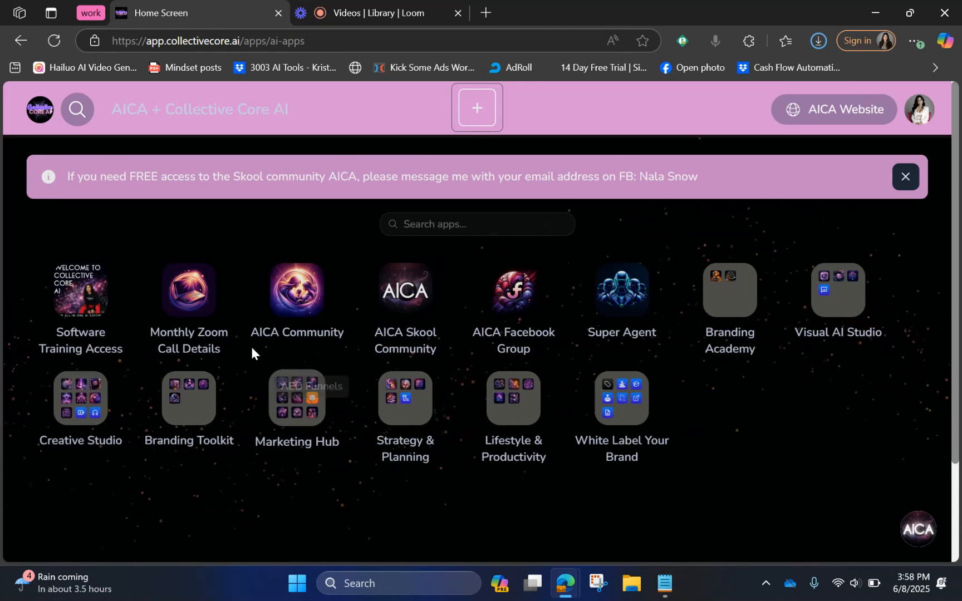
Step: Open AEO Funnels from the Marketing Hub folder and look over the list of existing funnels
click(307, 423)
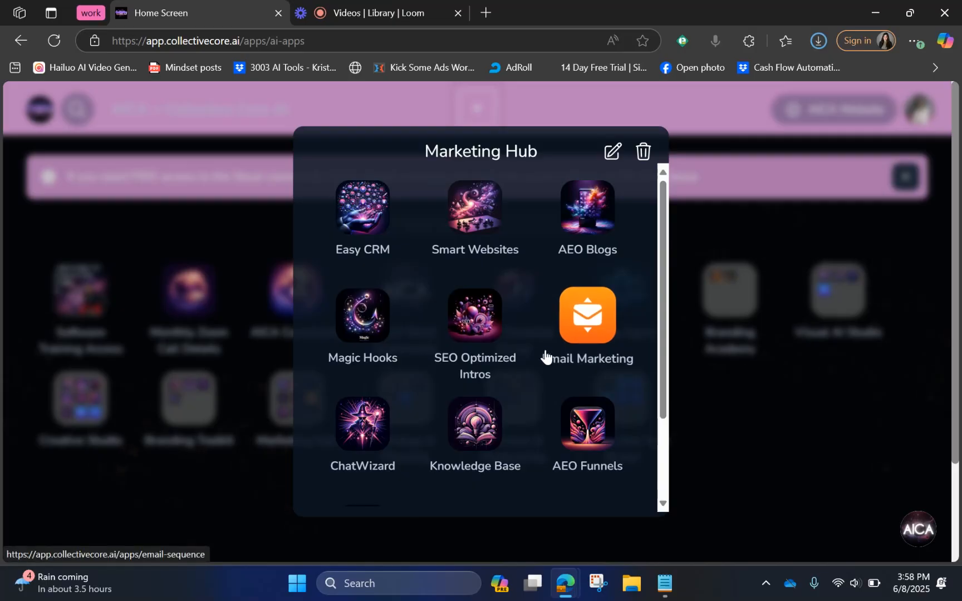
scroll(605, 368, down, 1)
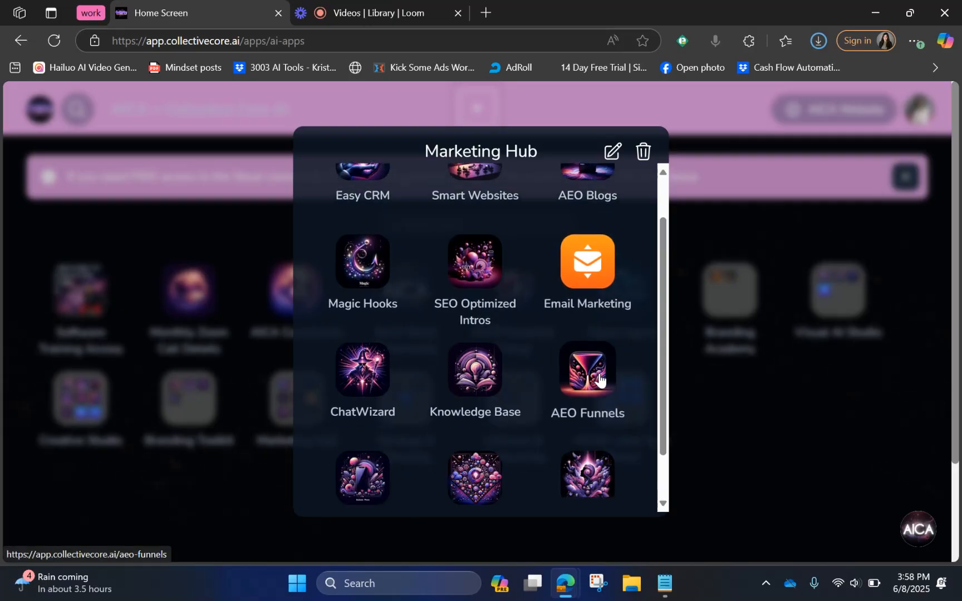
click(598, 379)
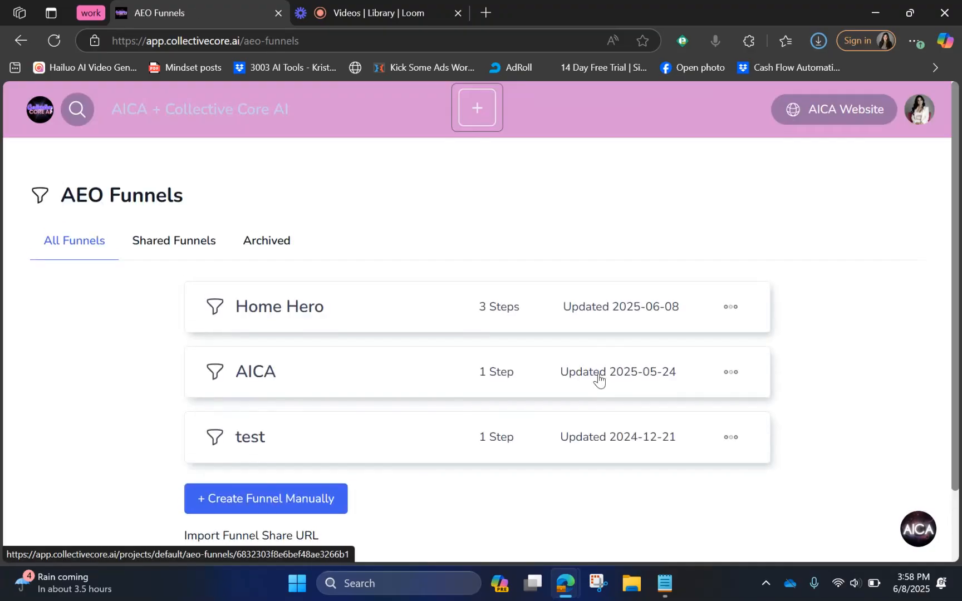
scroll(598, 380, down, 2)
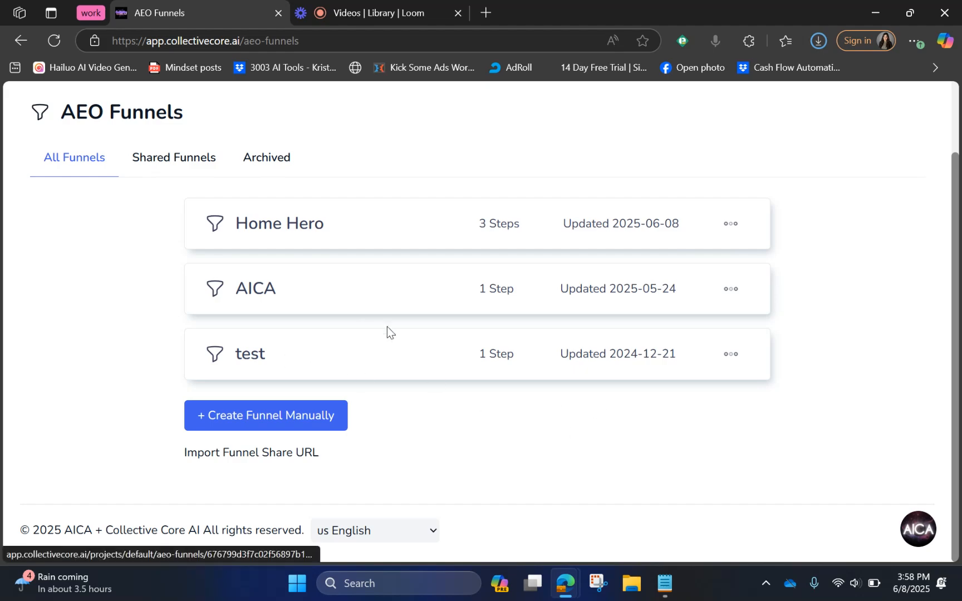
scroll(469, 385, down, 1)
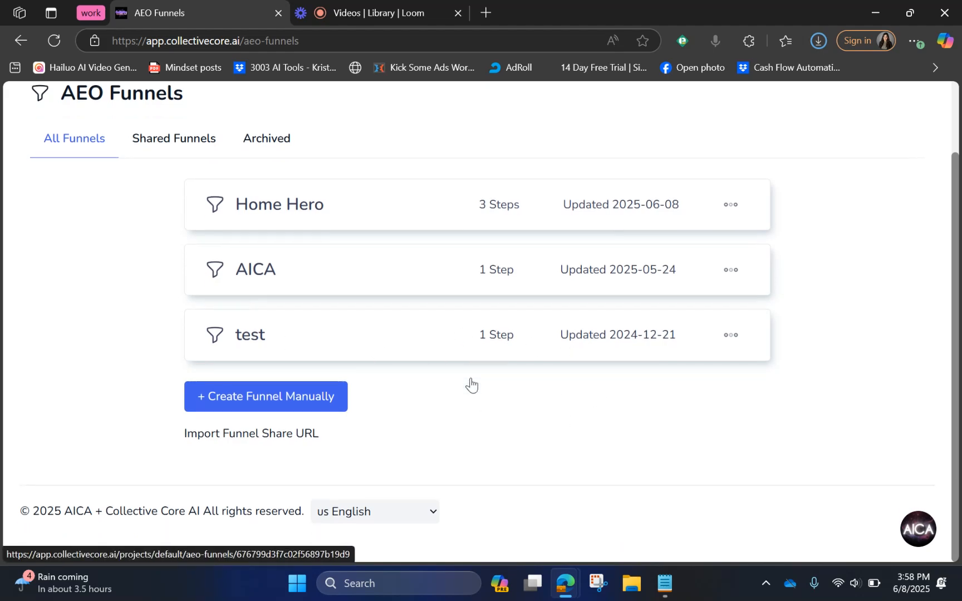
scroll(470, 384, up, 1)
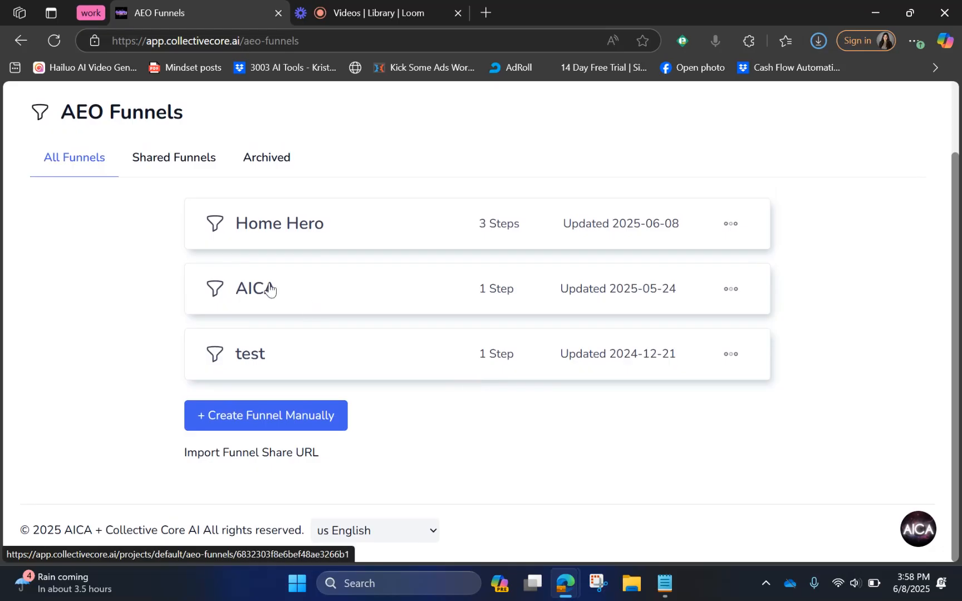
scroll(501, 378, down, 1)
scroll(500, 377, up, 2)
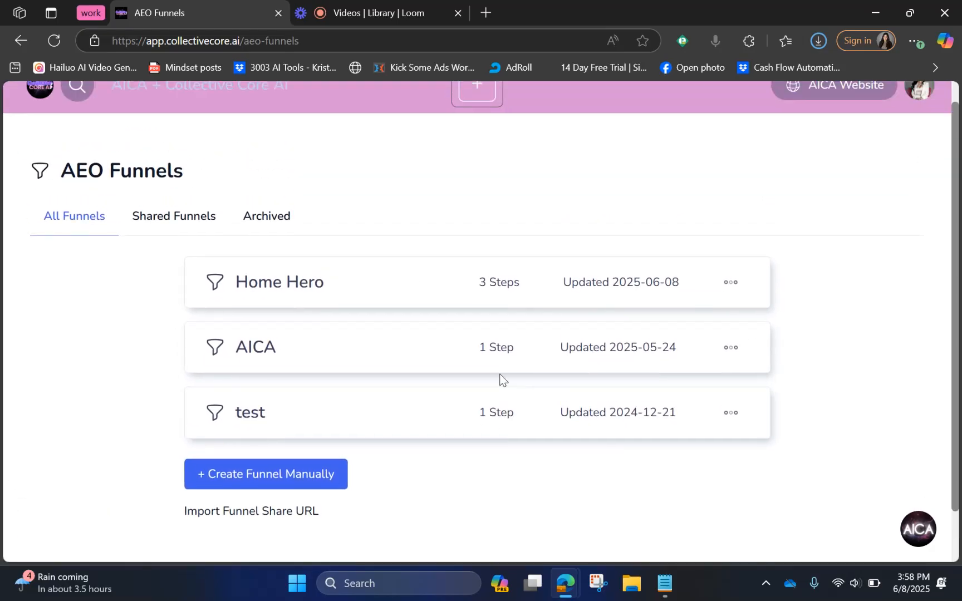
Step: Reload the AEO Funnels page and check the computer's Wi-Fi connection in the system quick settings
click(49, 42)
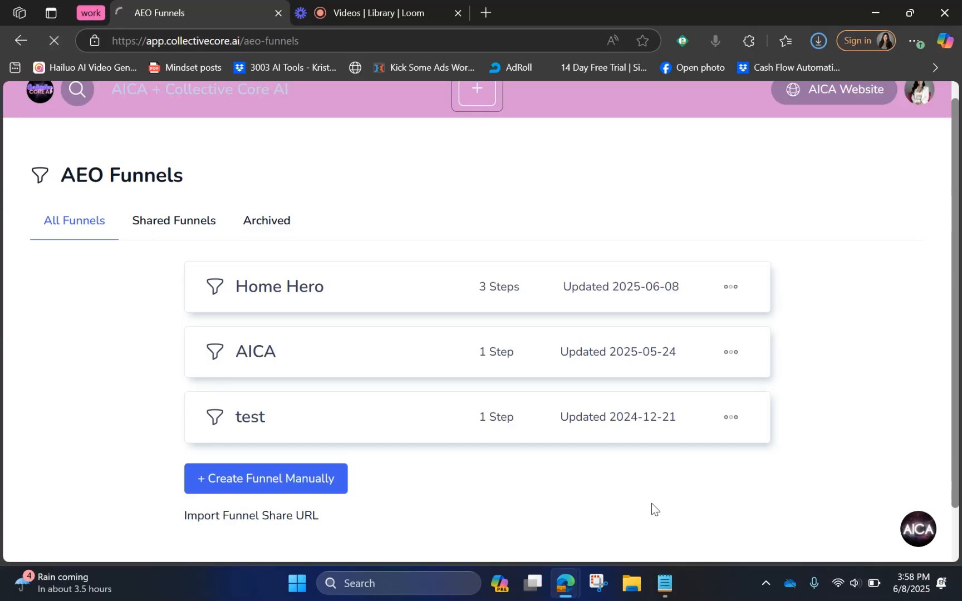
click(846, 589)
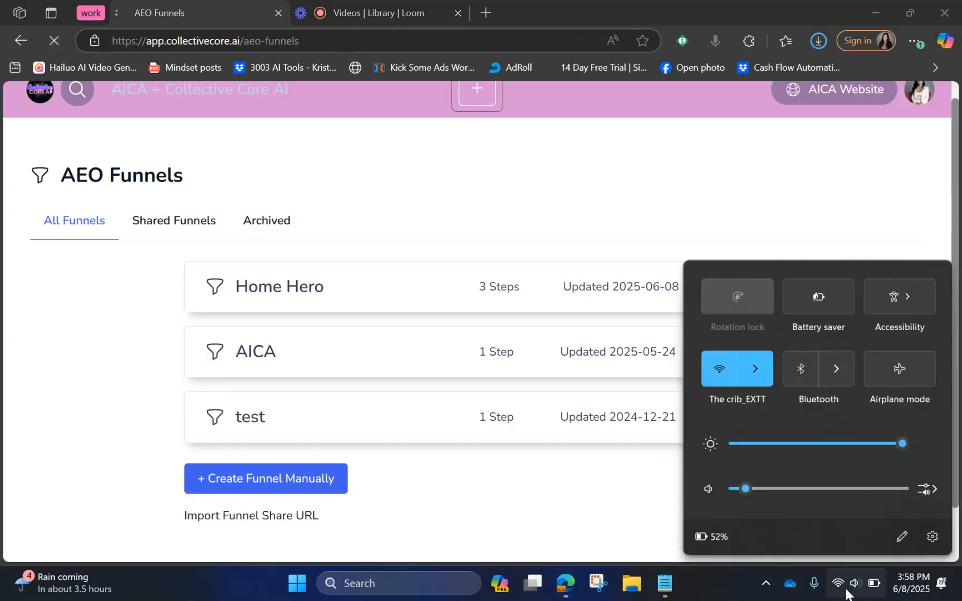
click(845, 589)
click(437, 510)
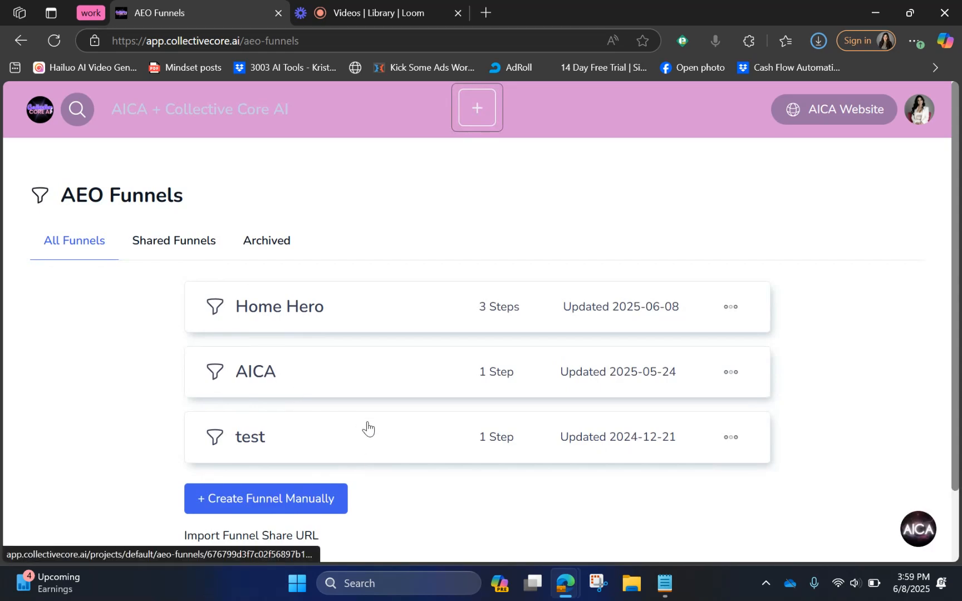
Step: Open the "test" funnel to view its pages and funnel step options, and return to the funnel list
scroll(360, 517, down, 1)
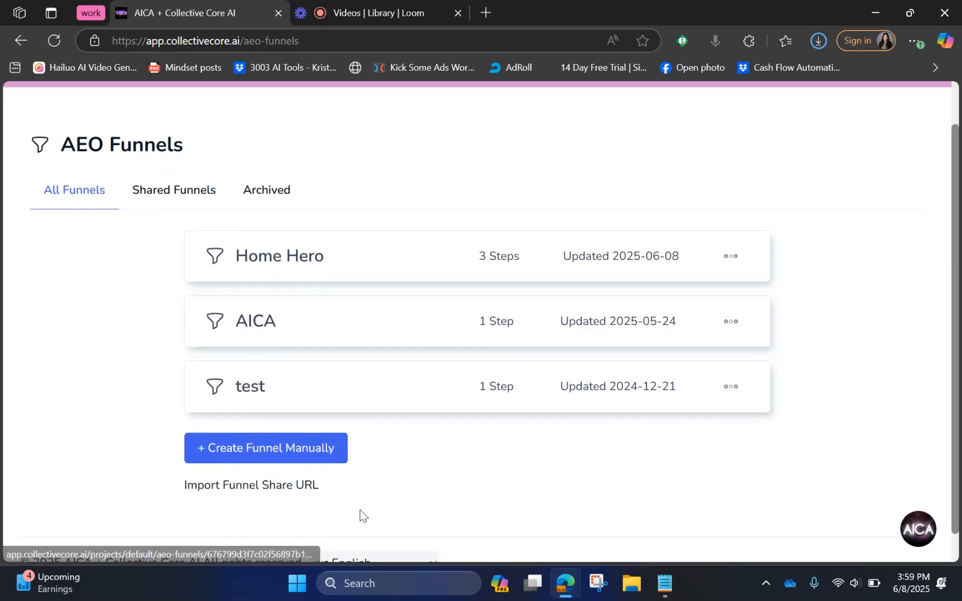
click(338, 388)
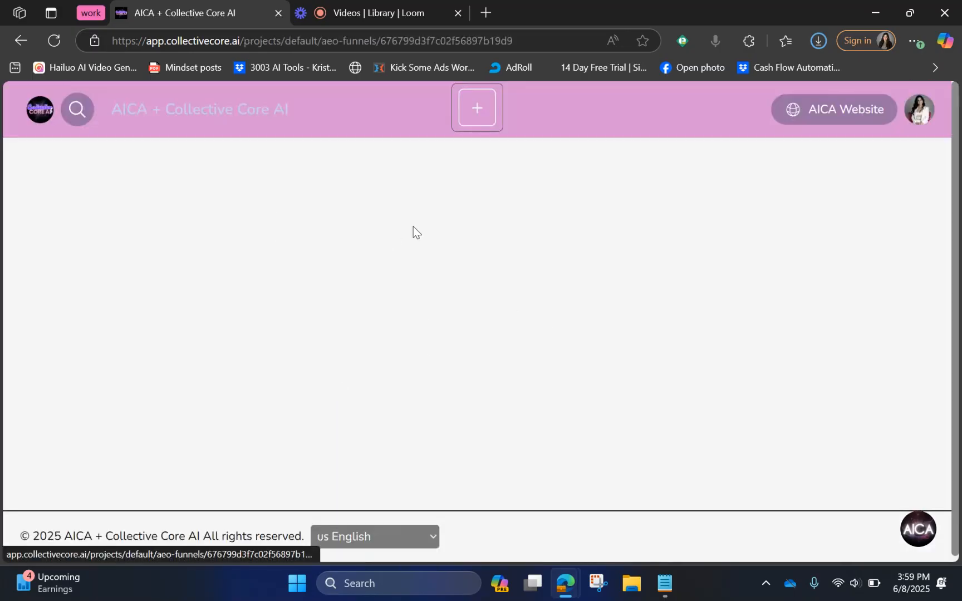
scroll(440, 310, down, 1)
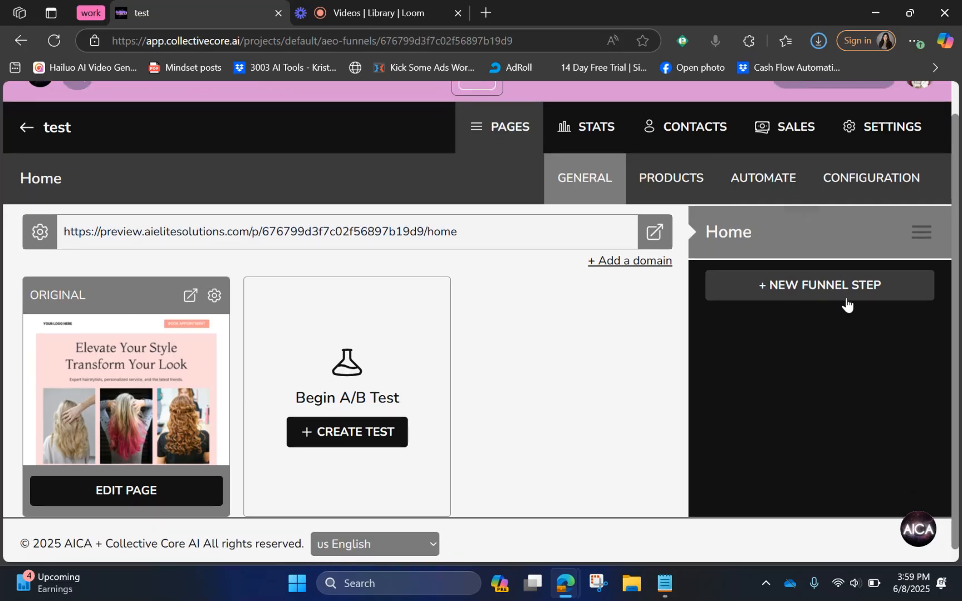
scroll(492, 380, down, 1)
scroll(492, 380, up, 1)
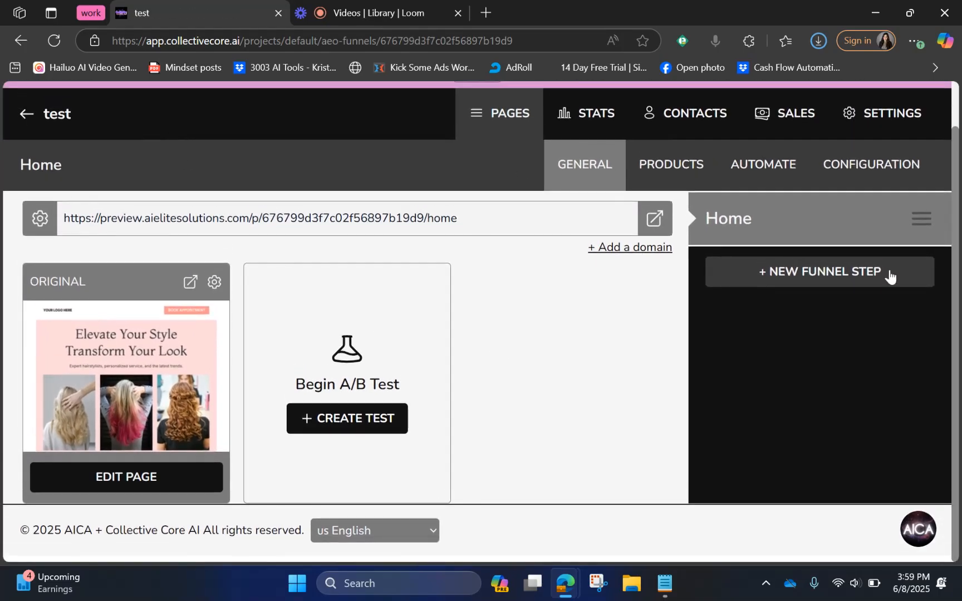
click(27, 116)
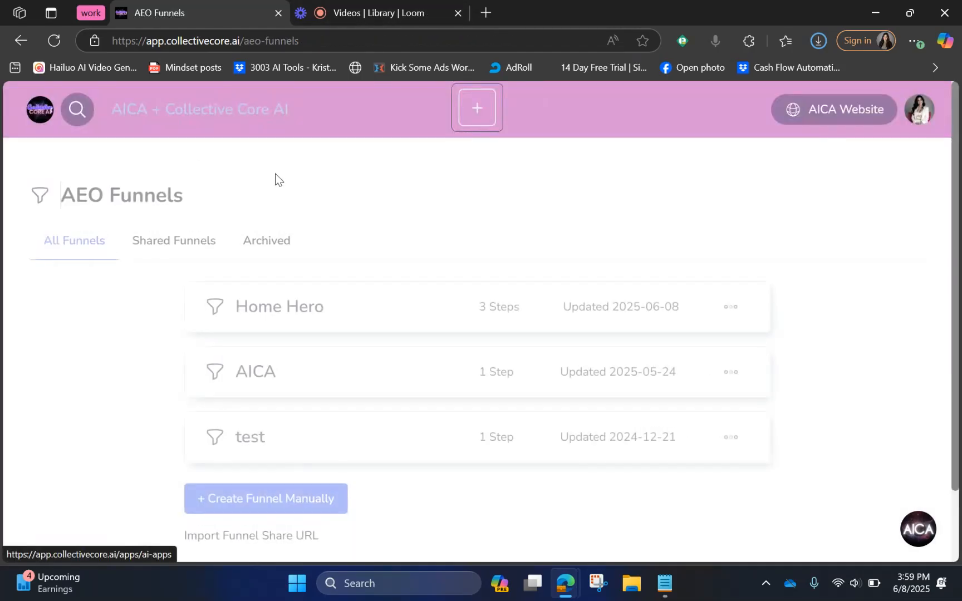
Step: View the dialogs for importing a funnel by share URL and creating one manually, closing each without making changes
scroll(303, 368, down, 1)
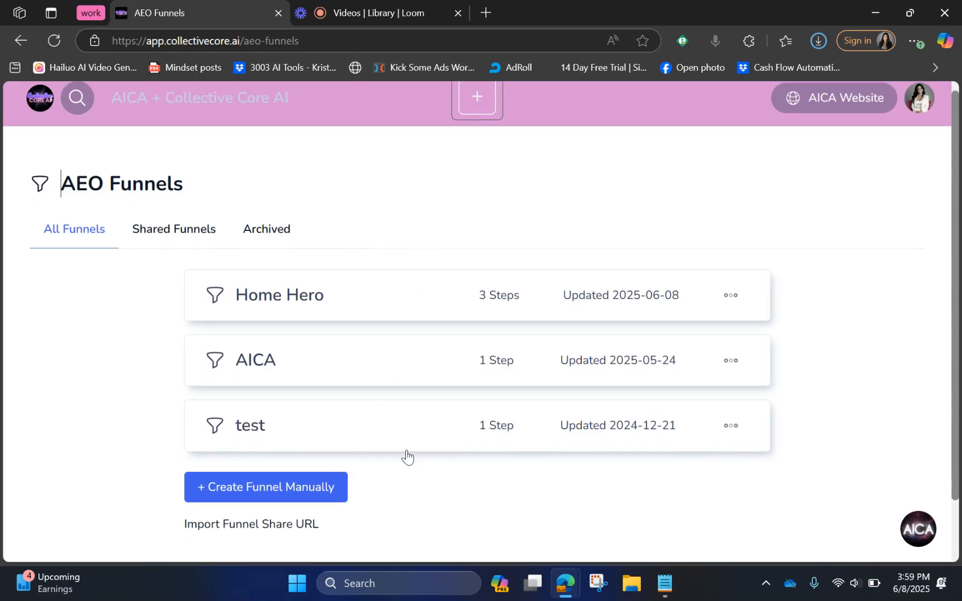
scroll(412, 384, down, 1)
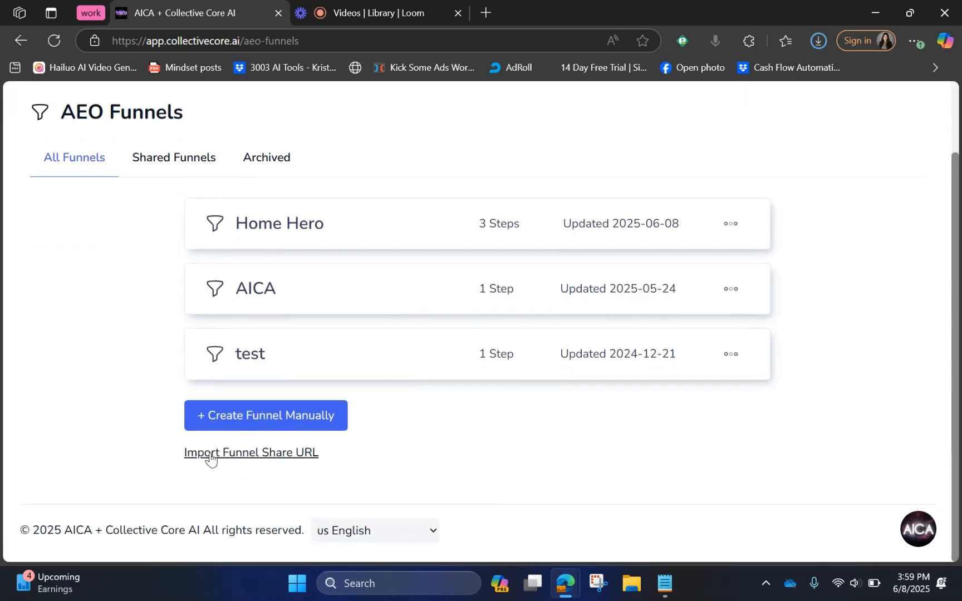
click(285, 456)
click(501, 470)
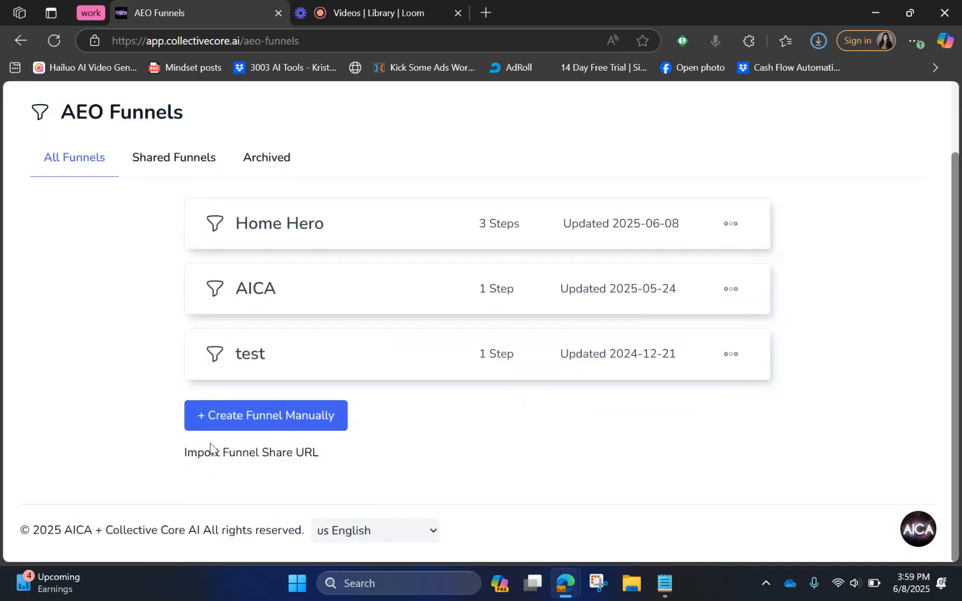
click(290, 418)
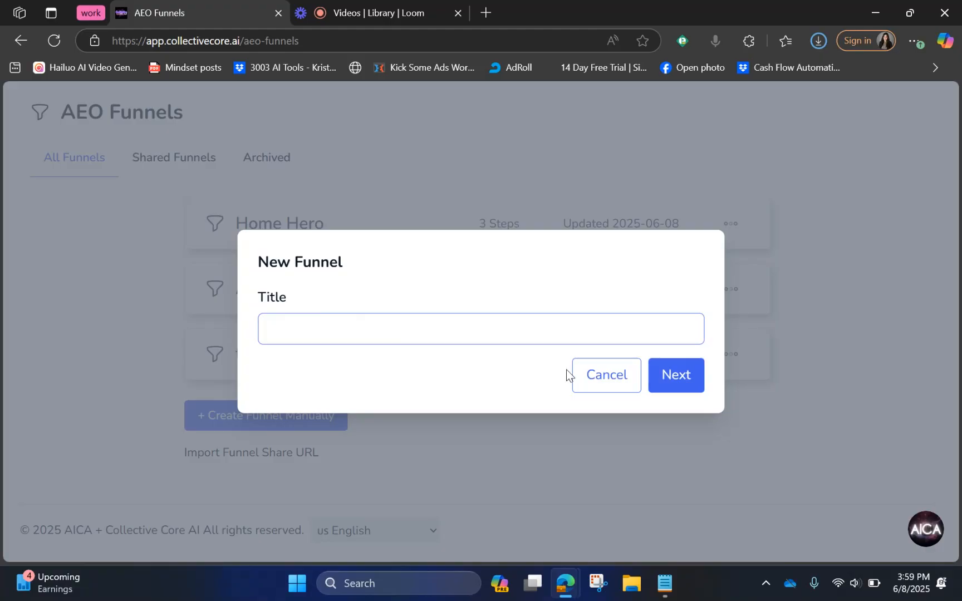
click(619, 383)
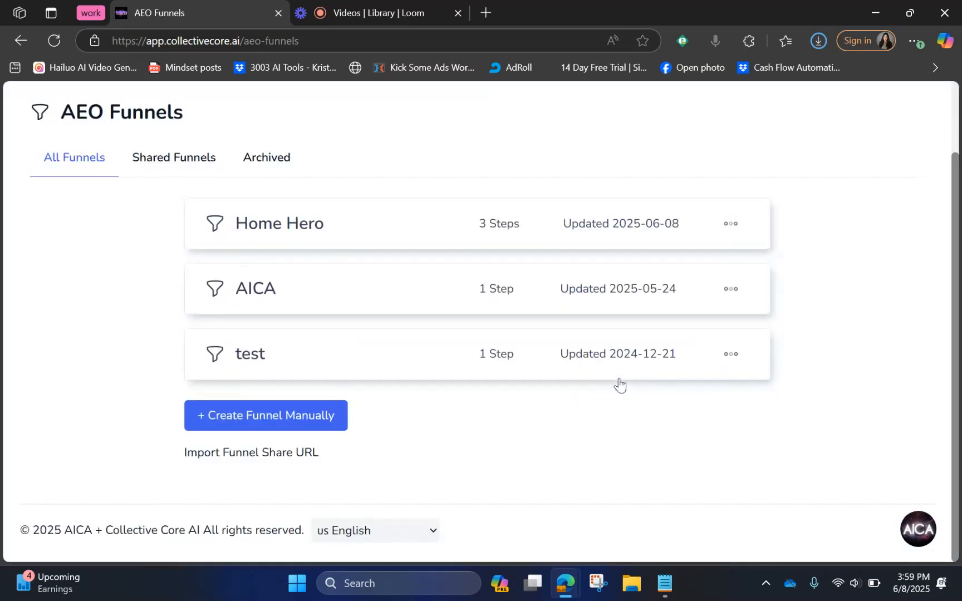
click(275, 456)
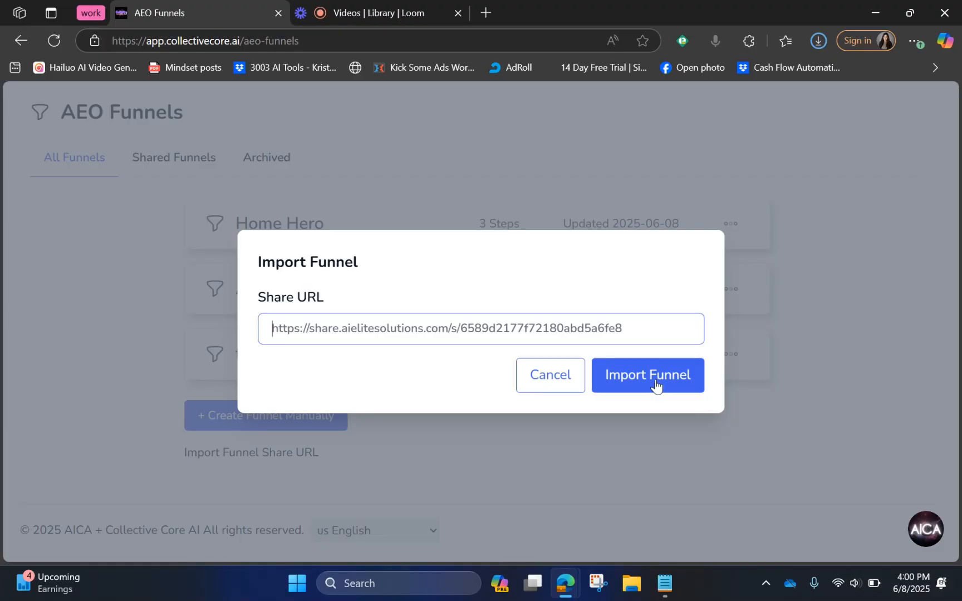
click(579, 383)
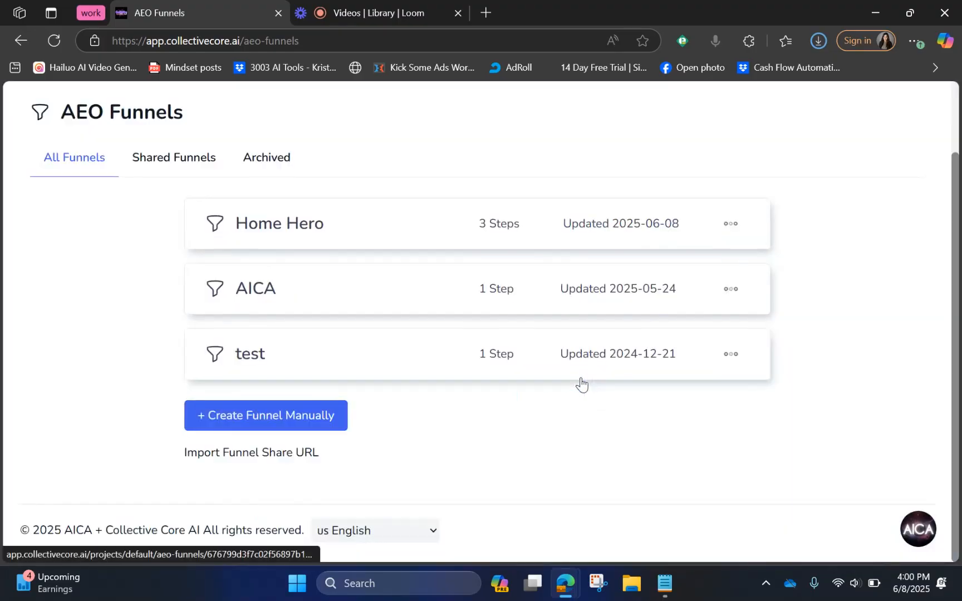
Step: Start a manually created funnel titled "Collective Core AI" and proceed to the template selection
click(295, 418)
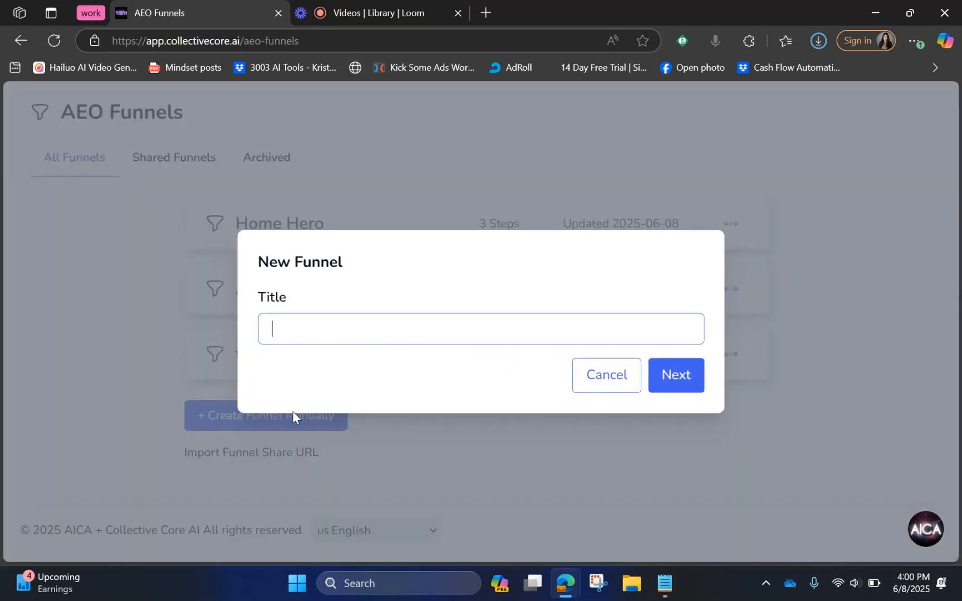
click(324, 318)
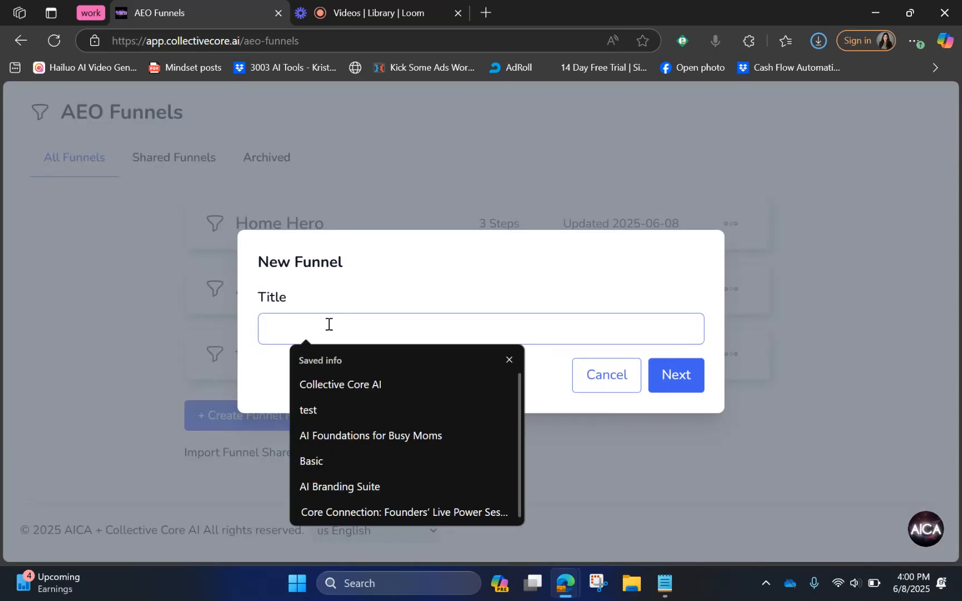
click(335, 384)
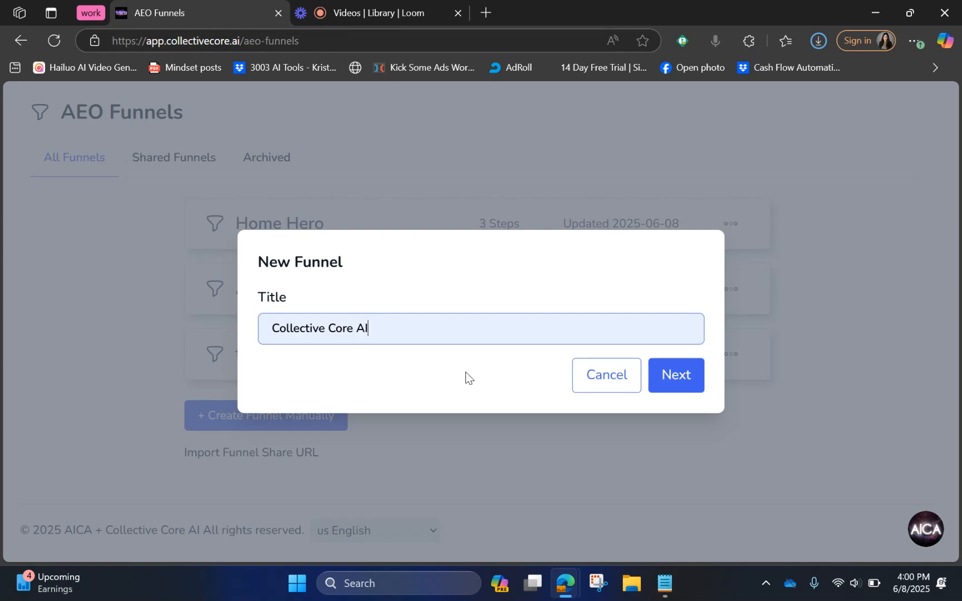
click(683, 375)
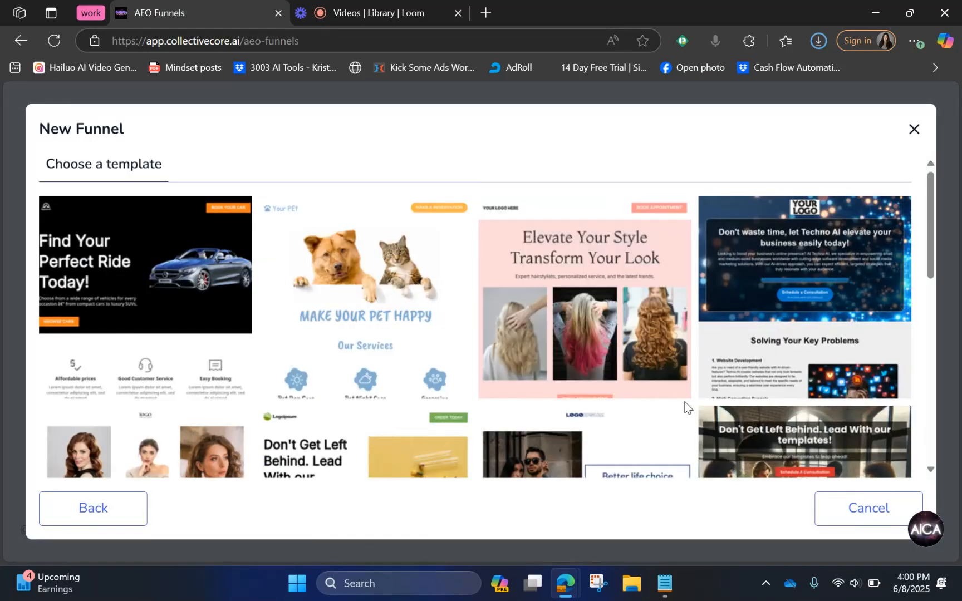
Step: Preview the full car rental funnel template, "Find Your Perfect Ride Today!", and return to the template gallery
scroll(696, 401, down, 15)
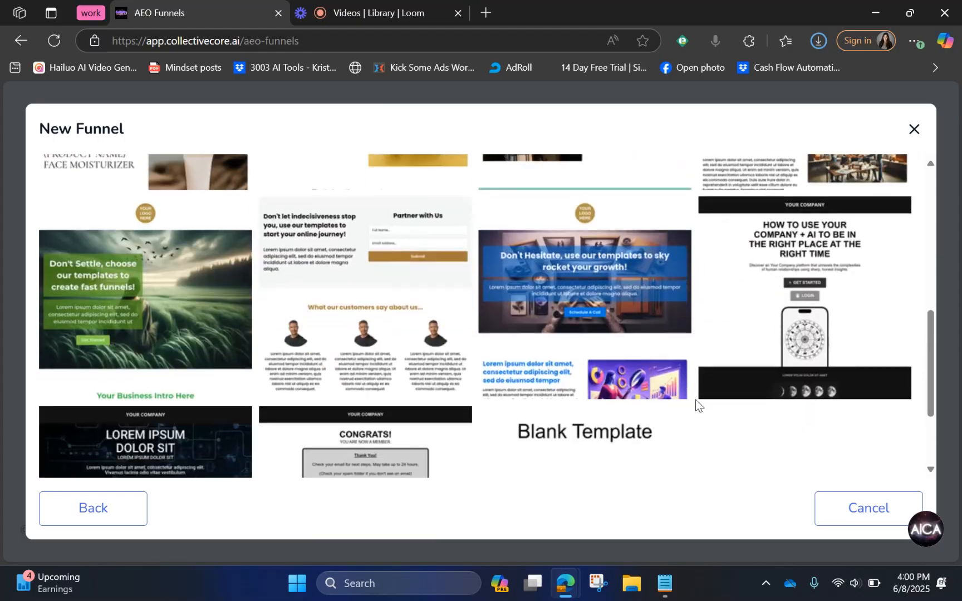
scroll(695, 404, up, 15)
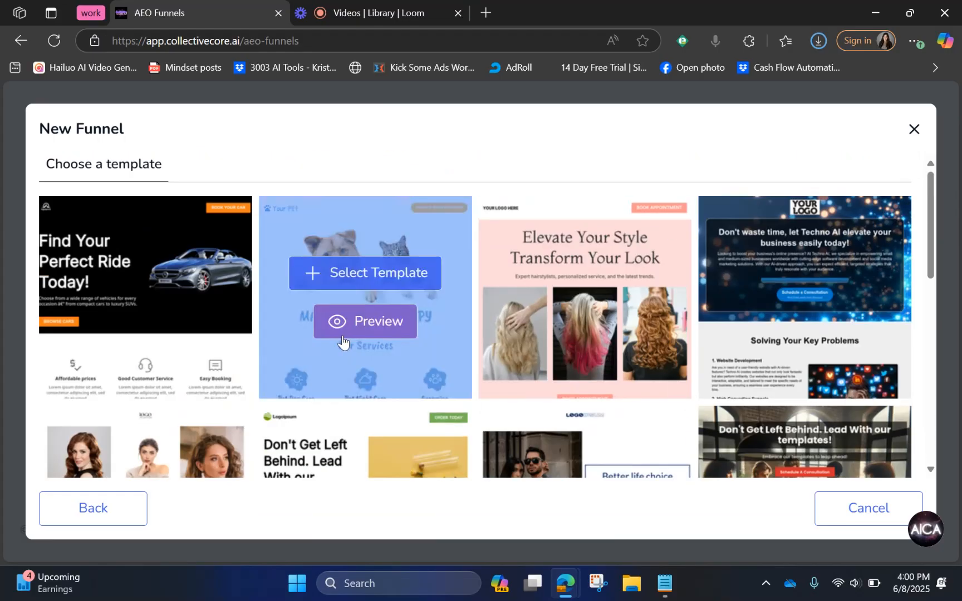
mouse_move(189, 329)
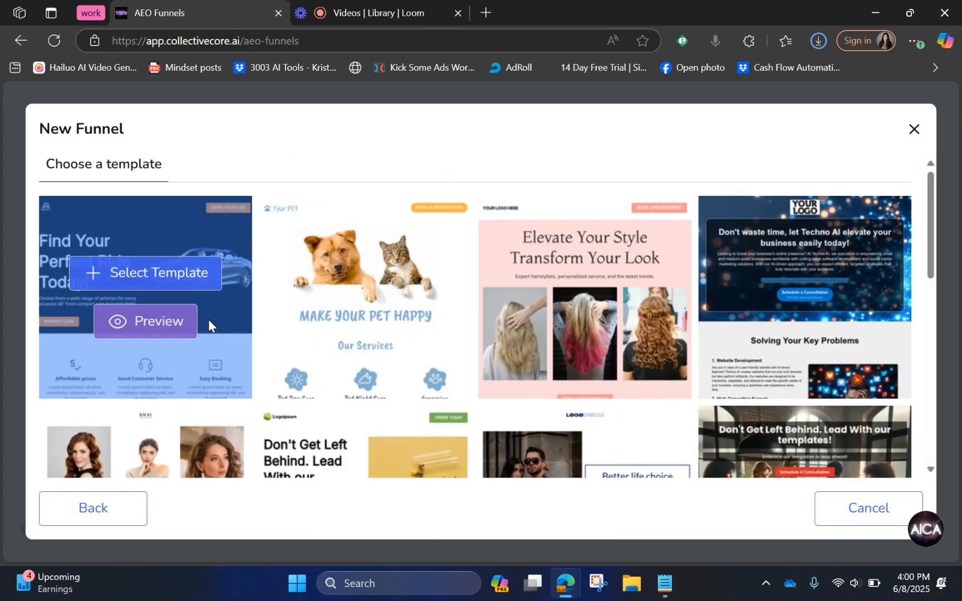
click(161, 333)
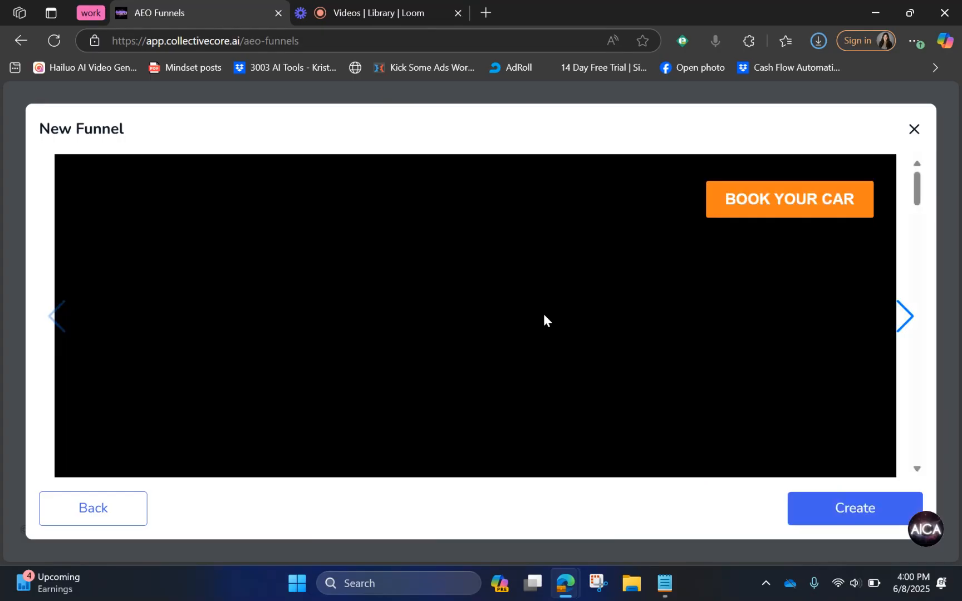
scroll(543, 314, down, 15)
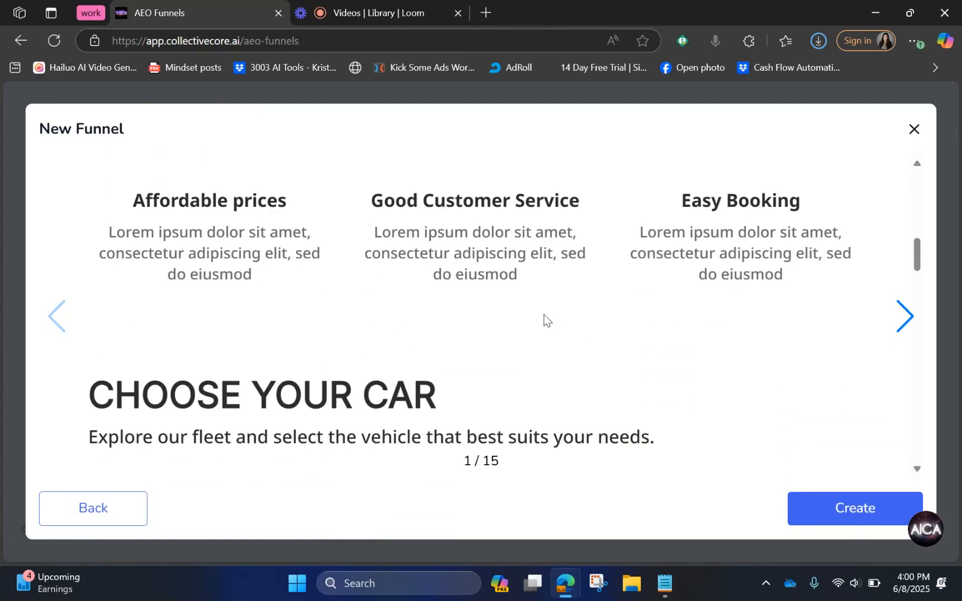
scroll(544, 315, down, 10)
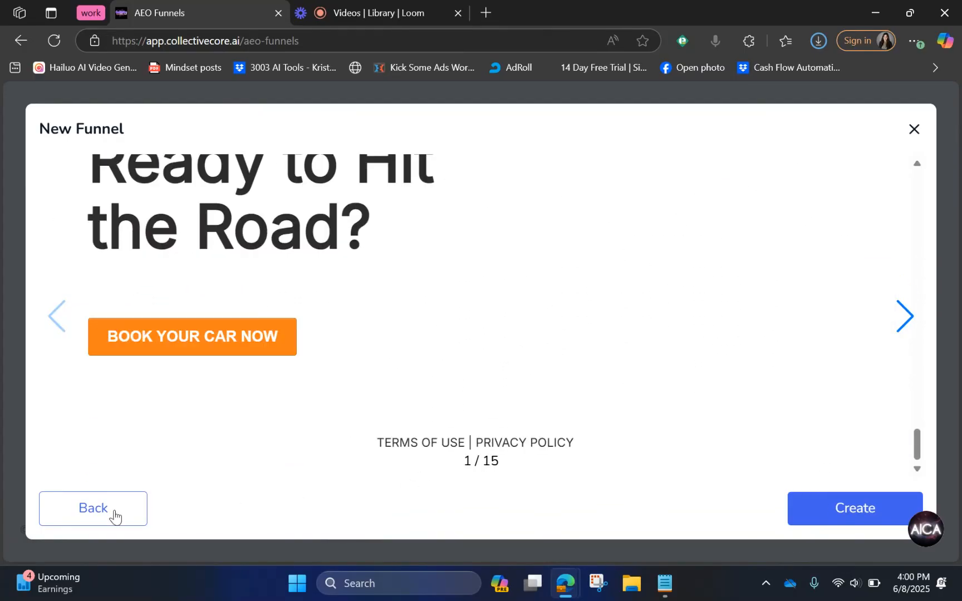
click(111, 510)
Step: Browse the template gallery from the car rental design down to the Blank Template and return to its beginning
scroll(779, 339, down, 2)
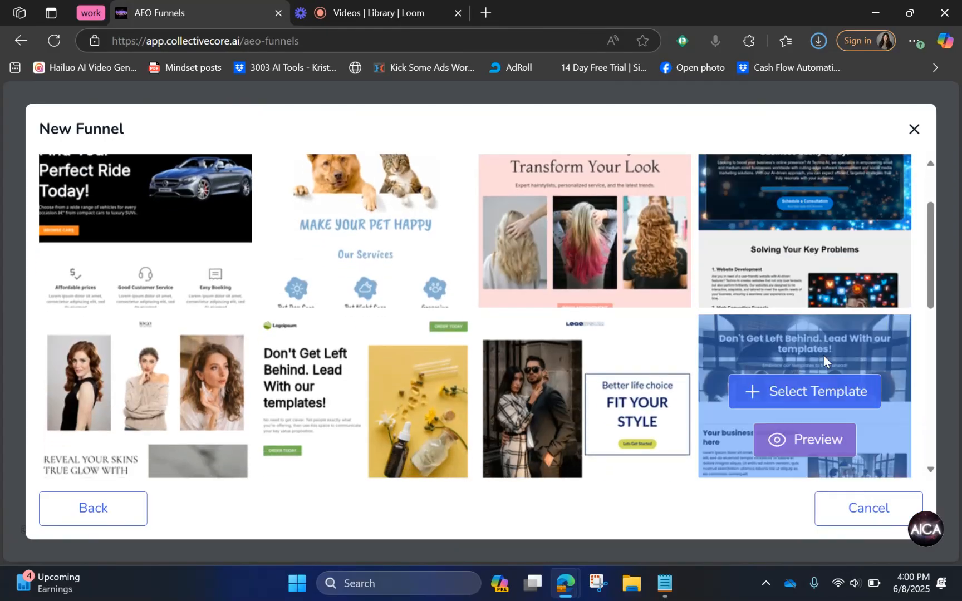
scroll(807, 323, up, 2)
scroll(532, 290, down, 3)
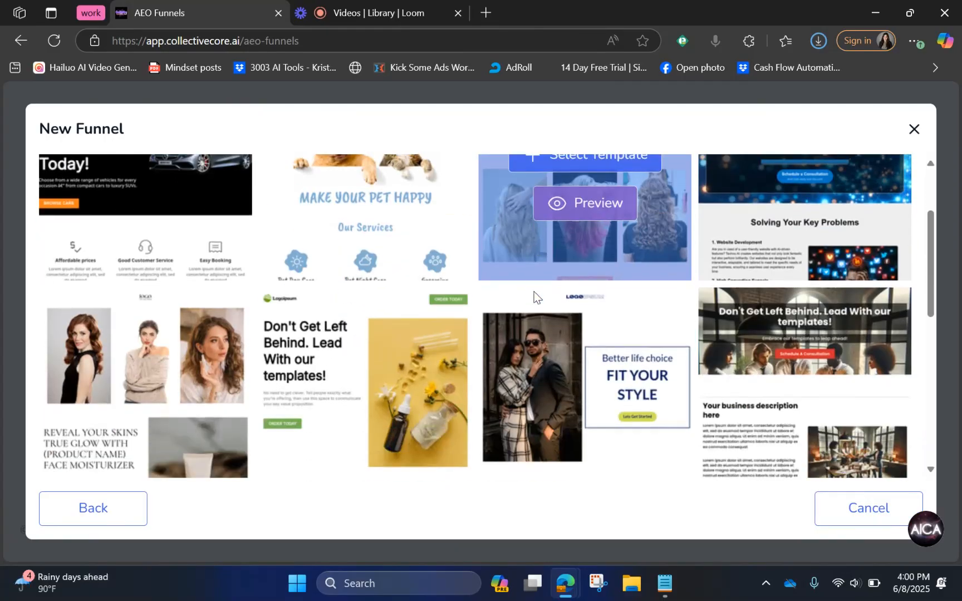
scroll(532, 290, up, 3)
scroll(331, 378, down, 4)
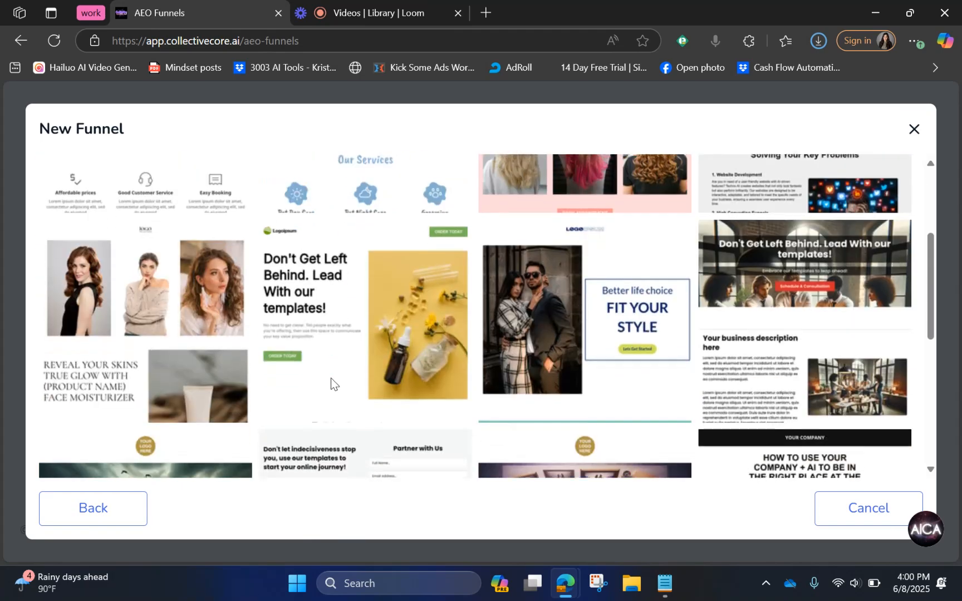
scroll(825, 309, down, 4)
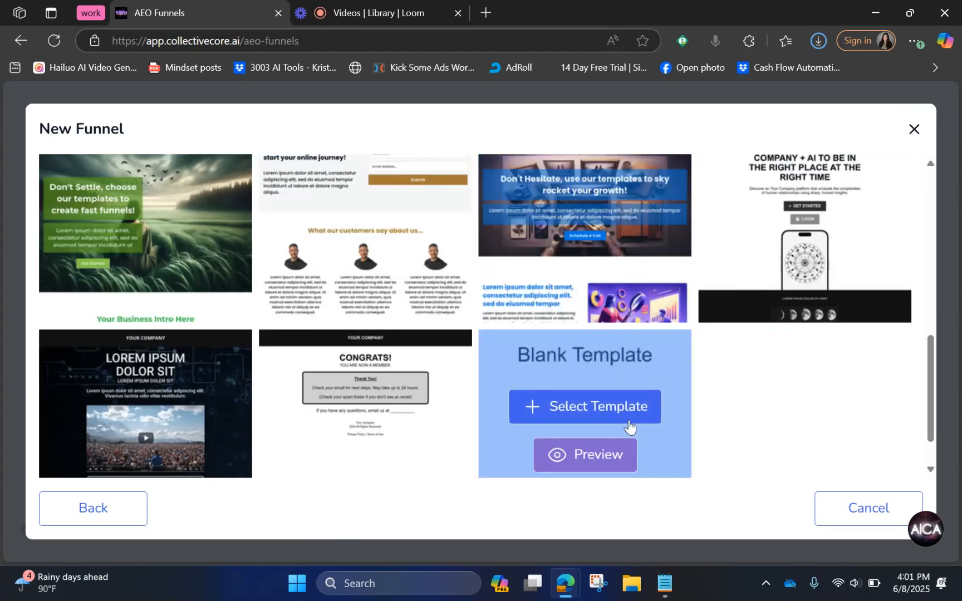
scroll(826, 299, down, 1)
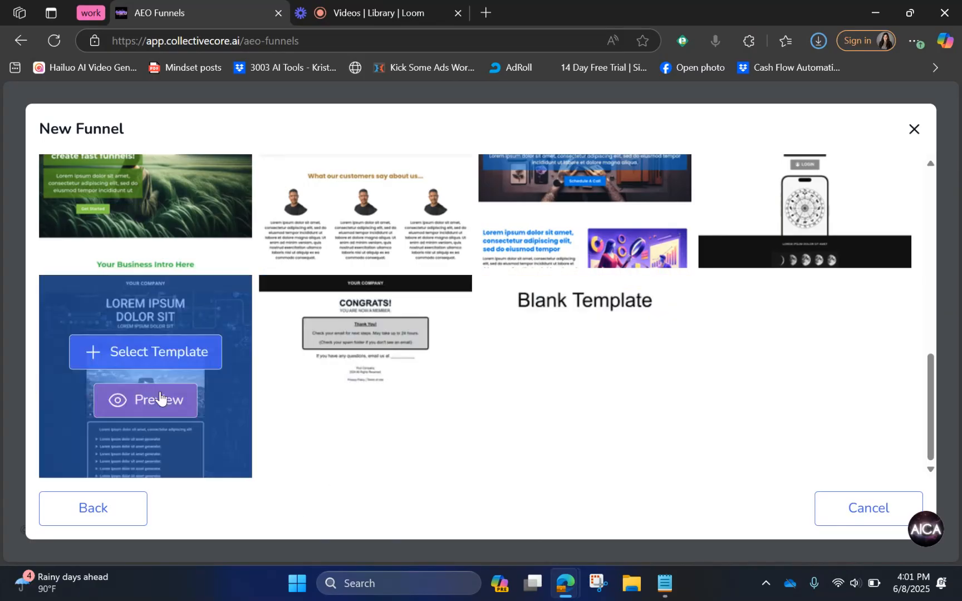
scroll(602, 342, up, 10)
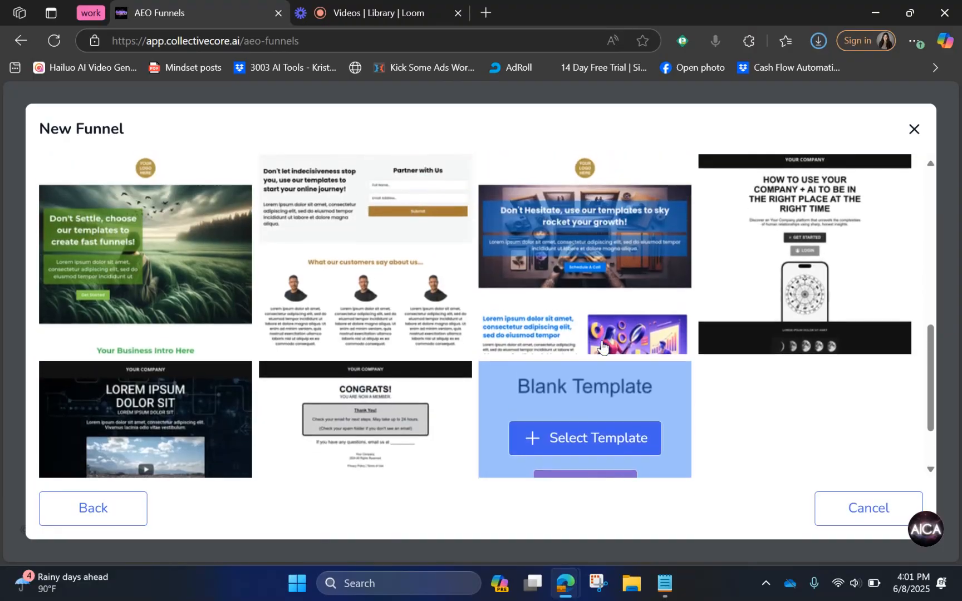
scroll(603, 341, up, 1)
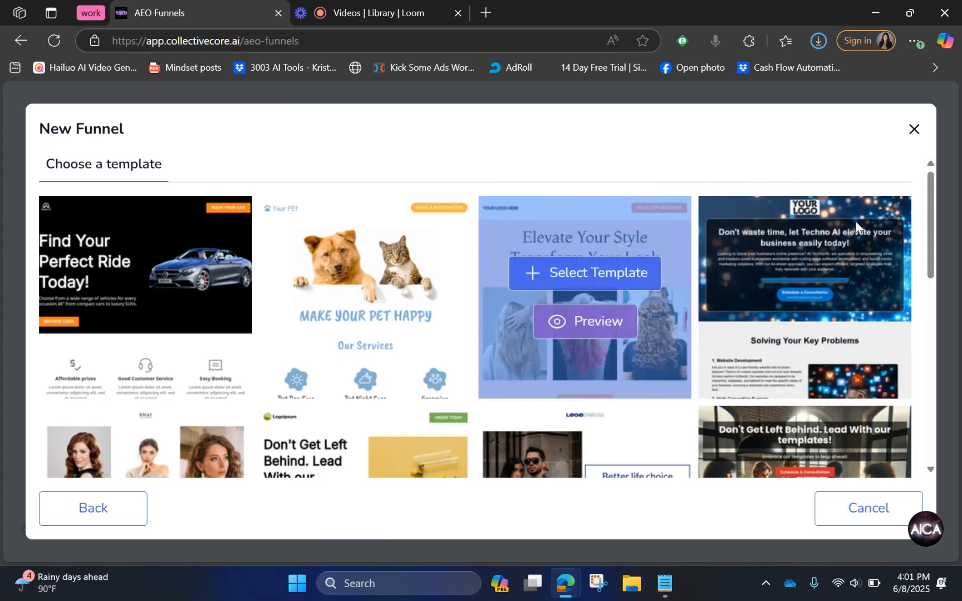
Step: Preview the full Techno AI template, "Don't waste time, let Techno AI elevate your business easily today!", through to its FAQ section
mouse_move(837, 281)
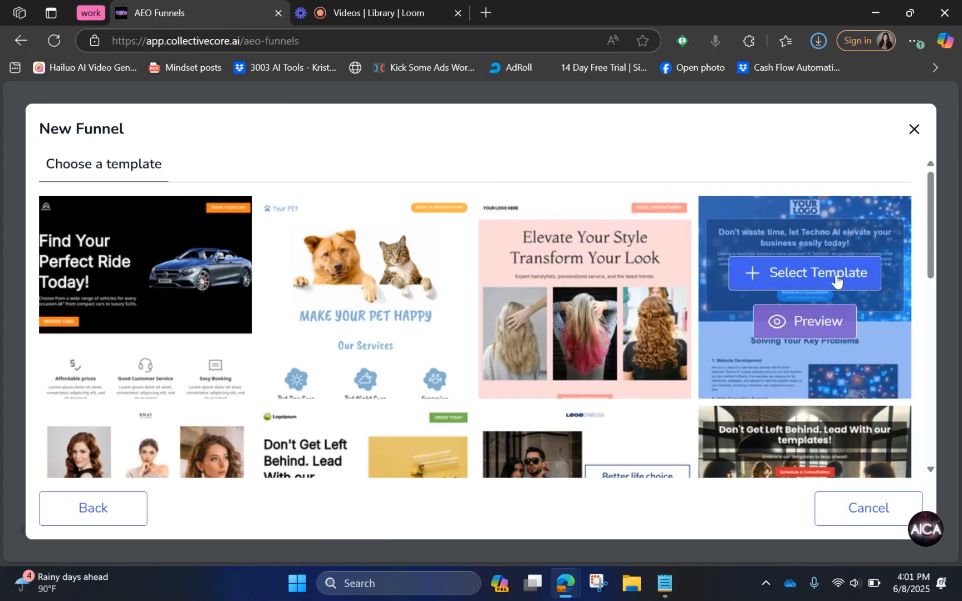
click(805, 320)
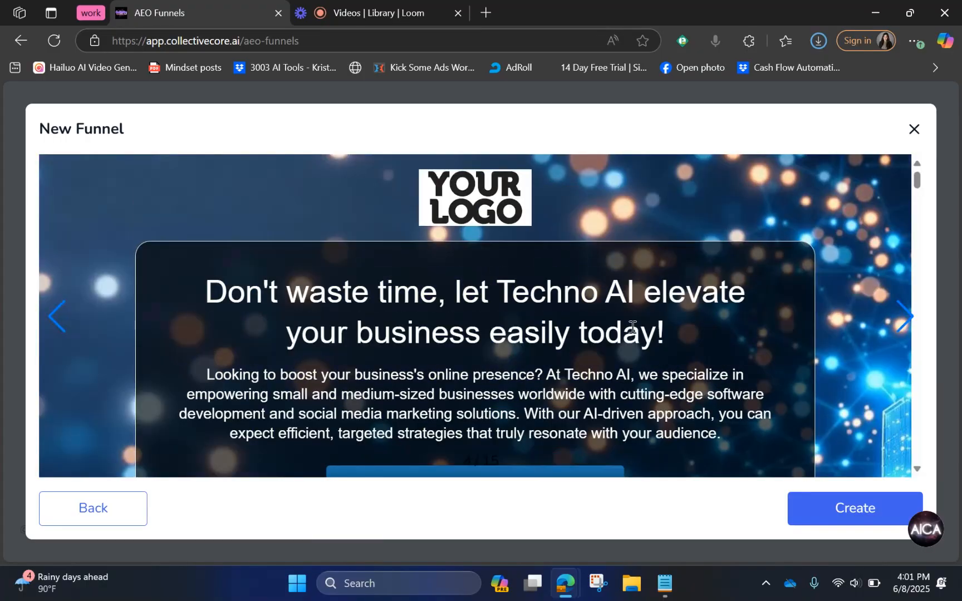
scroll(645, 339, down, 5)
scroll(644, 339, down, 3)
scroll(644, 338, up, 8)
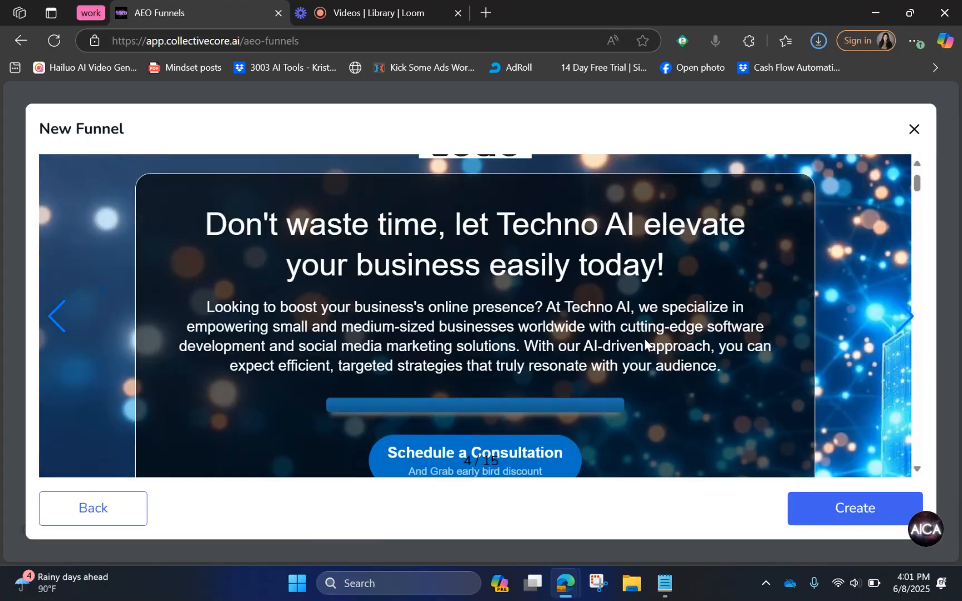
scroll(645, 338, down, 6)
scroll(644, 339, down, 10)
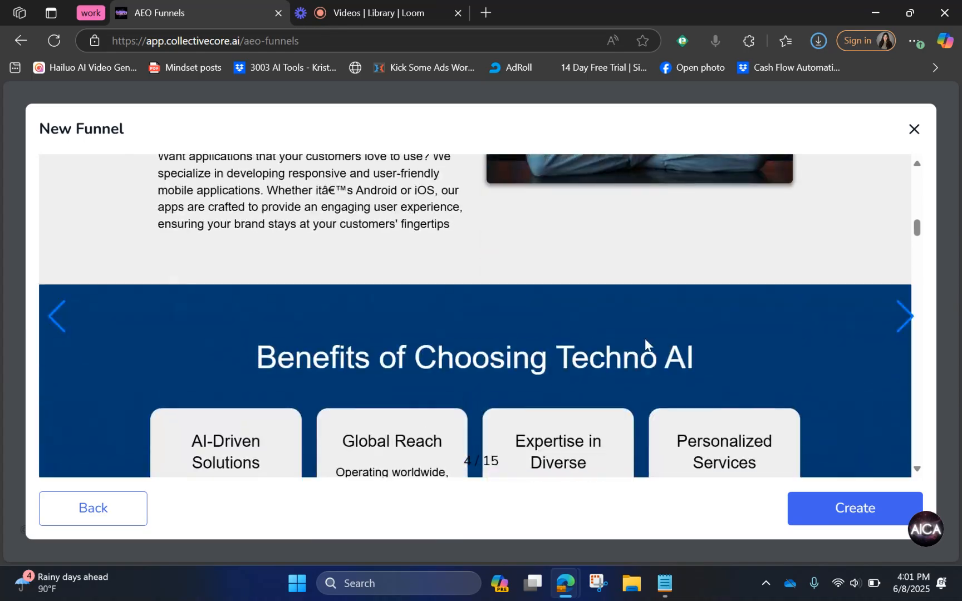
scroll(644, 339, up, 7)
scroll(644, 339, down, 2)
scroll(644, 338, down, 12)
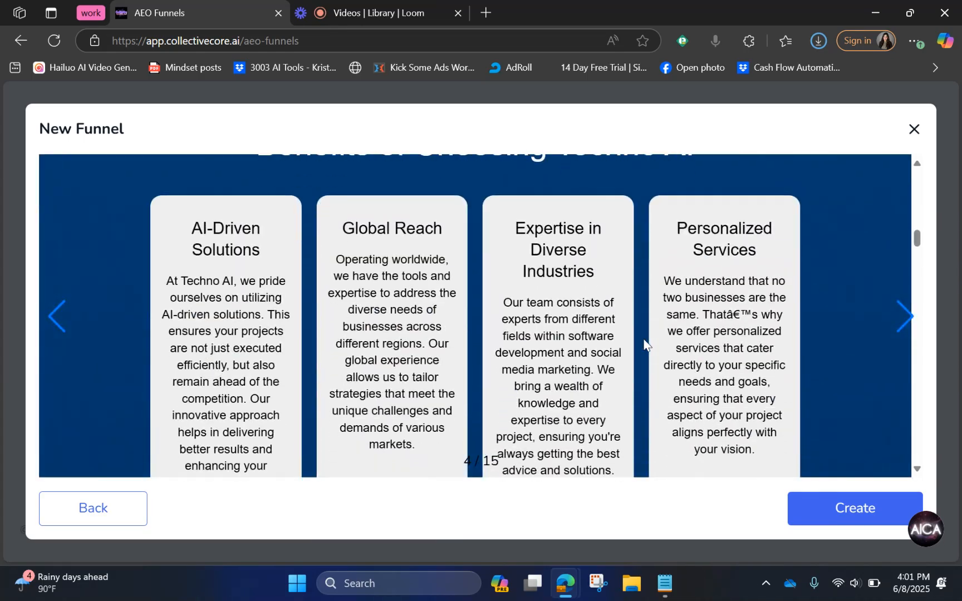
scroll(644, 339, down, 10)
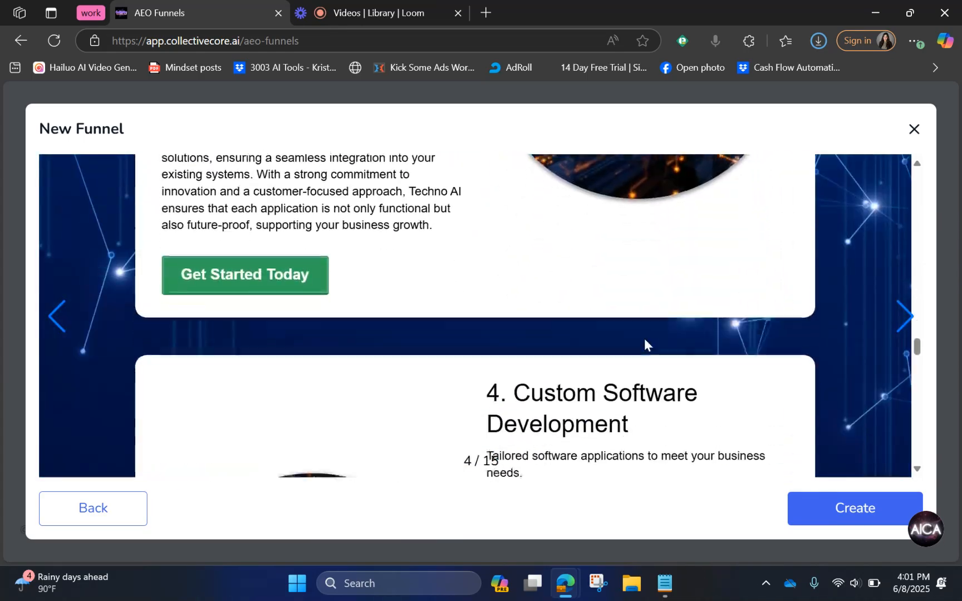
scroll(644, 339, down, 12)
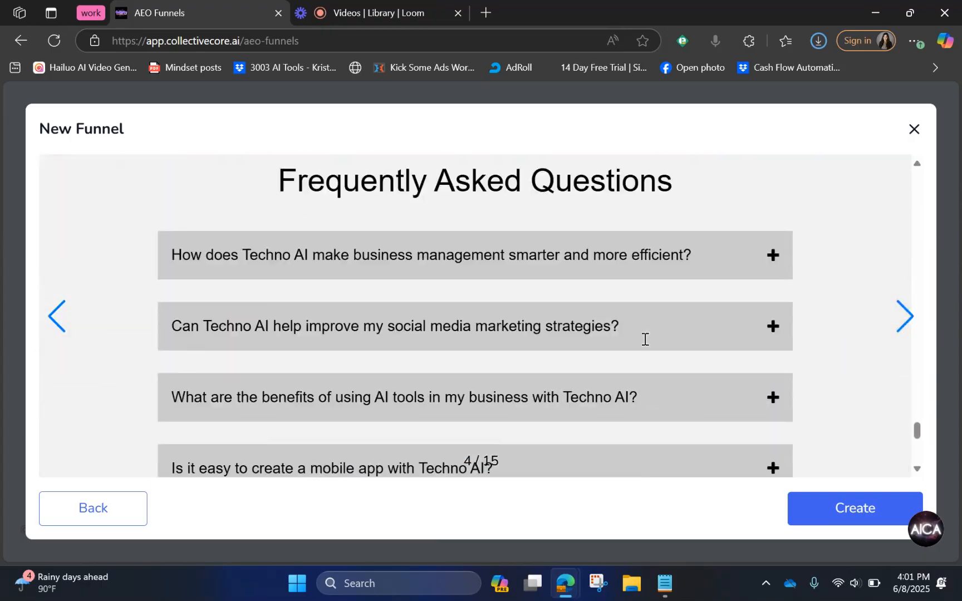
scroll(658, 342, up, 20)
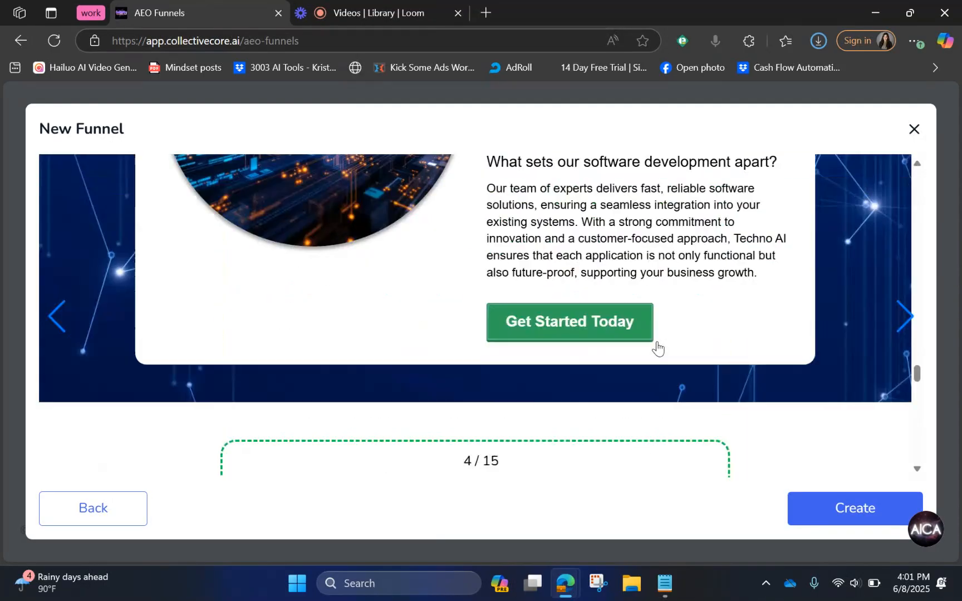
scroll(658, 347, up, 1)
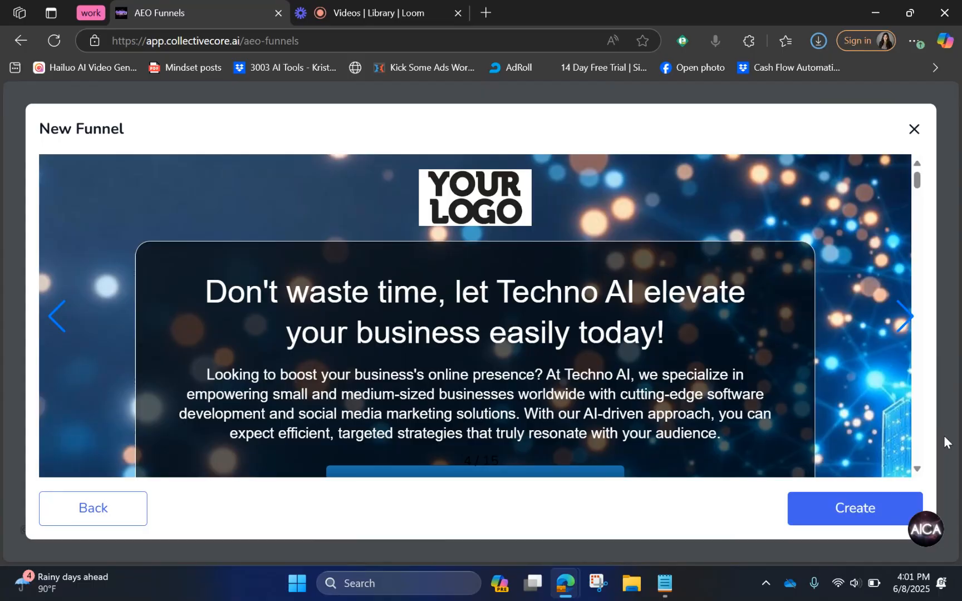
Step: Create the funnel from the previewed Techno AI template and open the new "Collective Core AI" funnel
click(851, 513)
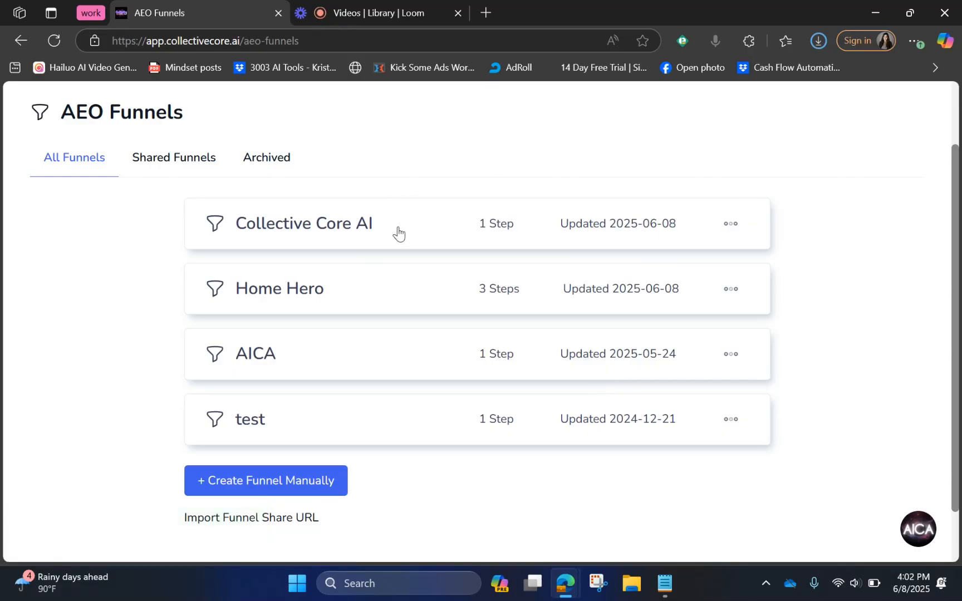
click(420, 250)
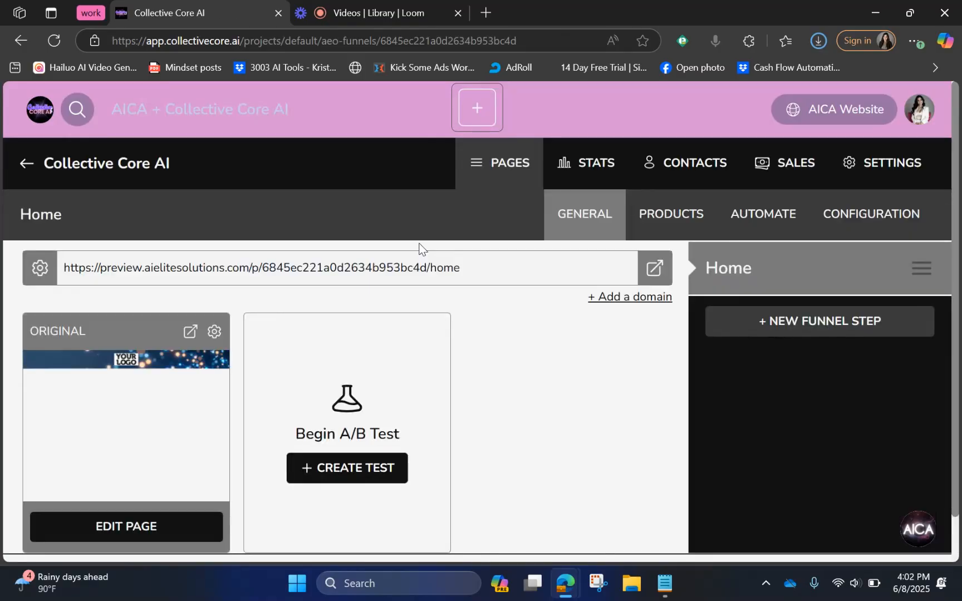
scroll(475, 348, down, 2)
scroll(476, 347, up, 1)
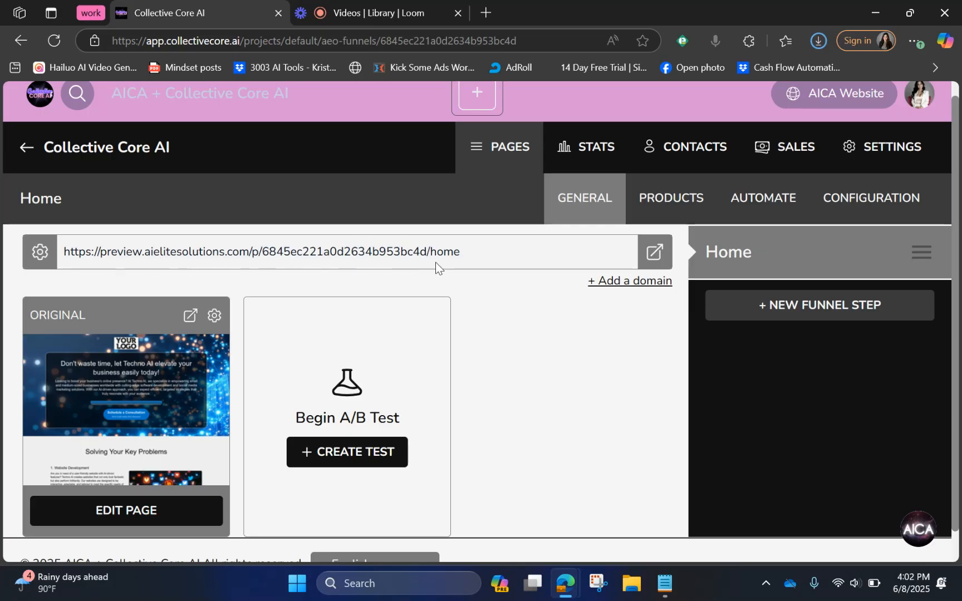
Step: View the Home page's live preview from its preview URL in a separate browser tab, and close that tab
drag(459, 257, 58, 259)
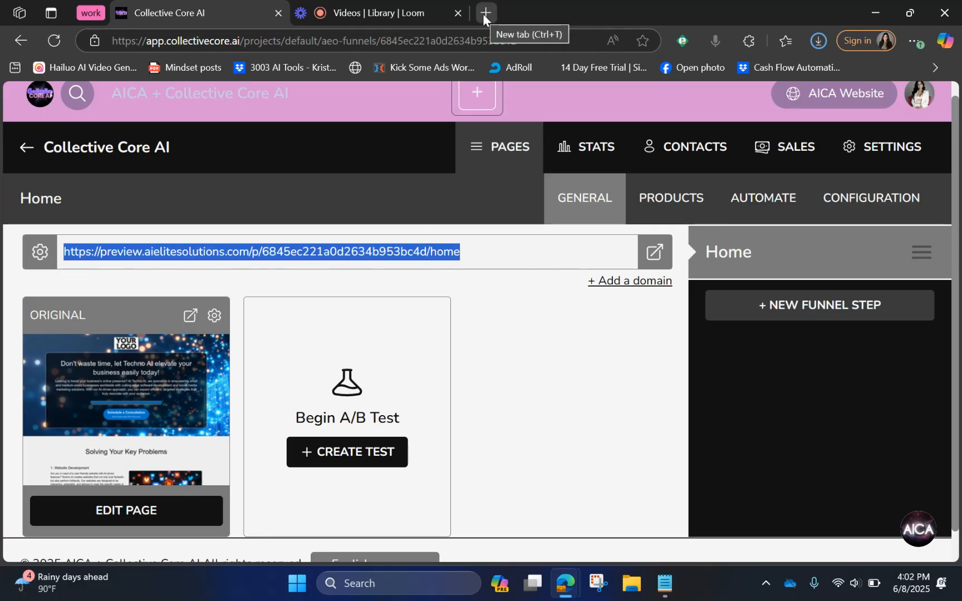
click(660, 252)
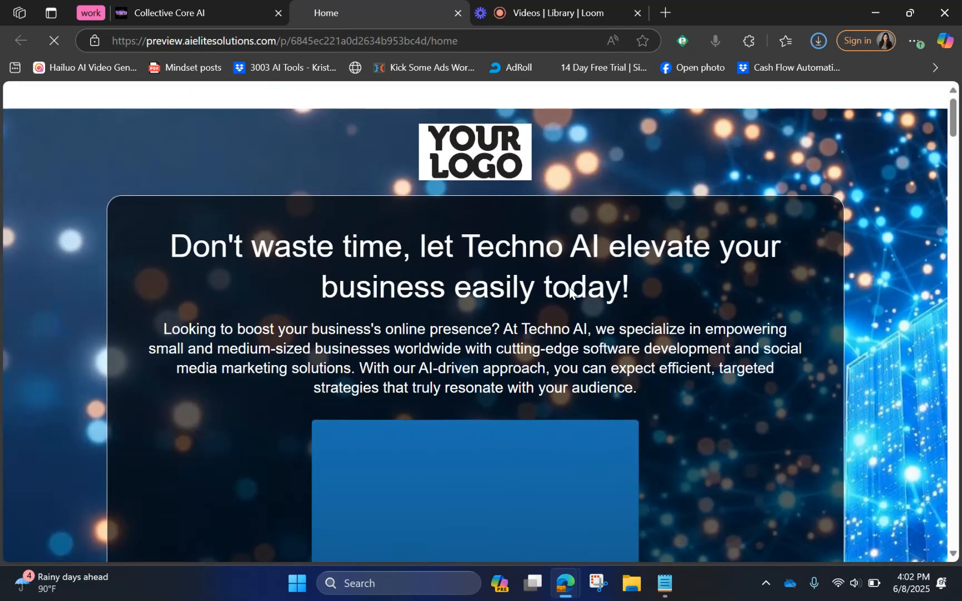
scroll(570, 286, down, 15)
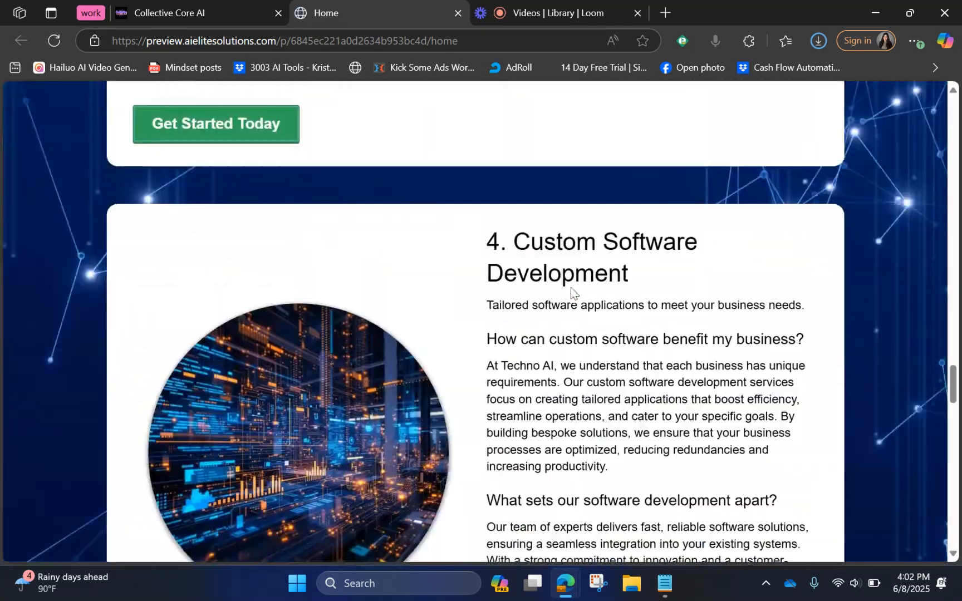
scroll(571, 287, up, 10)
scroll(546, 289, up, 13)
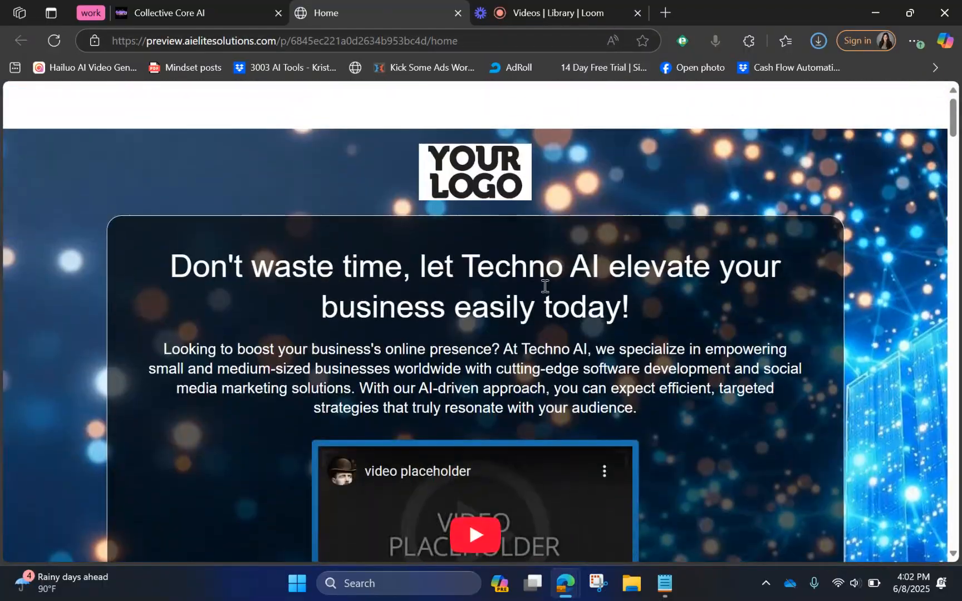
scroll(545, 287, down, 1)
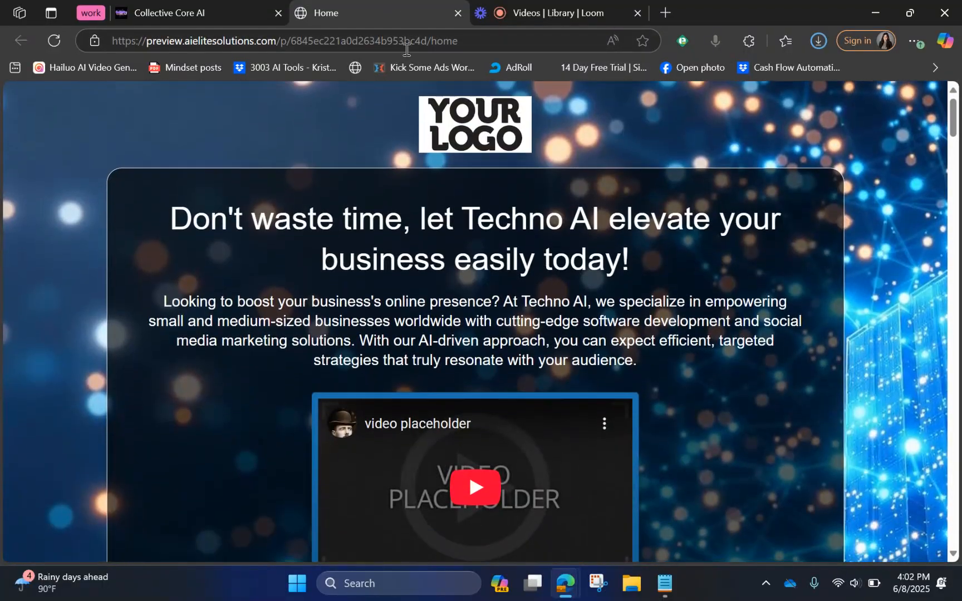
click(455, 12)
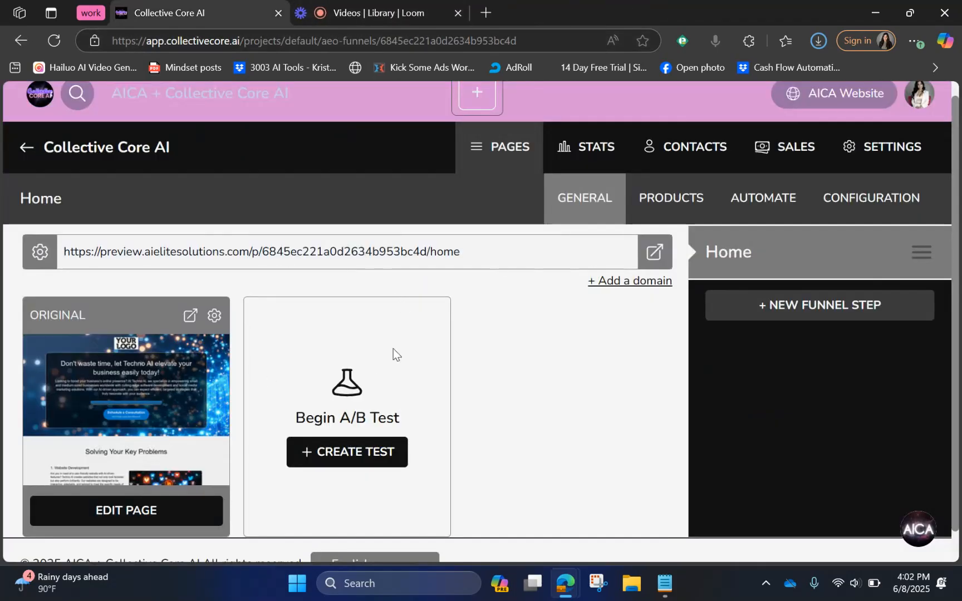
Step: Check the domain choices in the funnel's settings without changing them, and return to the "Collective Core AI" pages view
click(641, 281)
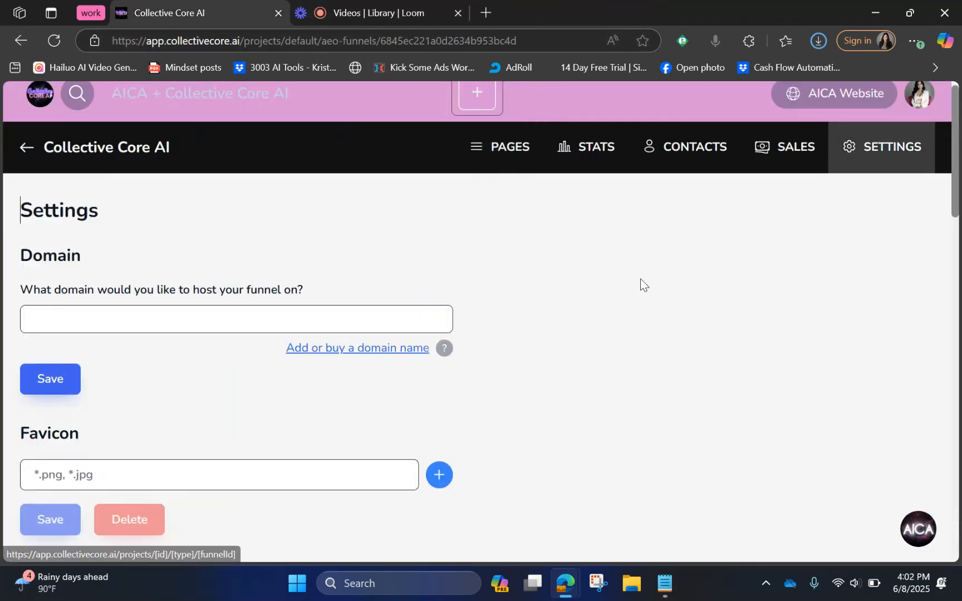
click(268, 336)
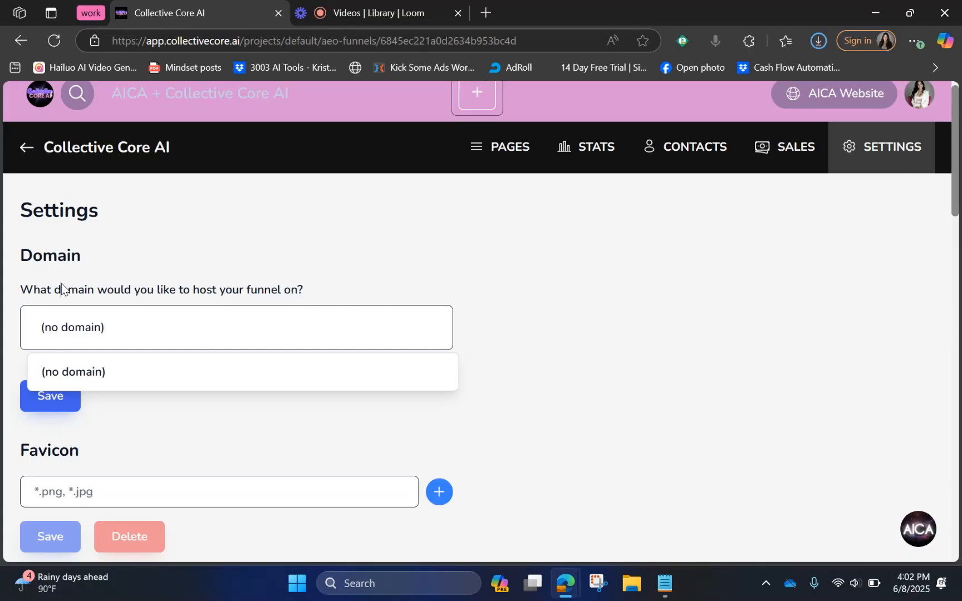
click(94, 327)
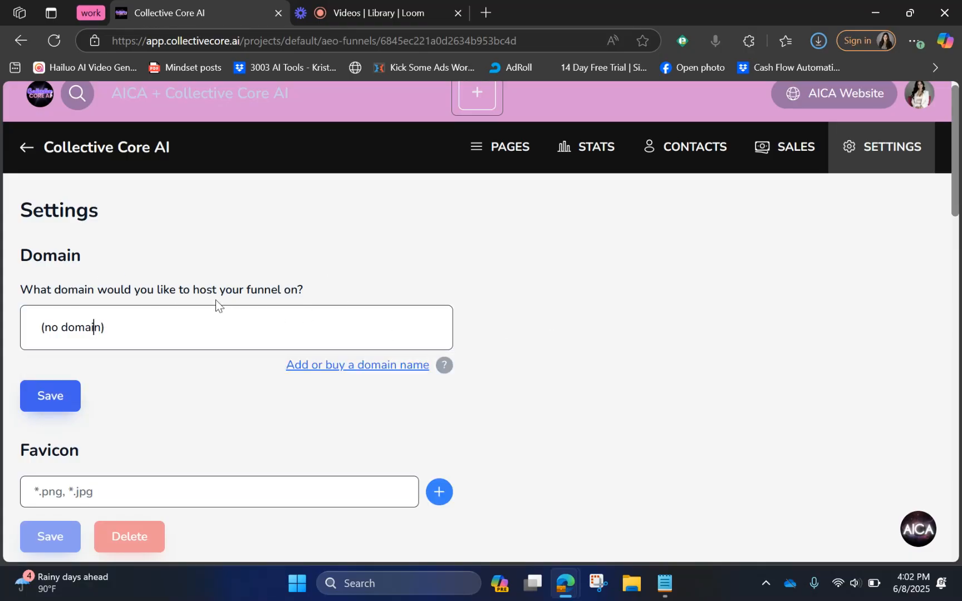
click(19, 39)
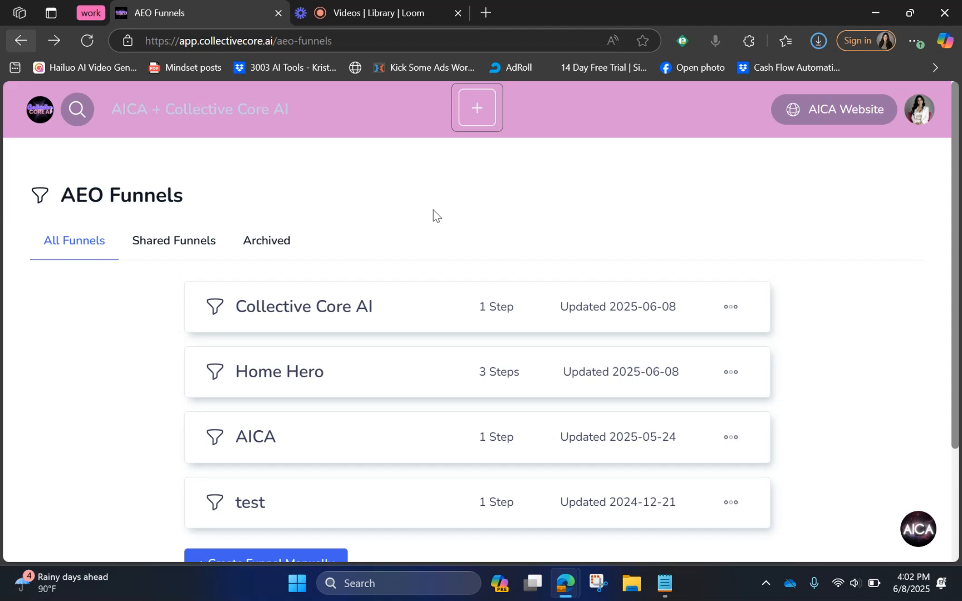
click(309, 307)
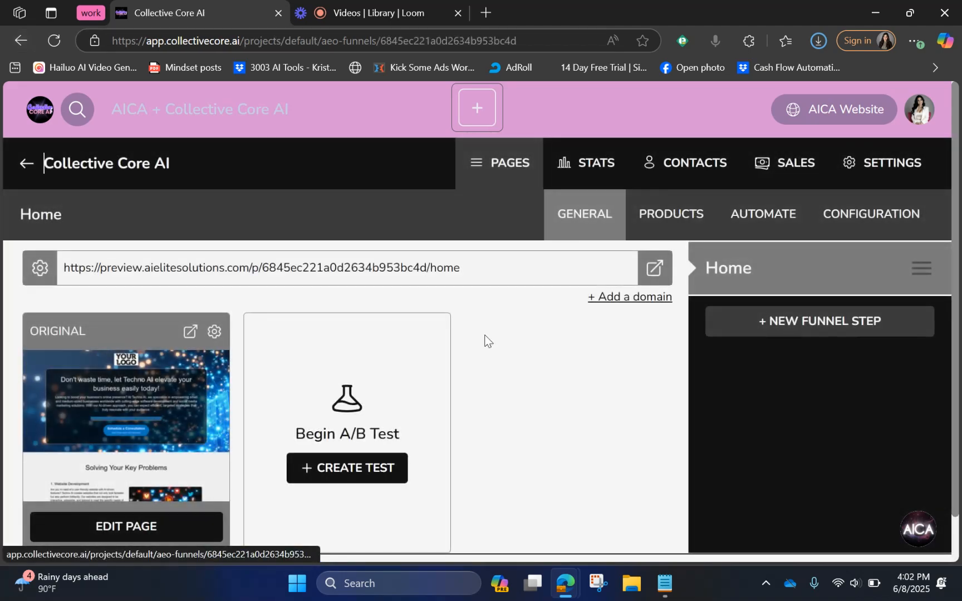
Step: Review the Home page's title, path and version history in its configuration, and reopen the "Collective Core AI" funnel from the funnel list
scroll(556, 284, down, 1)
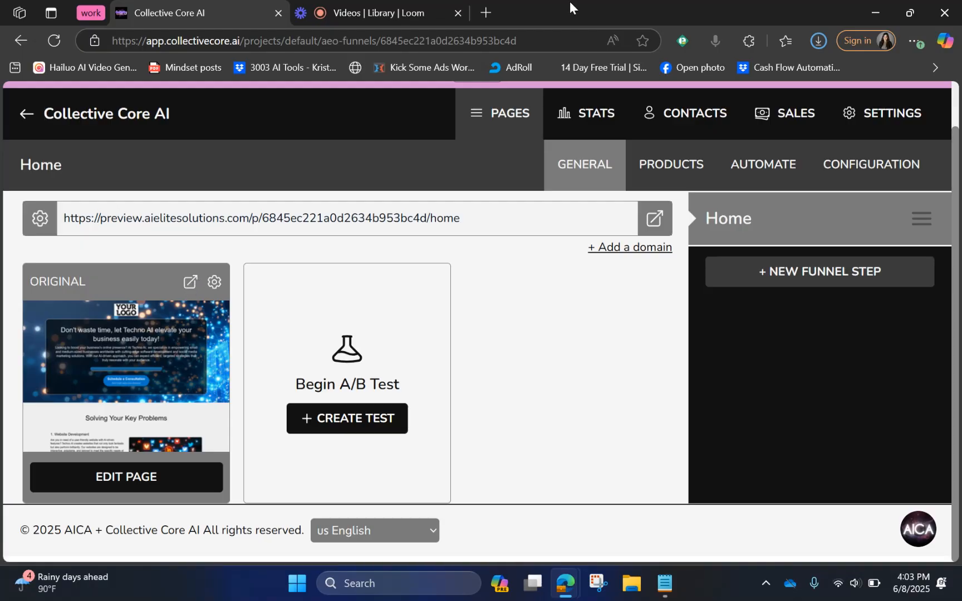
click(215, 284)
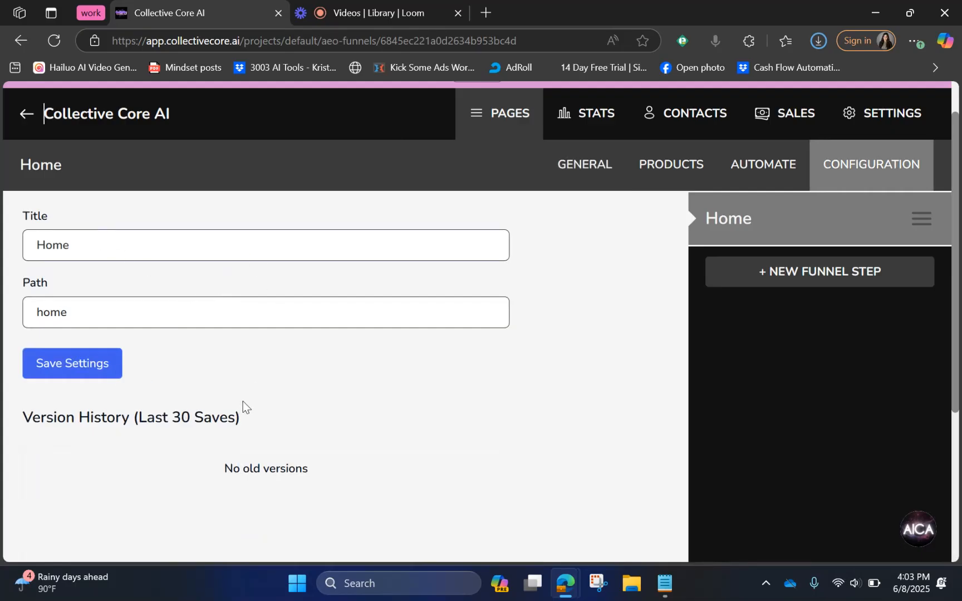
click(279, 401)
scroll(201, 378, up, 1)
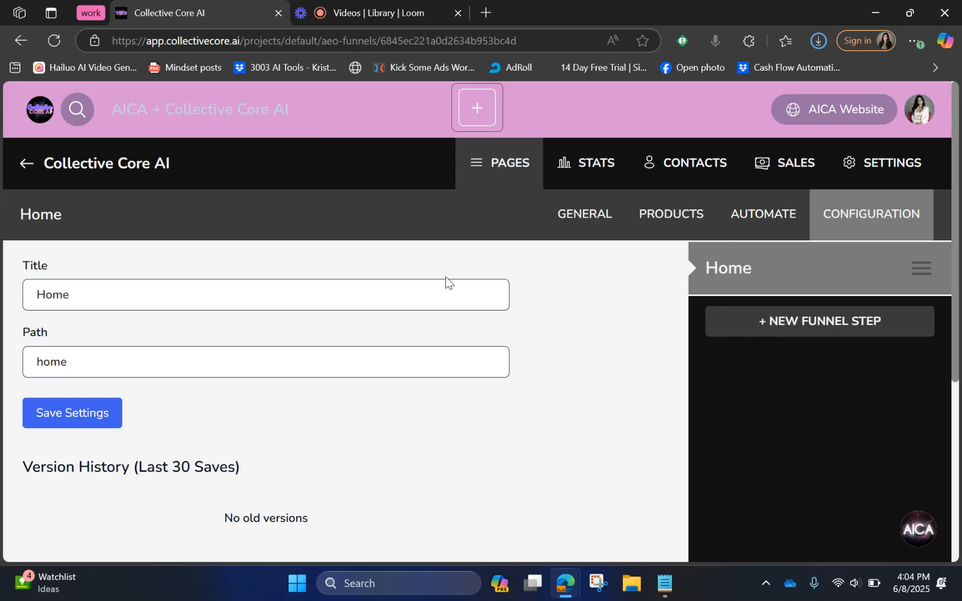
scroll(424, 348, down, 4)
scroll(422, 348, up, 4)
click(27, 167)
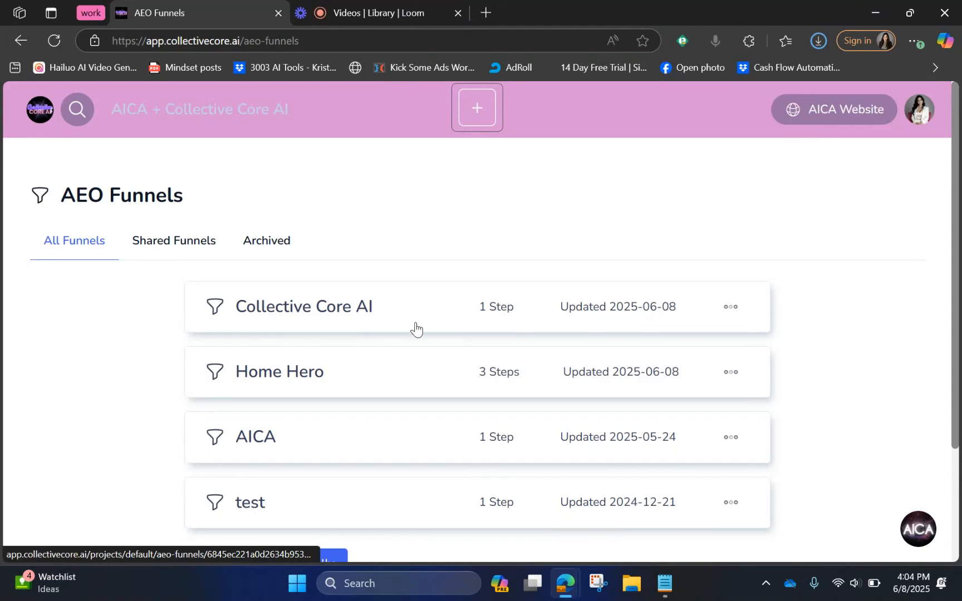
click(372, 307)
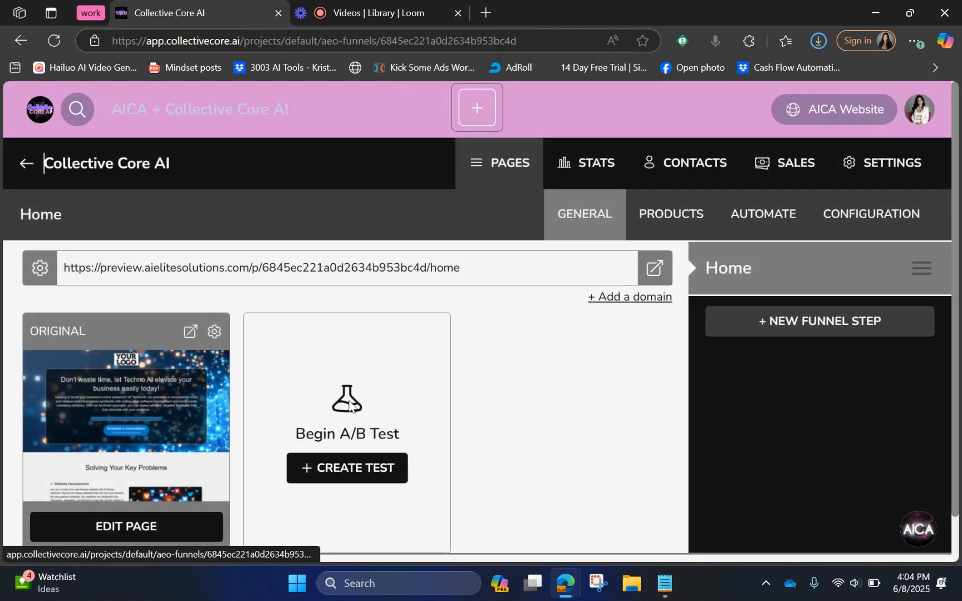
Step: Check the options for creating an A/B test of the Home page, and close them without creating a test
scroll(506, 430, down, 1)
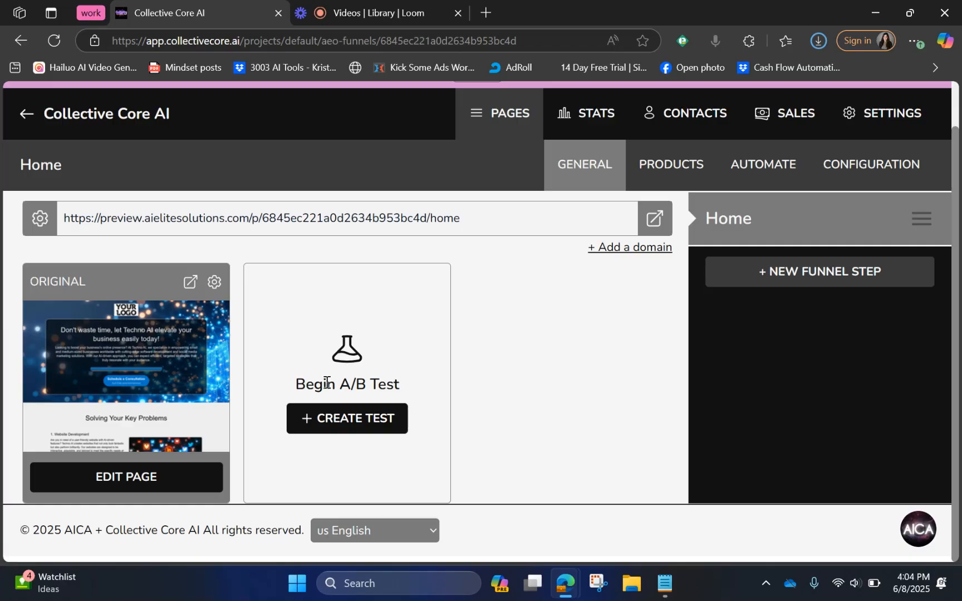
click(332, 418)
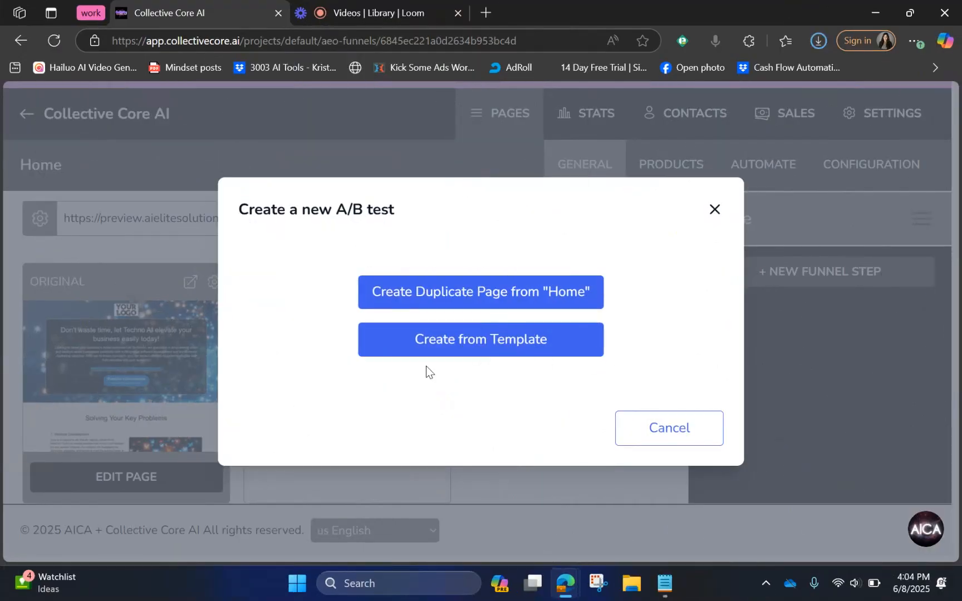
click(714, 209)
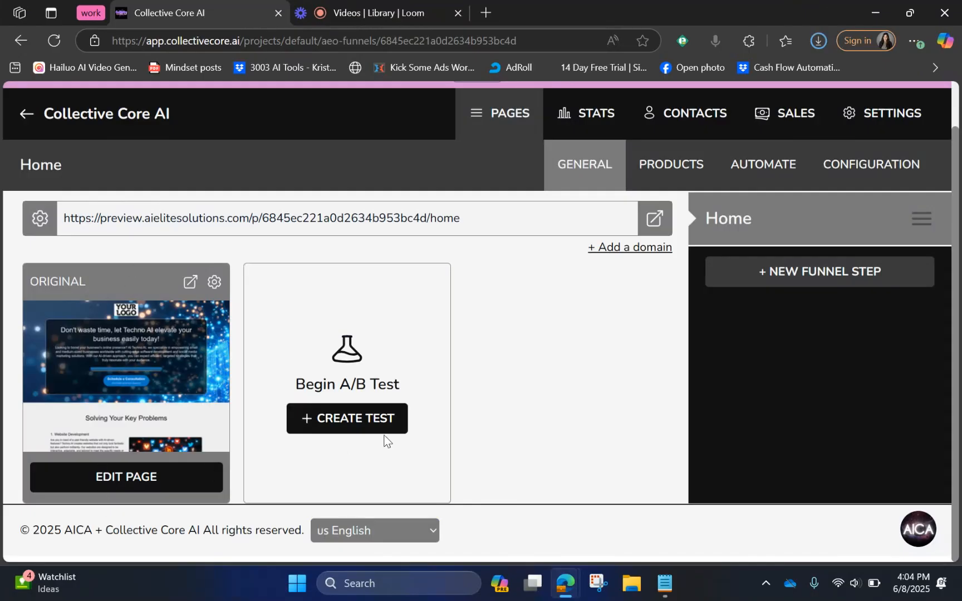
scroll(384, 436, down, 2)
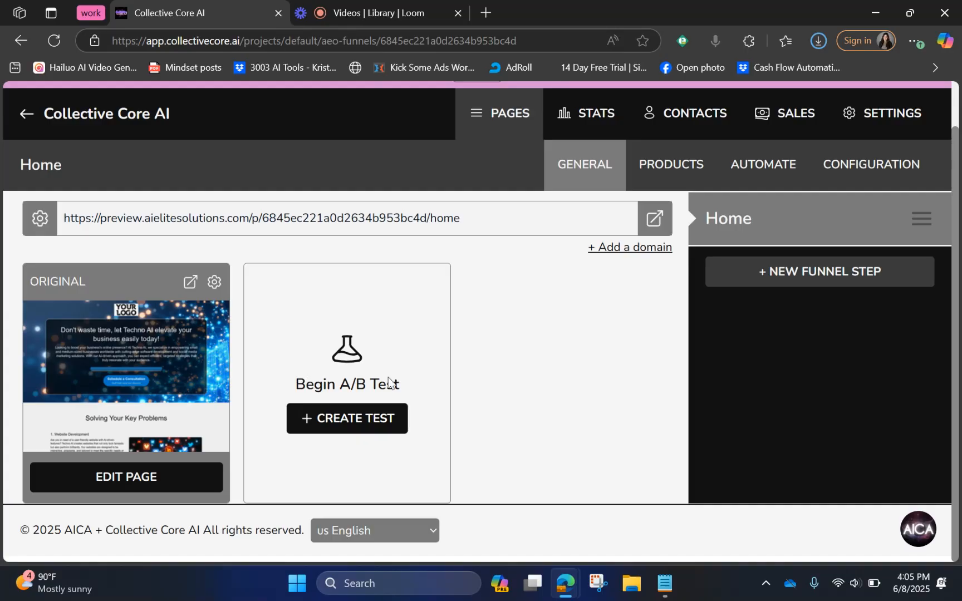
scroll(509, 418, down, 1)
scroll(508, 417, up, 1)
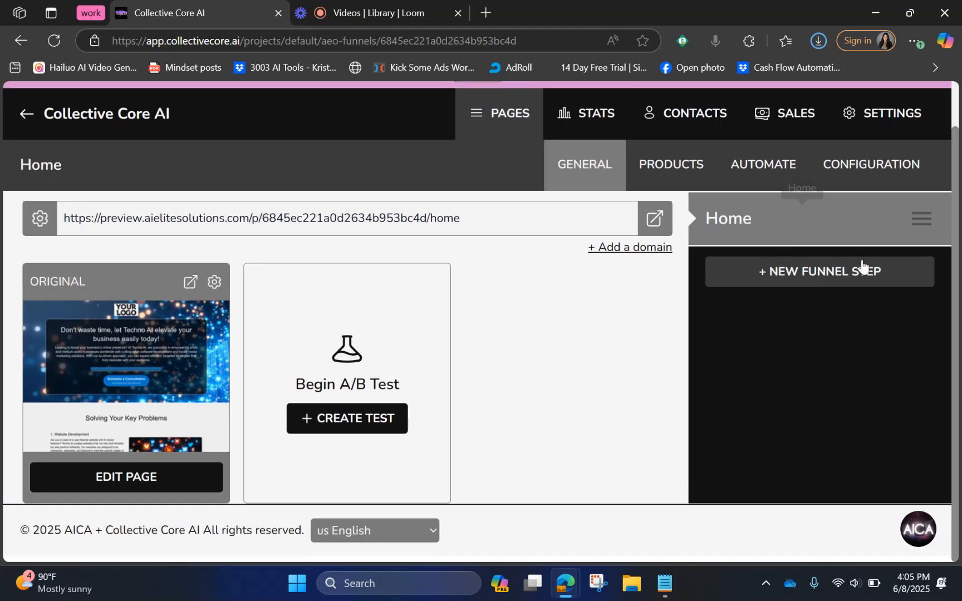
Step: Look at the title, path and URL fields for a new funnel step, and cancel without adding one
click(824, 271)
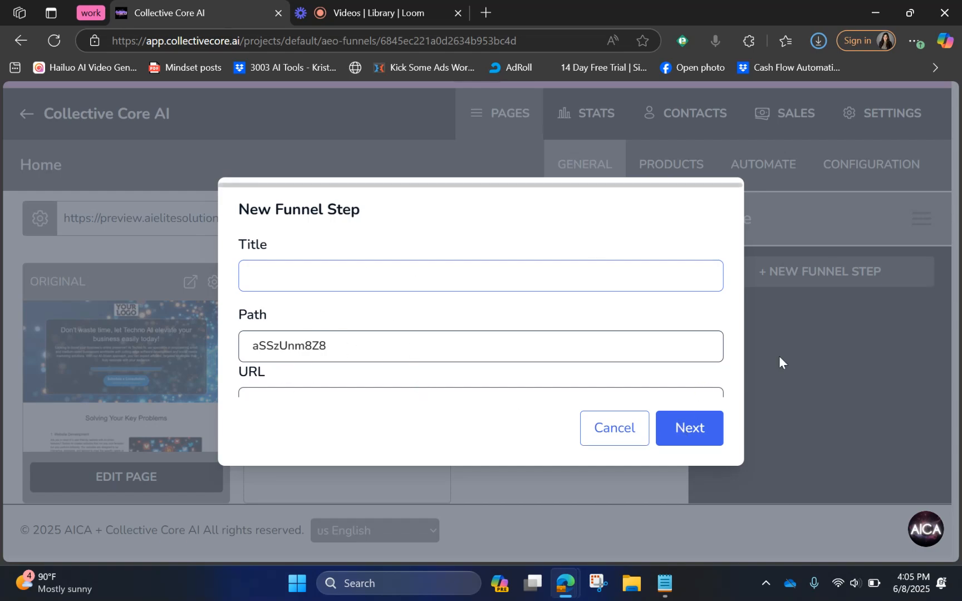
click(620, 427)
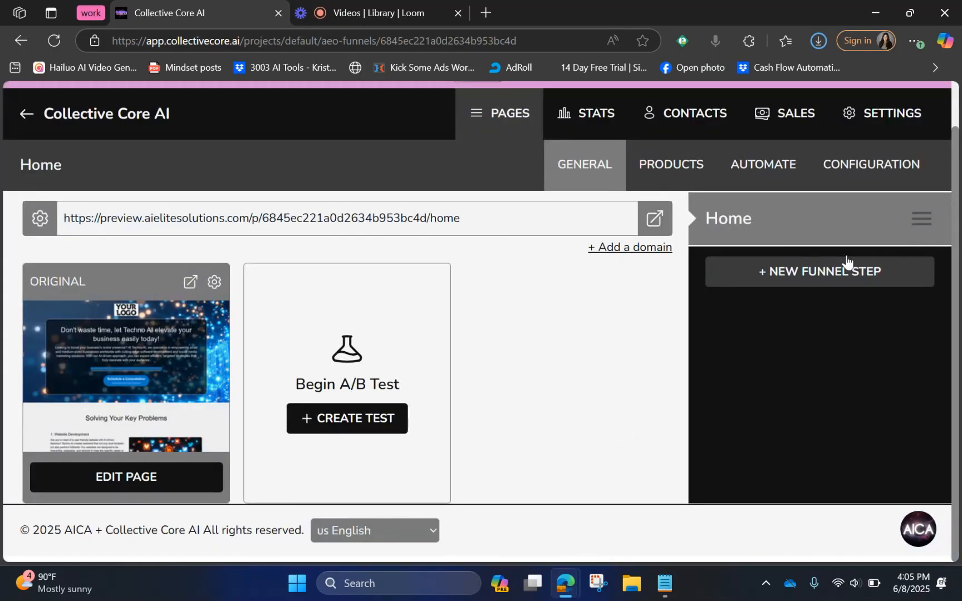
click(918, 221)
Step: Examine the funnel's earnings, page view, opt-in, sales and recurring statistics across the full width of the table
click(596, 113)
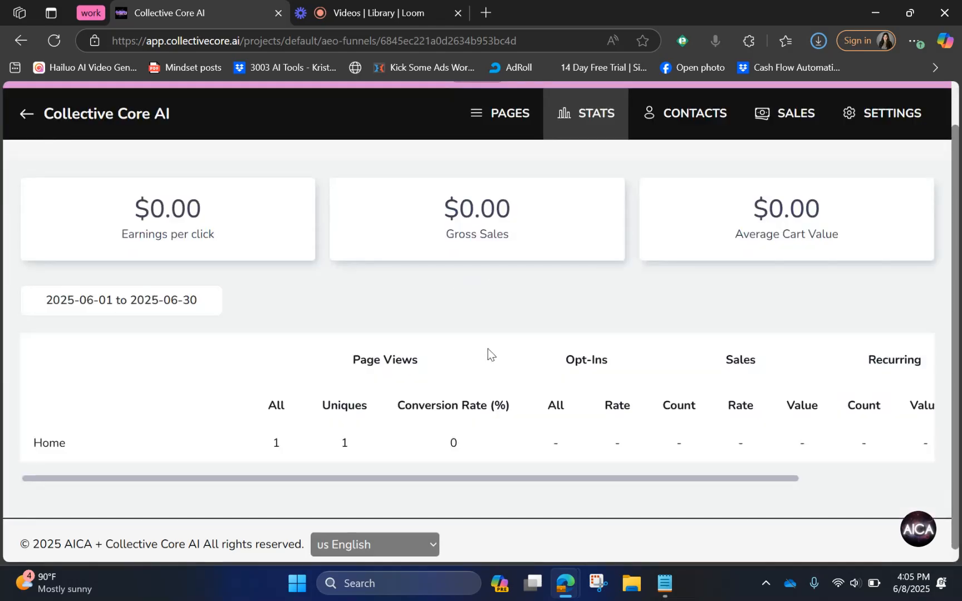
scroll(487, 348, down, 1)
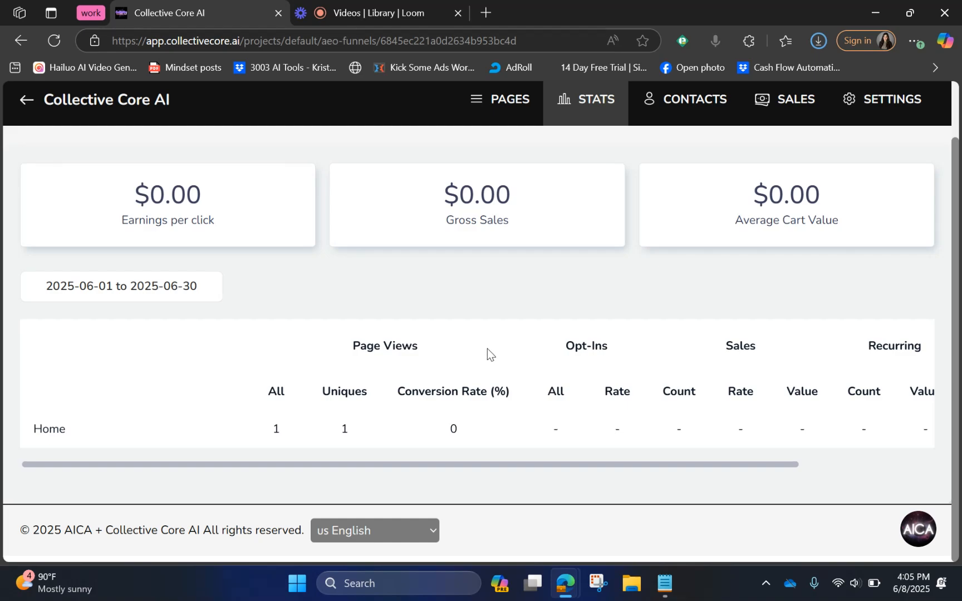
scroll(368, 346, down, 1)
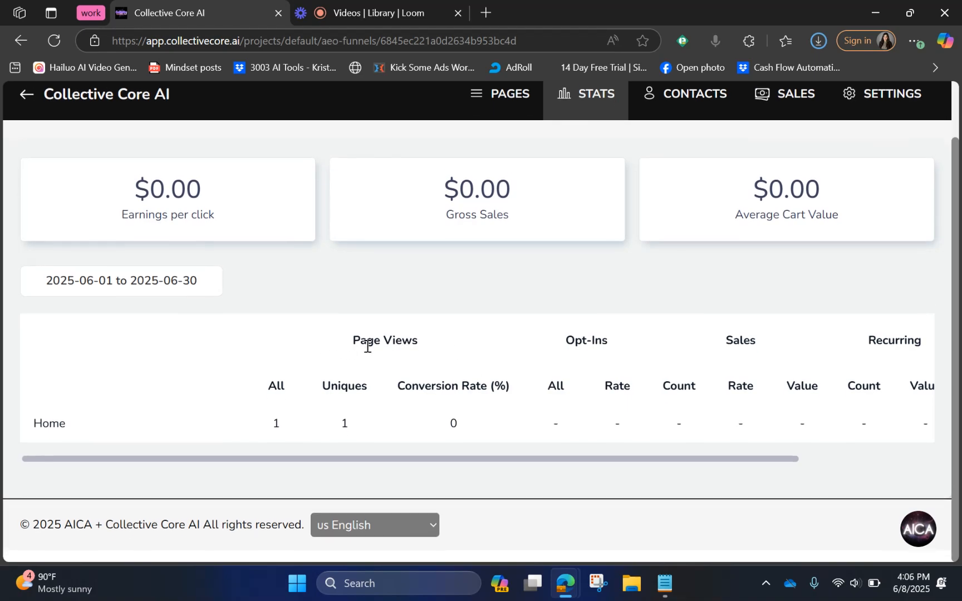
scroll(367, 345, up, 1)
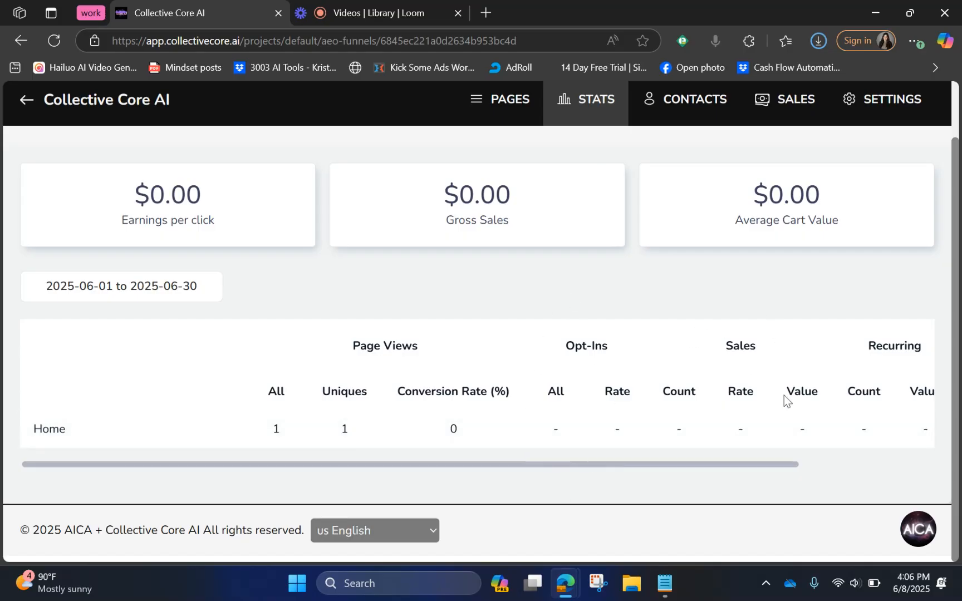
scroll(783, 395, right, 3)
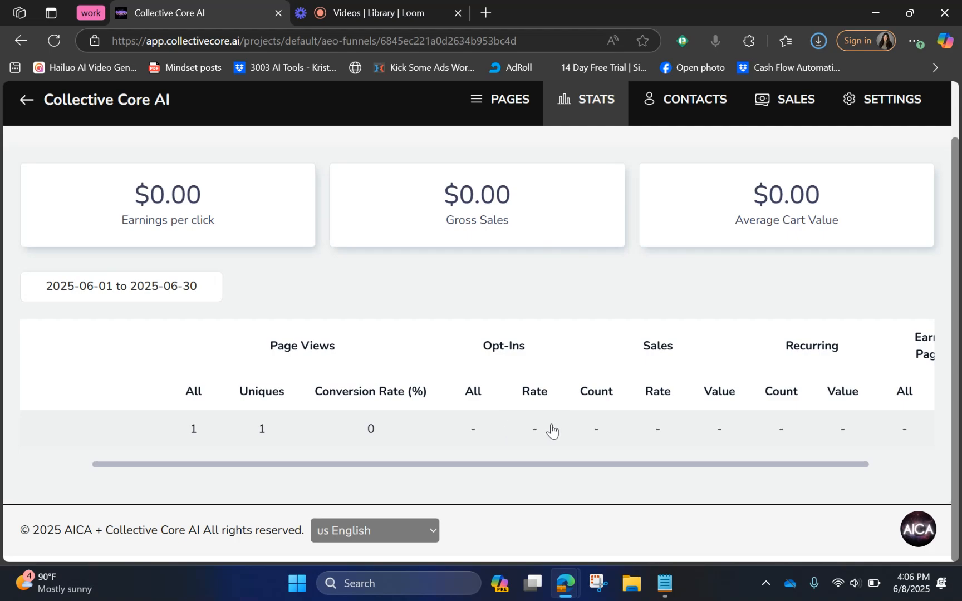
scroll(484, 397, right, 1)
scroll(484, 398, right, 3)
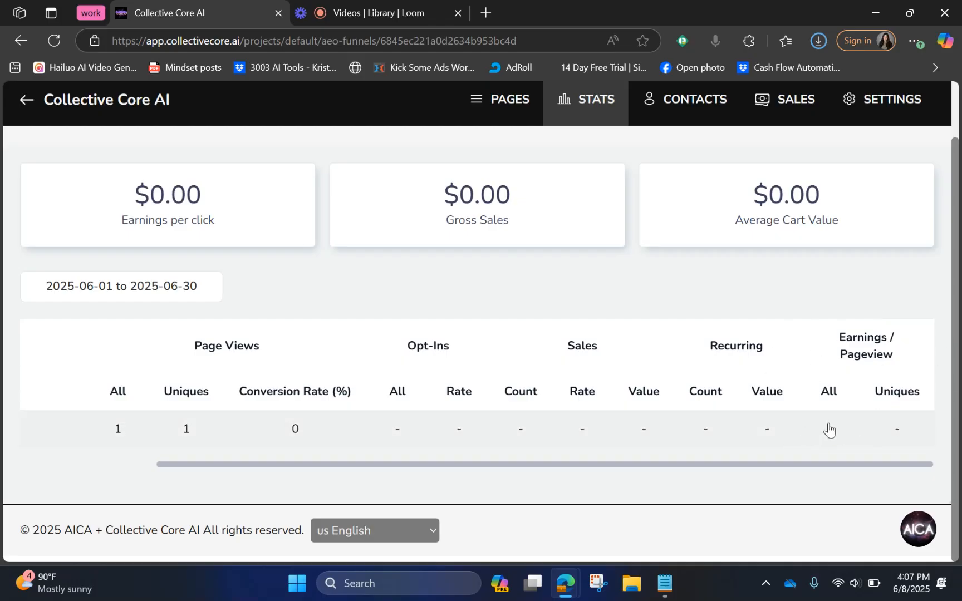
scroll(526, 429, left, 10)
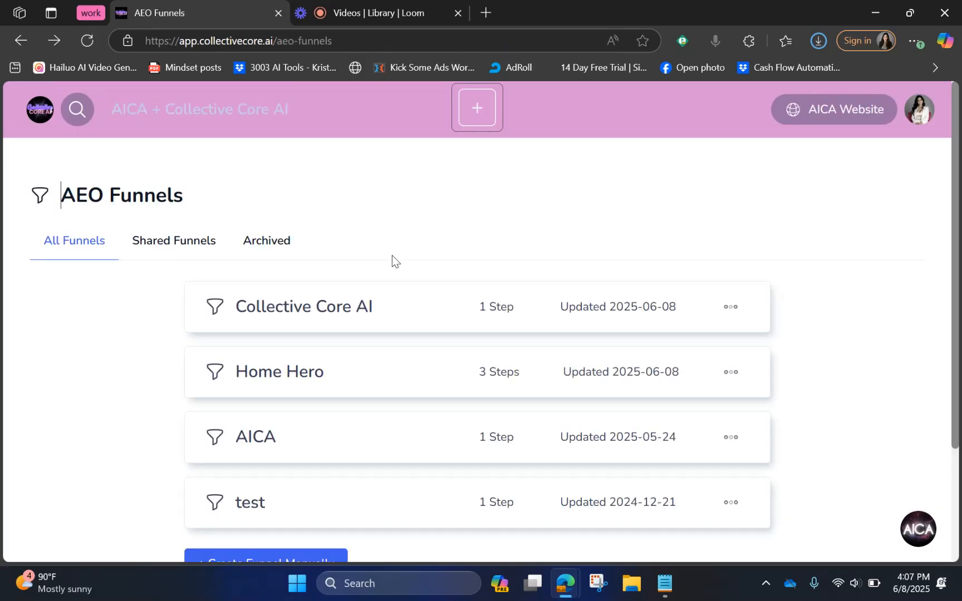
Step: Reopen the "Collective Core AI" funnel from the funnel list and review its summary statistics again
click(350, 312)
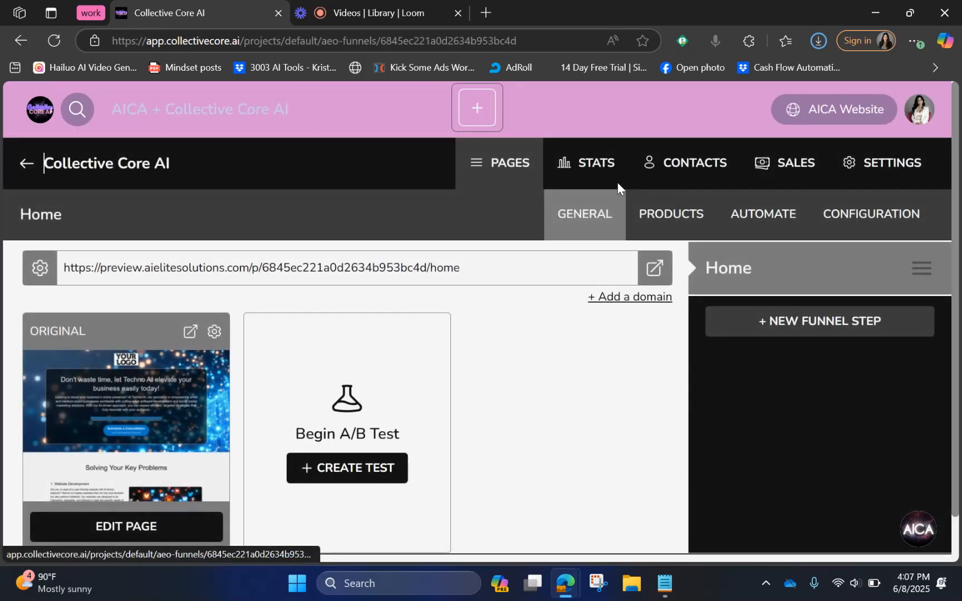
click(593, 170)
scroll(605, 281, down, 2)
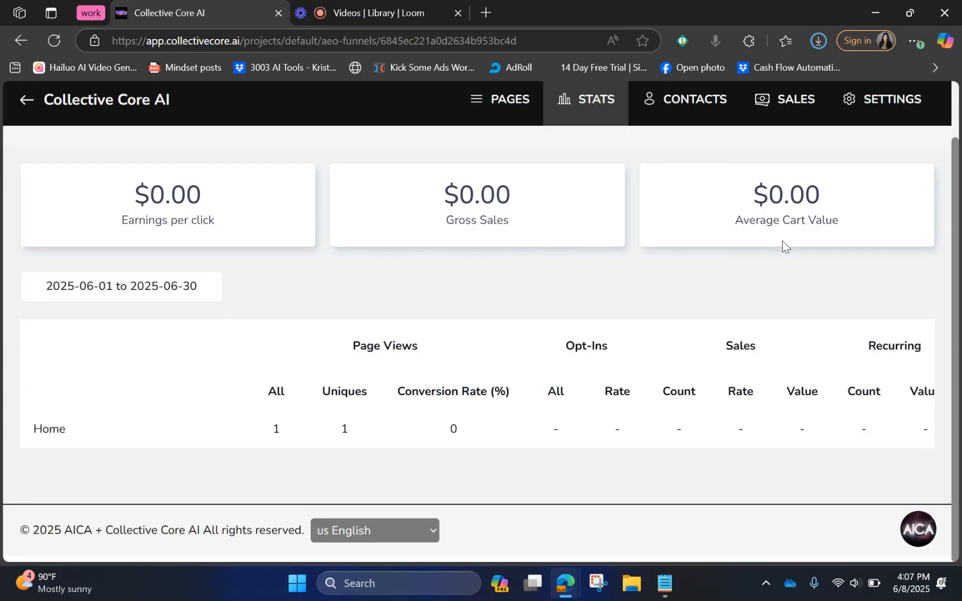
scroll(458, 280, up, 2)
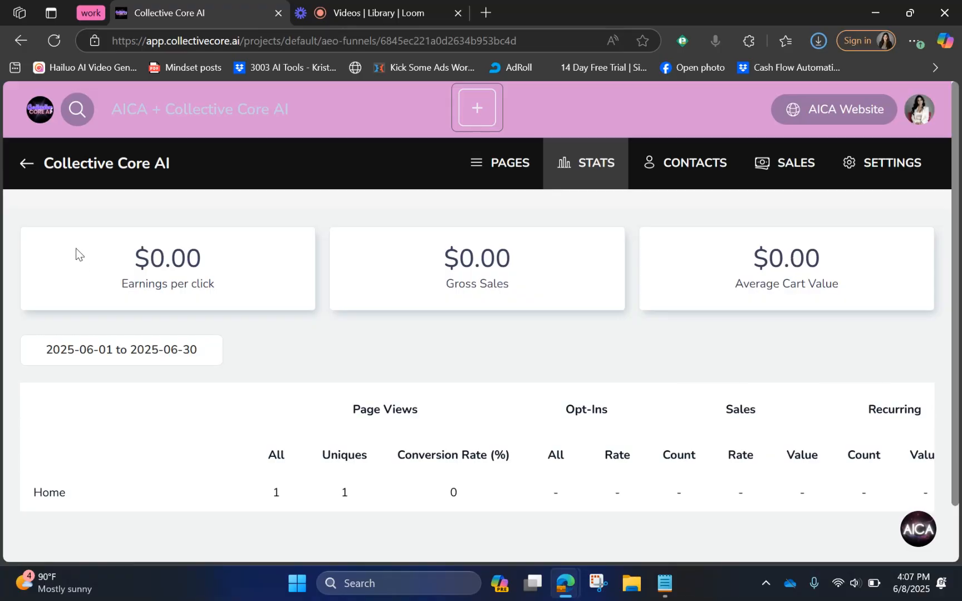
Step: Review the funnel's contacts list, including its CSV download, columns and search by name or email
click(678, 189)
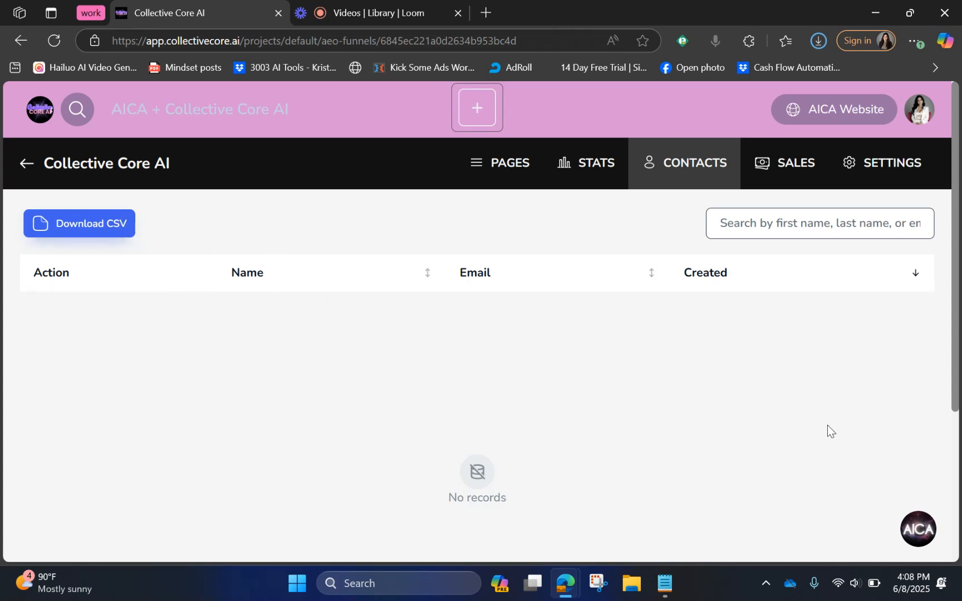
scroll(827, 425, down, 4)
scroll(829, 425, up, 5)
scroll(726, 319, down, 4)
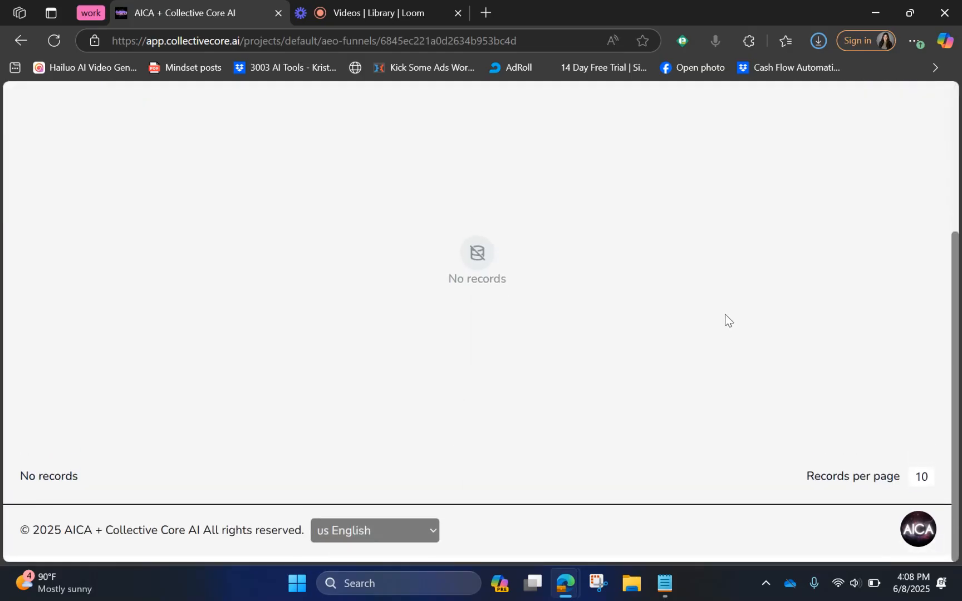
scroll(726, 318, up, 5)
click(773, 229)
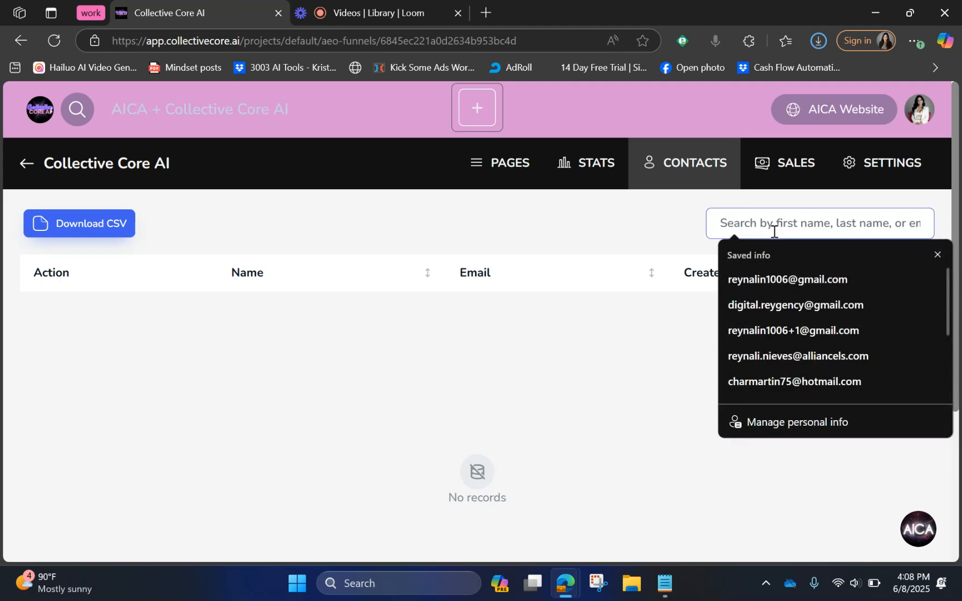
click(648, 326)
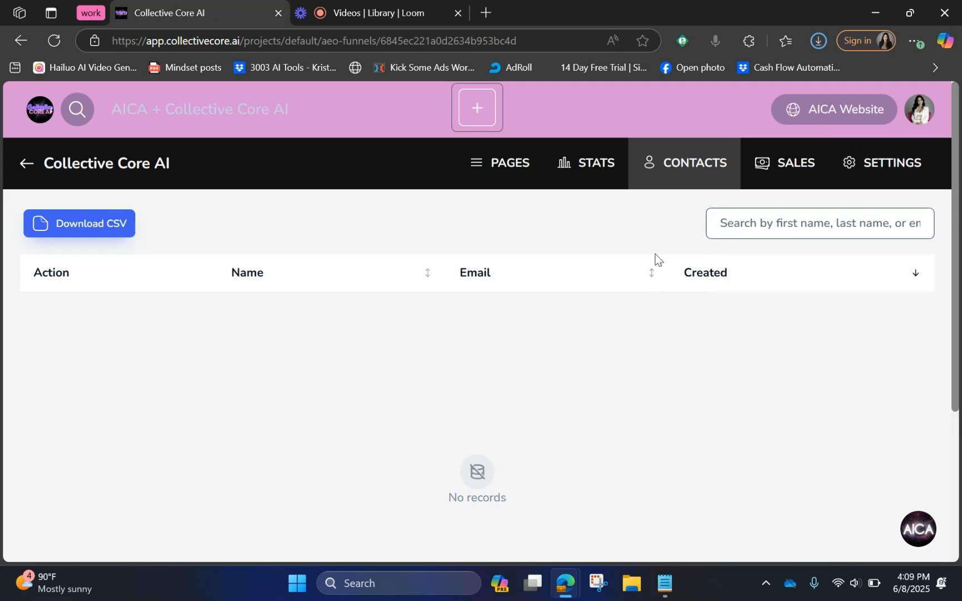
Step: Review the funnel's sales list with its product, amount, customer, status and transaction columns
click(774, 169)
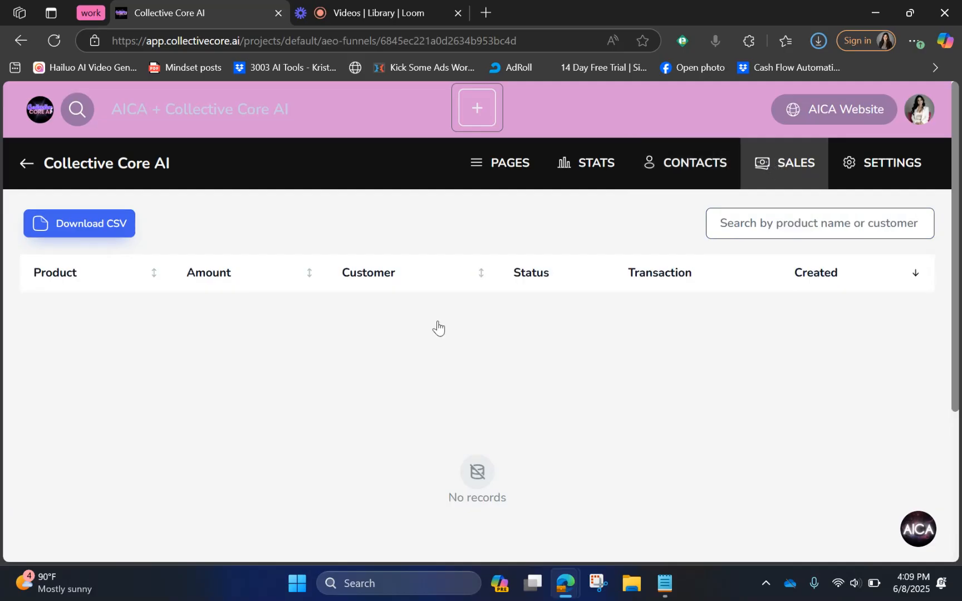
scroll(369, 359, down, 1)
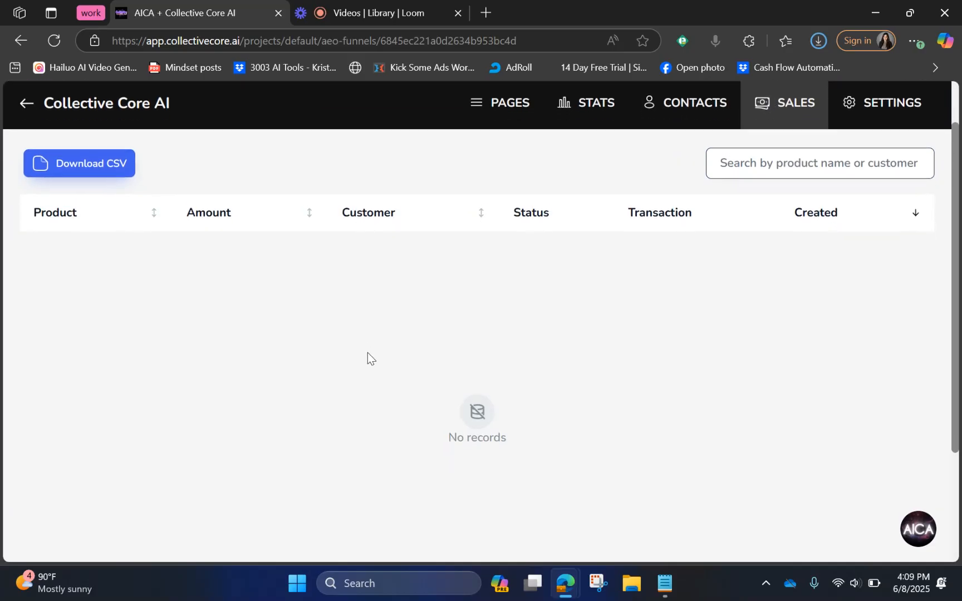
scroll(369, 357, down, 3)
scroll(369, 358, up, 4)
scroll(369, 358, down, 1)
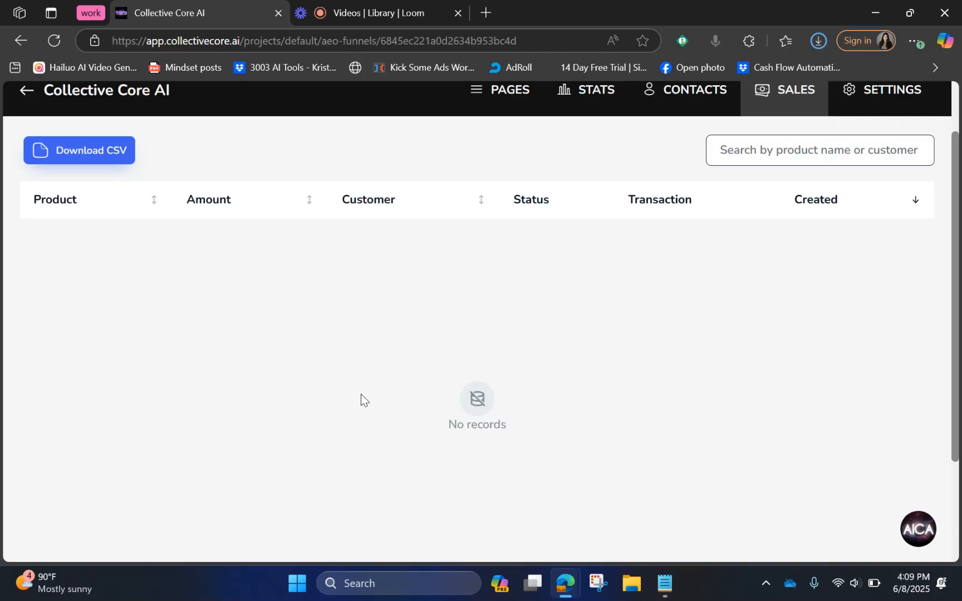
scroll(605, 377, up, 2)
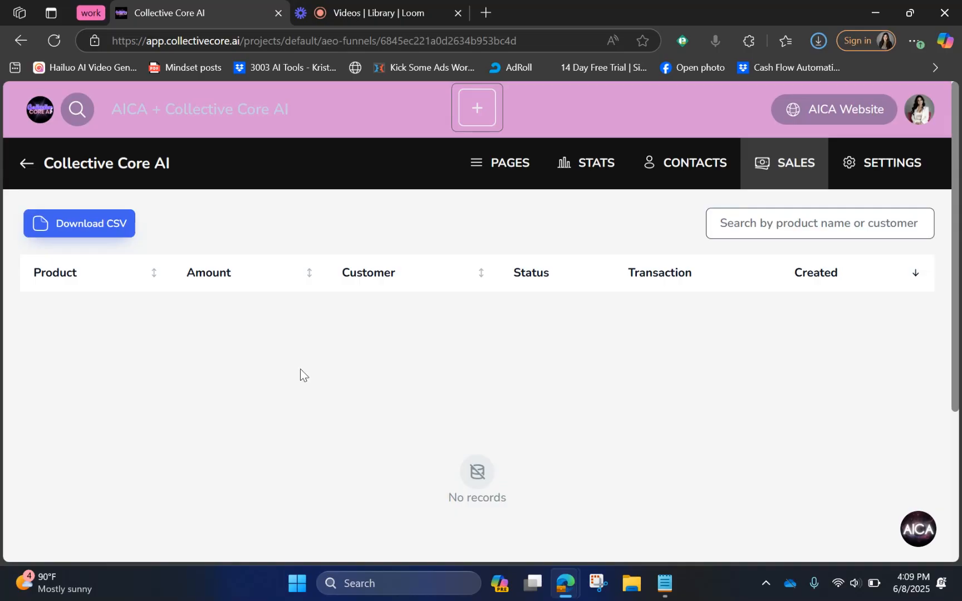
Step: Open the funnel's settings and check the available hosting domains without changing the selection
click(896, 167)
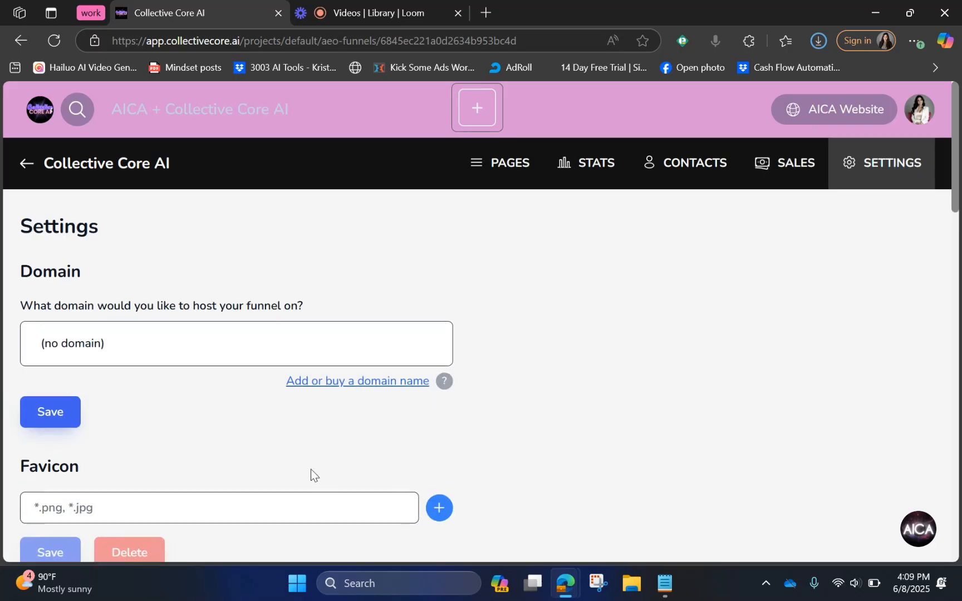
scroll(445, 314, down, 1)
click(245, 274)
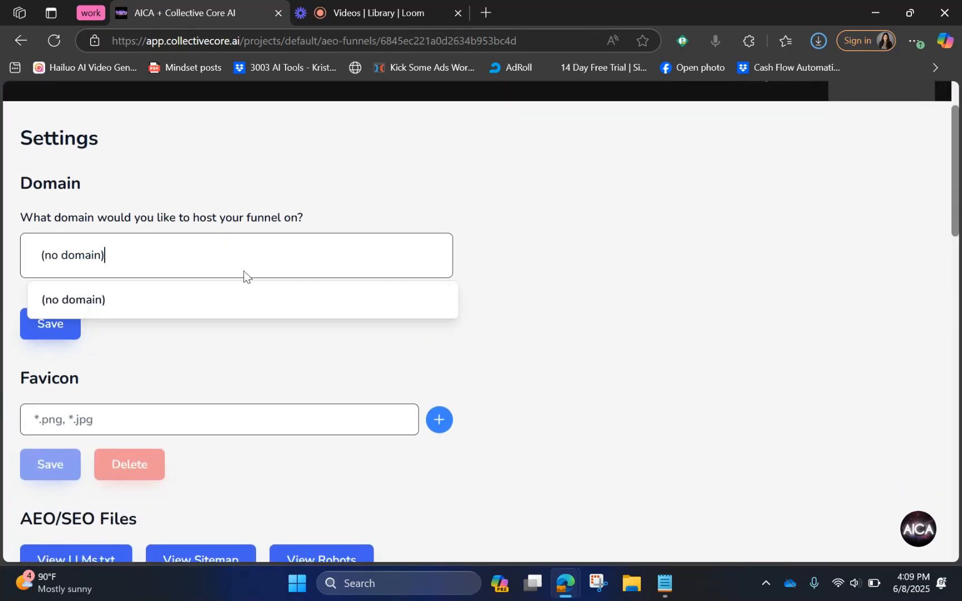
click(218, 270)
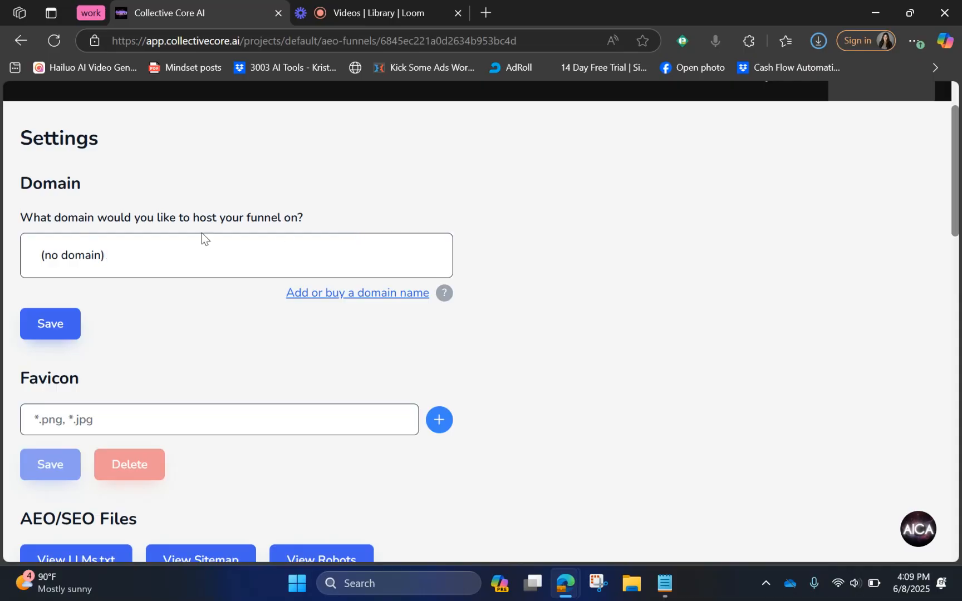
click(245, 240)
Step: Set the funnel's timezone to (GMT -5:00) Eastern Time (US & Canada), Bogota, Lima and save it
scroll(597, 301, down, 2)
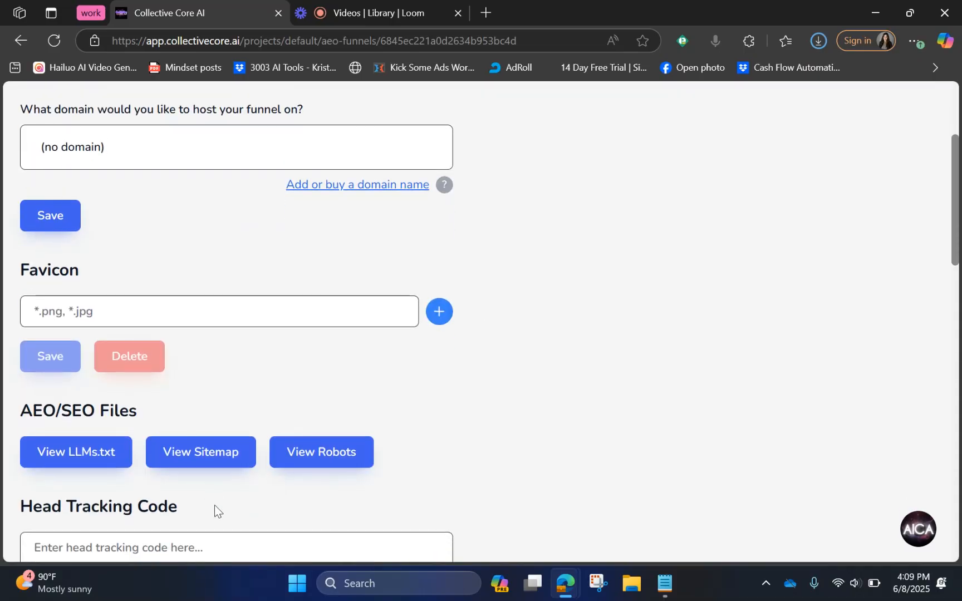
scroll(369, 323, down, 2)
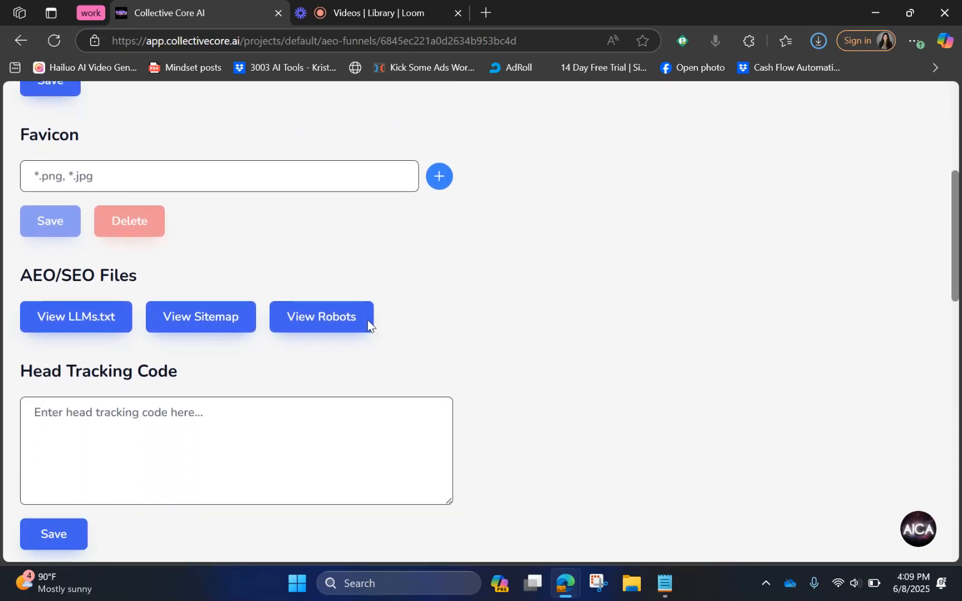
scroll(367, 323, down, 3)
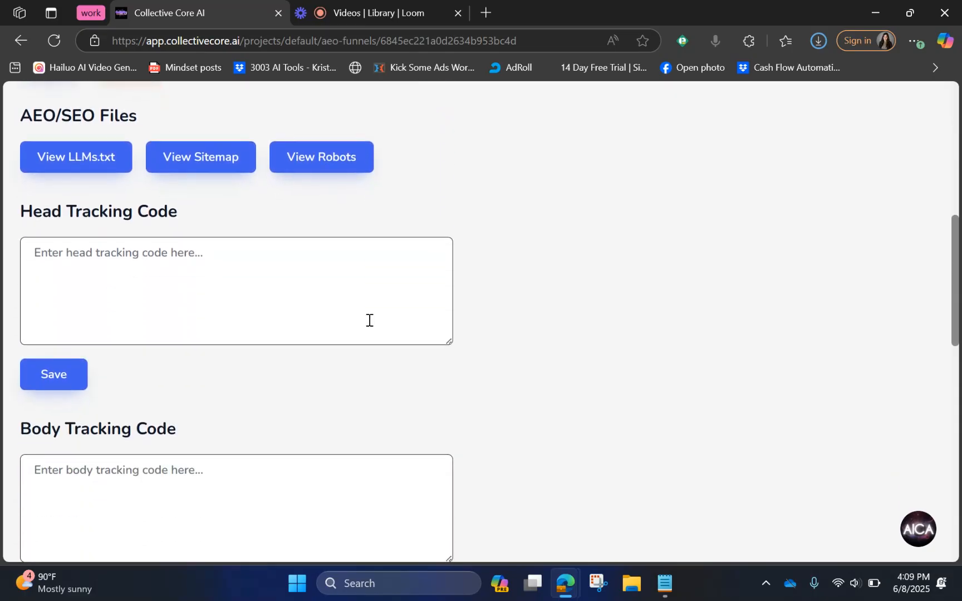
scroll(369, 320, down, 6)
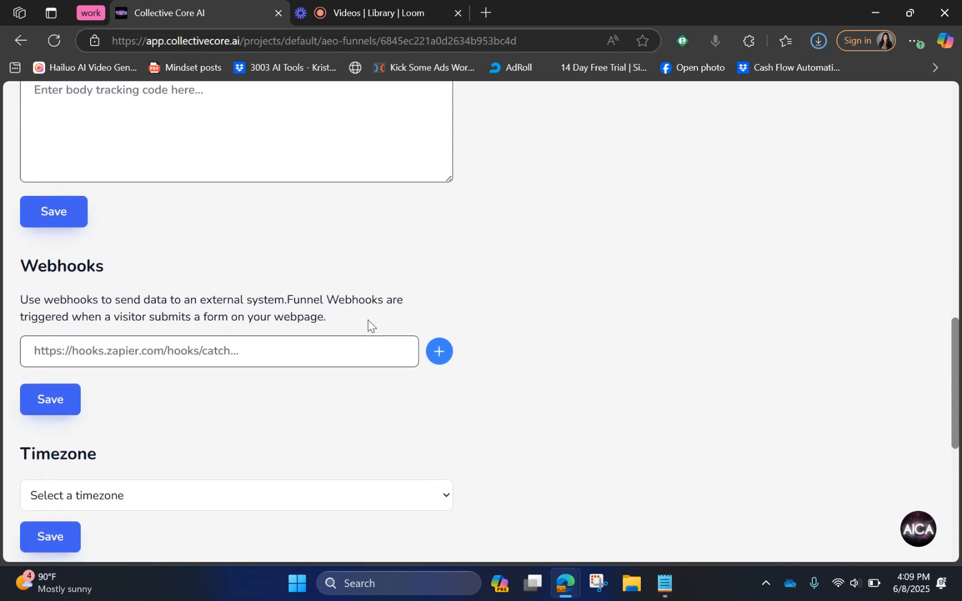
scroll(368, 321, down, 3)
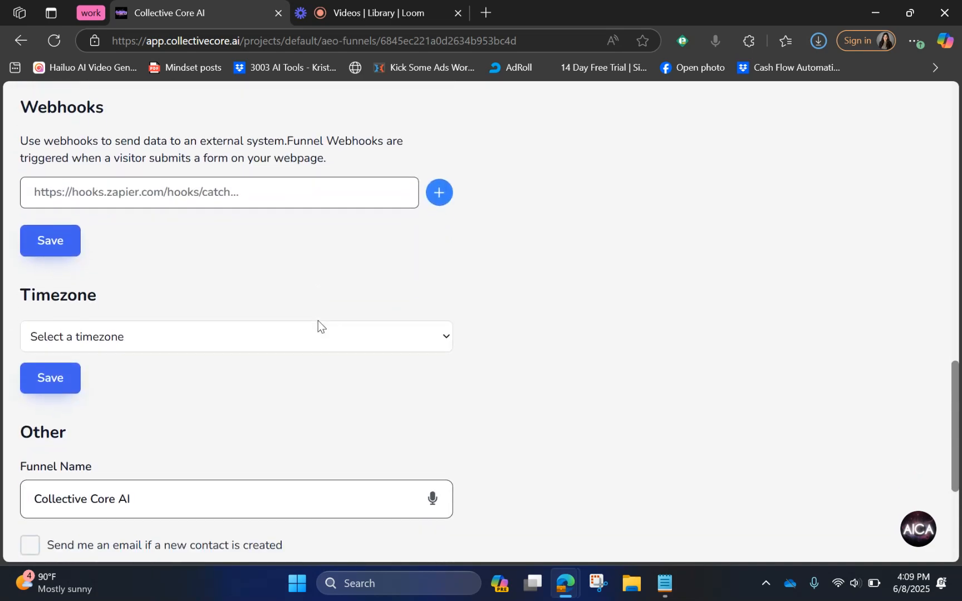
scroll(318, 320, down, 1)
click(310, 272)
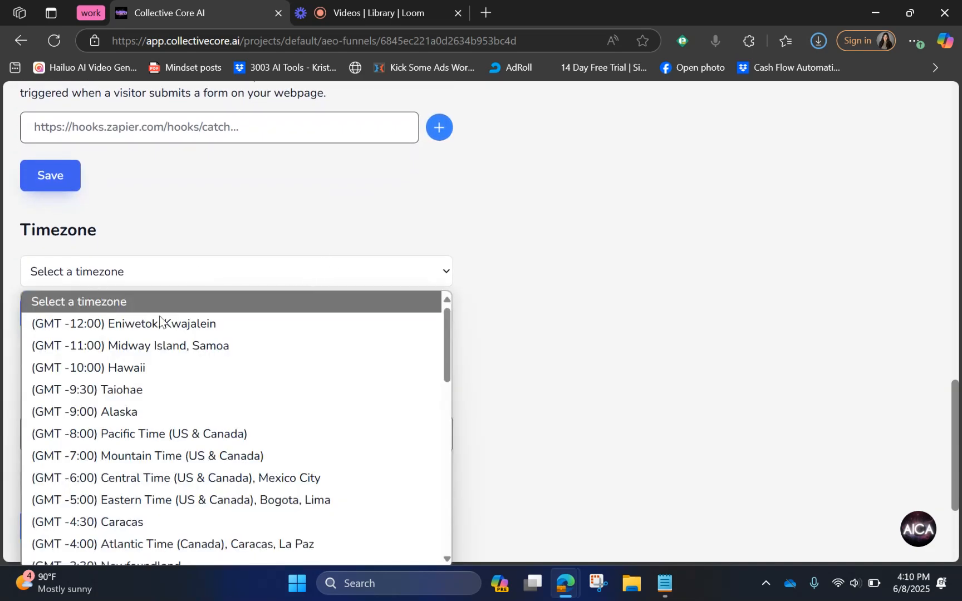
click(217, 498)
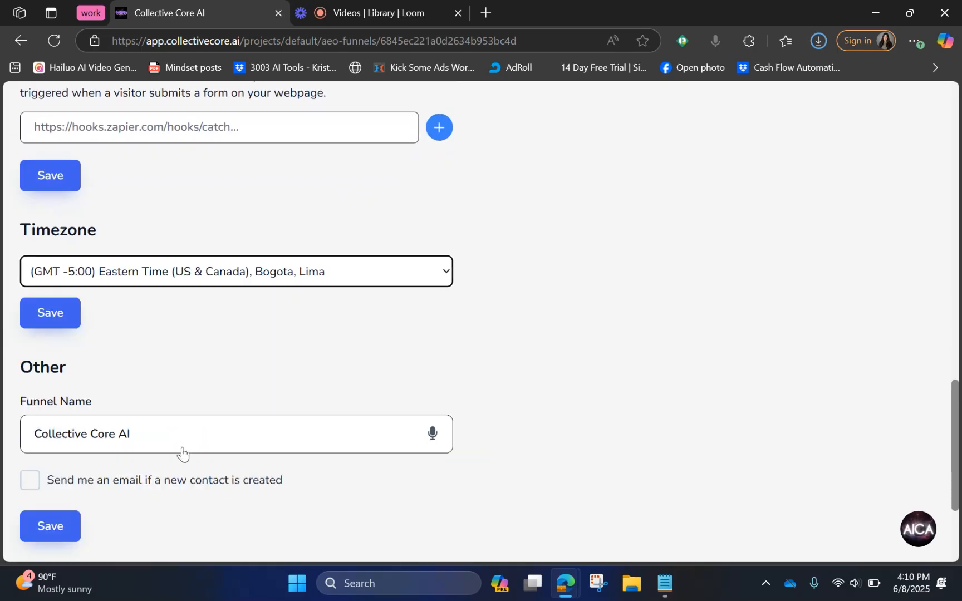
click(62, 317)
Step: Enable email notifications for newly created contacts in the funnel's other settings and save them
scroll(391, 320, down, 1)
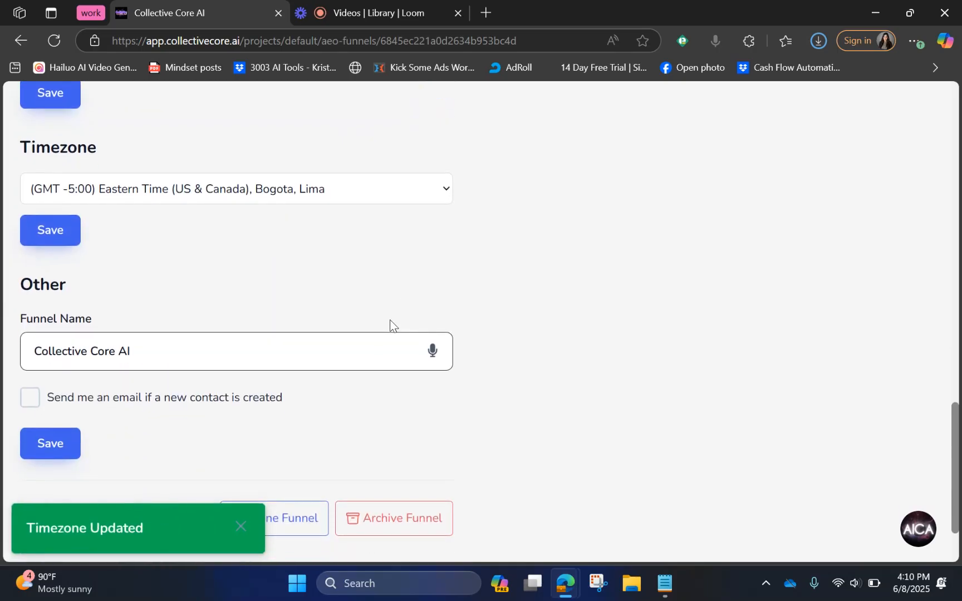
scroll(390, 320, down, 1)
click(142, 301)
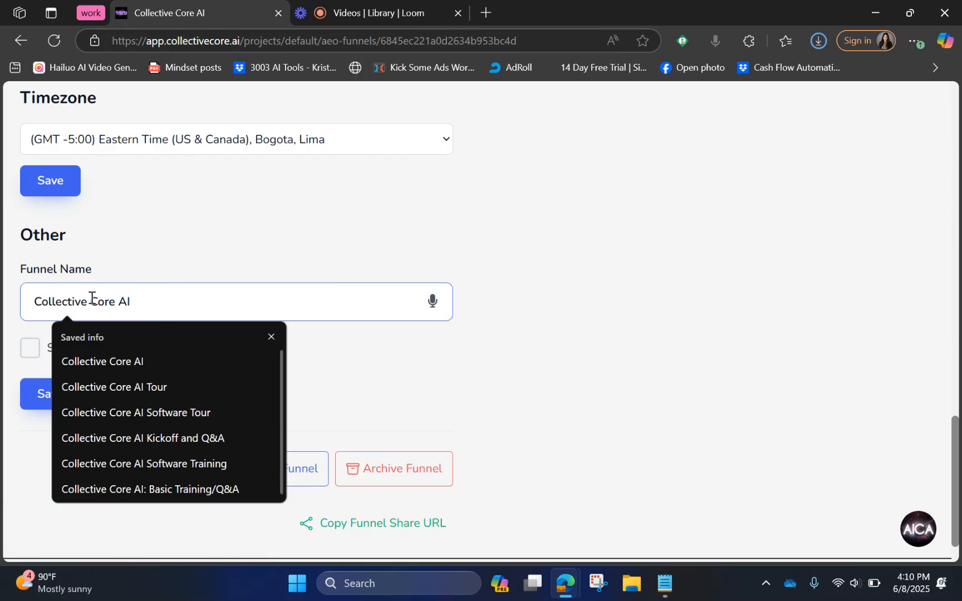
click(598, 300)
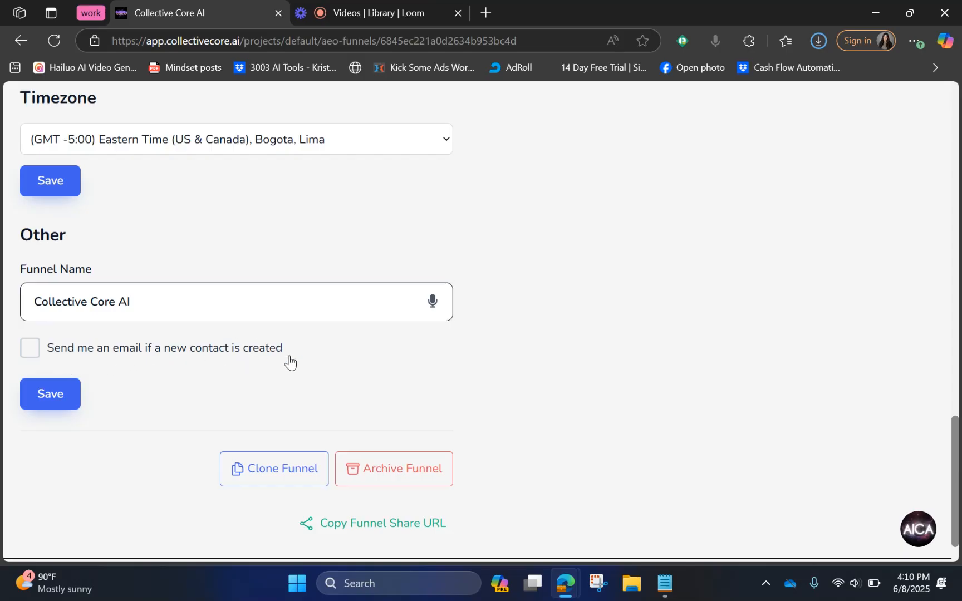
click(31, 348)
click(36, 401)
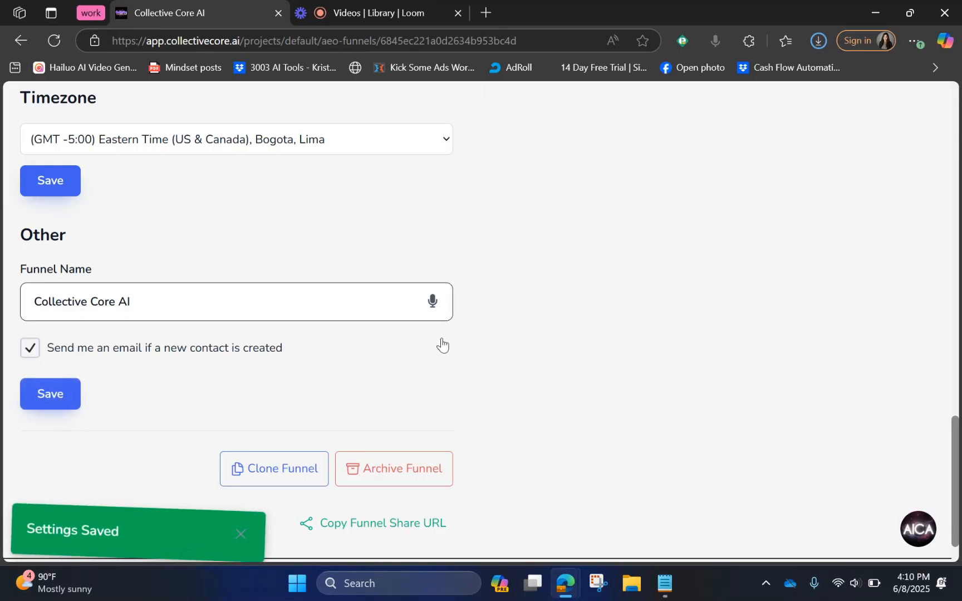
Step: Review the funnel's settings page, including the options to clone, archive and share the funnel
scroll(612, 341, up, 15)
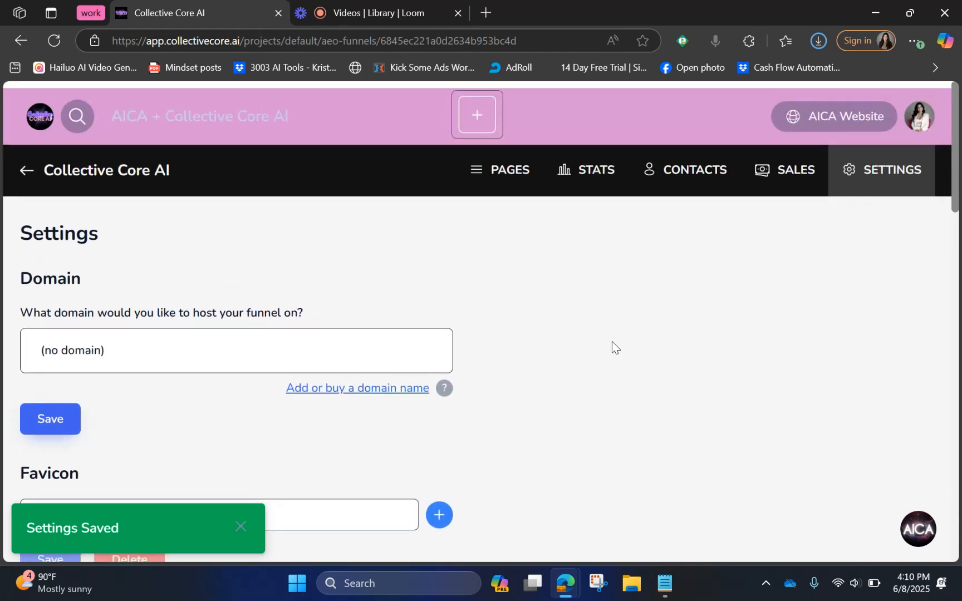
scroll(612, 341, down, 15)
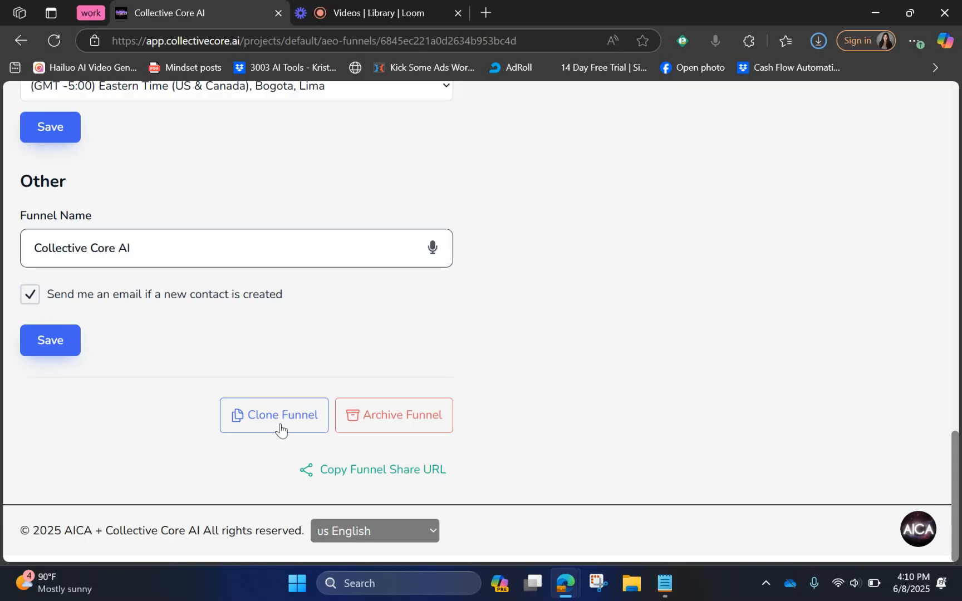
scroll(447, 391, up, 2)
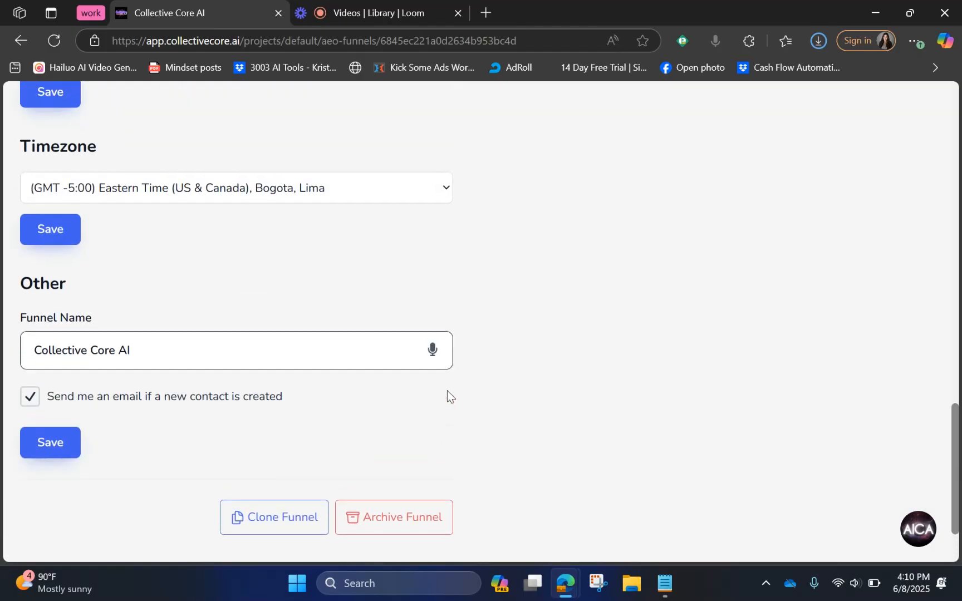
scroll(446, 391, down, 2)
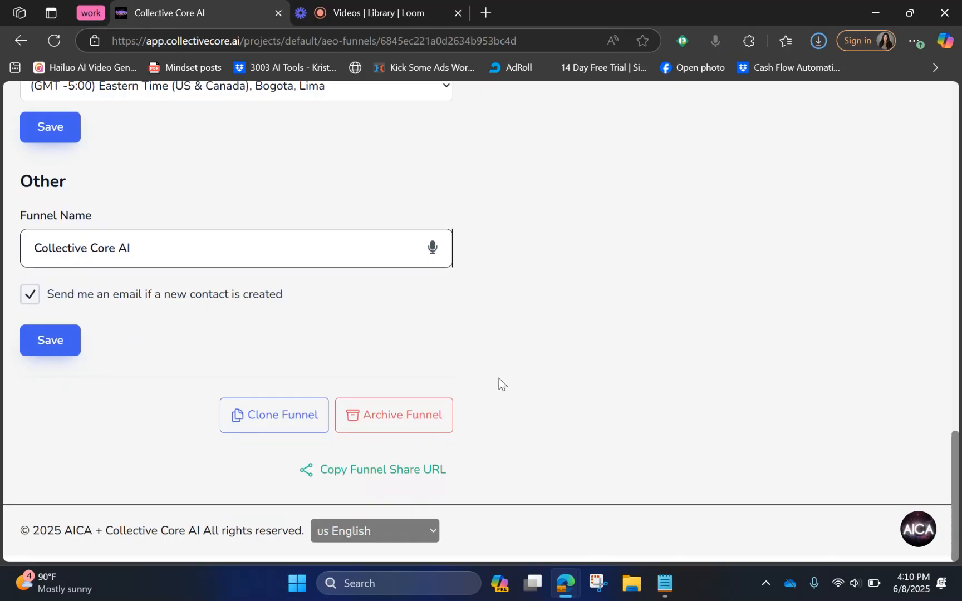
scroll(497, 378, up, 2)
scroll(498, 378, down, 2)
scroll(499, 383, up, 1)
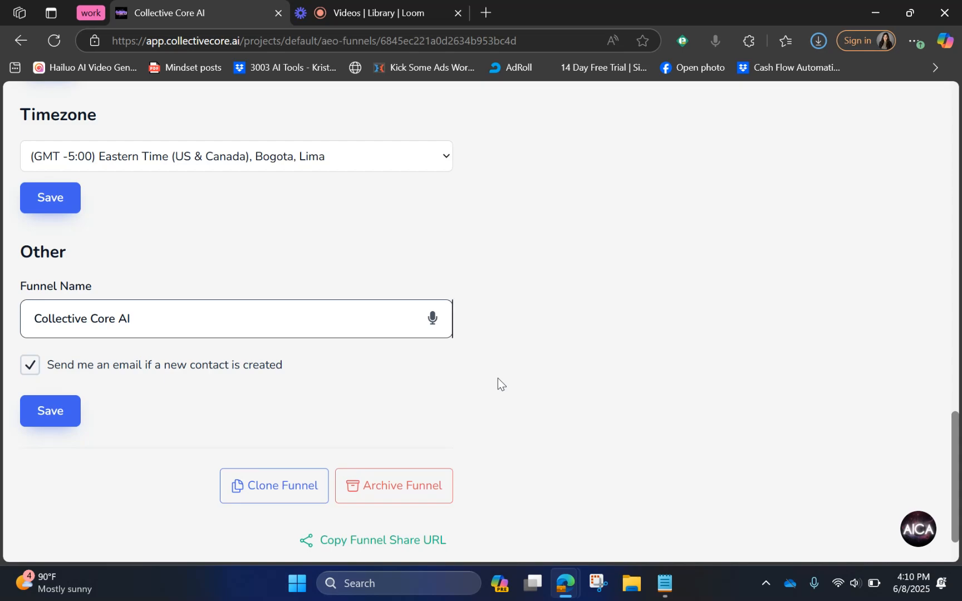
scroll(498, 379, down, 2)
scroll(498, 384, up, 4)
scroll(498, 378, up, 15)
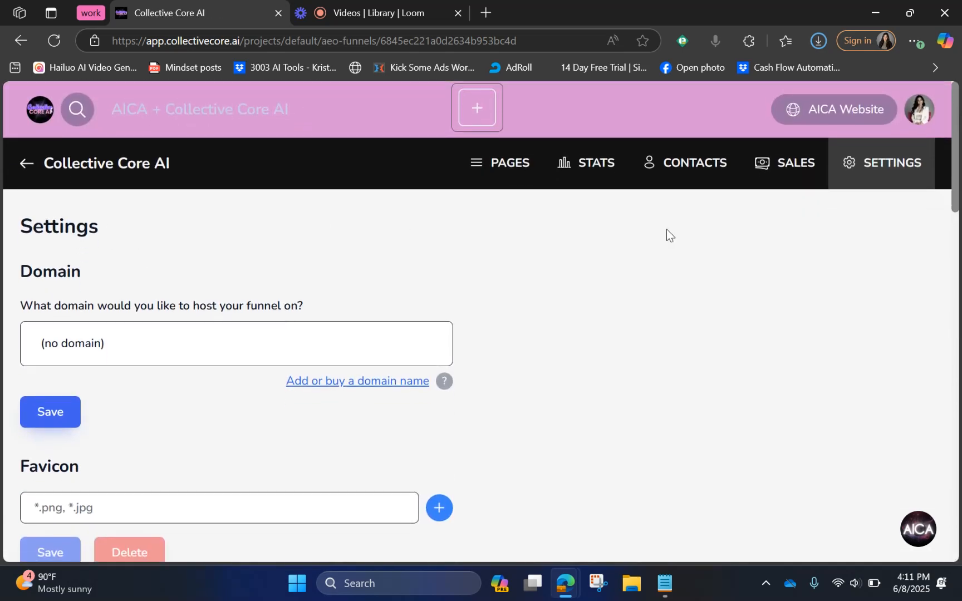
Step: Return to the AEO funnel list and reopen the "Collective Core AI" funnel to view its Home page overview
click(26, 163)
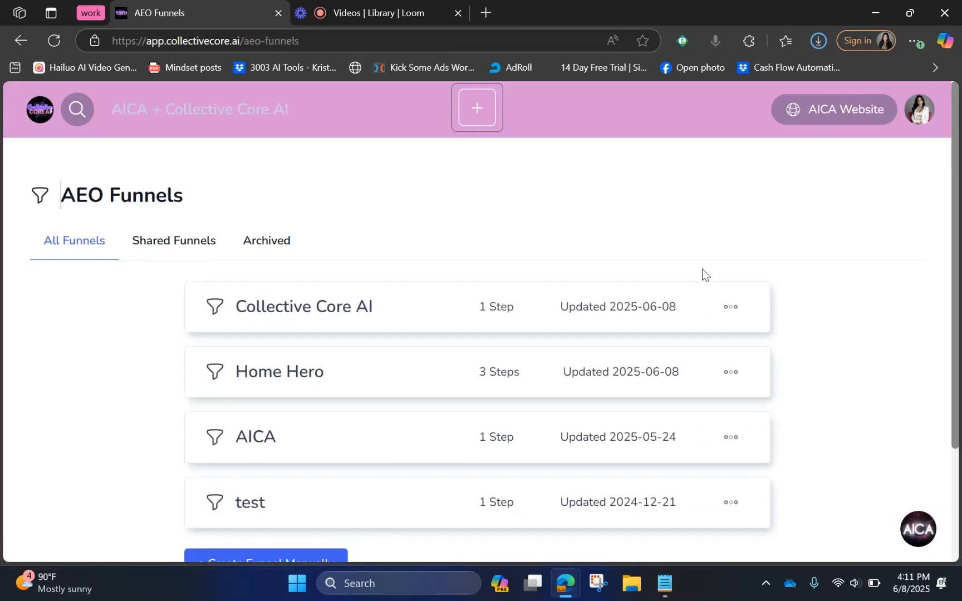
click(338, 316)
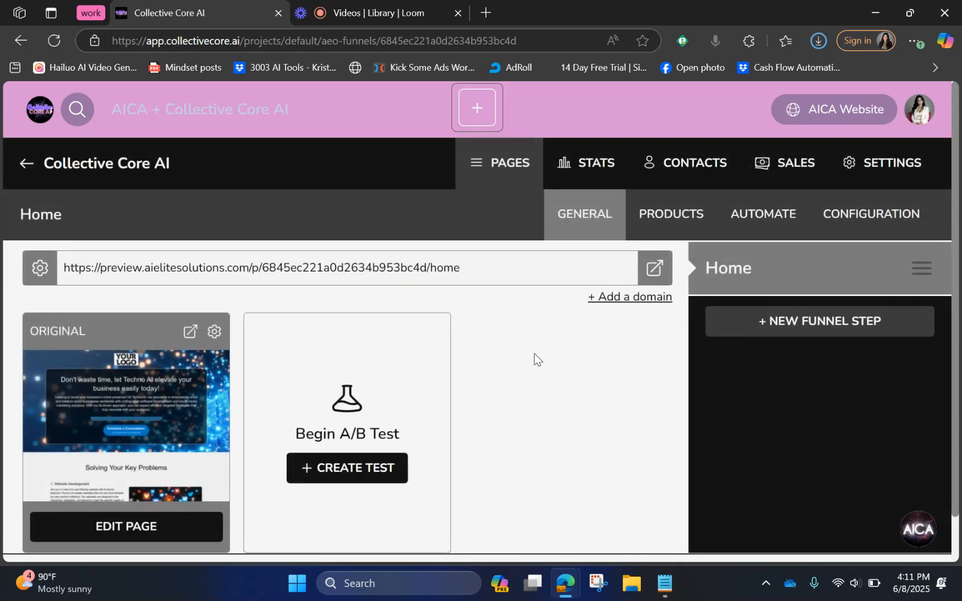
scroll(782, 401, down, 1)
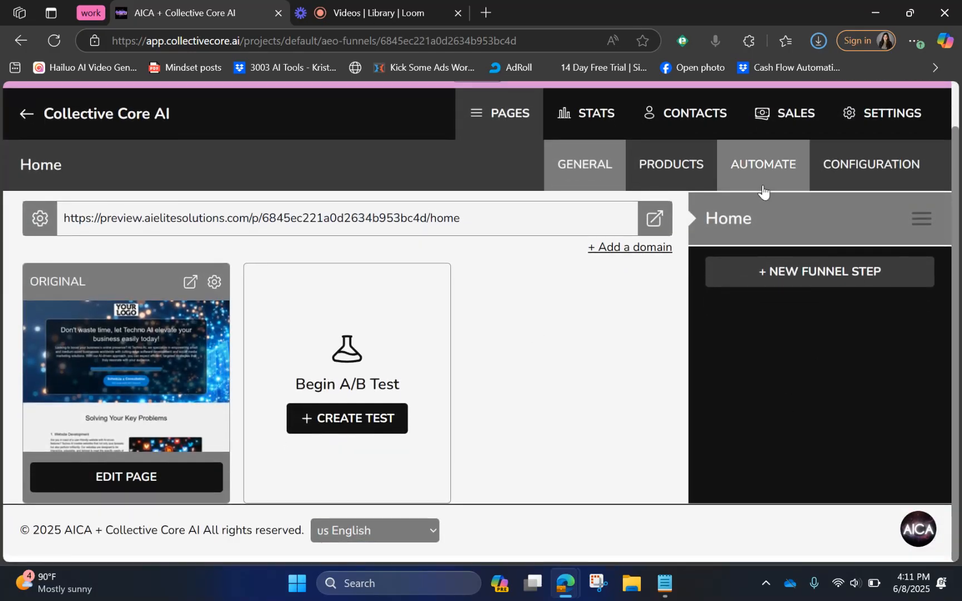
scroll(618, 405, down, 1)
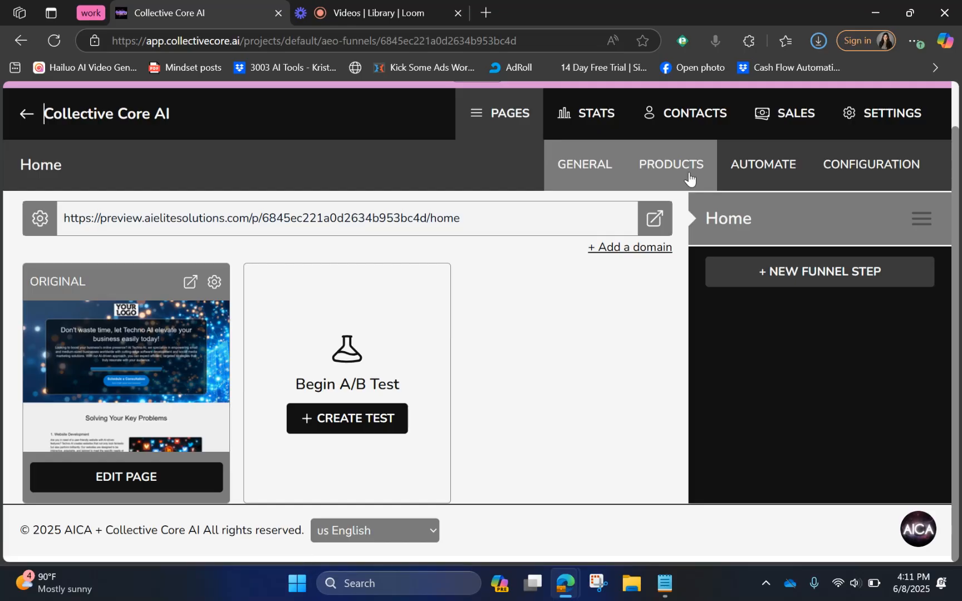
Step: Check the Home step's products and the Stripe account sign-up page, and return to the payment integrations
click(634, 173)
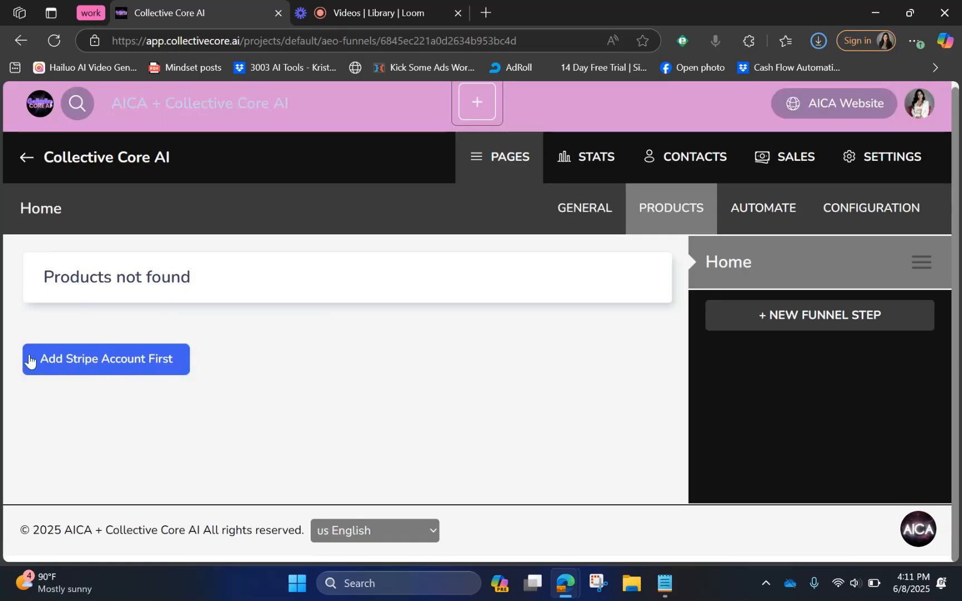
click(112, 371)
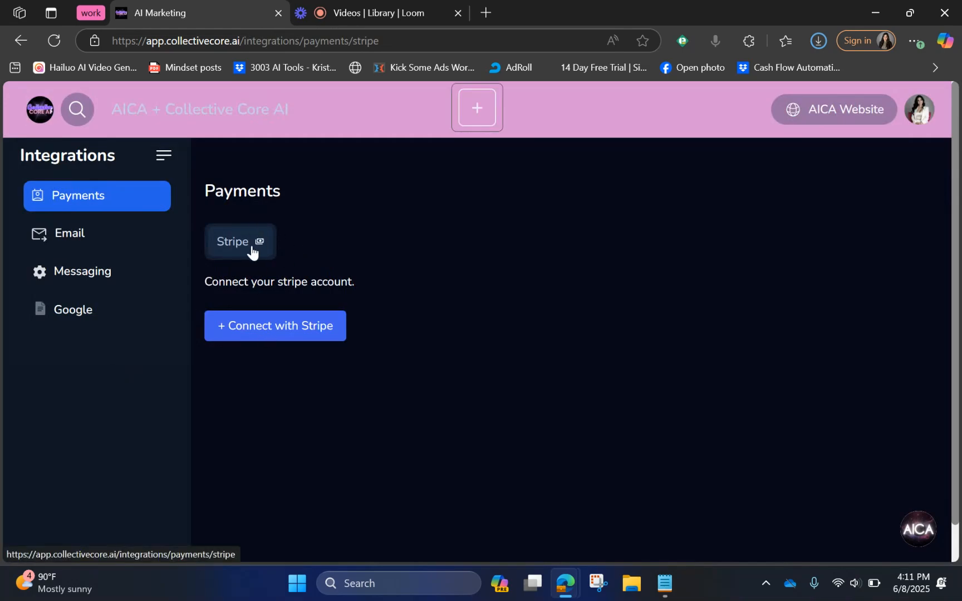
click(248, 337)
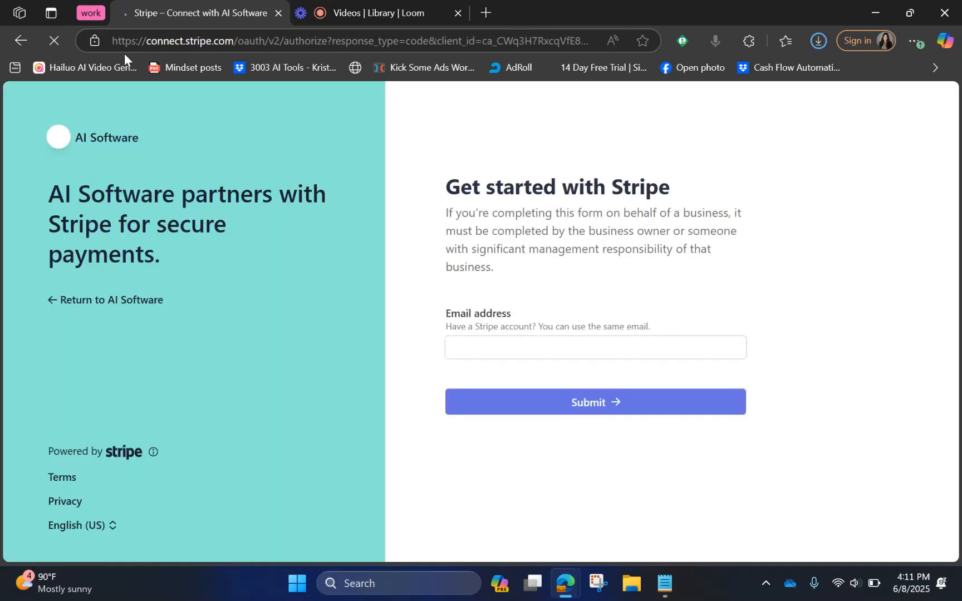
click(21, 41)
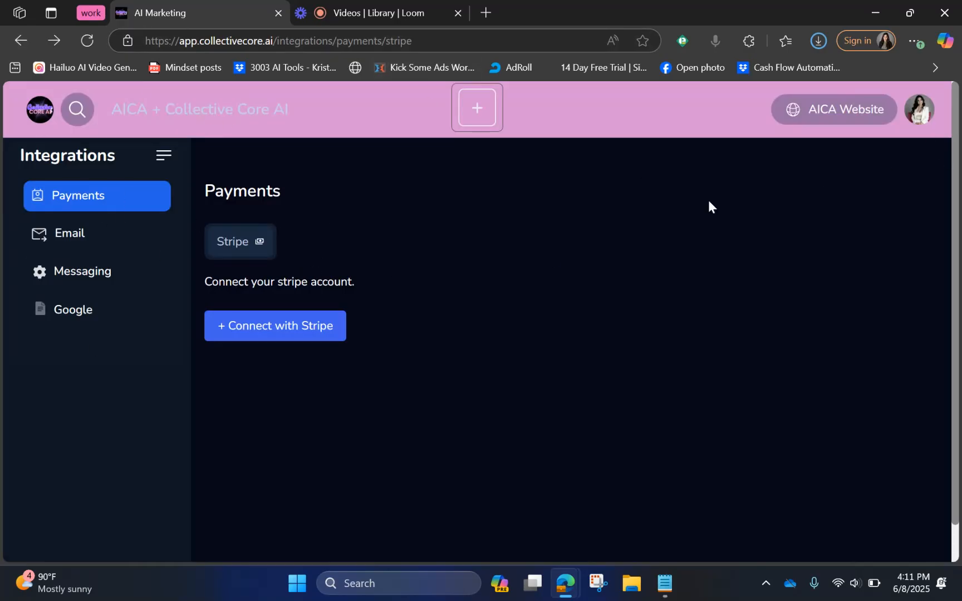
Step: Check where the account menu offers profile, domains and integrations, and close the menu
click(919, 124)
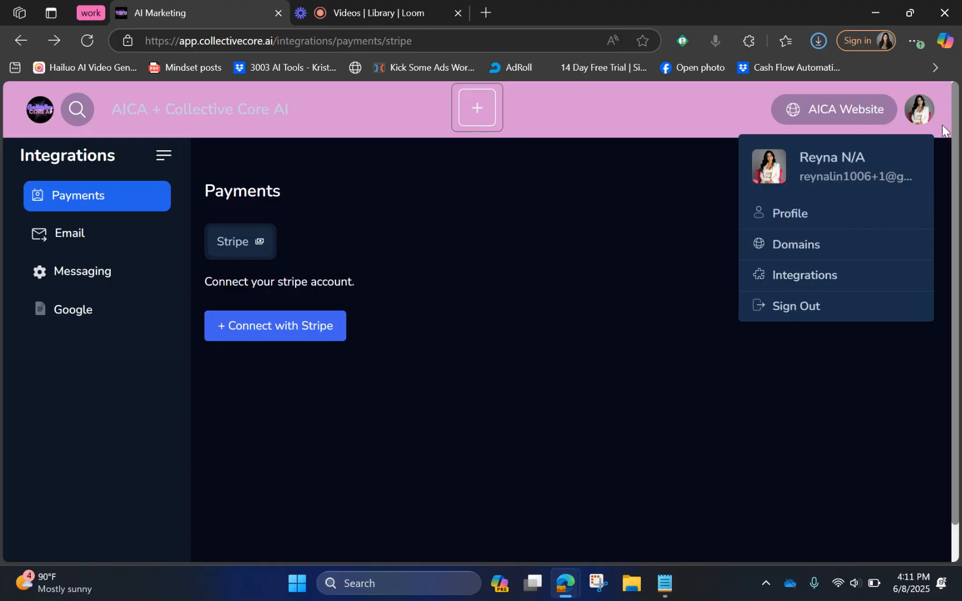
click(917, 114)
click(915, 115)
click(915, 114)
click(917, 114)
click(538, 278)
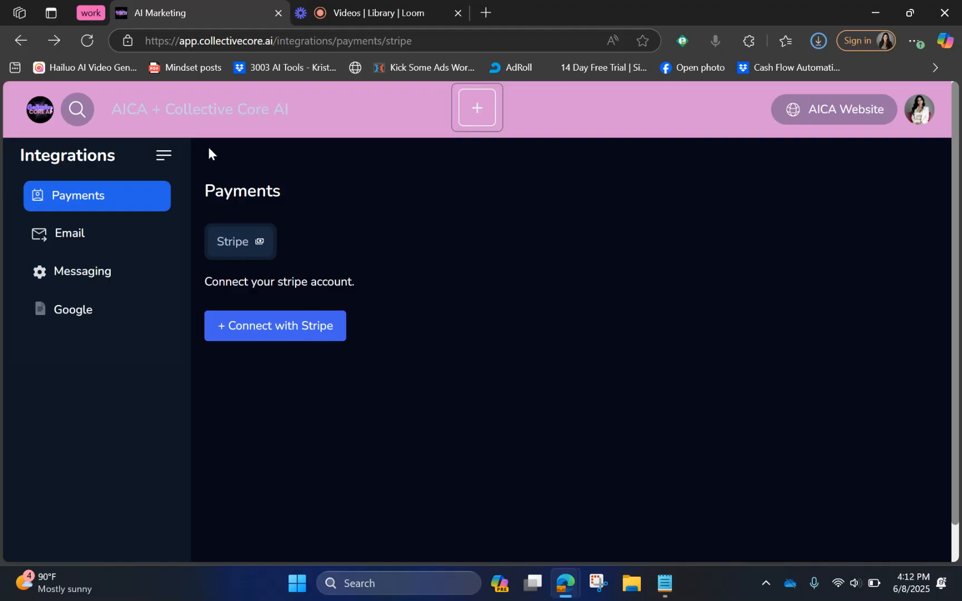
Step: Review the email integration forms for Sendgrid, Mailgun and SMTP, ending on the Sendgrid API key entry
click(78, 231)
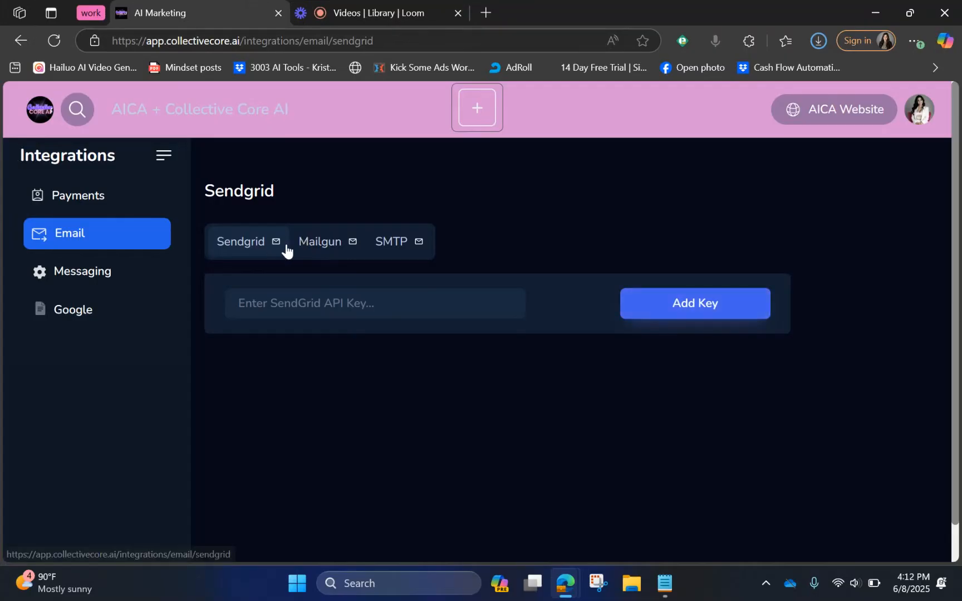
click(329, 249)
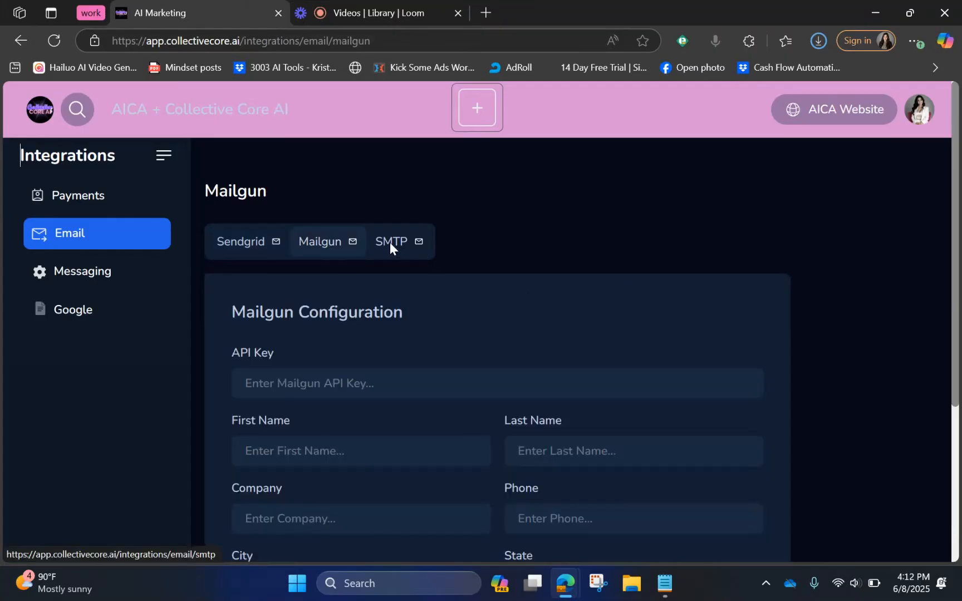
click(389, 242)
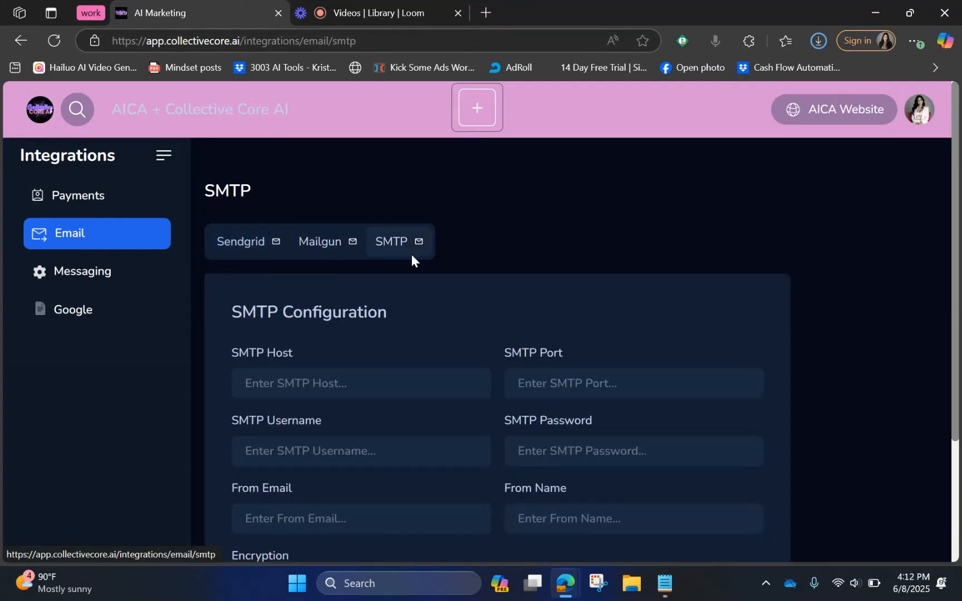
click(239, 244)
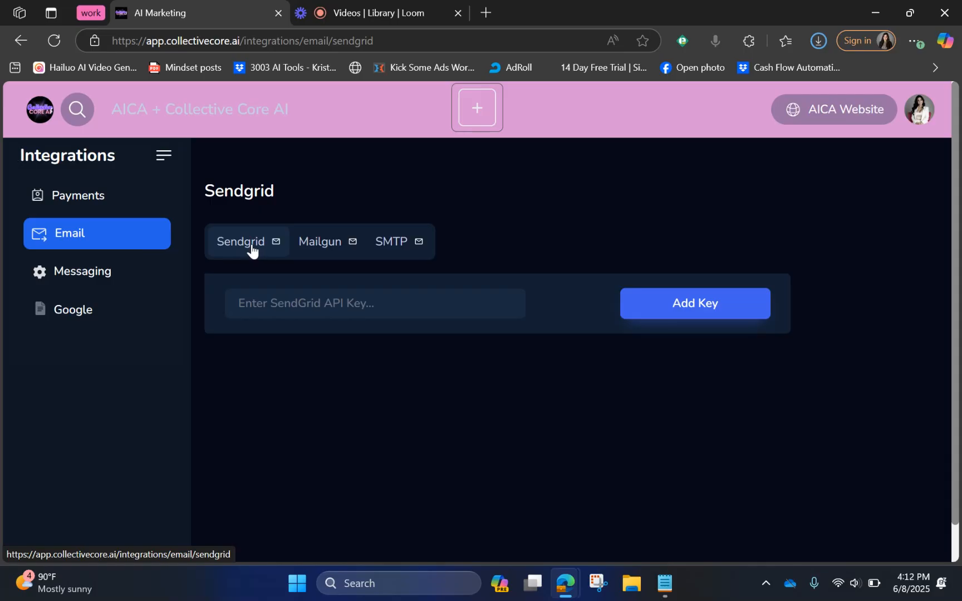
click(380, 300)
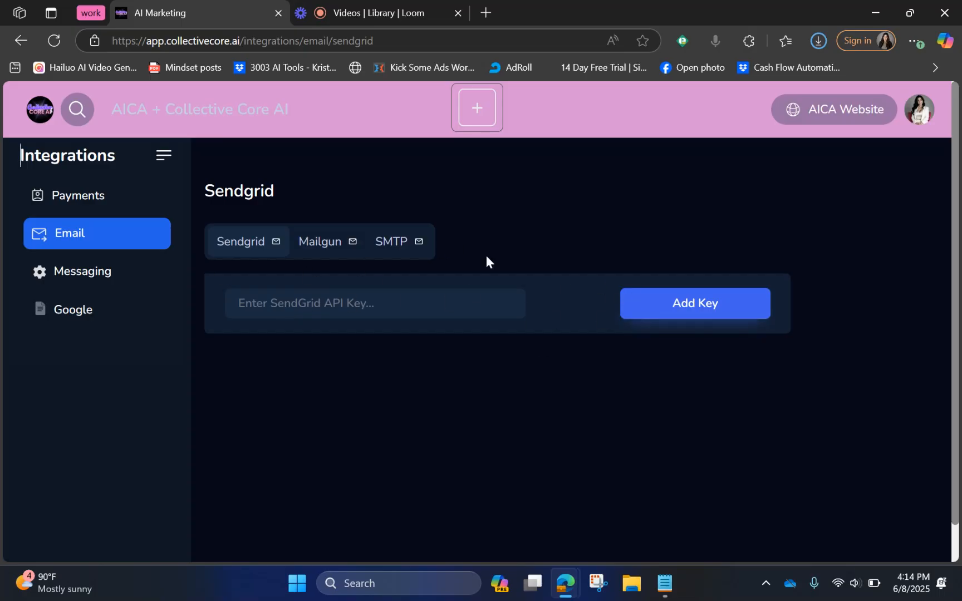
Step: Review the Twilio messaging integration and the Google Docs account integration
click(63, 271)
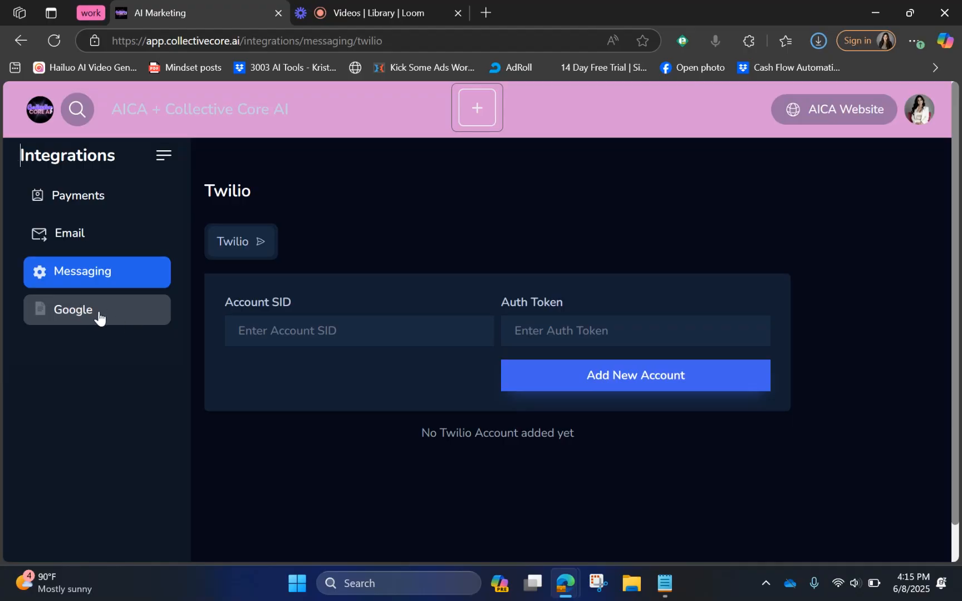
right_click(98, 313)
right_click(86, 312)
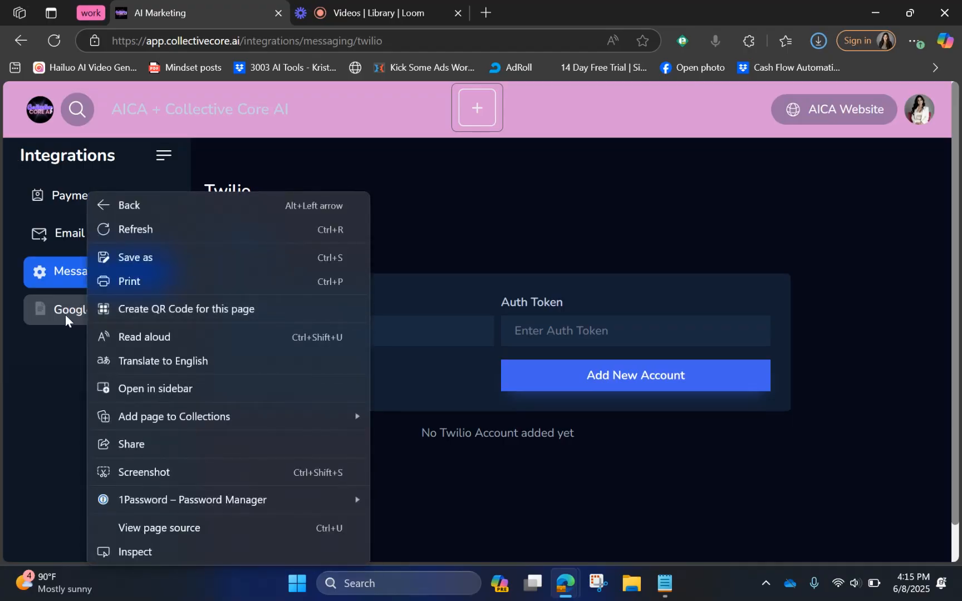
click(65, 315)
click(65, 315)
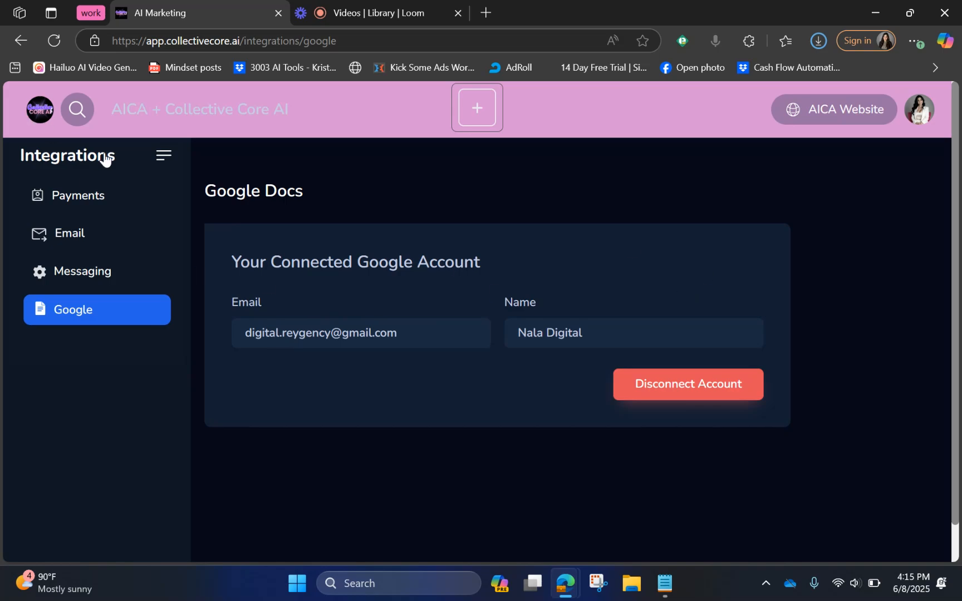
Step: Reopen the Collective Core AI funnel from AEO Funnels in the home screen's Marketing Hub
click(46, 111)
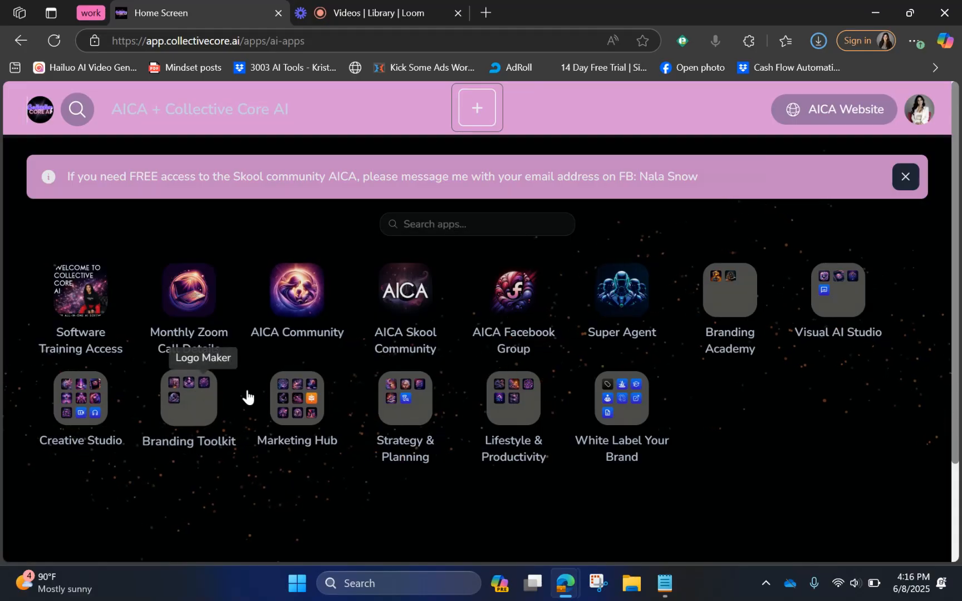
click(279, 396)
scroll(590, 332, down, 2)
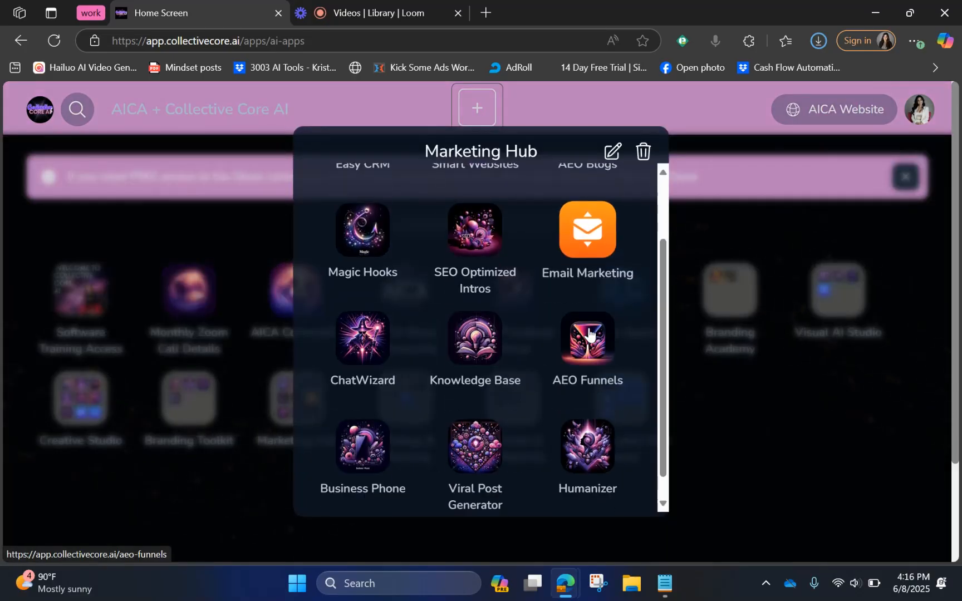
click(579, 345)
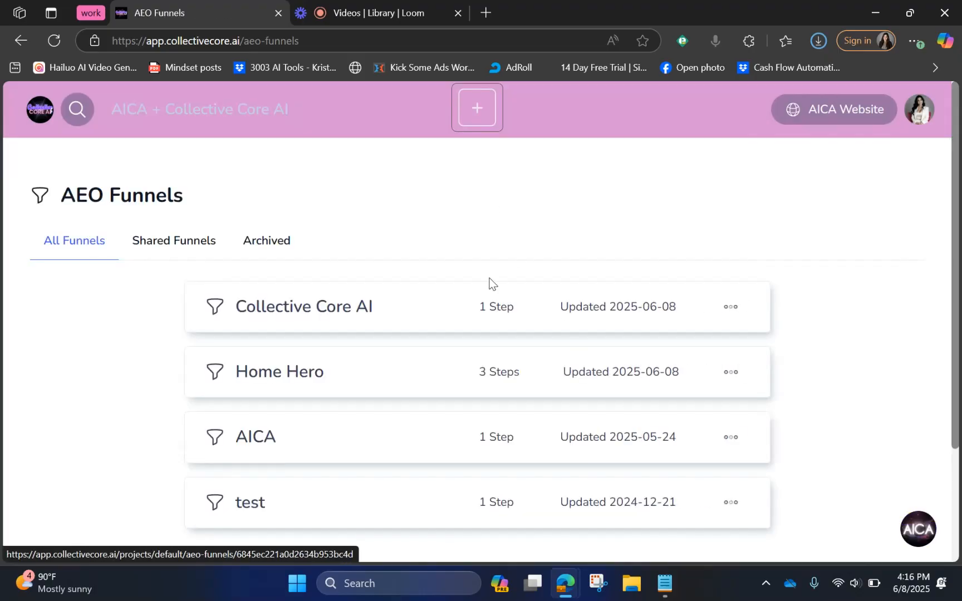
click(373, 320)
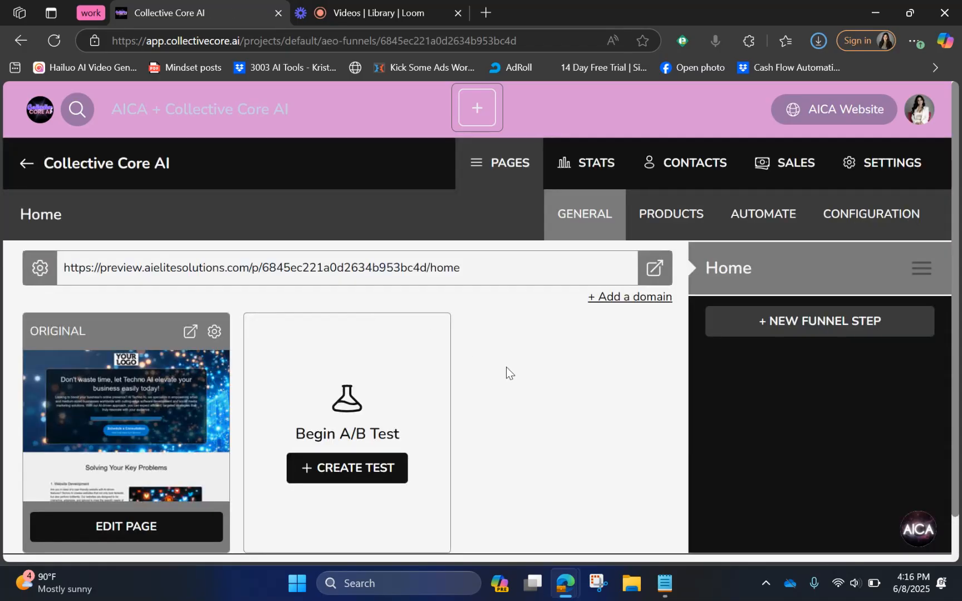
Step: Check the Home step's products and its automation events
scroll(535, 389, down, 1)
click(668, 172)
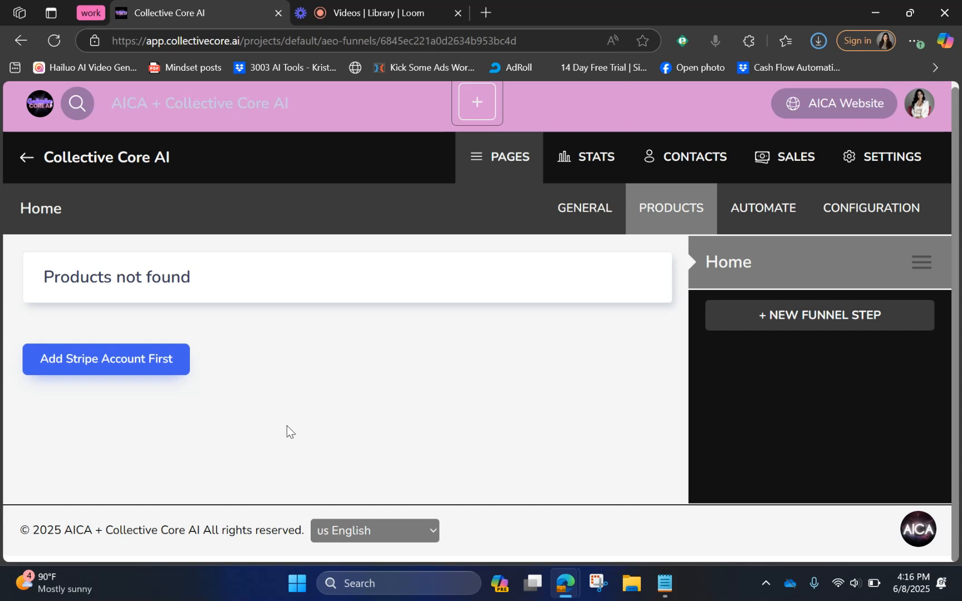
click(759, 217)
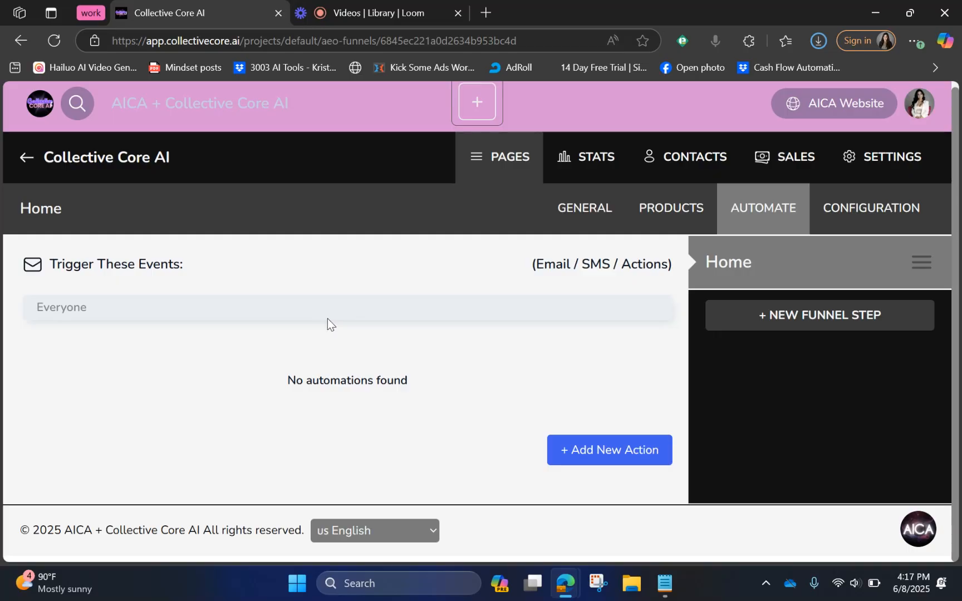
Step: Start a new automation action for the Home step and name it "Abandoned Cart"
click(591, 441)
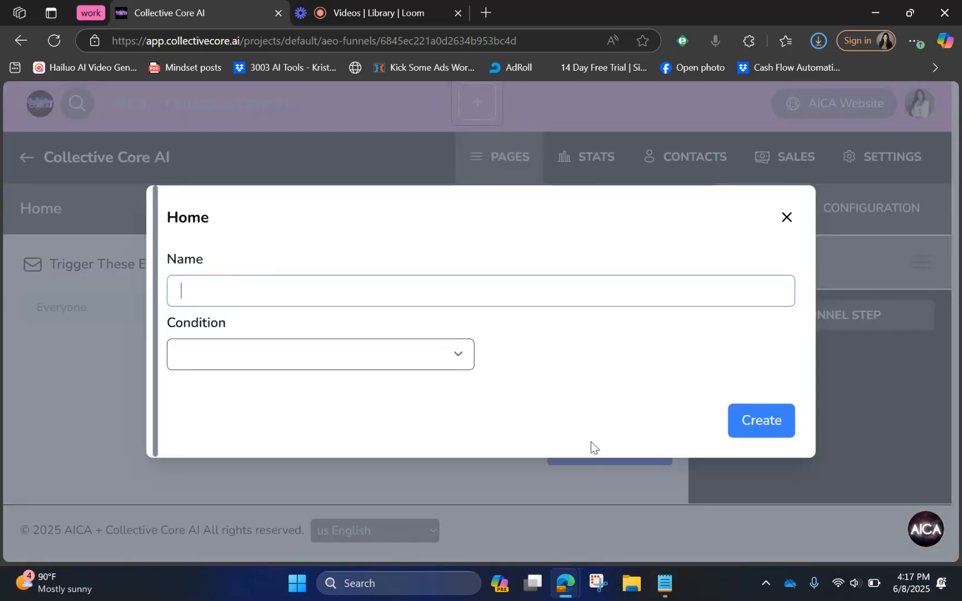
click(307, 308)
click(322, 286)
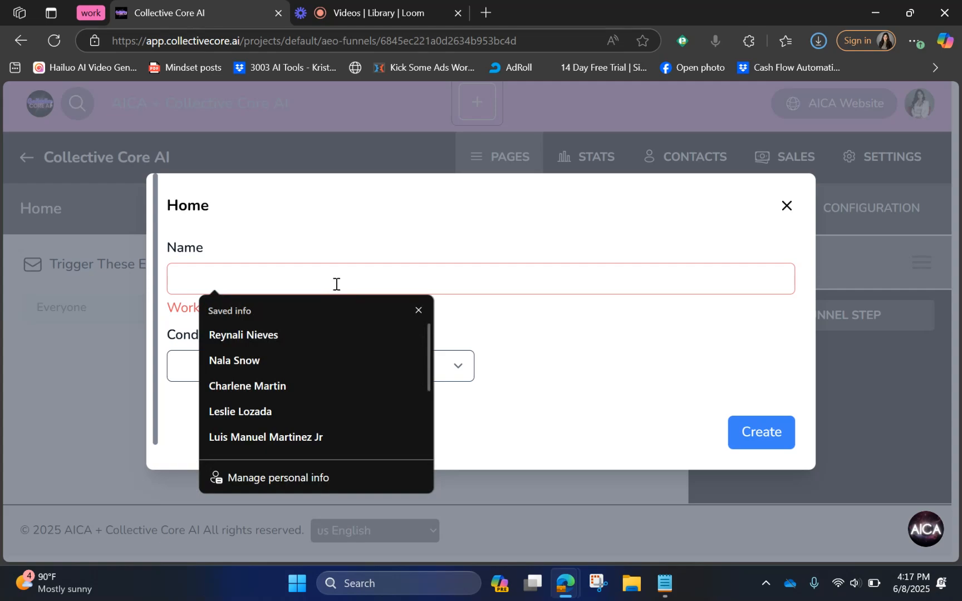
text(te)
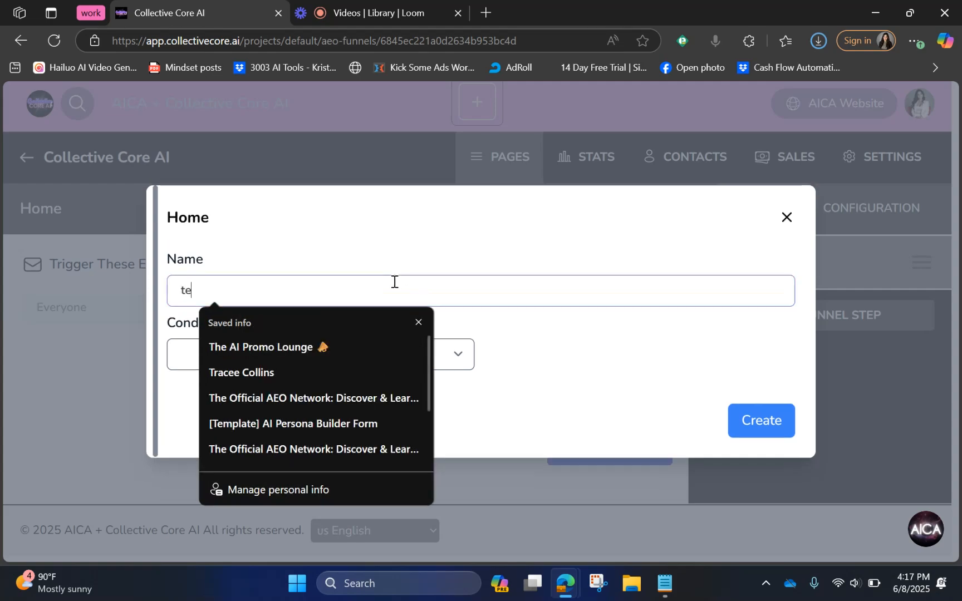
text(st)
drag(273, 299, 160, 290)
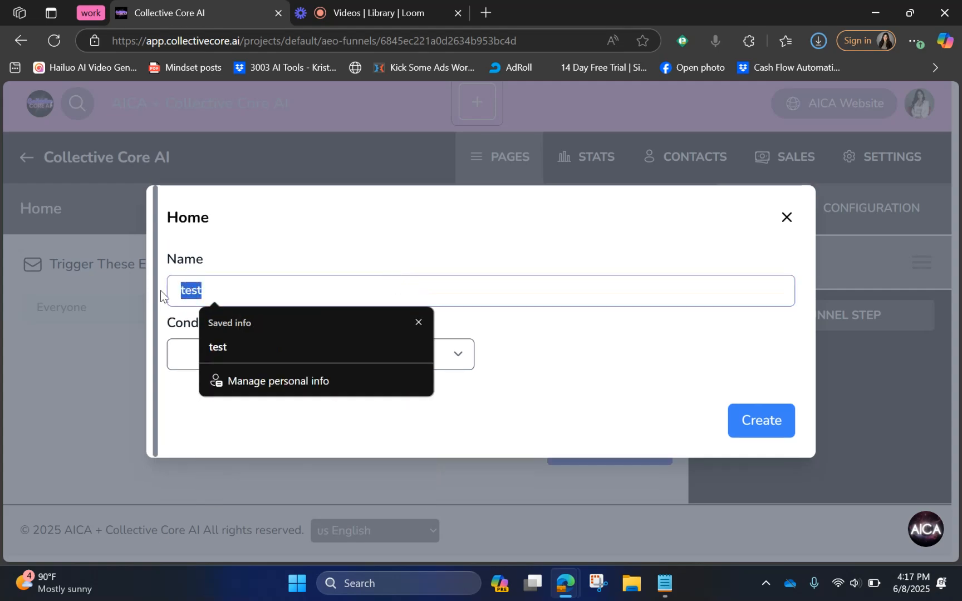
text(Abandoned )
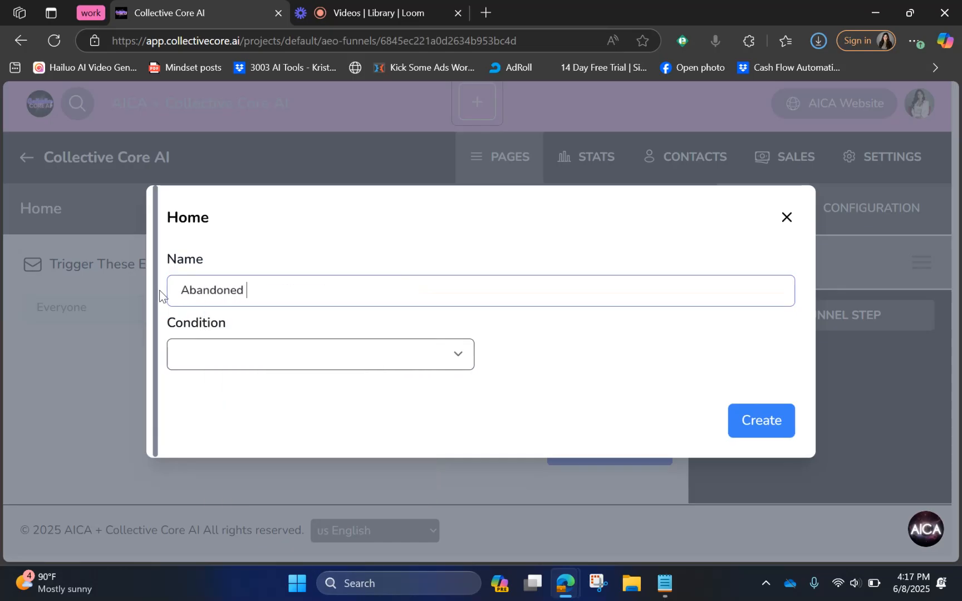
text(Cart)
Step: Set the Abandoned Cart automation's condition to Incomplete Purchase and its action to Email User
click(216, 361)
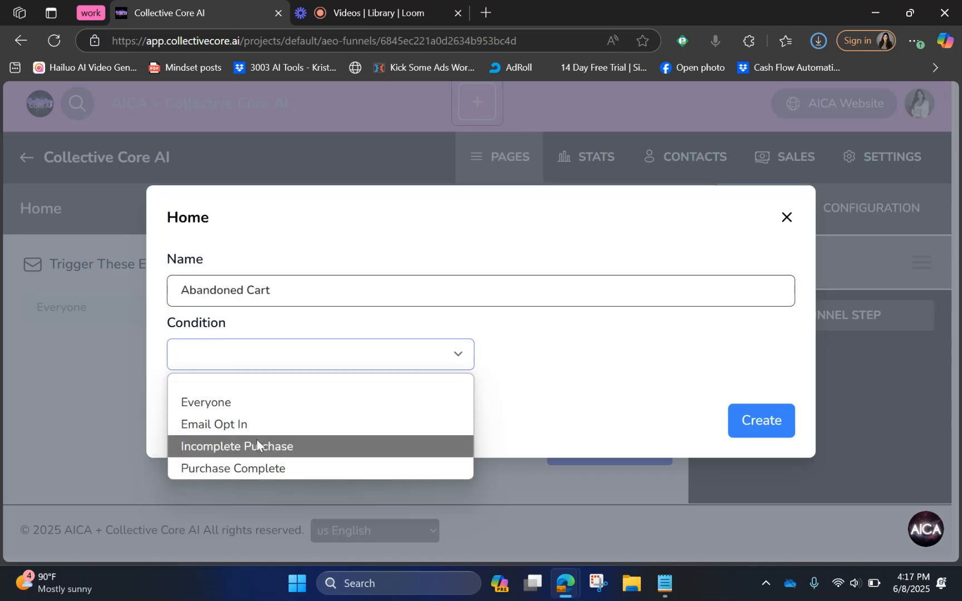
click(229, 448)
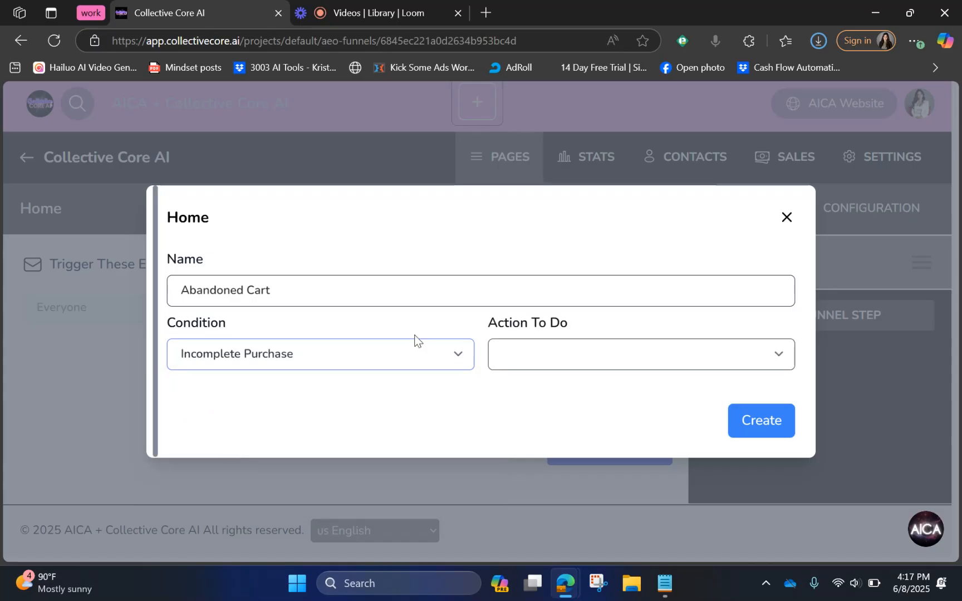
click(549, 353)
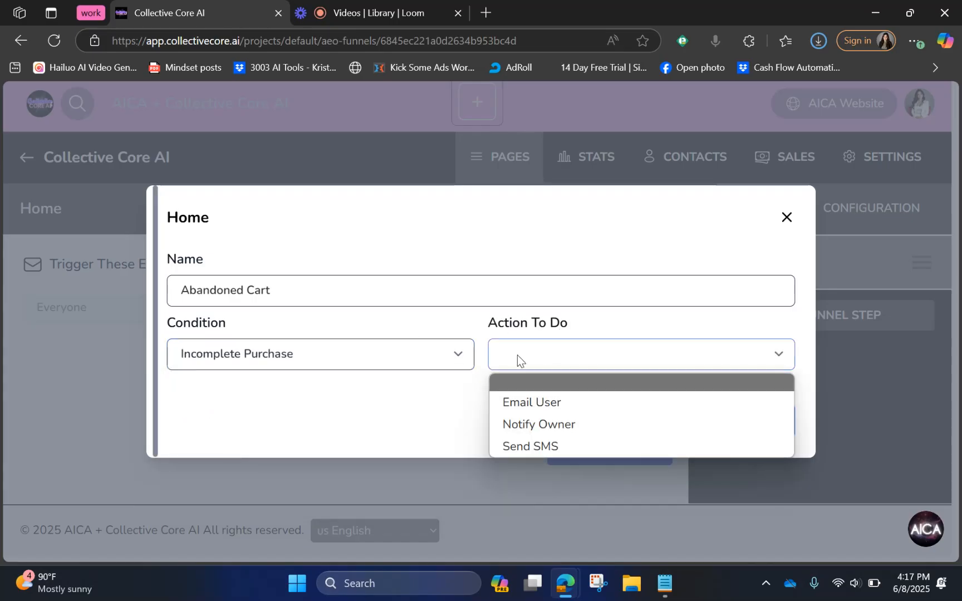
click(542, 404)
scroll(337, 365, down, 2)
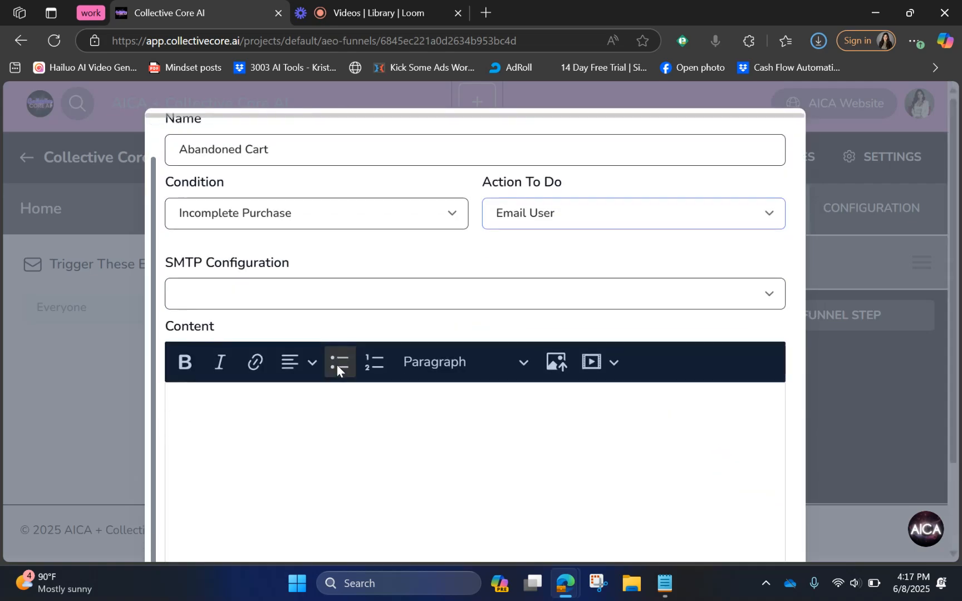
Step: Review the email content editor and the delay fields of the Abandoned Cart action
click(241, 401)
scroll(241, 403, down, 1)
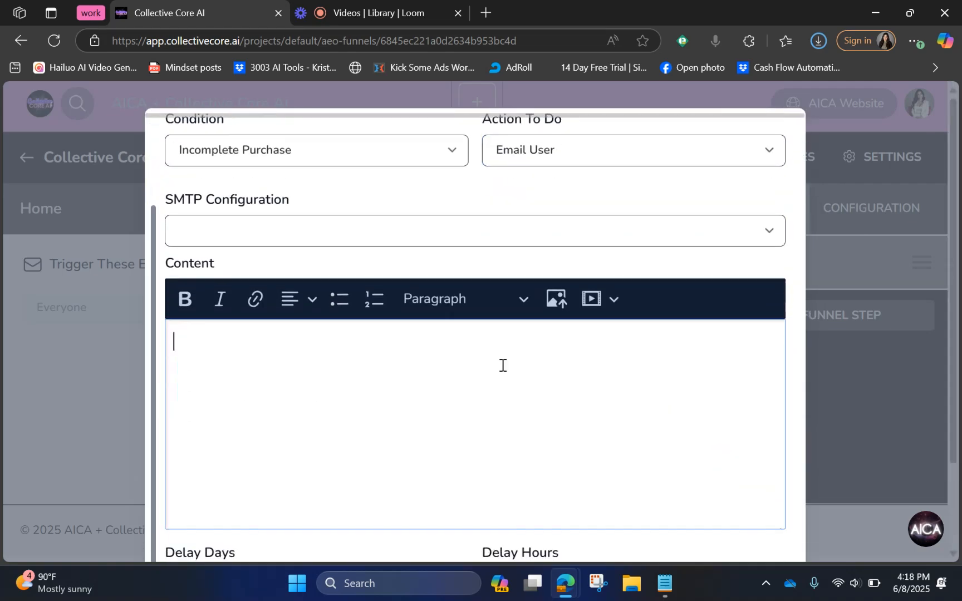
scroll(393, 387, down, 2)
scroll(393, 387, up, 2)
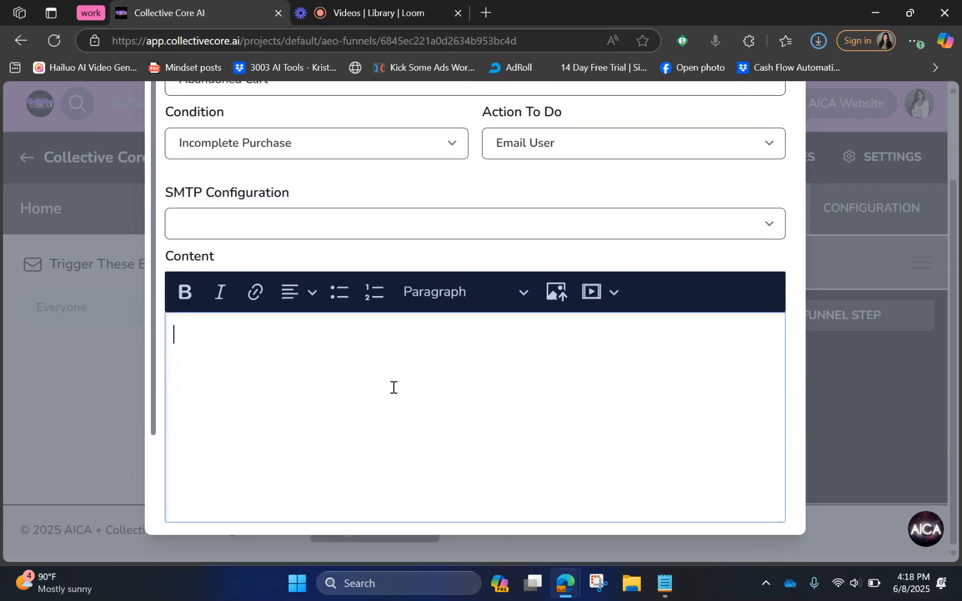
Step: Check the SMTP Configuration choices for the Abandoned Cart email
click(315, 235)
click(337, 220)
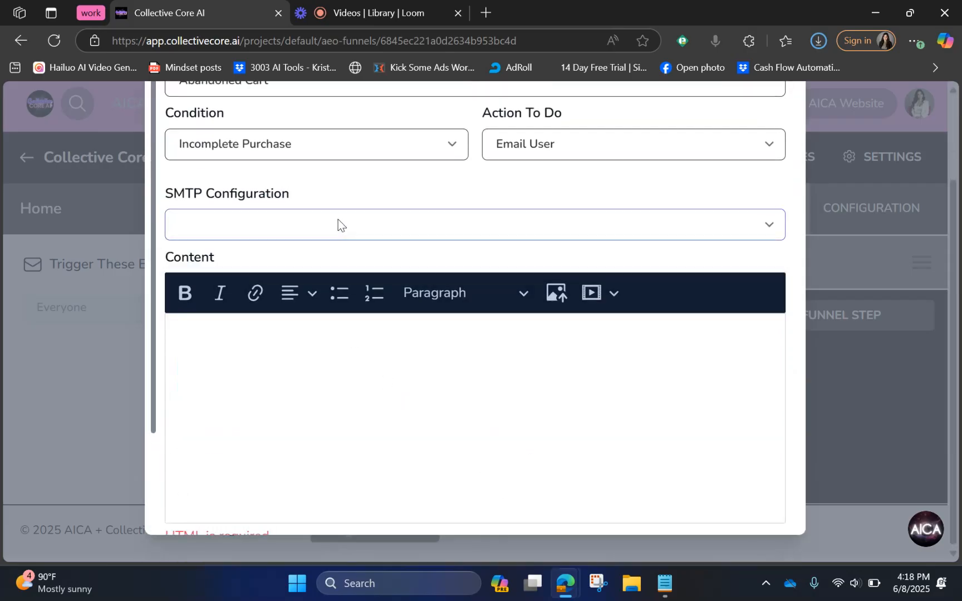
click(315, 229)
click(267, 219)
scroll(265, 214, up, 1)
scroll(265, 214, up, 2)
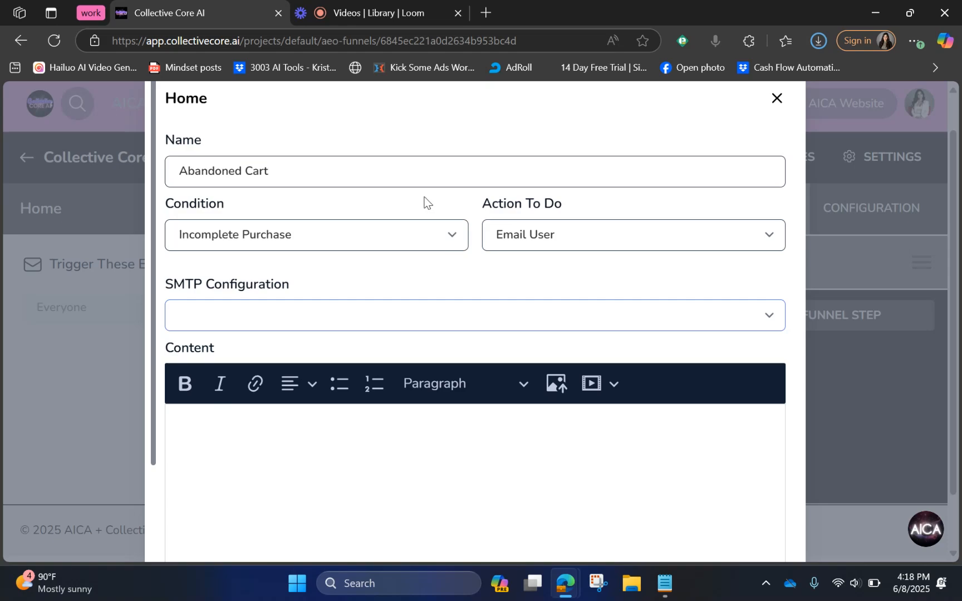
click(555, 314)
click(391, 314)
Step: Set the Abandoned Cart email's delay to 1 hour, and close the form without creating the automation
scroll(328, 423, down, 3)
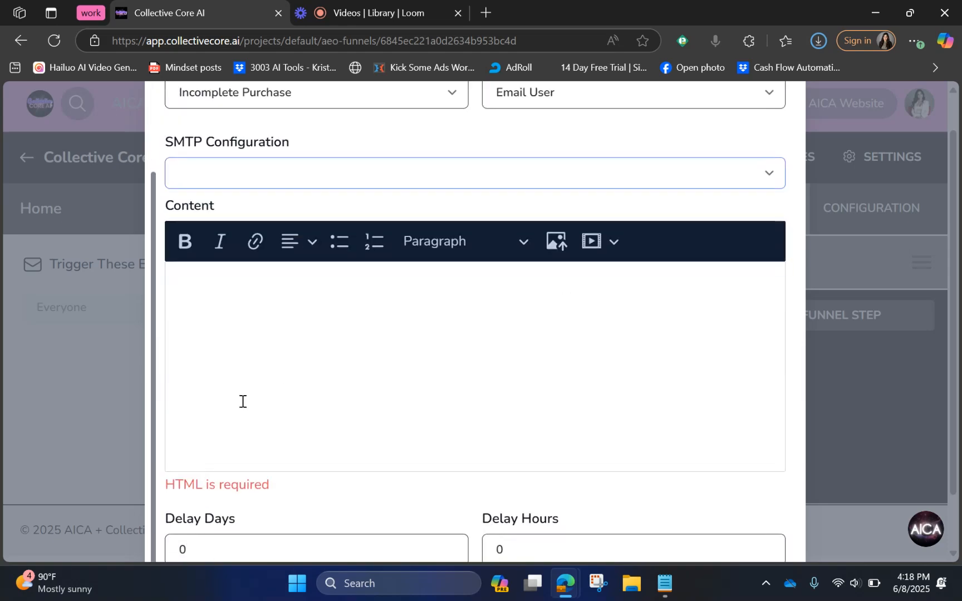
scroll(390, 438, up, 3)
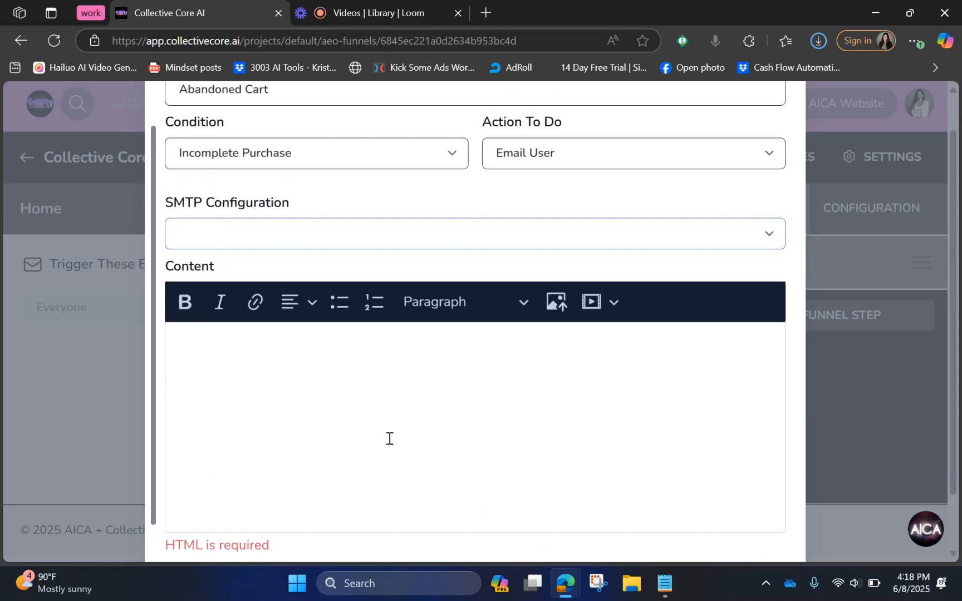
scroll(390, 438, down, 1)
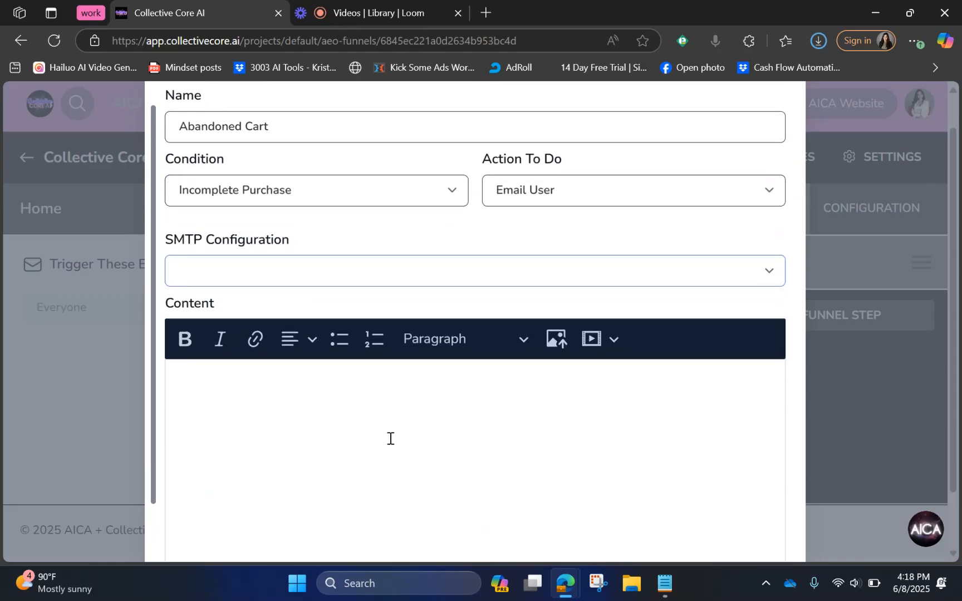
scroll(389, 439, down, 1)
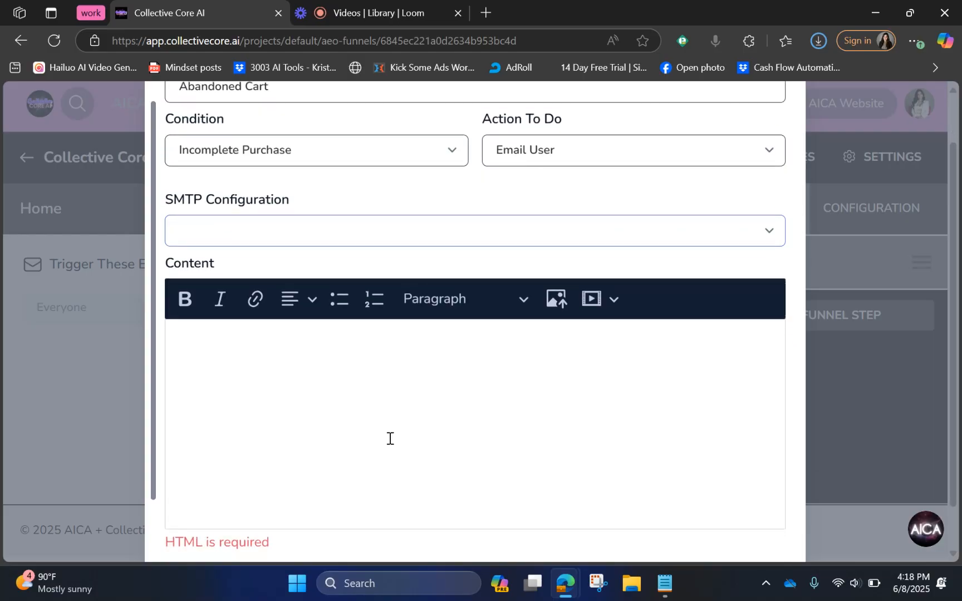
scroll(391, 438, down, 2)
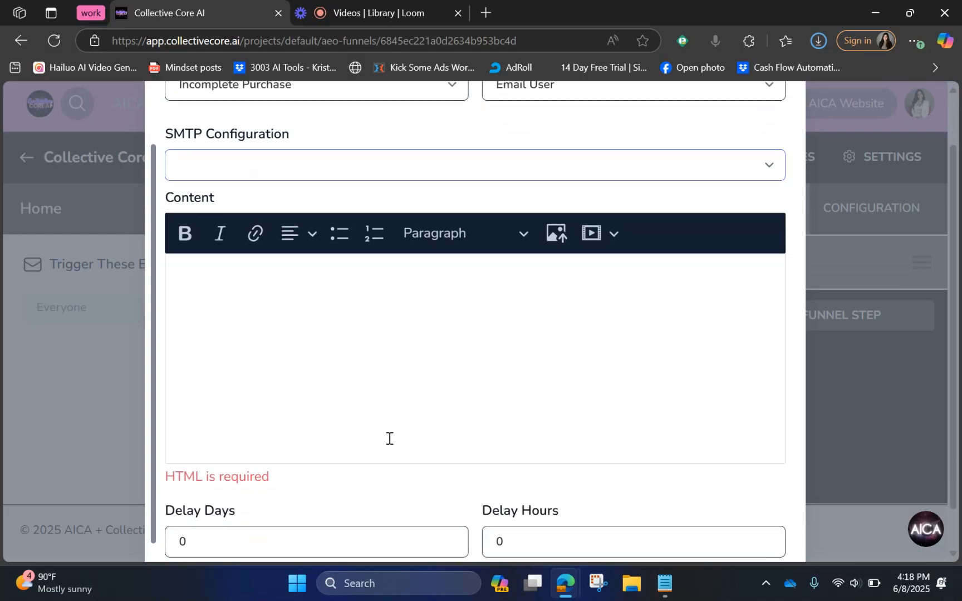
click(522, 492)
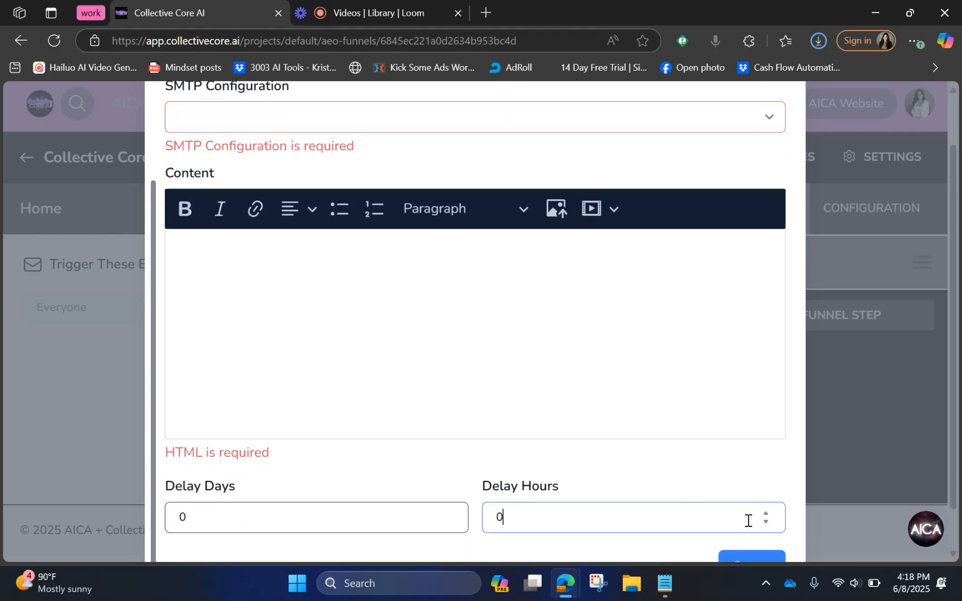
click(765, 513)
scroll(424, 378, down, 2)
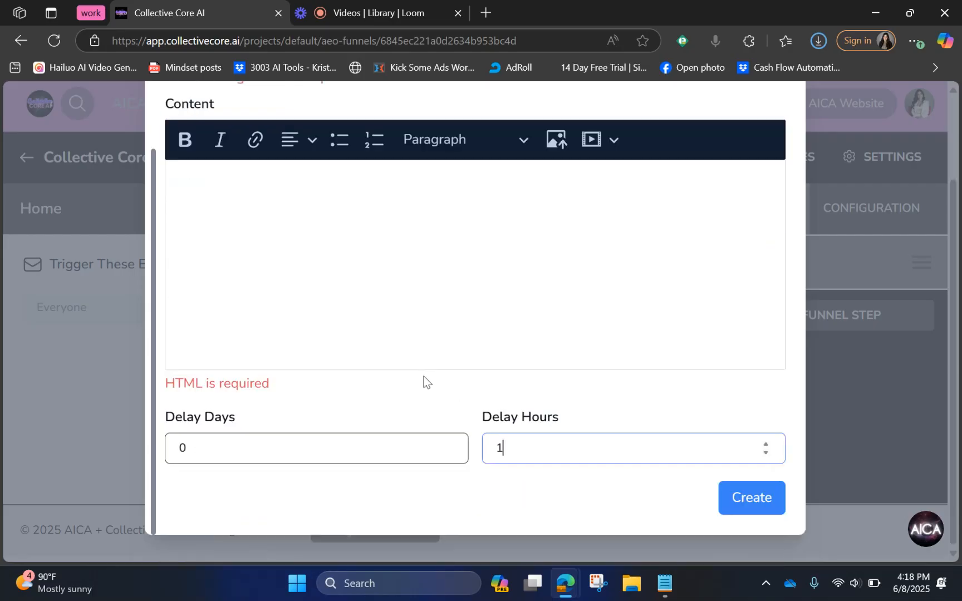
click(298, 439)
scroll(669, 337, up, 8)
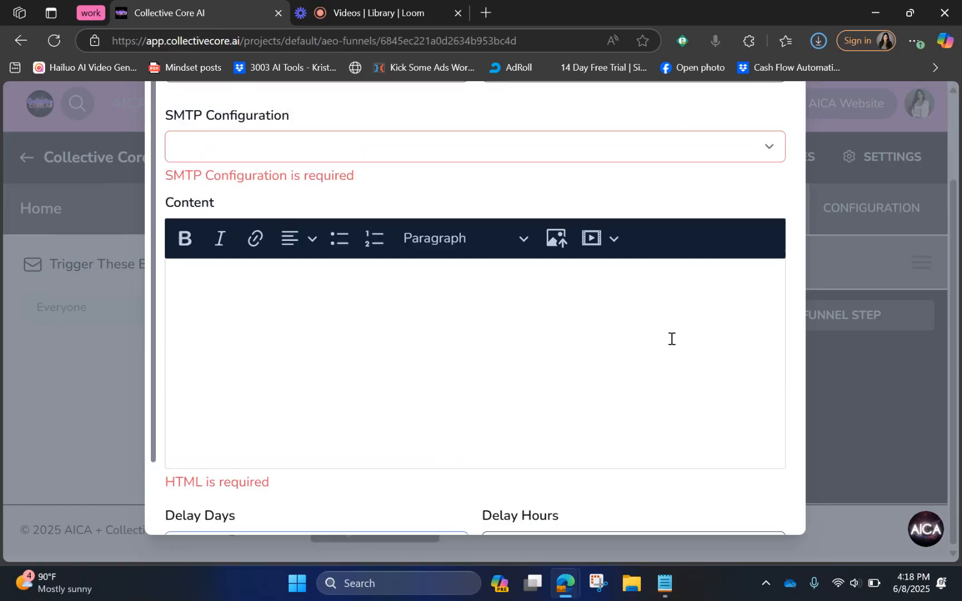
click(774, 147)
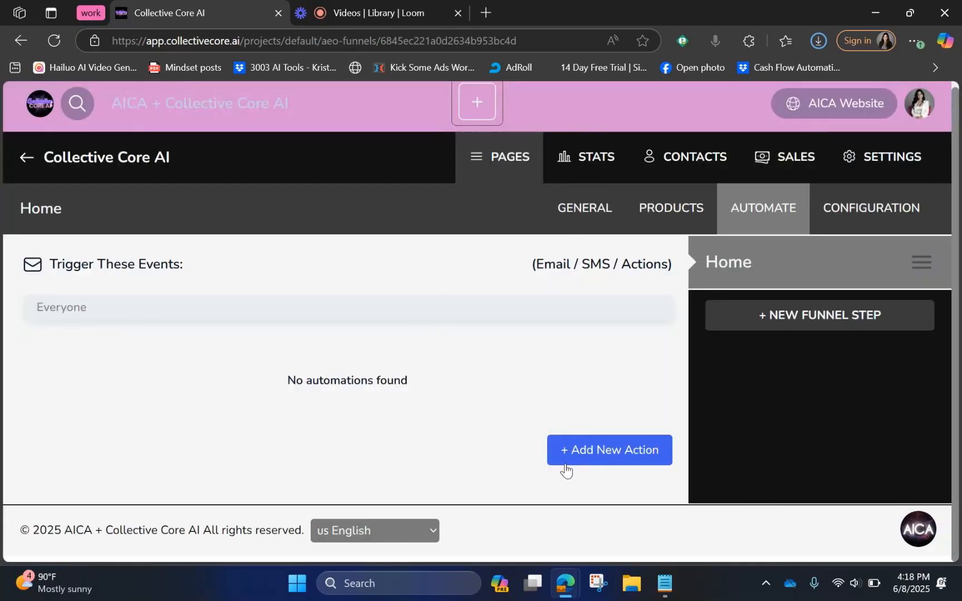
Step: Start another automation action named "Complete Purchase" with the condition Purchase Complete
click(597, 449)
click(259, 285)
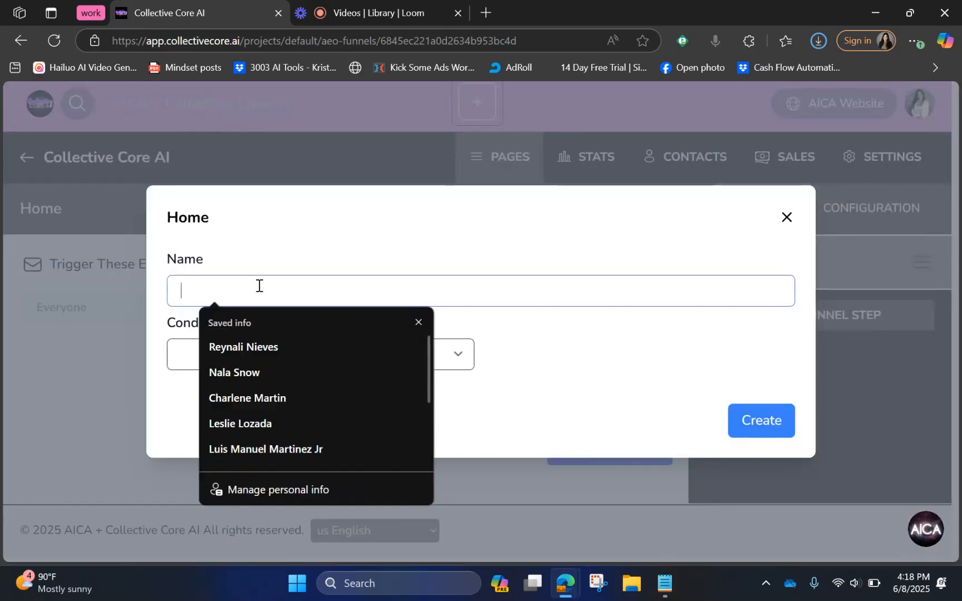
text(Comp)
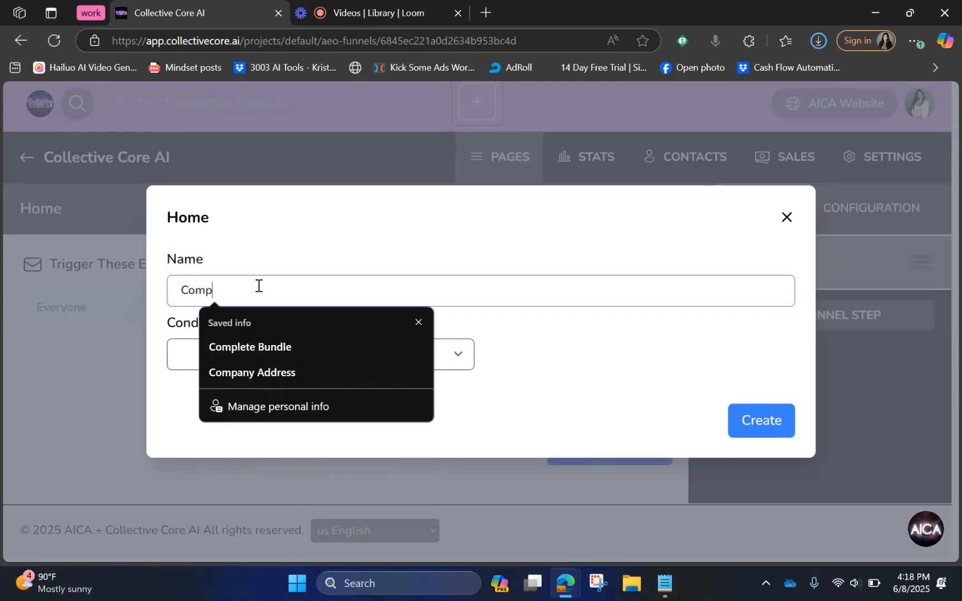
text(lete Purchase)
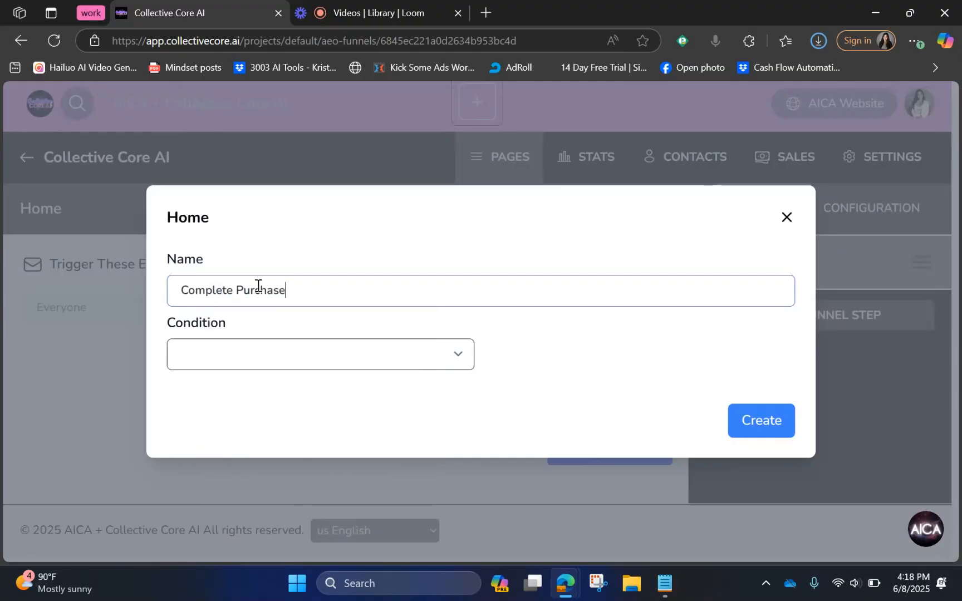
click(297, 350)
click(232, 468)
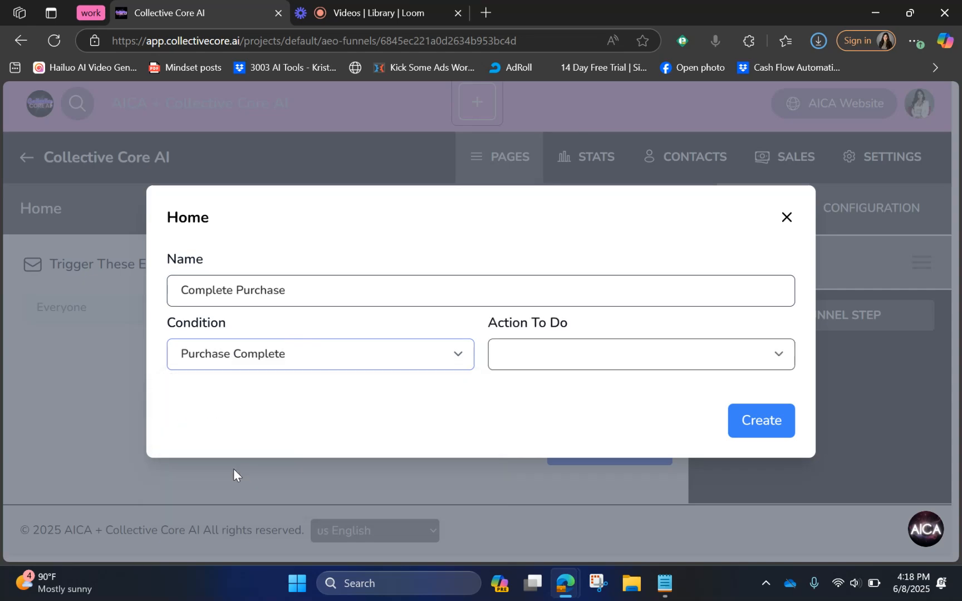
Step: Set the Complete Purchase automation's action to Email User and review its email content form
click(567, 347)
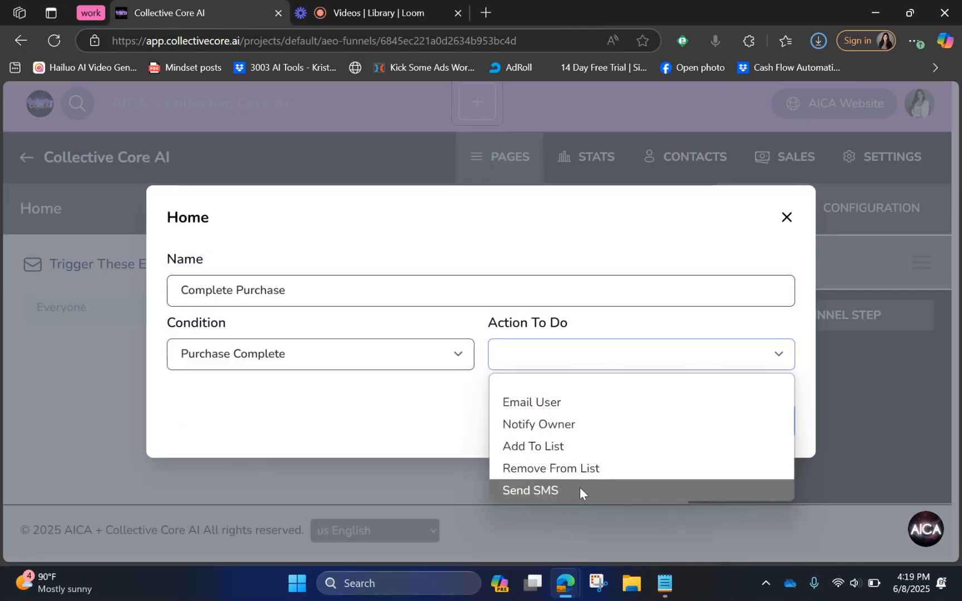
click(587, 404)
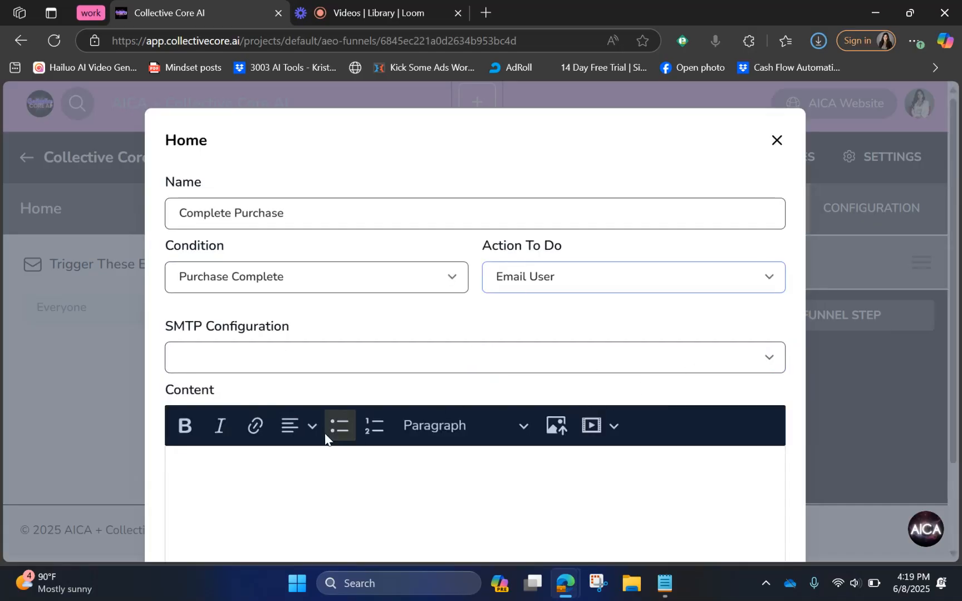
click(329, 485)
scroll(329, 485, down, 1)
scroll(328, 486, up, 1)
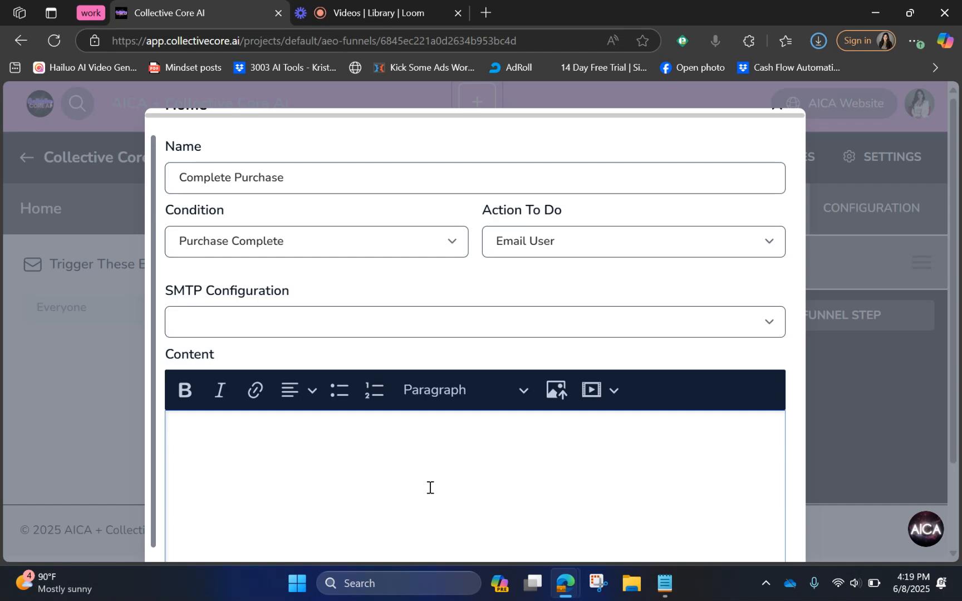
Step: Review the Complete Purchase email's content editor, media URL option and delay fields, and close the form without creating the automation
scroll(430, 487, down, 2)
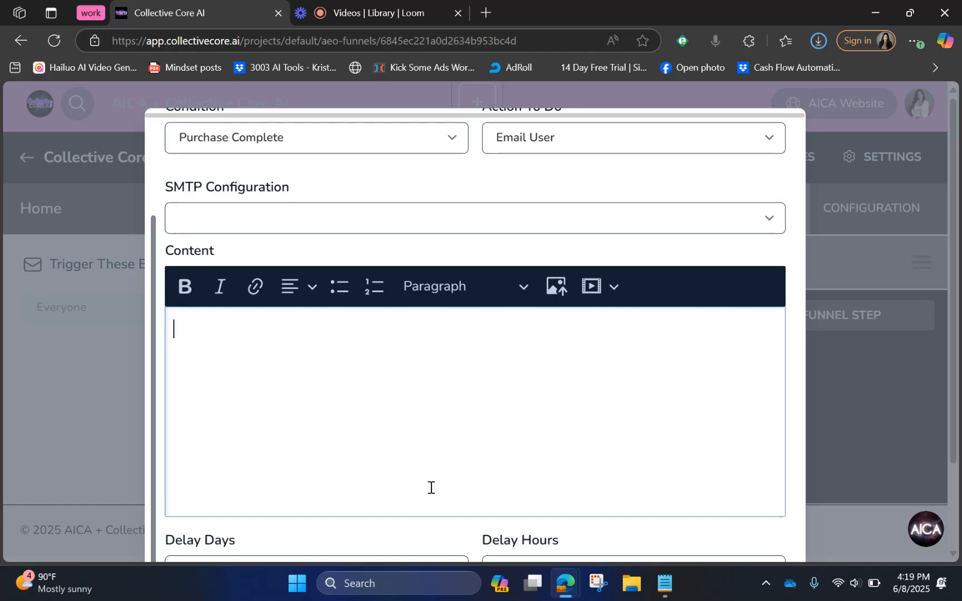
click(602, 286)
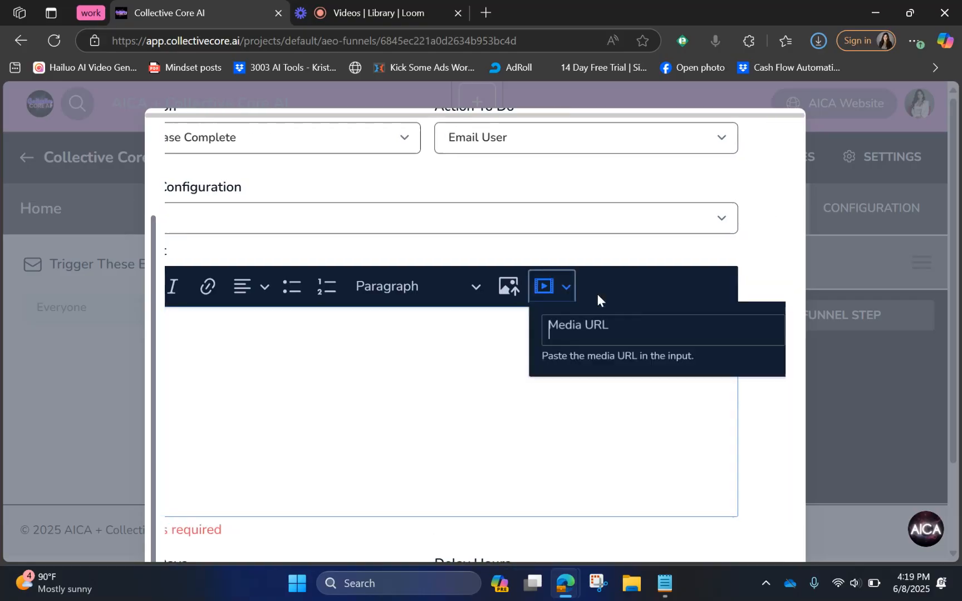
click(458, 367)
scroll(458, 367, down, 3)
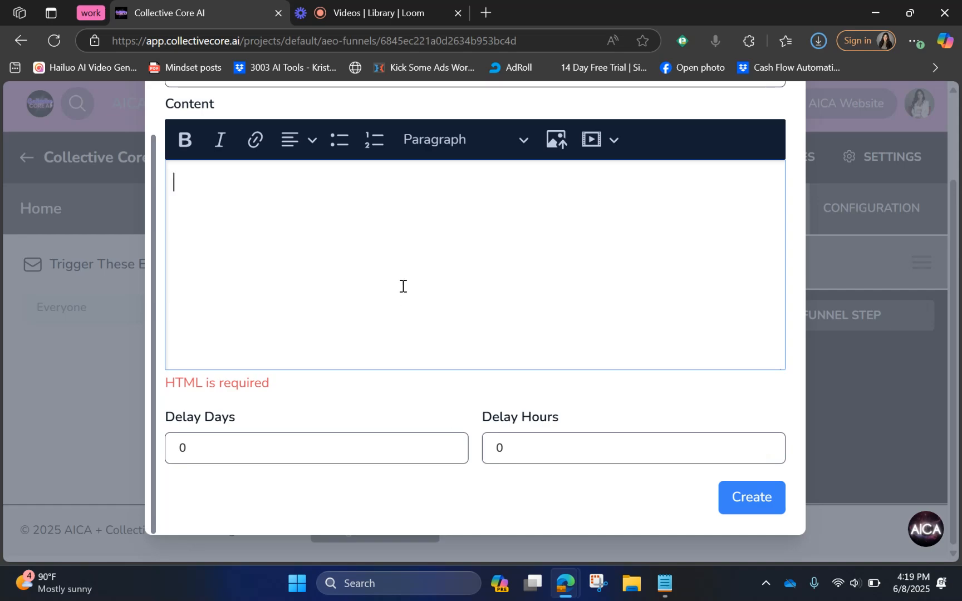
scroll(571, 313, up, 5)
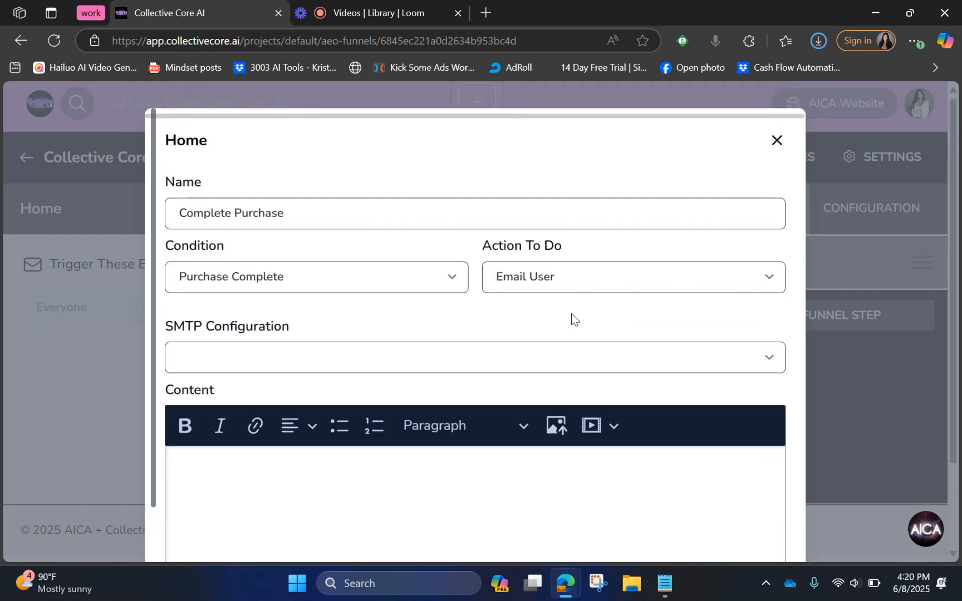
scroll(489, 541, down, 3)
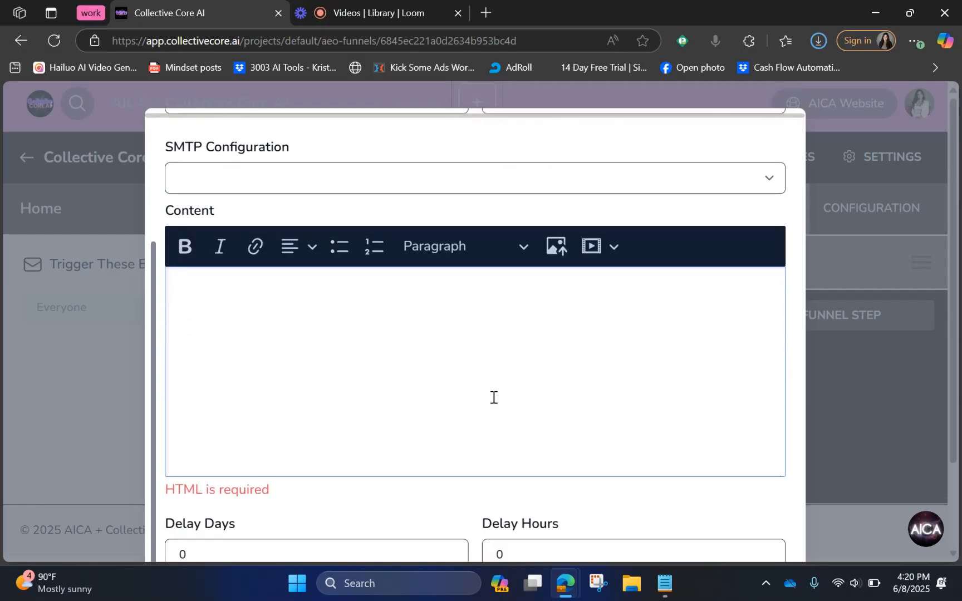
scroll(401, 409, up, 3)
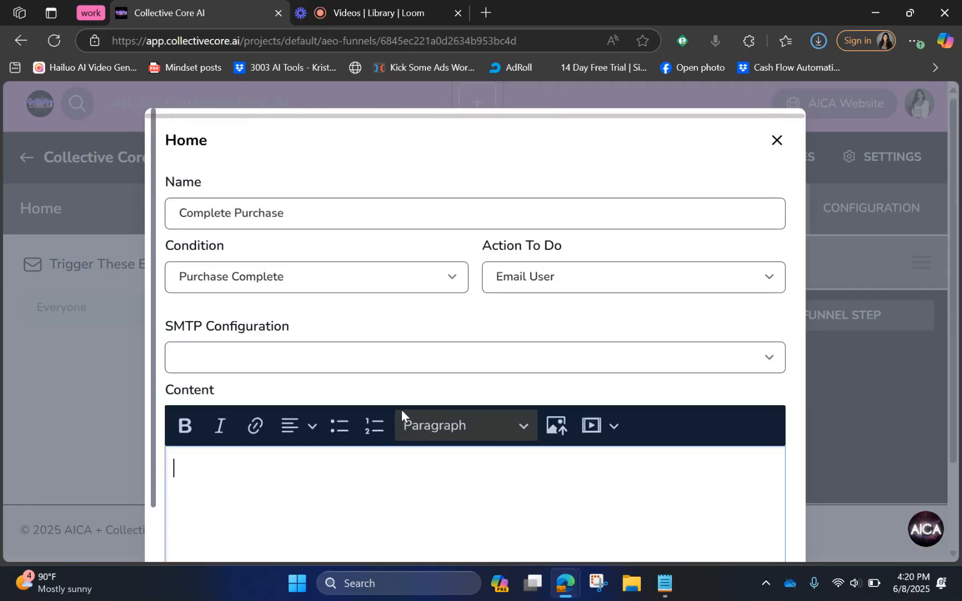
click(776, 141)
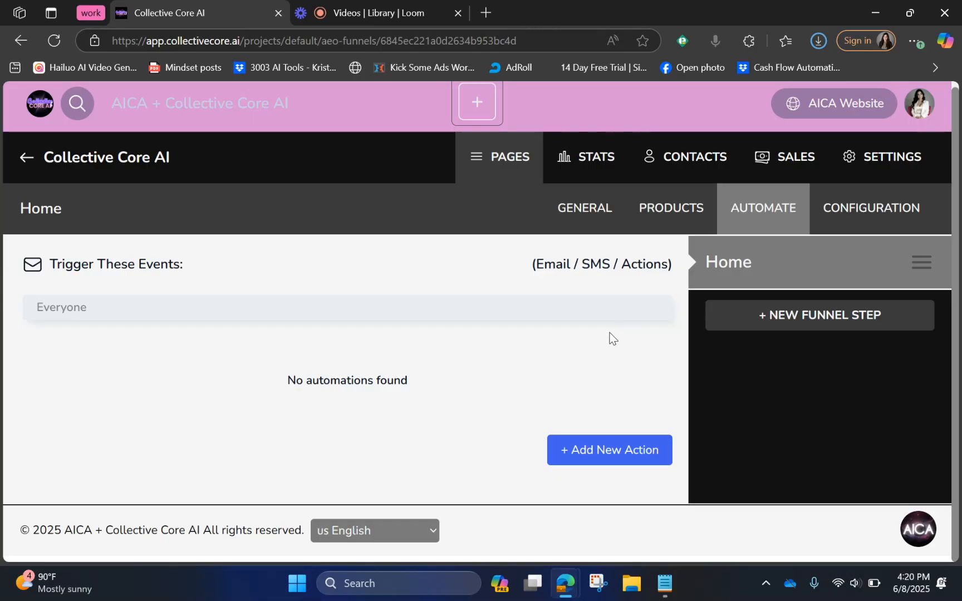
Step: Check the SMTP Configuration choices in a trial automation named "drgrw" with condition Everyone and action Email User, and close it without creating it
click(609, 450)
click(255, 299)
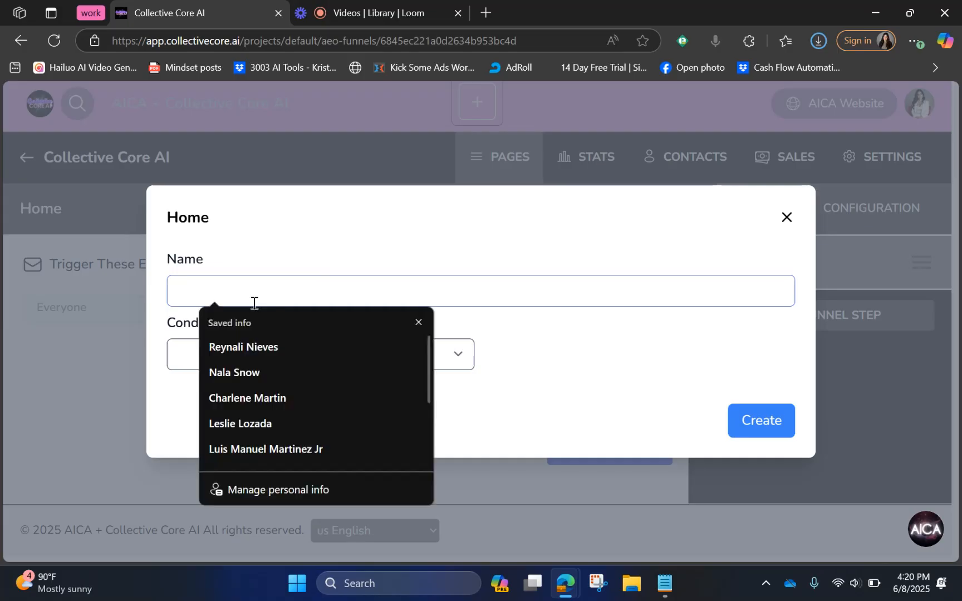
click(509, 273)
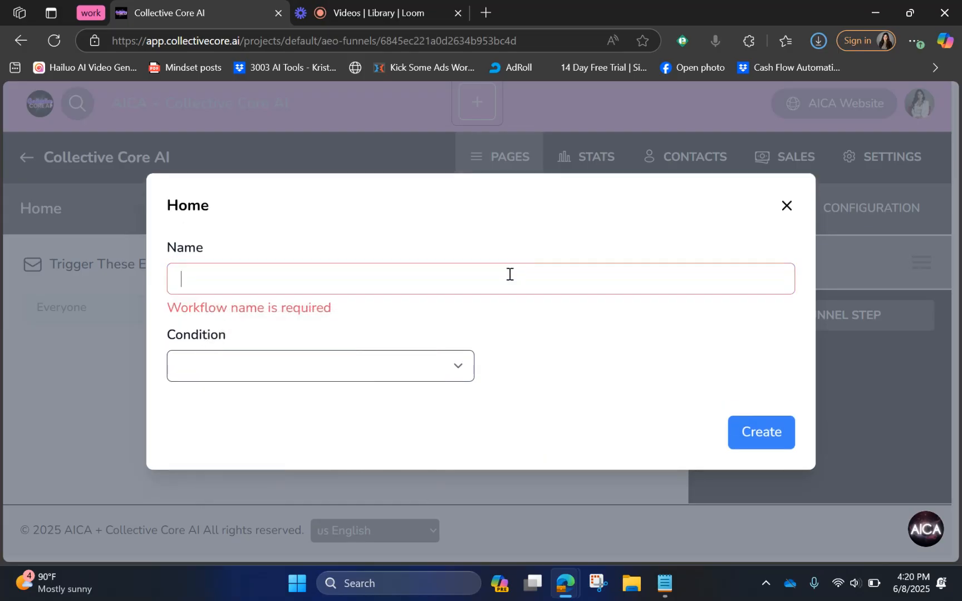
text(drgrw)
click(423, 358)
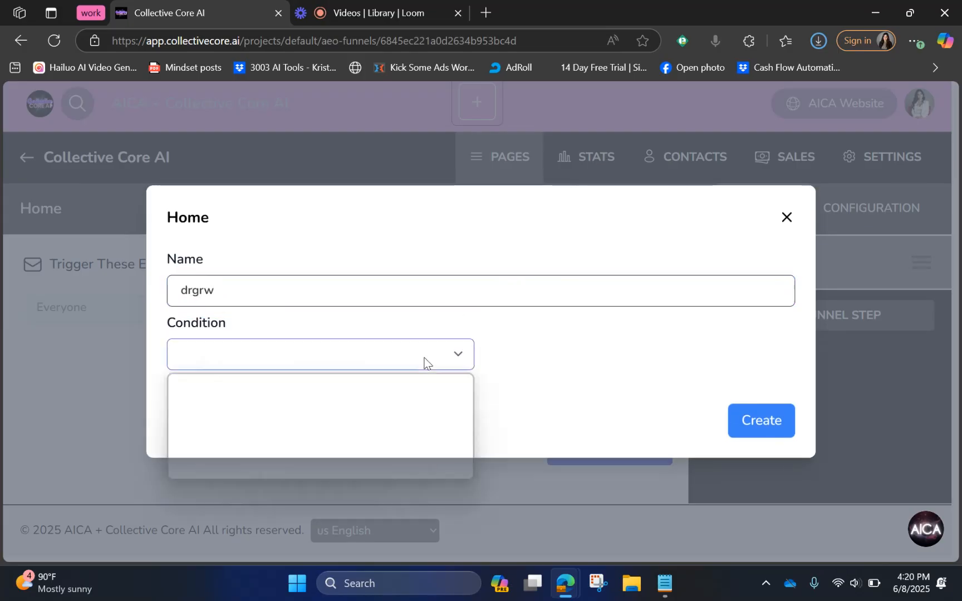
click(361, 403)
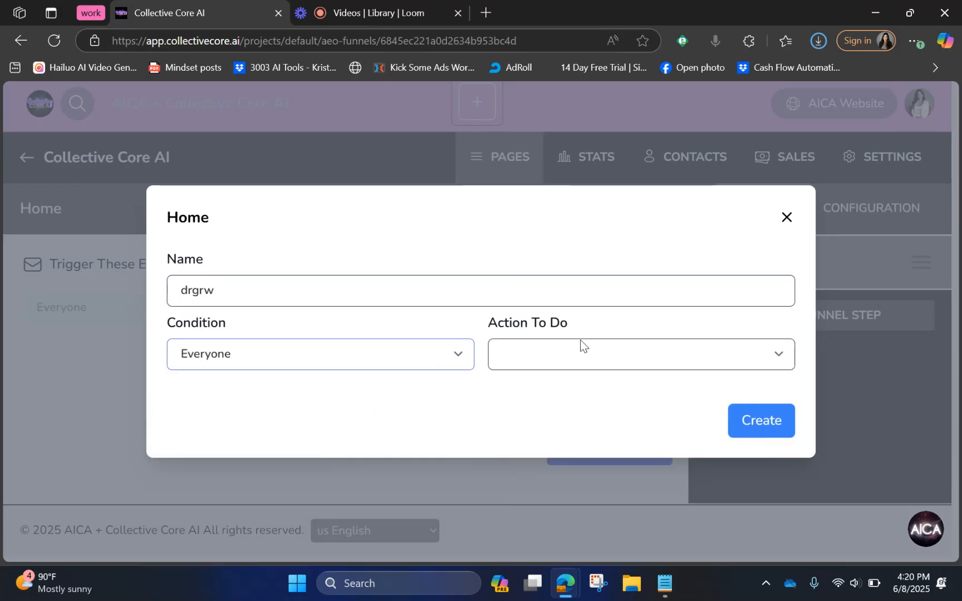
click(580, 345)
click(551, 401)
click(284, 362)
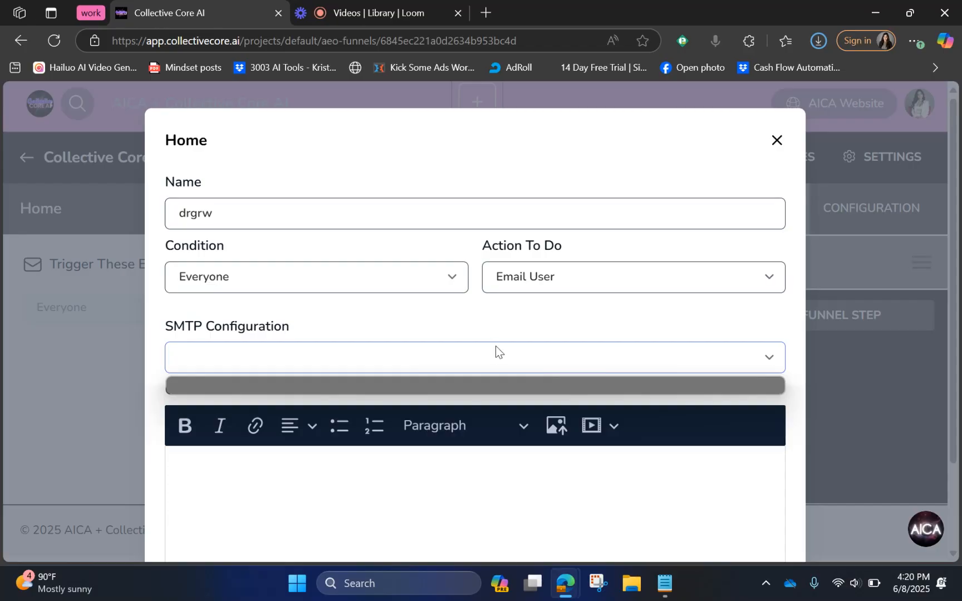
click(775, 146)
Step: Review the title and path settings in the Home funnel step's configuration
click(890, 220)
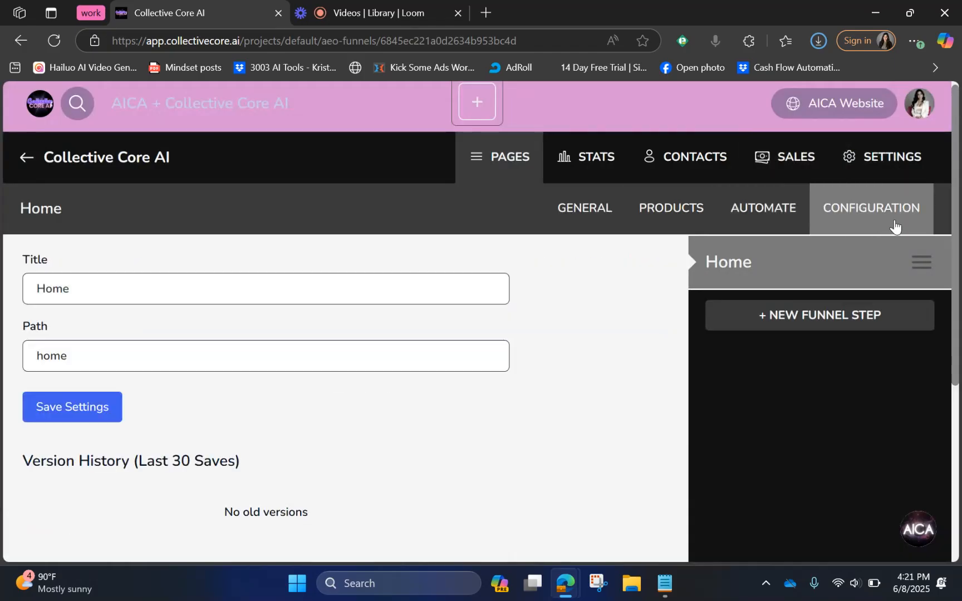
scroll(117, 363, up, 1)
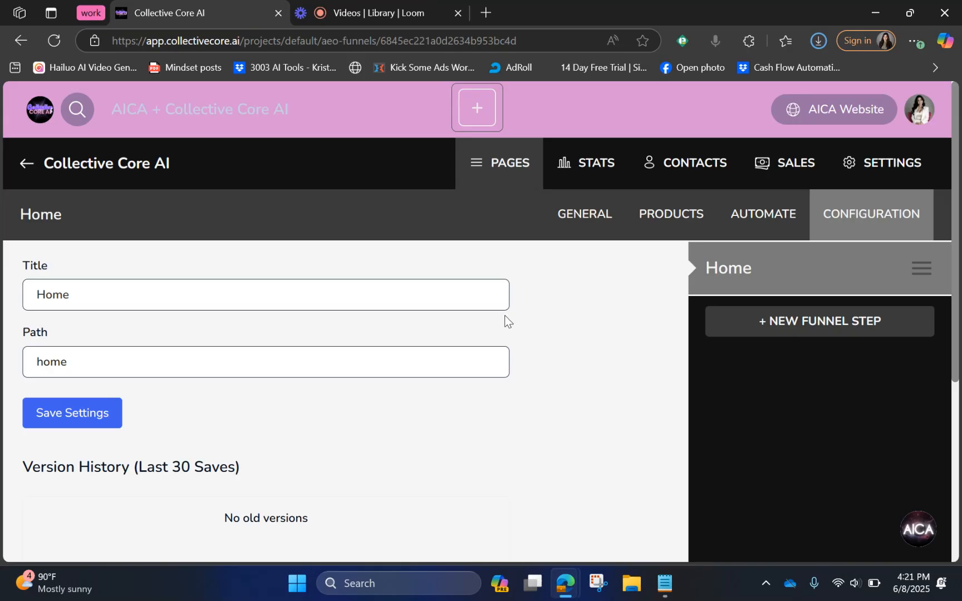
click(86, 298)
drag(86, 298, 28, 305)
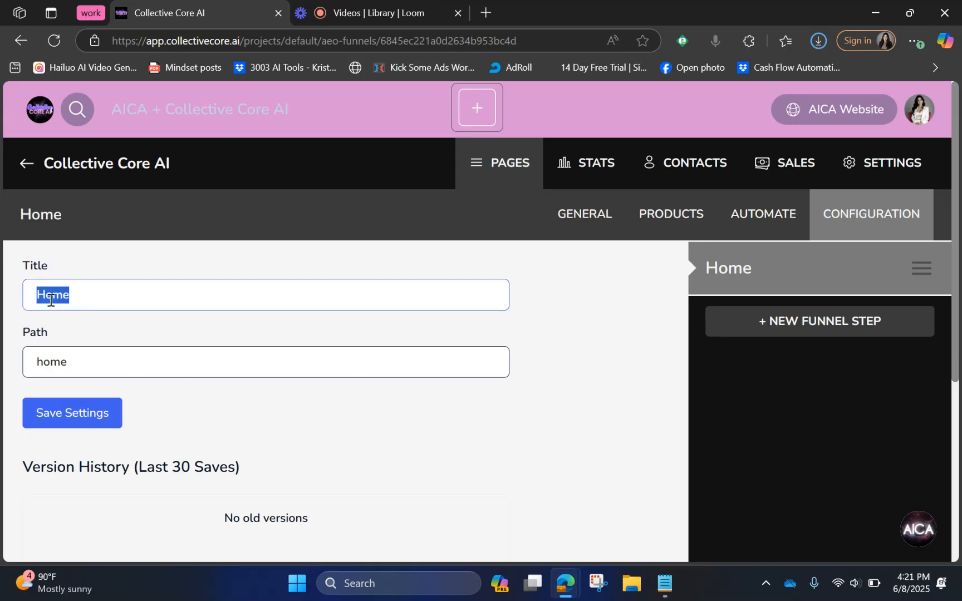
click(60, 361)
click(71, 294)
click(823, 321)
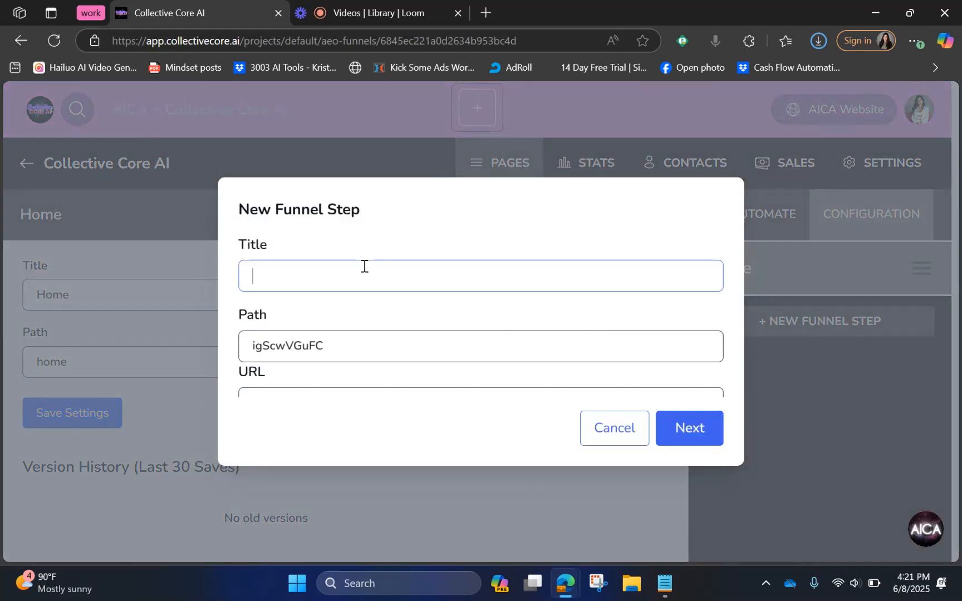
text(Abo)
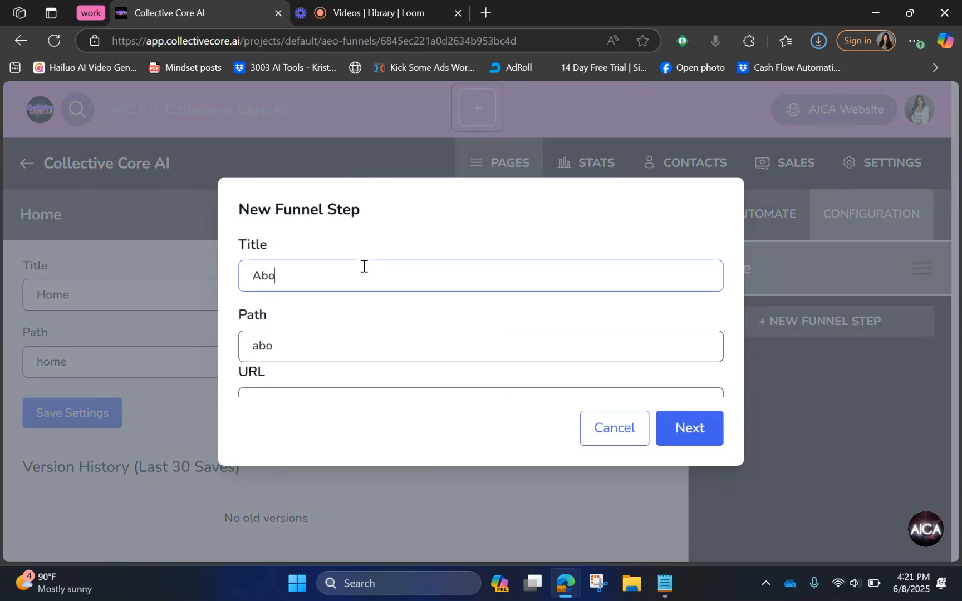
text(ut Me)
key(BackSpace)
key(BackSpace)
key(BackSpace)
text(AU)
key(BackSpace)
text(ICA)
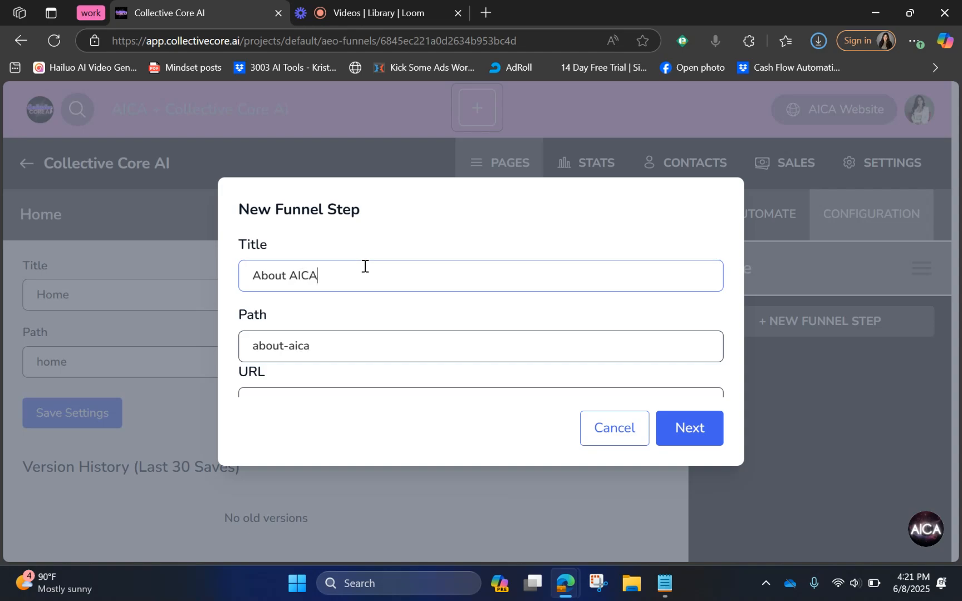
click(693, 425)
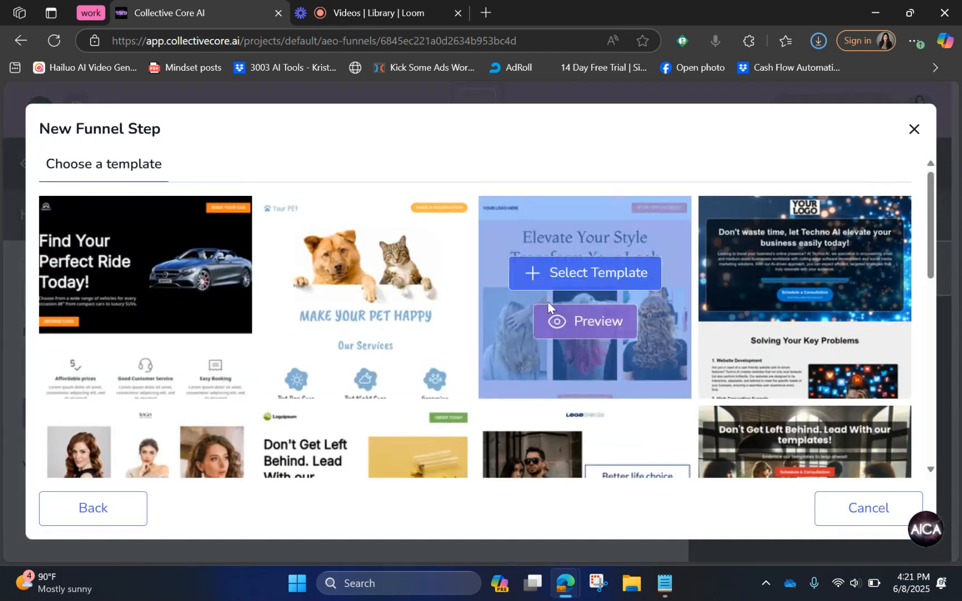
scroll(548, 301, down, 4)
scroll(767, 380, down, 5)
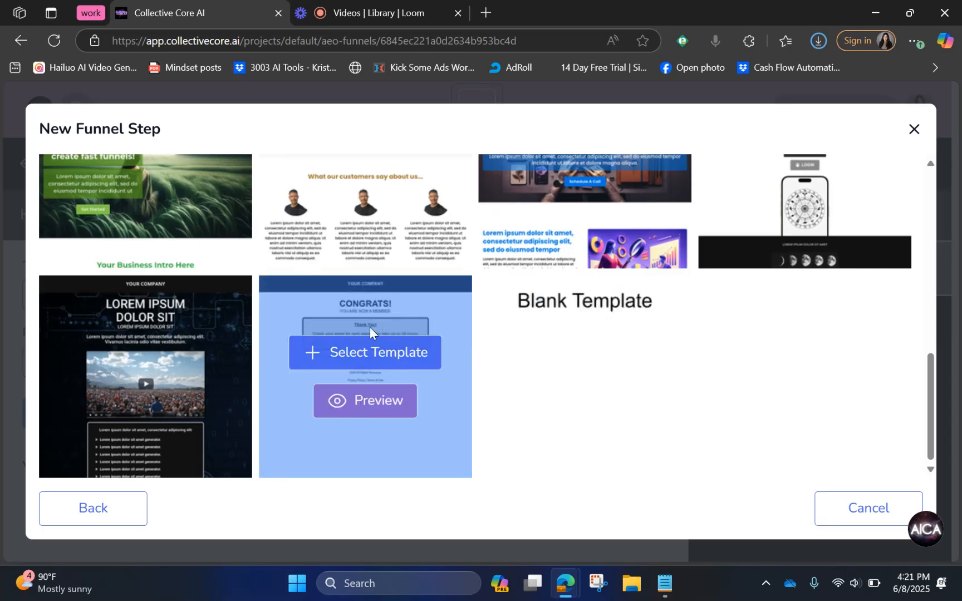
click(914, 128)
Step: Add a new funnel step titled "Purchase Complete" using the "CONGRATS! You are now a member" template
click(832, 322)
click(437, 270)
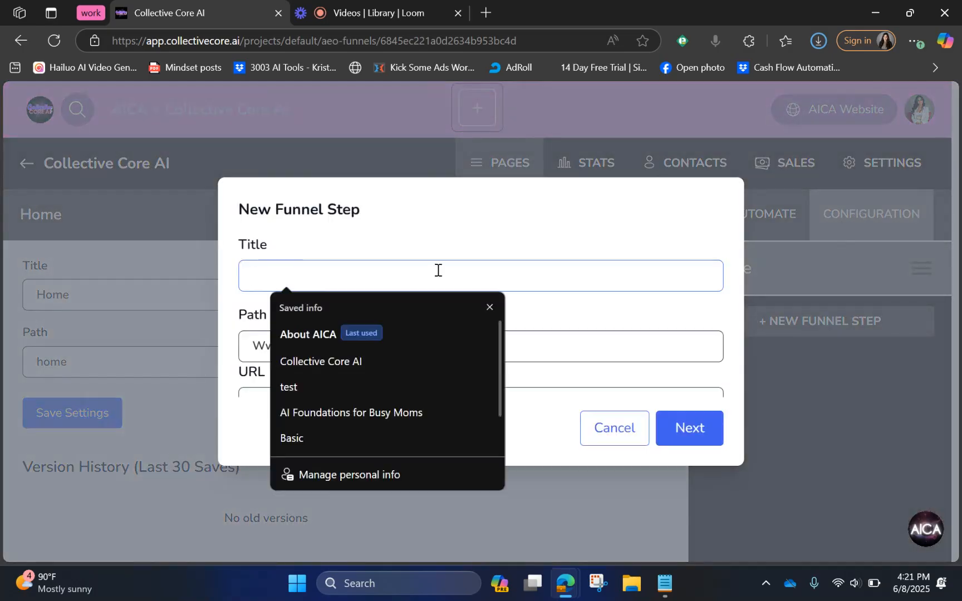
text(Purch)
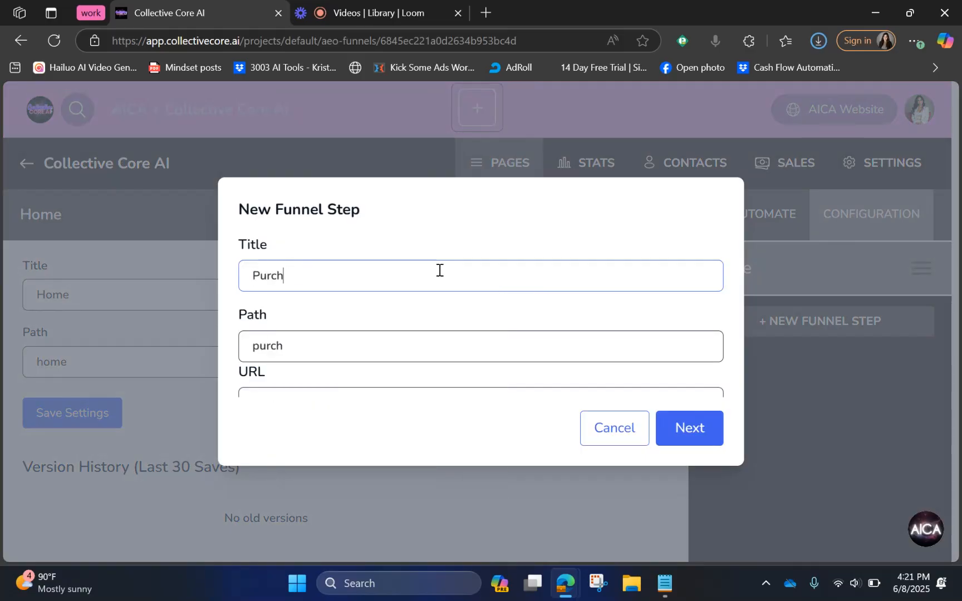
text(ase Complete)
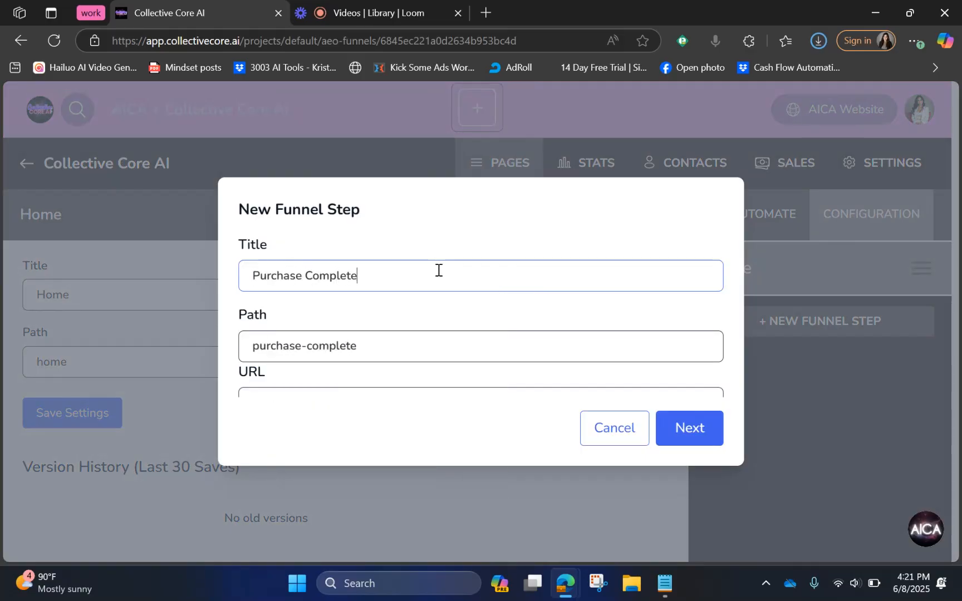
click(695, 425)
scroll(403, 359, down, 10)
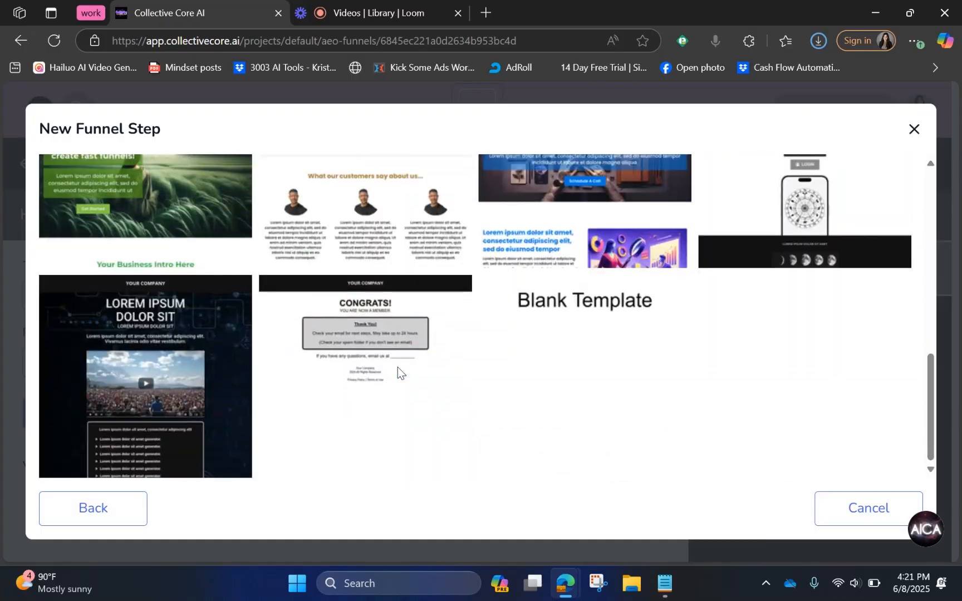
click(371, 351)
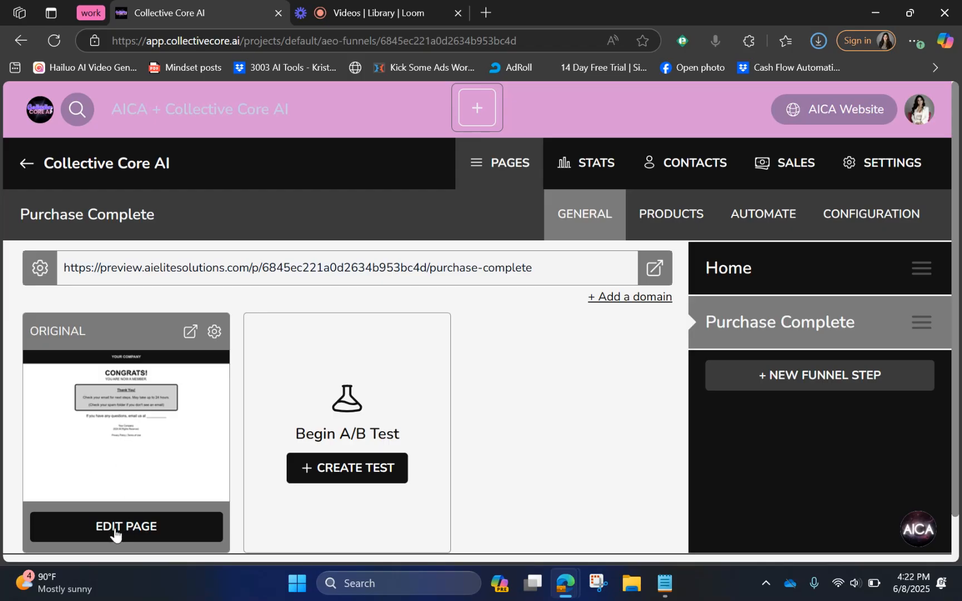
Step: Preview the Purchase Complete page's original version, and close the preview
click(190, 331)
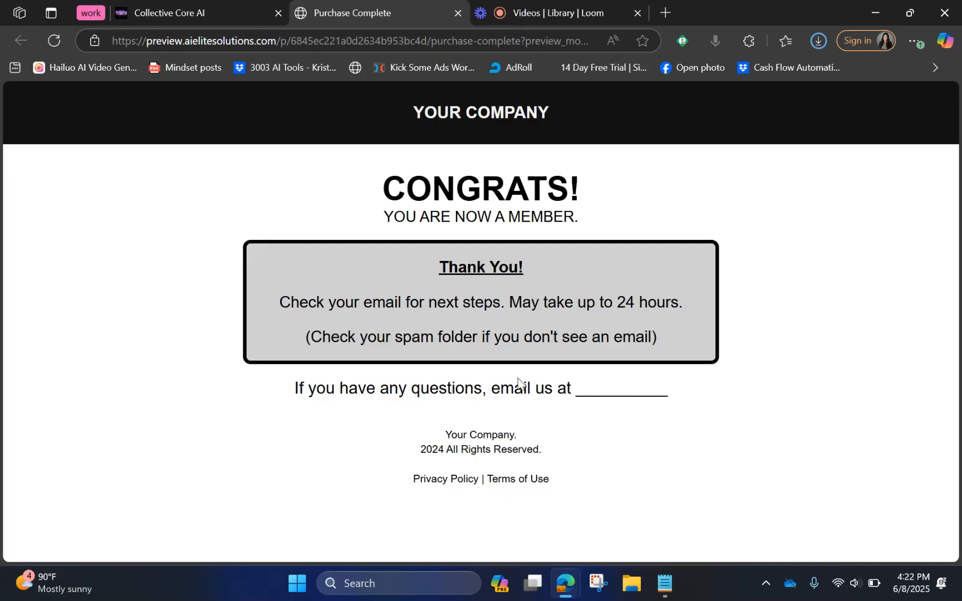
scroll(642, 384, up, 1)
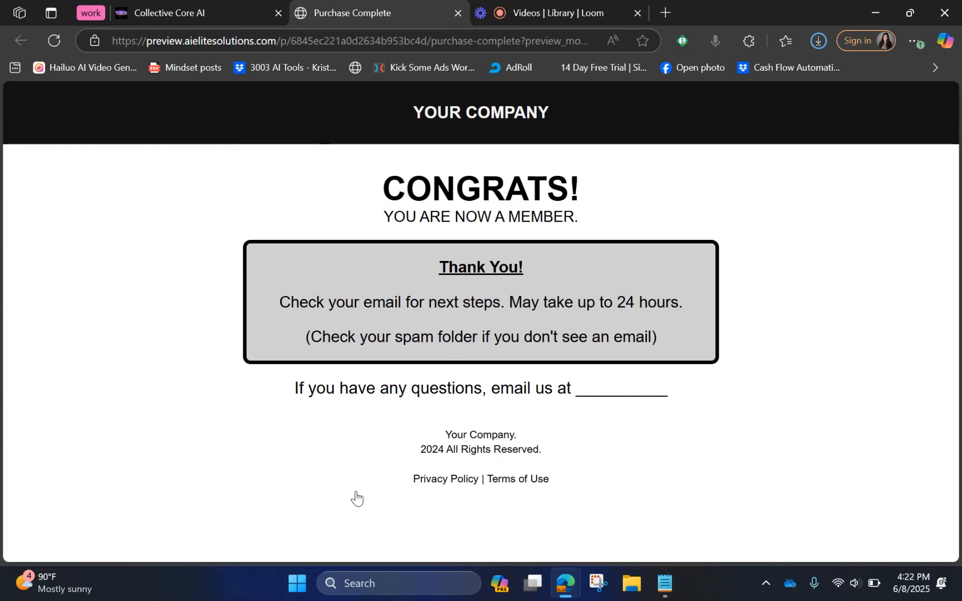
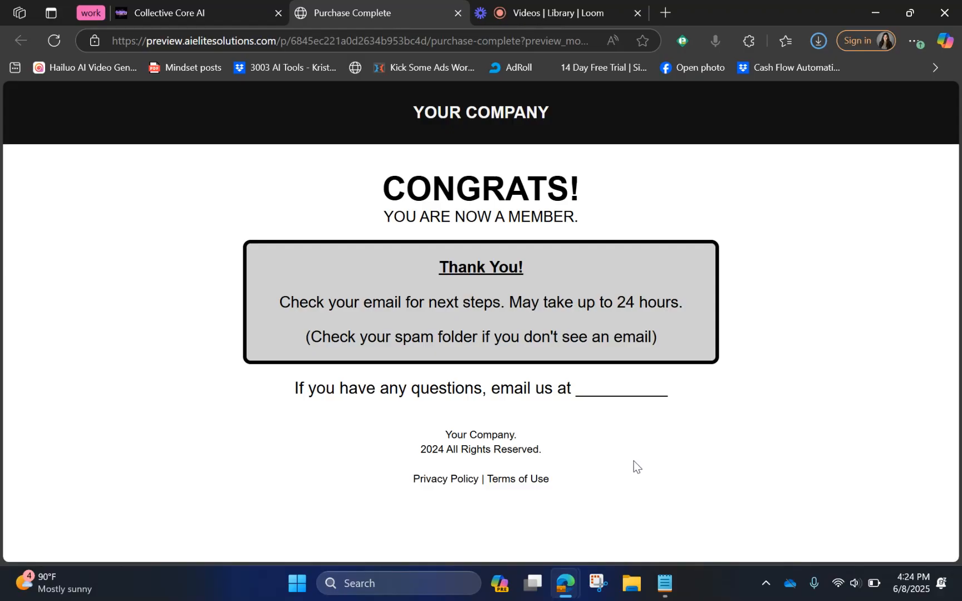
click(458, 12)
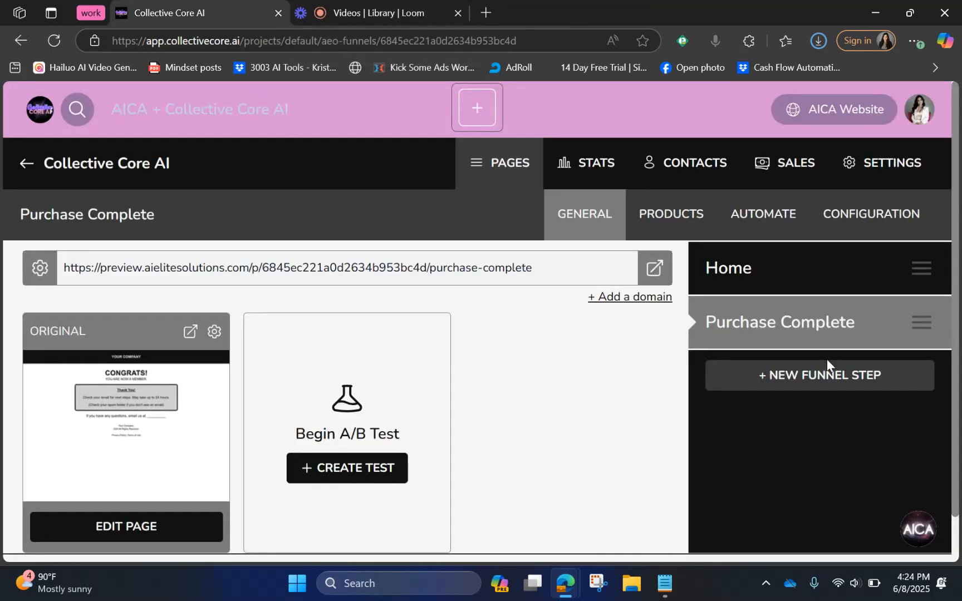
Step: Return to the Home funnel step and look over its general page overview
click(755, 283)
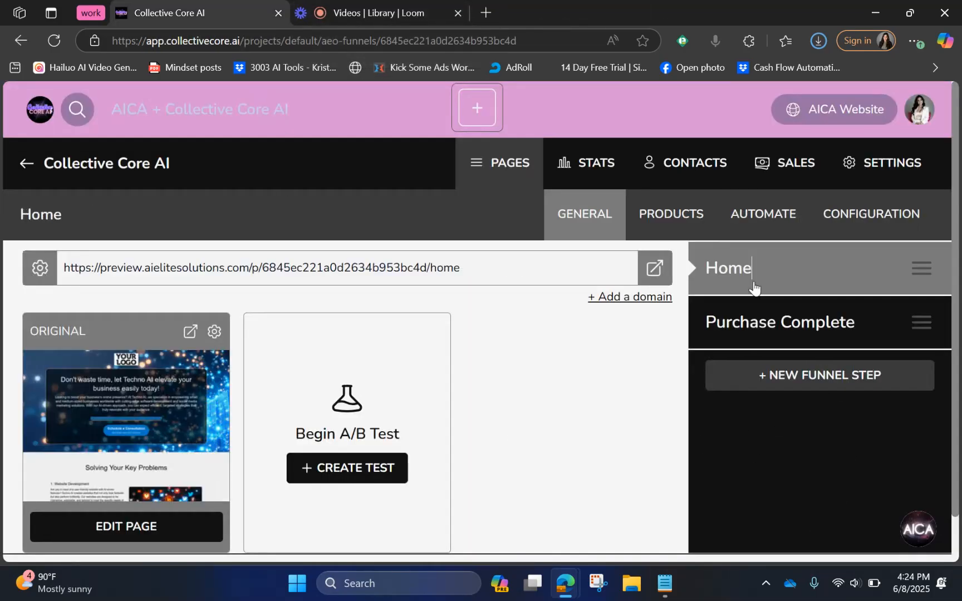
scroll(437, 372, down, 2)
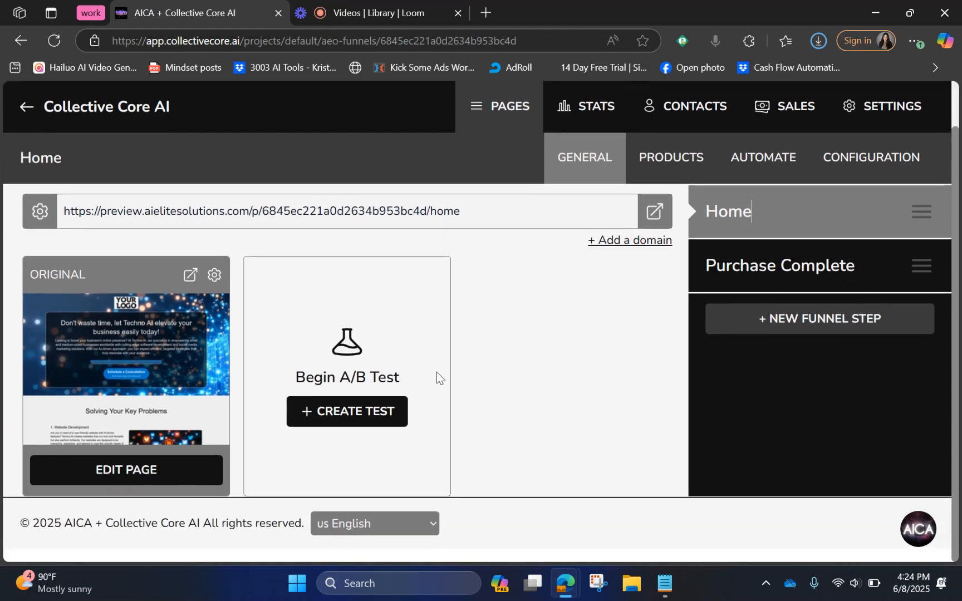
scroll(457, 375, up, 2)
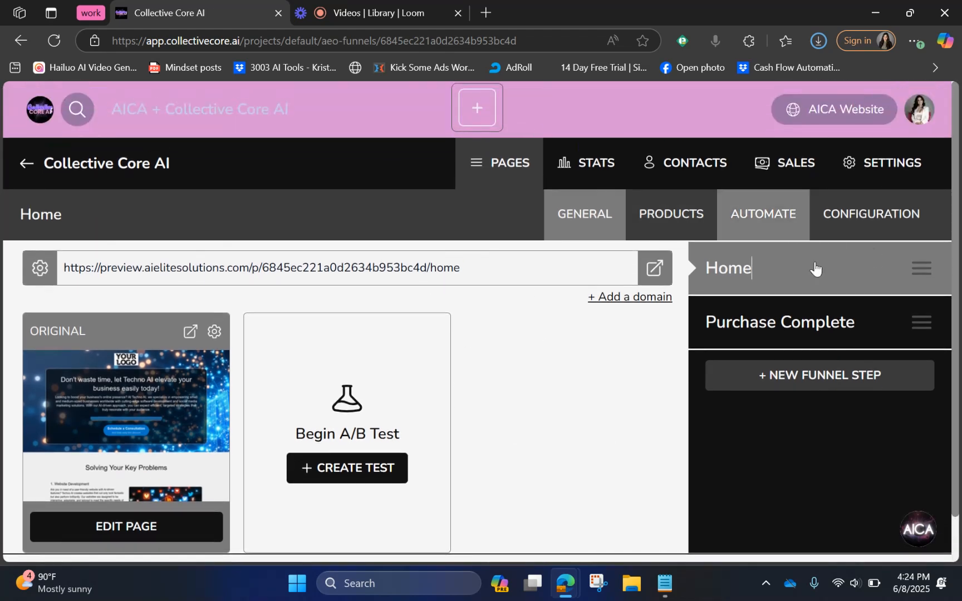
scroll(553, 239, down, 2)
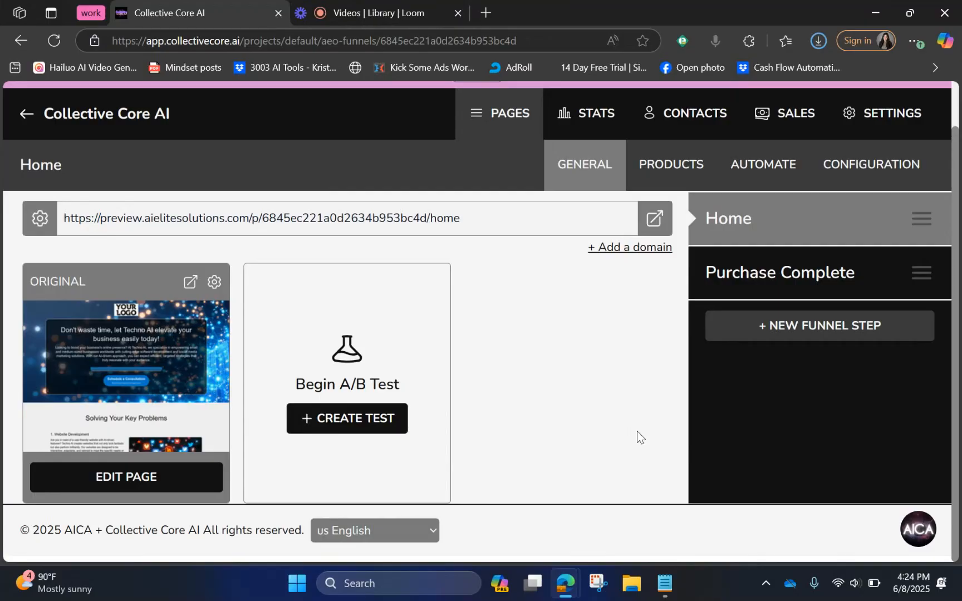
Step: Open the system calendar and expand it to the June 2025 month view
click(910, 582)
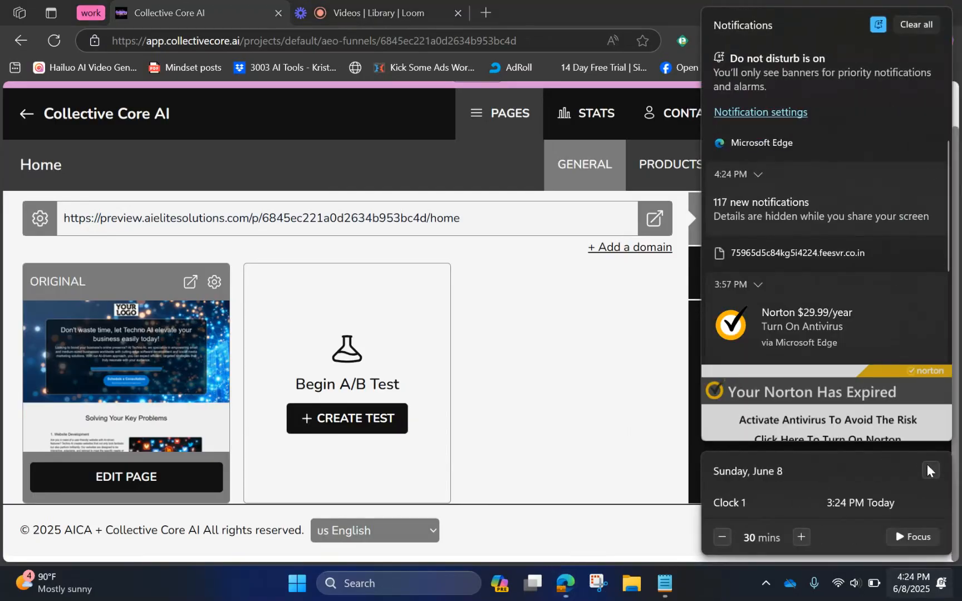
click(930, 470)
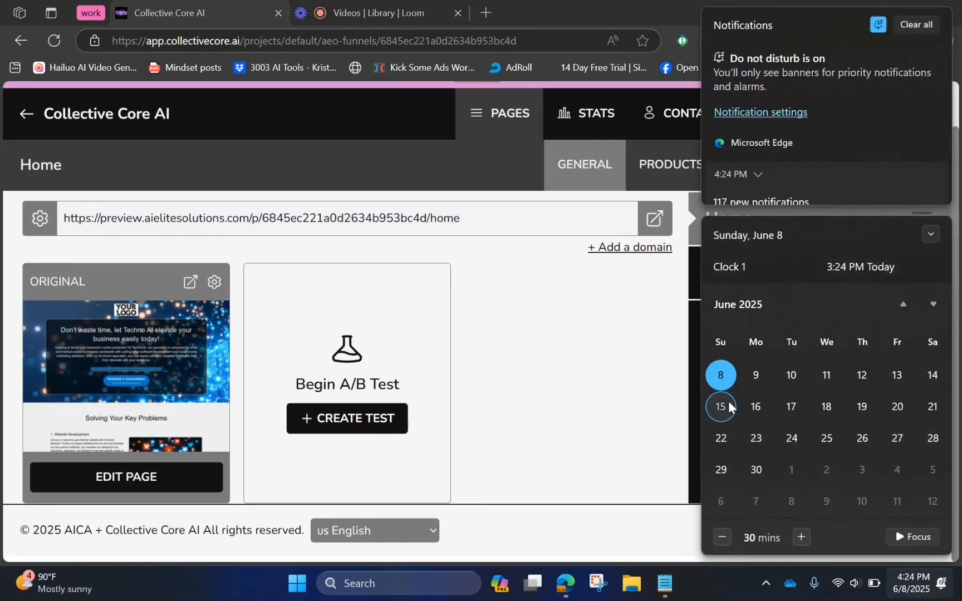
Step: Dismiss the calendar and open the original version of the Home page for editing
click(580, 328)
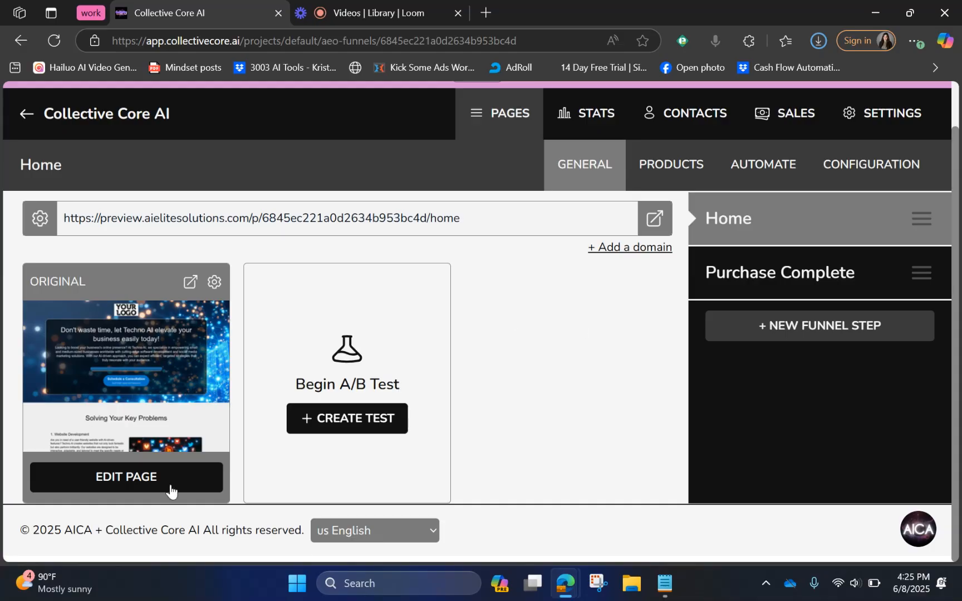
scroll(120, 470, down, 1)
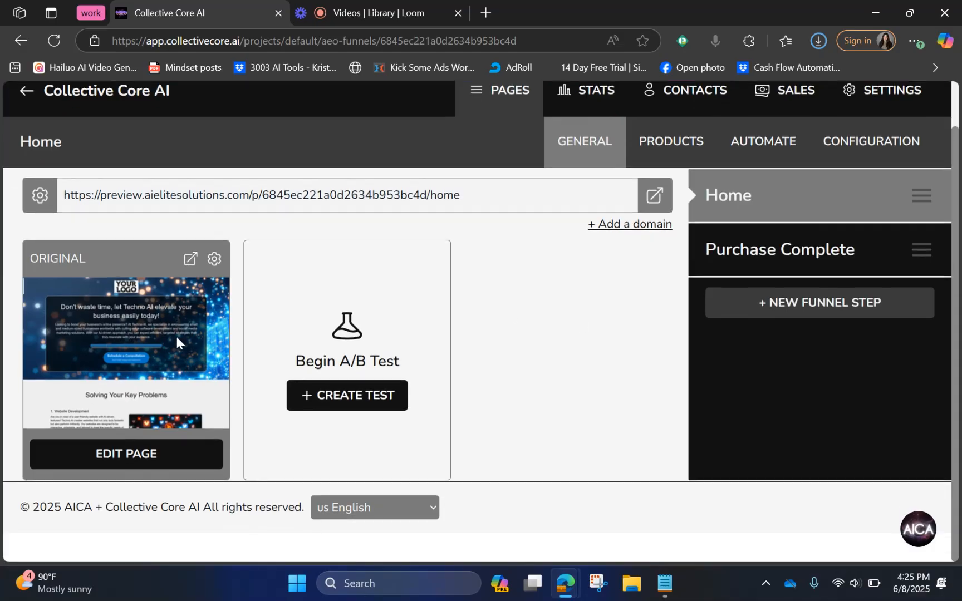
scroll(122, 468, up, 1)
click(123, 470)
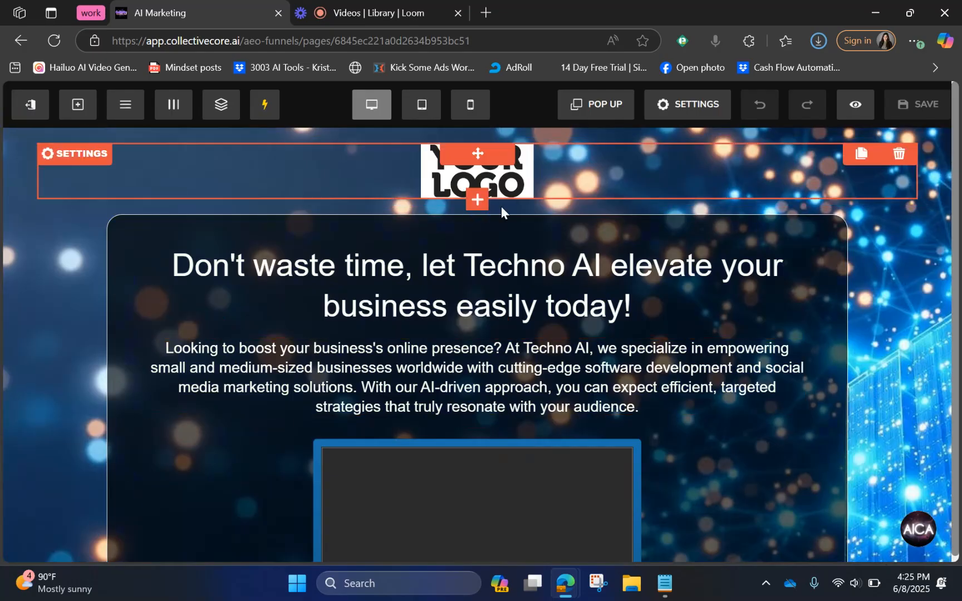
Step: Look through the Home page's sections from the hero area down to the countdown timer and client testimonials
scroll(651, 432, down, 15)
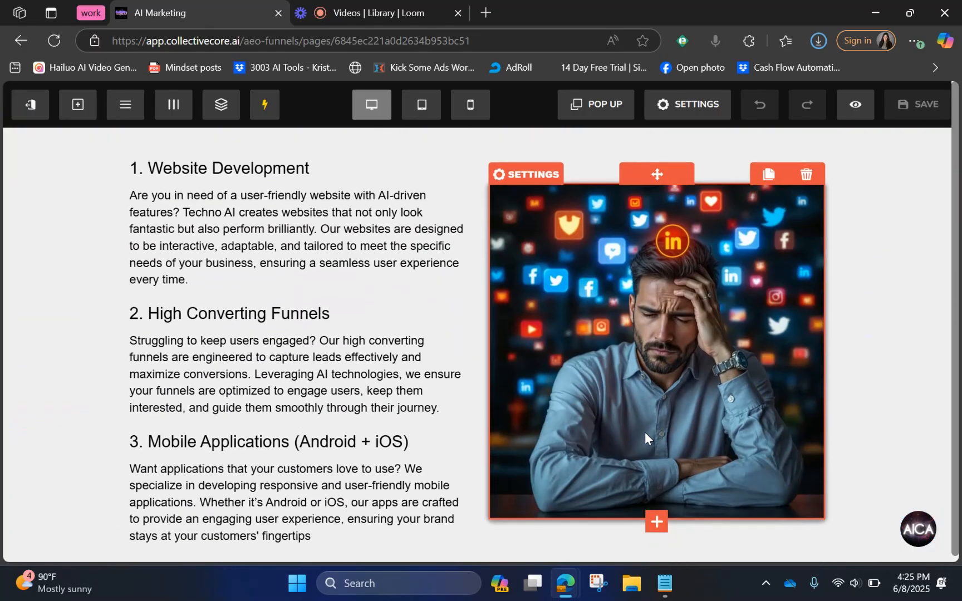
scroll(644, 437, down, 15)
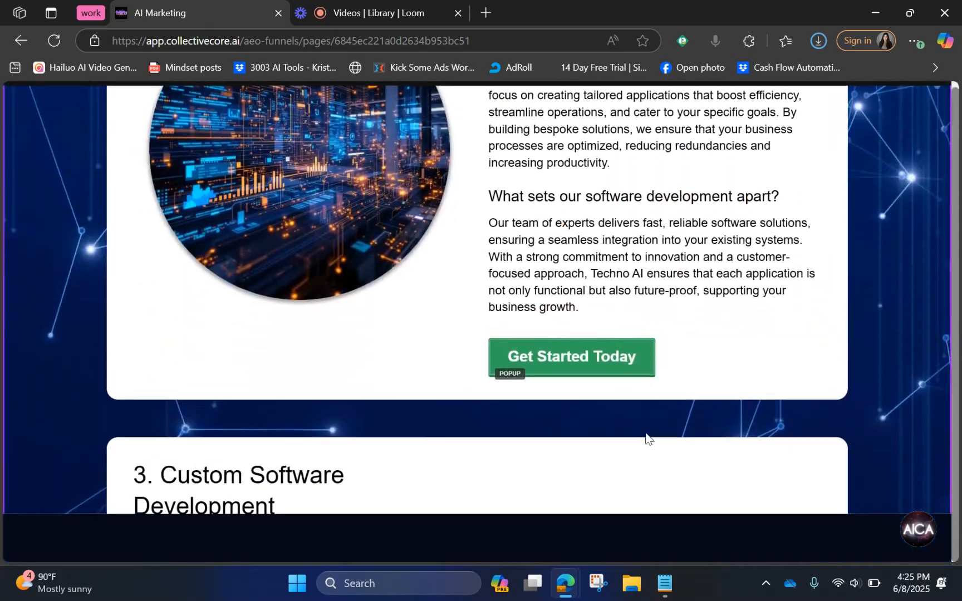
scroll(645, 432, down, 8)
scroll(645, 437, up, 1)
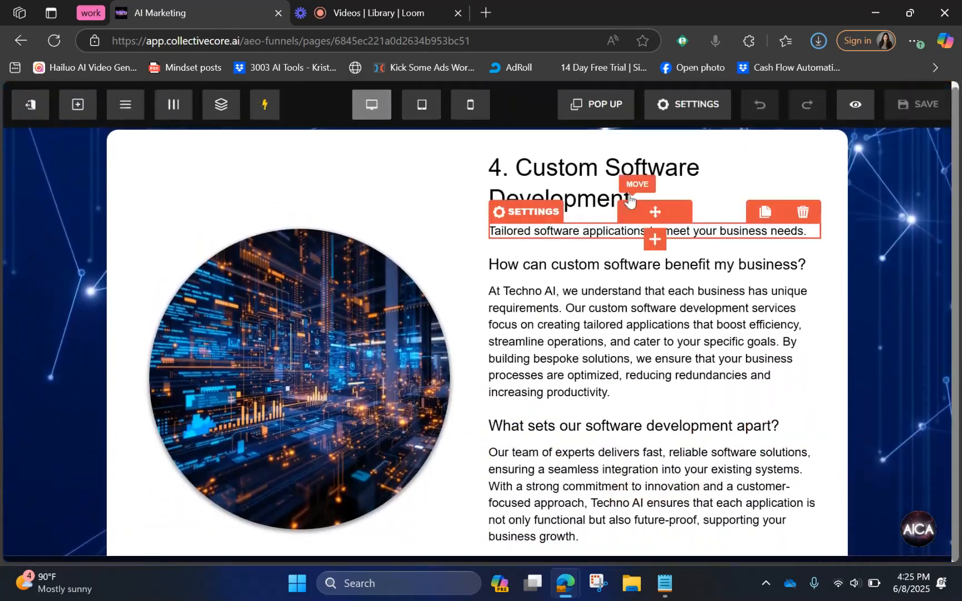
scroll(630, 198, up, 6)
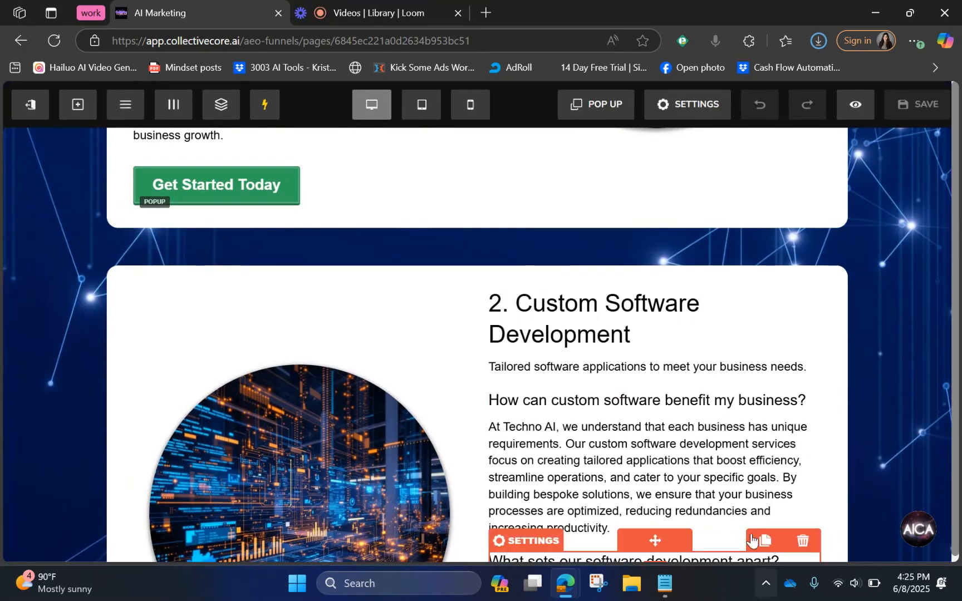
scroll(747, 433, down, 15)
scroll(748, 433, up, 20)
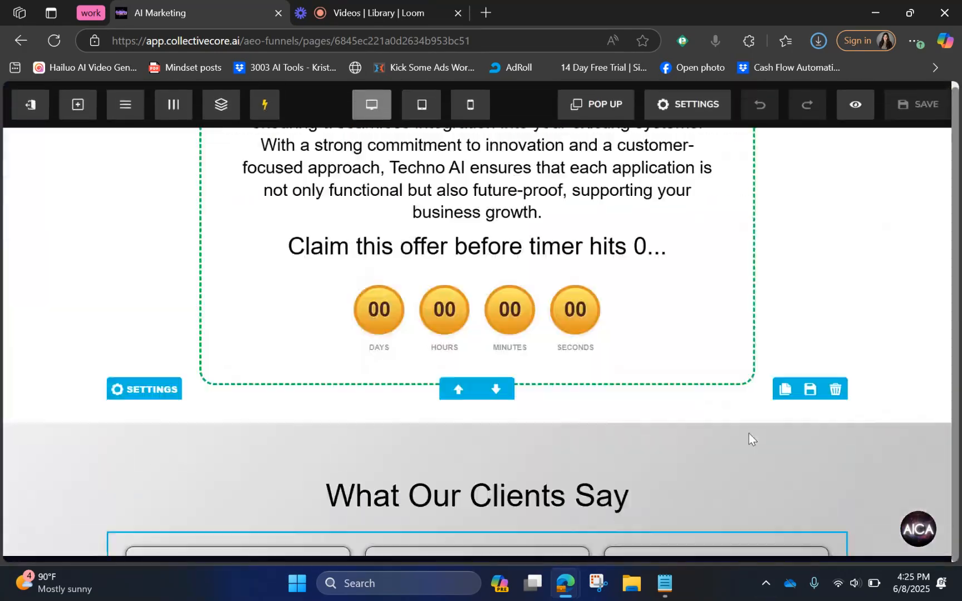
scroll(748, 437, up, 10)
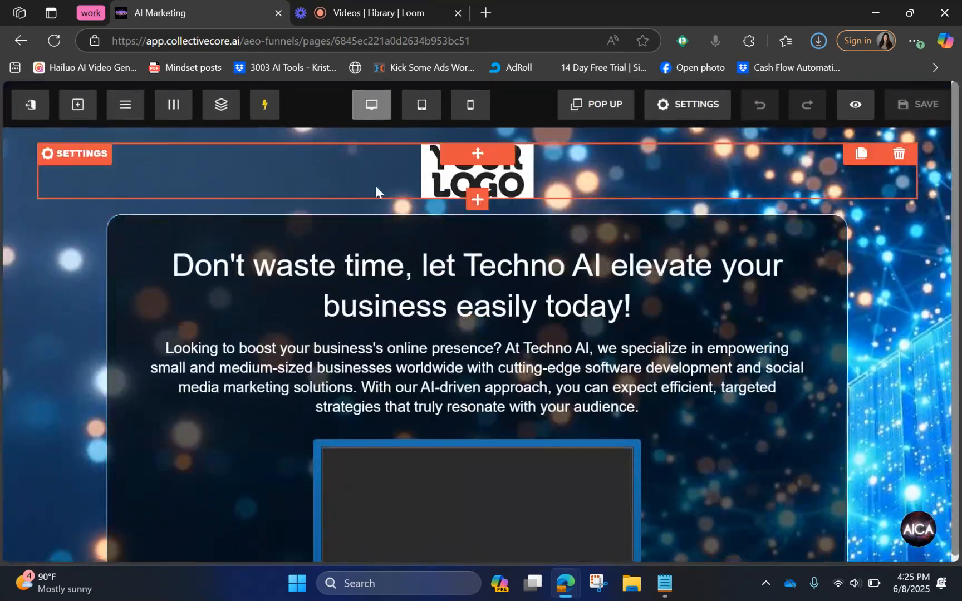
Step: Add a new Full Width segment at the very top of the page, above the logo
click(82, 116)
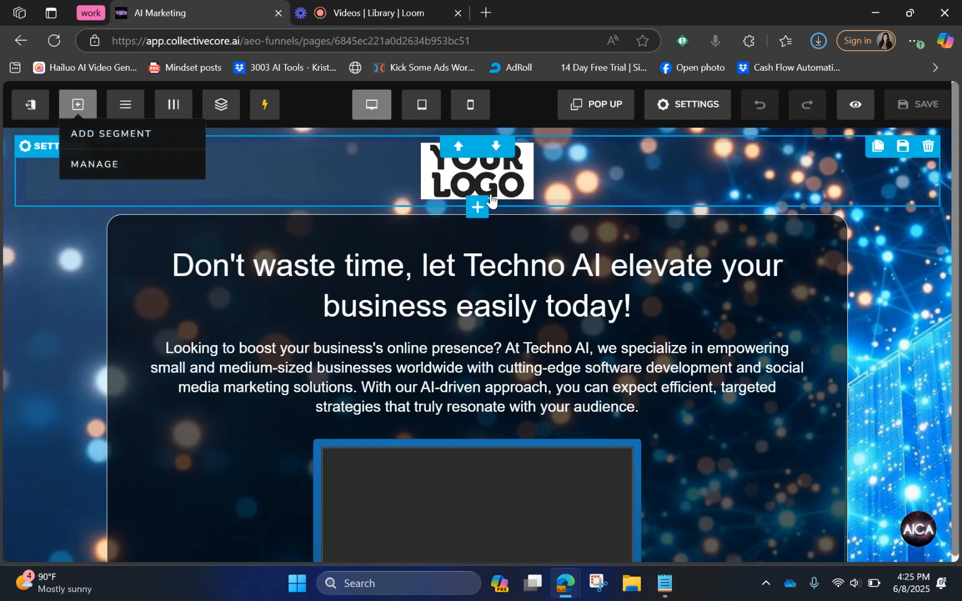
click(428, 192)
click(351, 175)
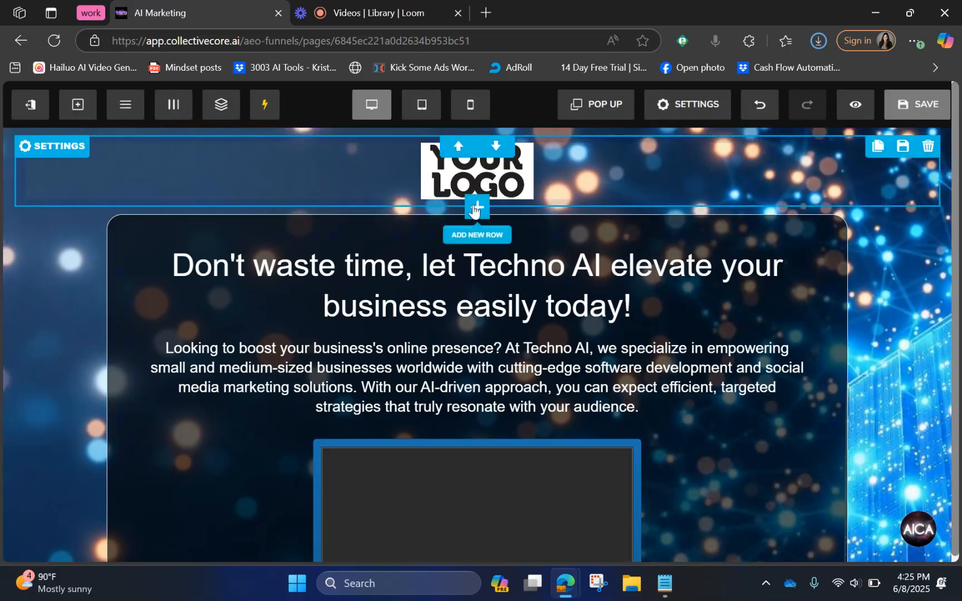
click(74, 112)
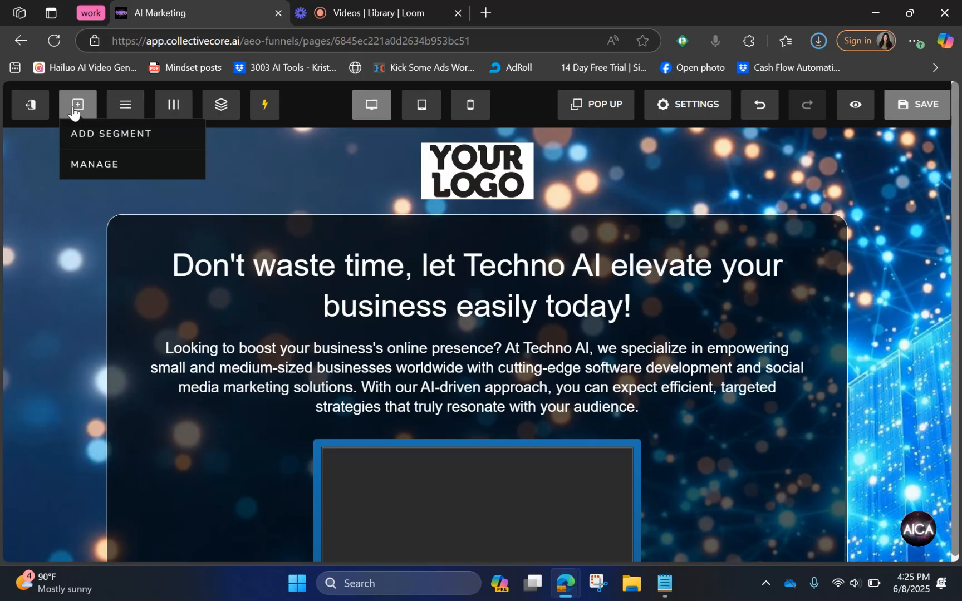
click(106, 134)
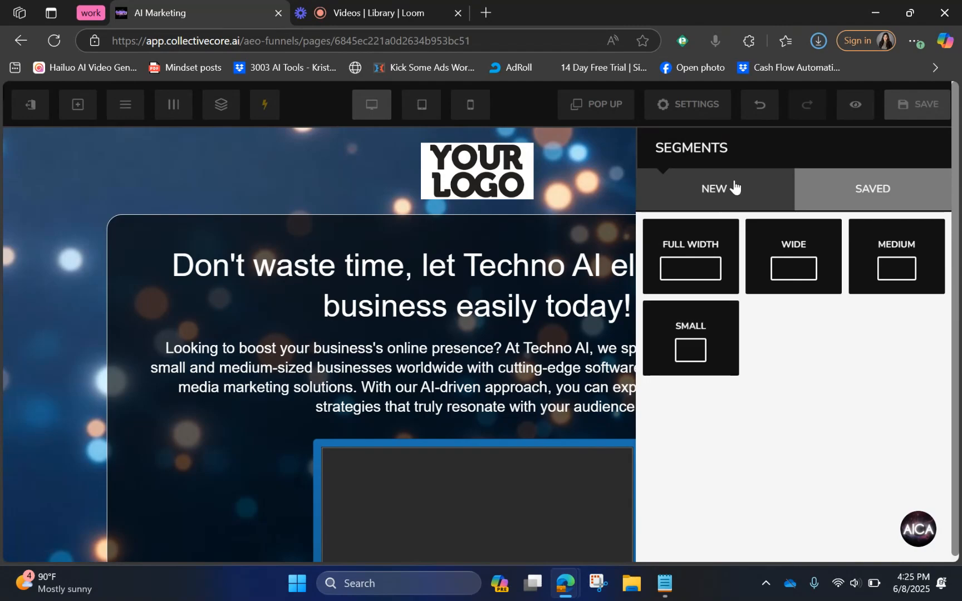
click(850, 191)
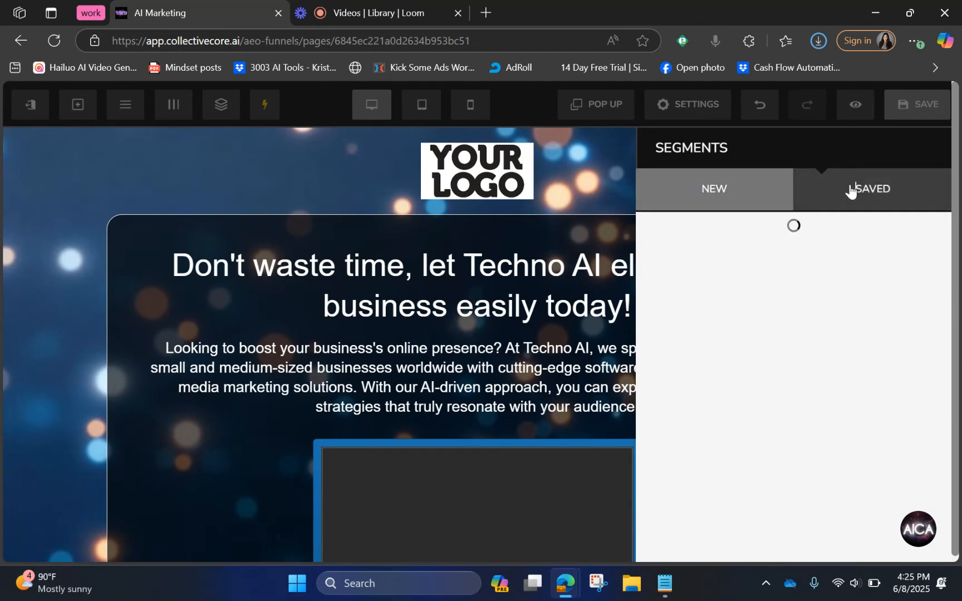
click(730, 199)
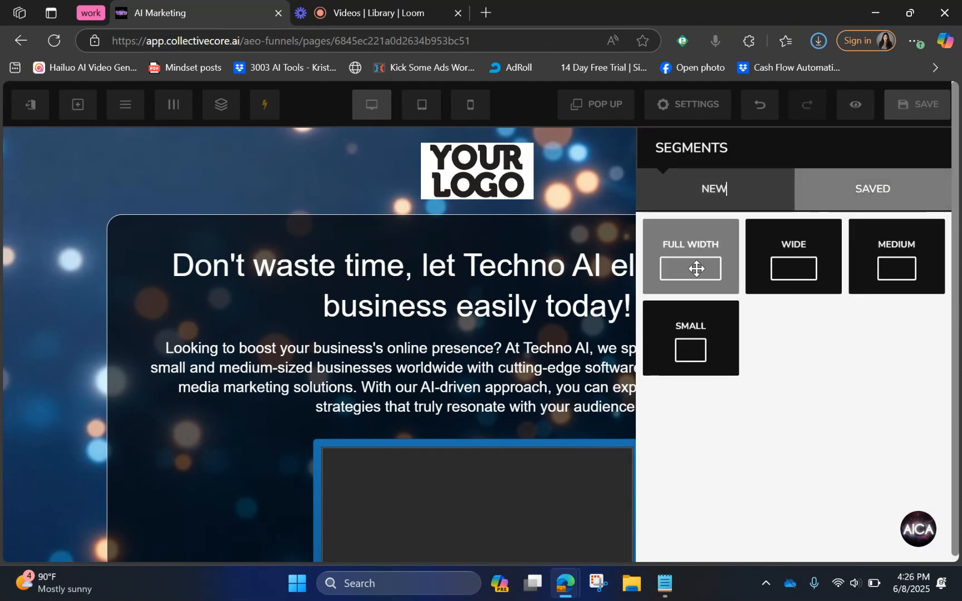
drag(696, 269, 595, 135)
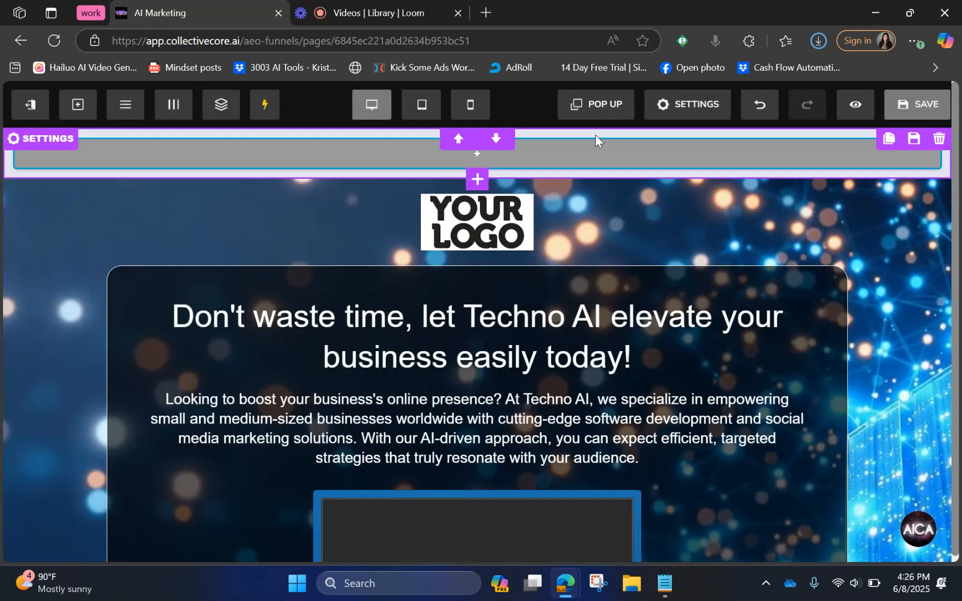
click(713, 150)
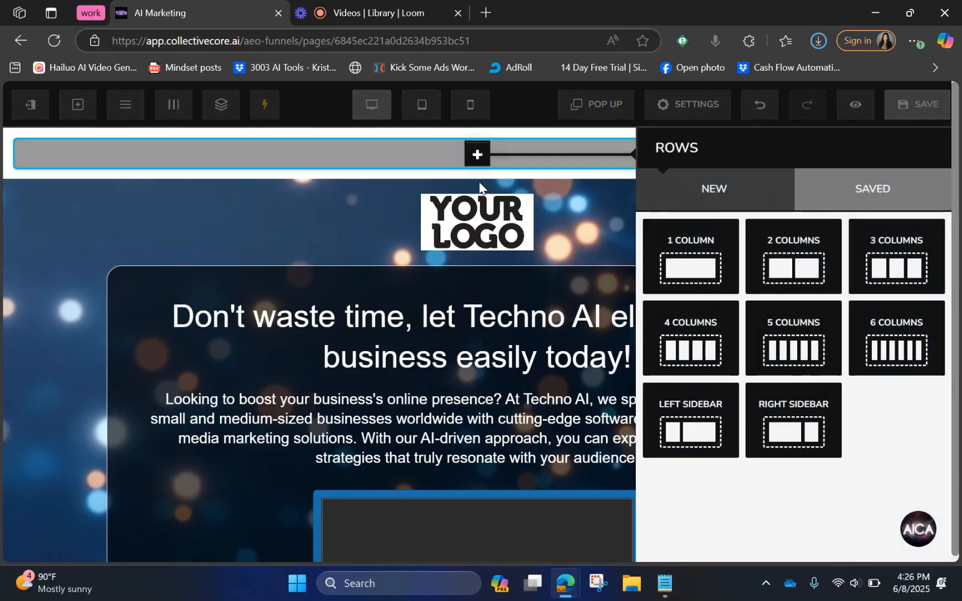
click(376, 178)
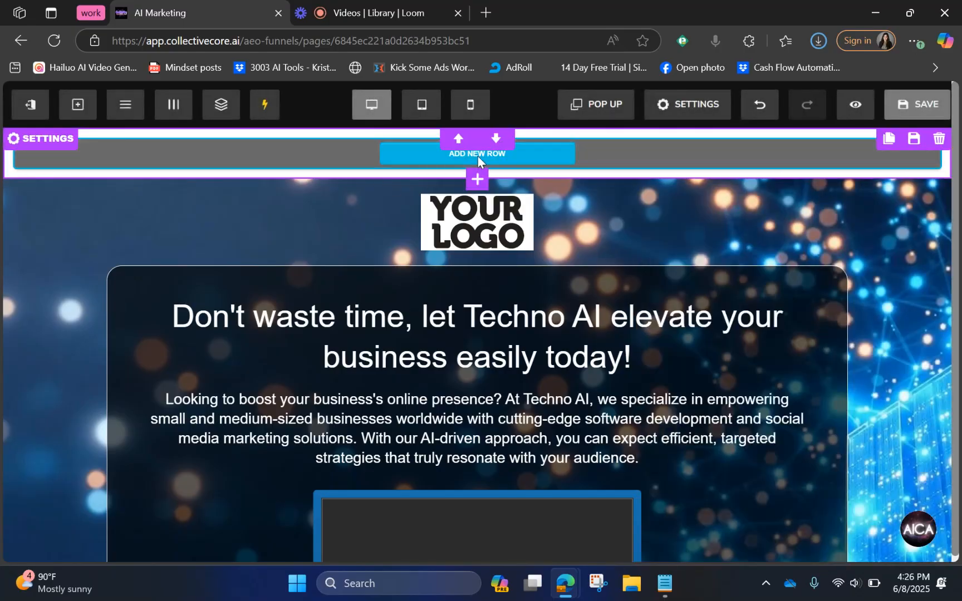
click(477, 155)
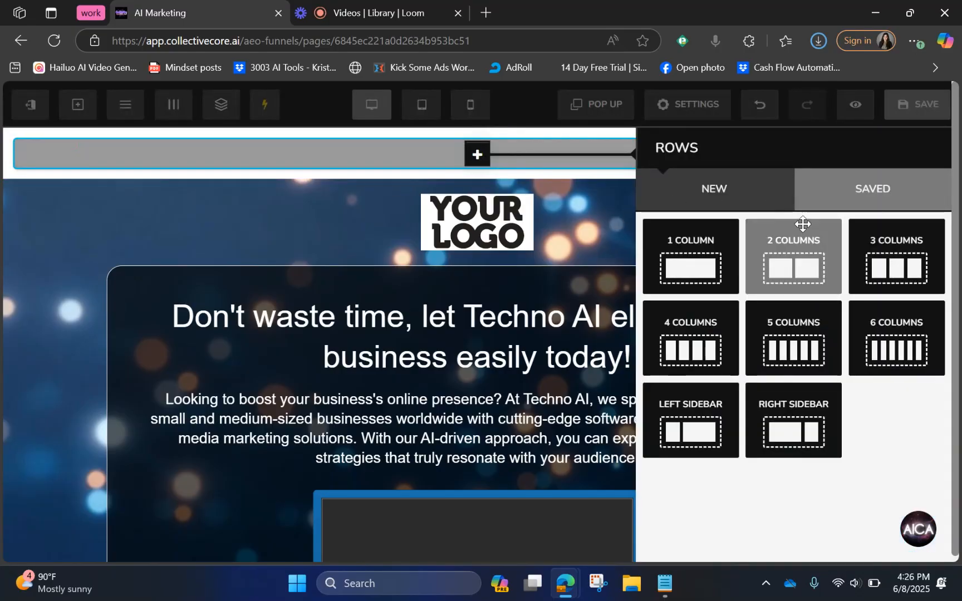
click(398, 193)
mouse_move(456, 149)
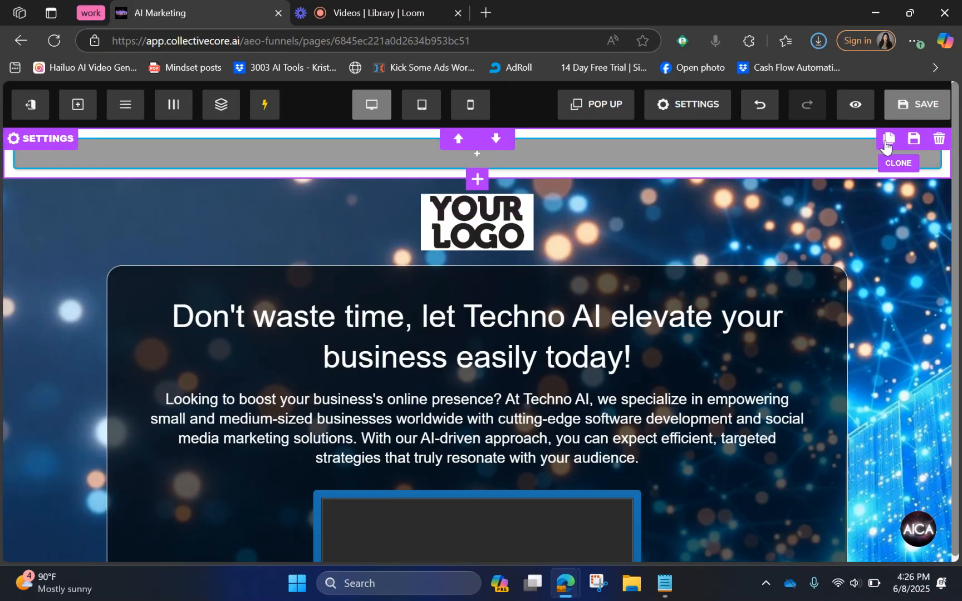
click(938, 144)
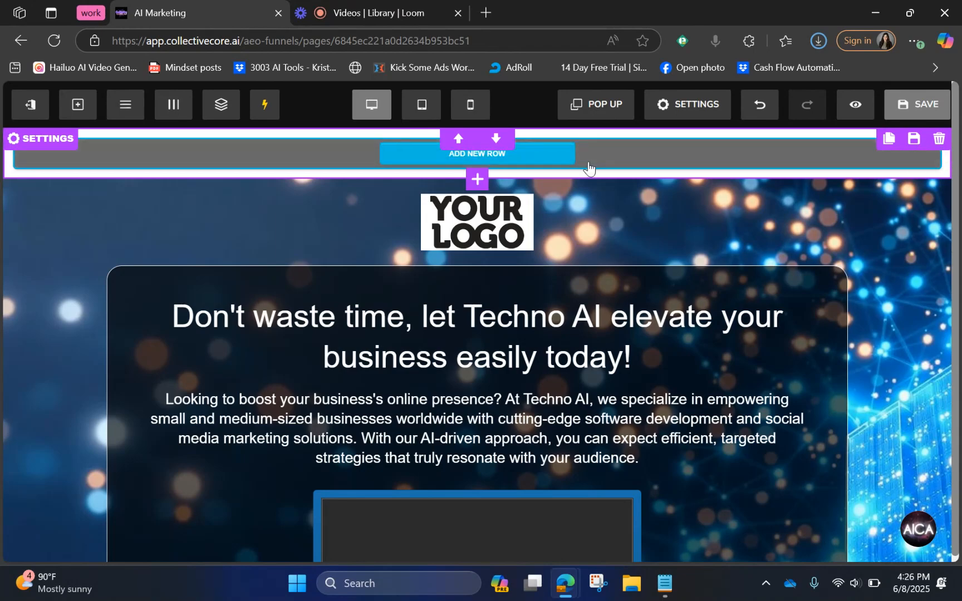
Step: Add a 1 Column row inside the empty full-width segment above the logo
click(554, 159)
drag(719, 262, 778, 270)
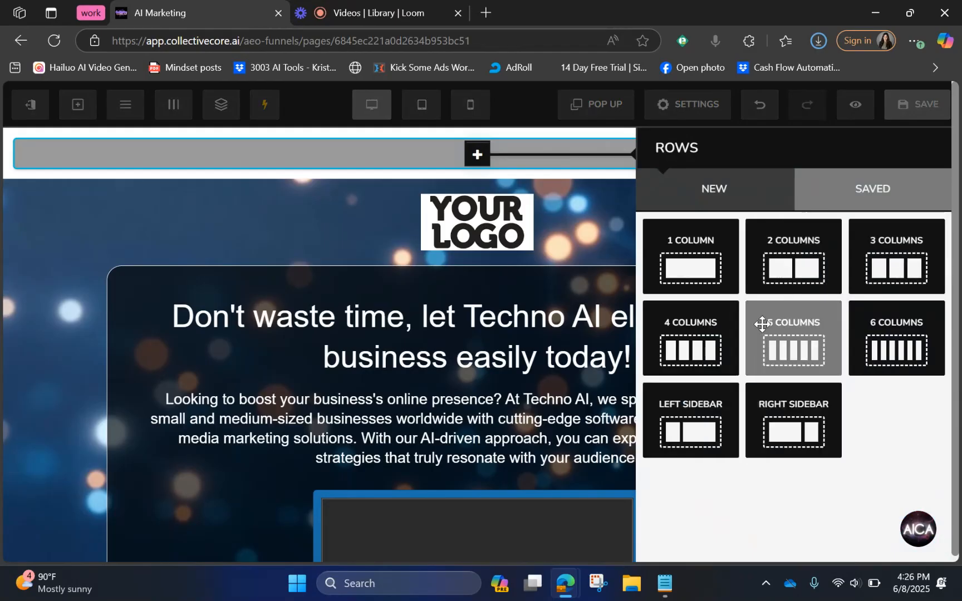
click(718, 268)
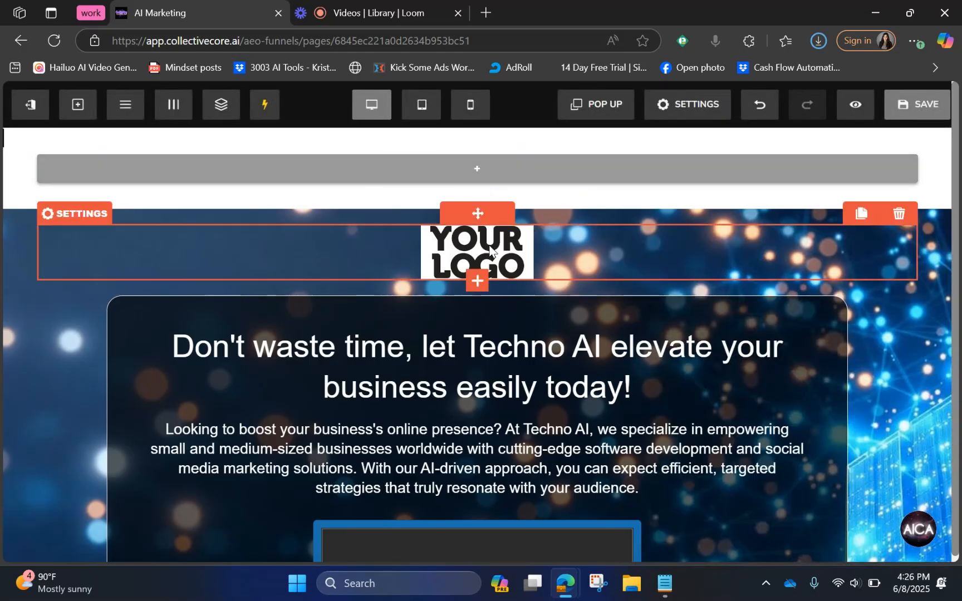
scroll(545, 399, down, 3)
scroll(546, 399, up, 2)
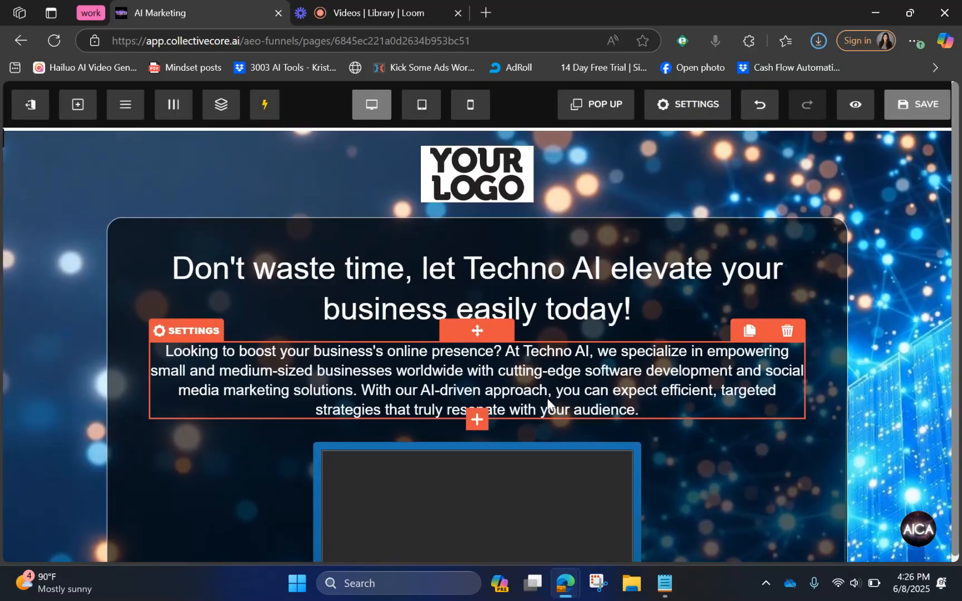
scroll(566, 469, down, 8)
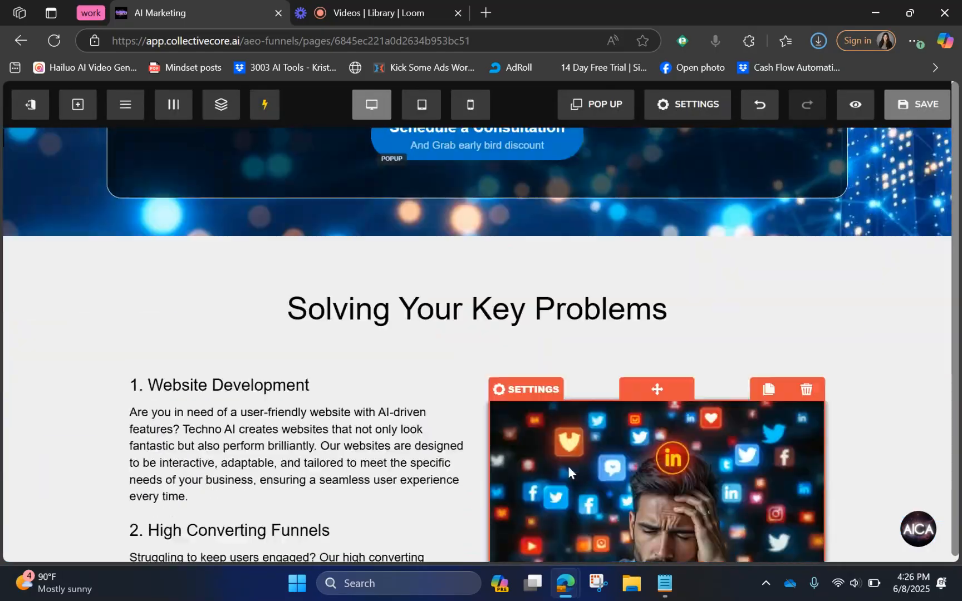
scroll(568, 470, down, 6)
scroll(568, 470, up, 10)
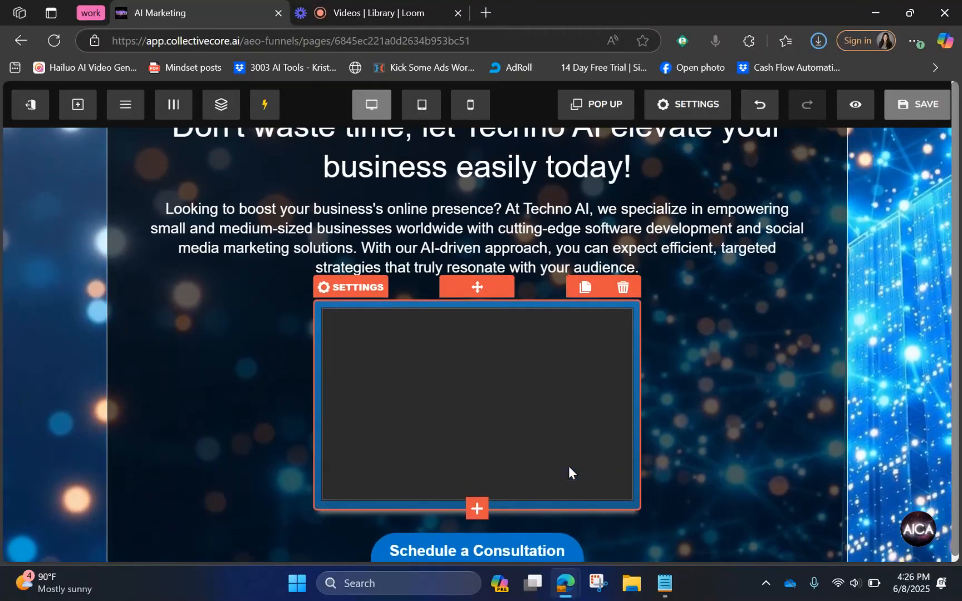
scroll(569, 470, up, 1)
scroll(479, 245, up, 2)
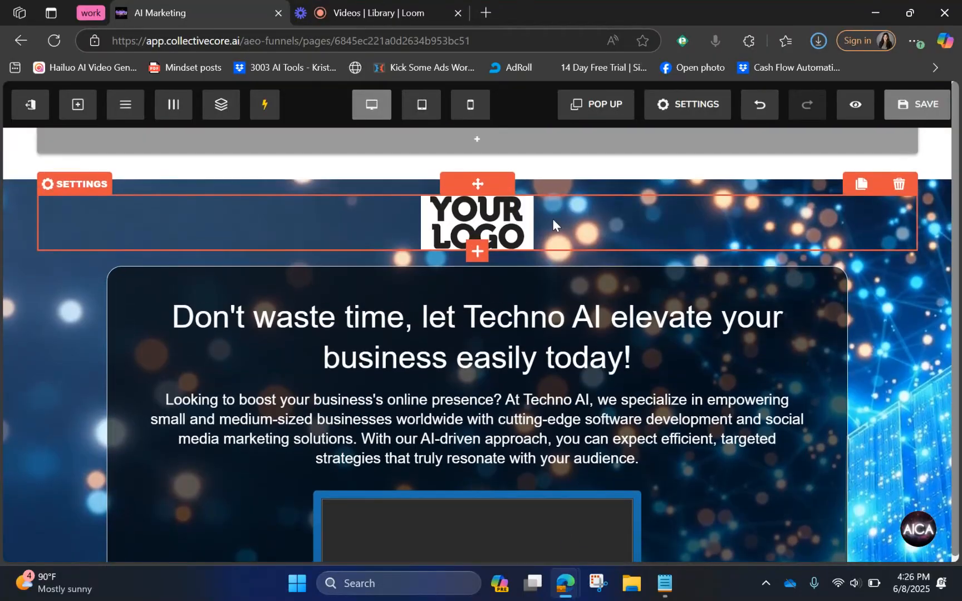
click(480, 233)
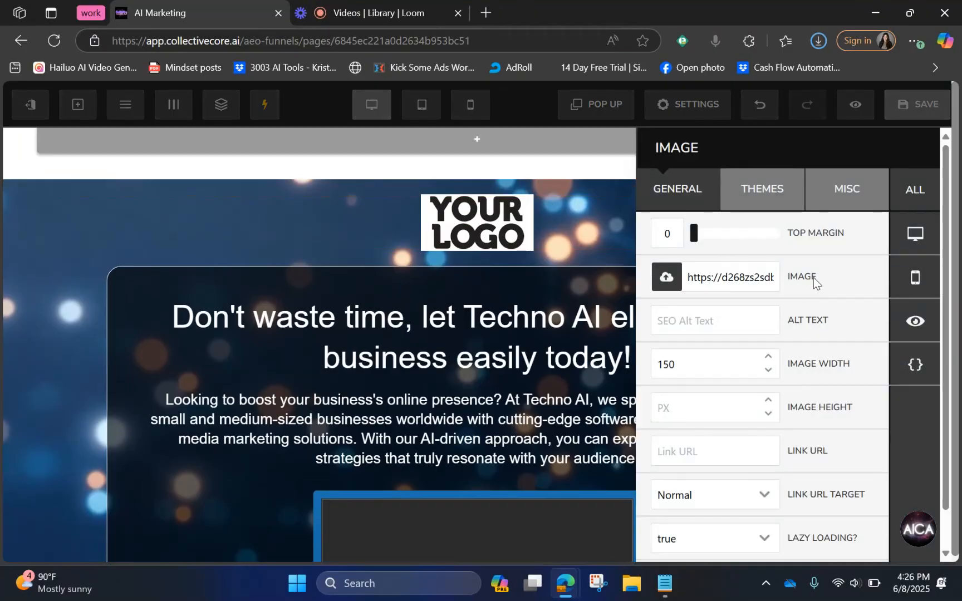
click(667, 278)
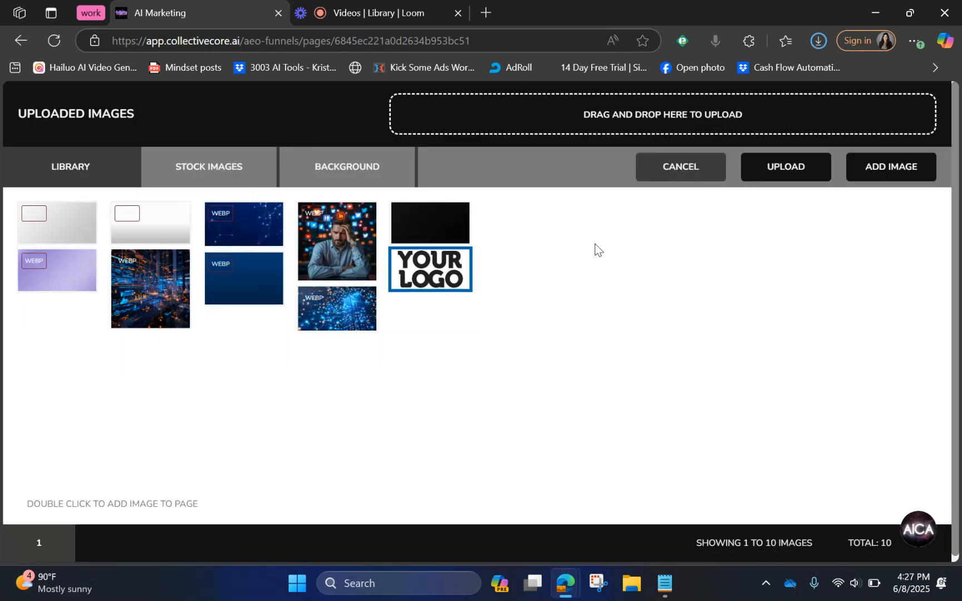
click(799, 176)
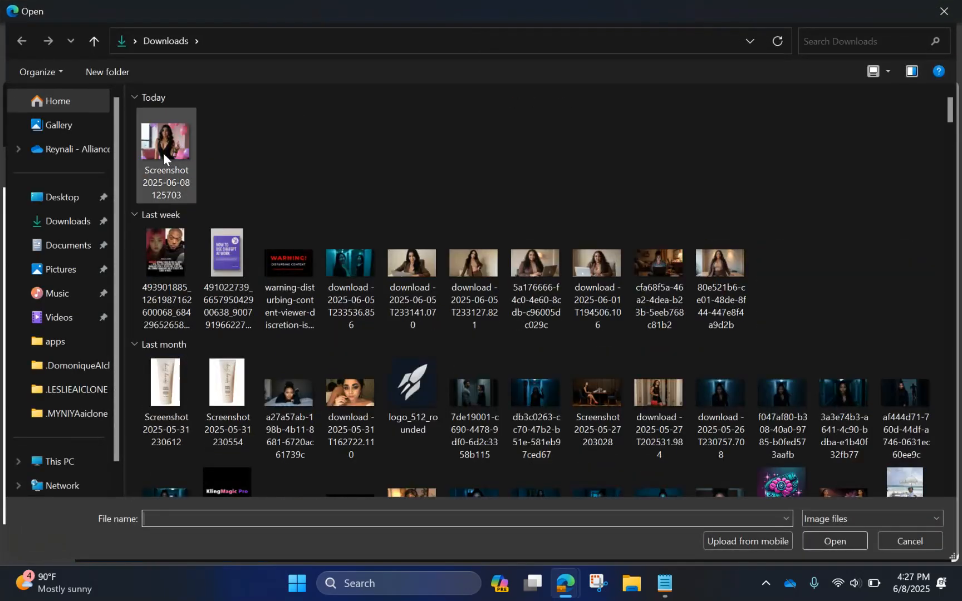
click(161, 152)
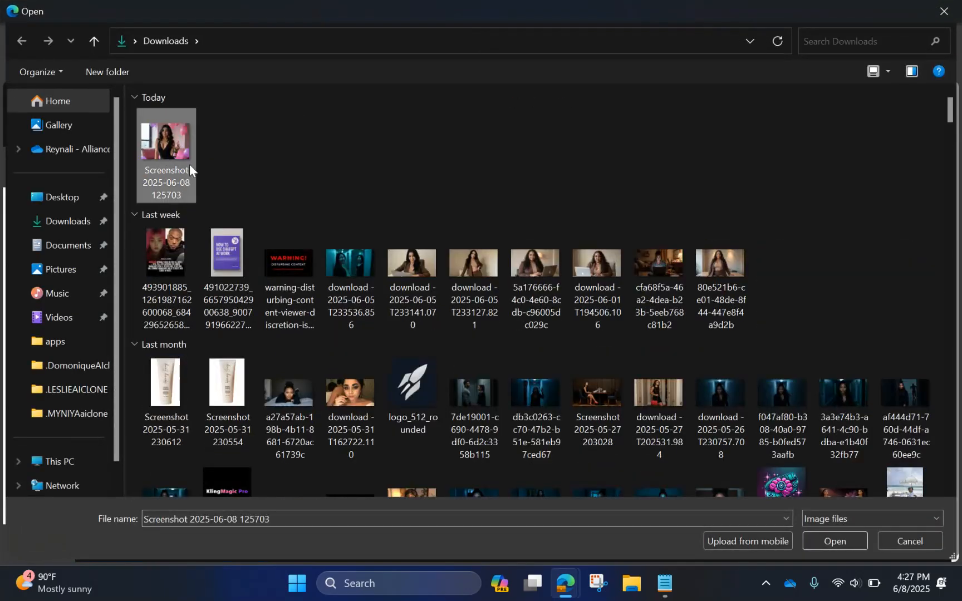
click(824, 538)
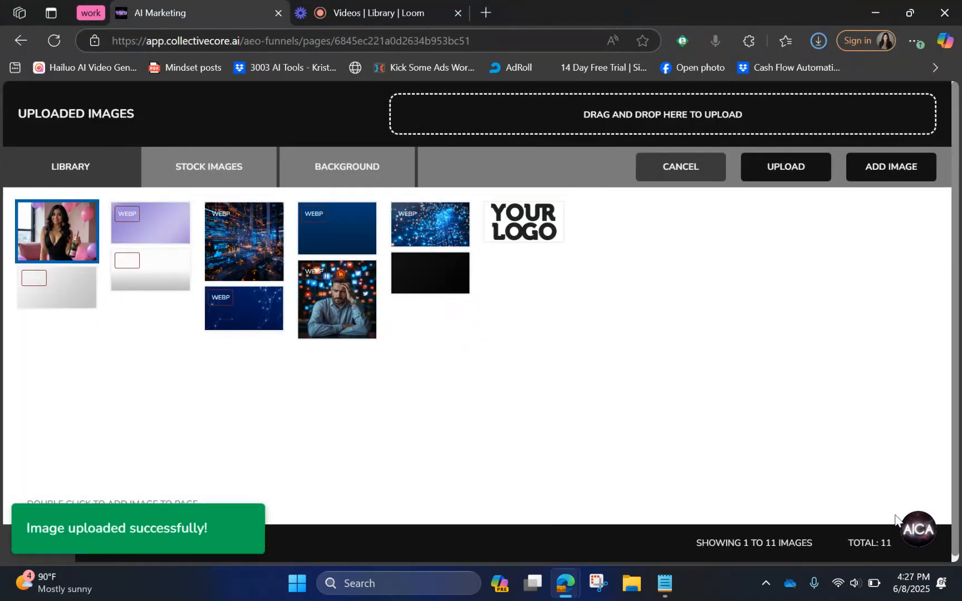
click(897, 174)
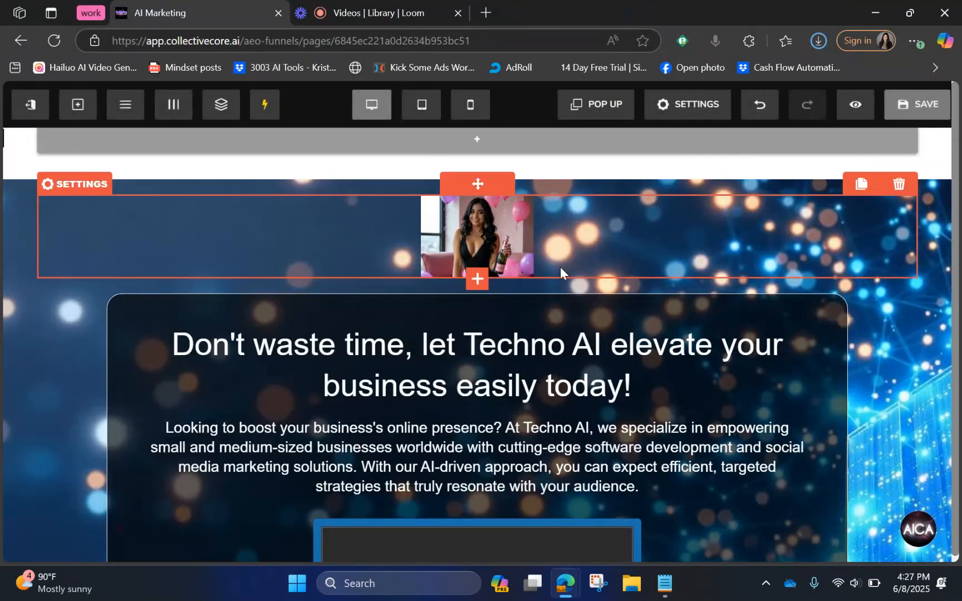
Step: View the general background settings of the hero segment, and close them
click(864, 326)
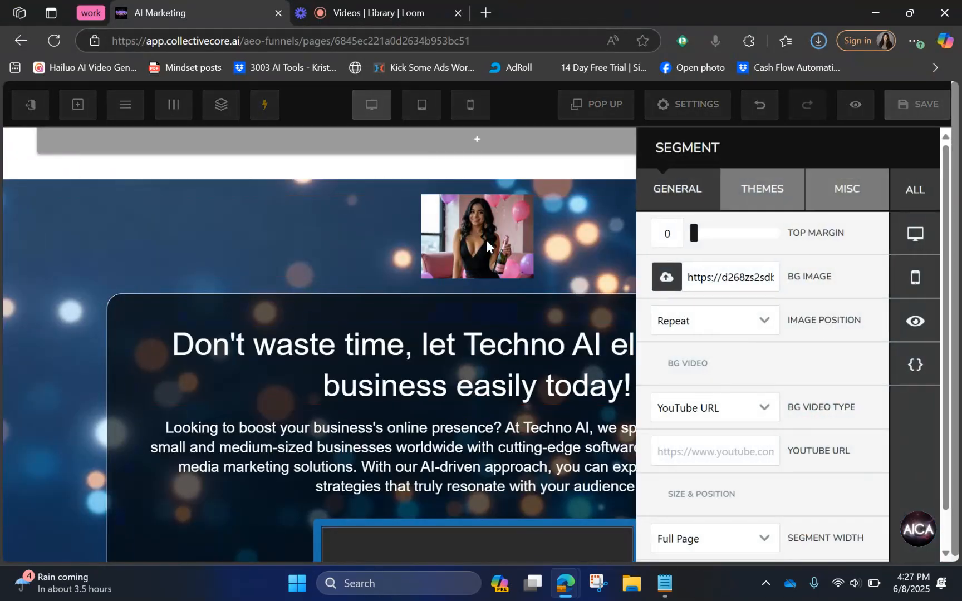
click(557, 240)
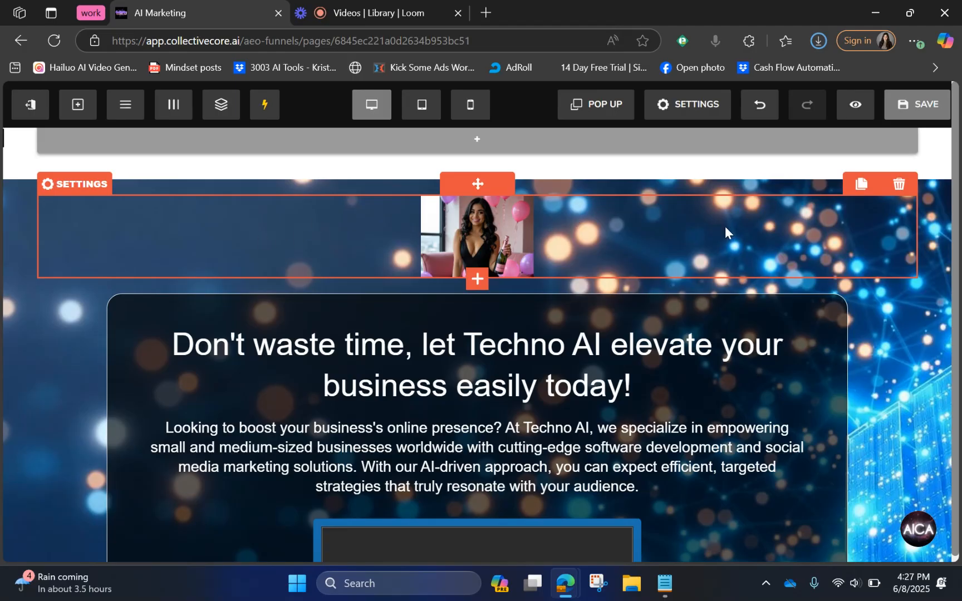
Step: Delete the empty full-width segment above the logo image at the top of the page
scroll(438, 218, down, 1)
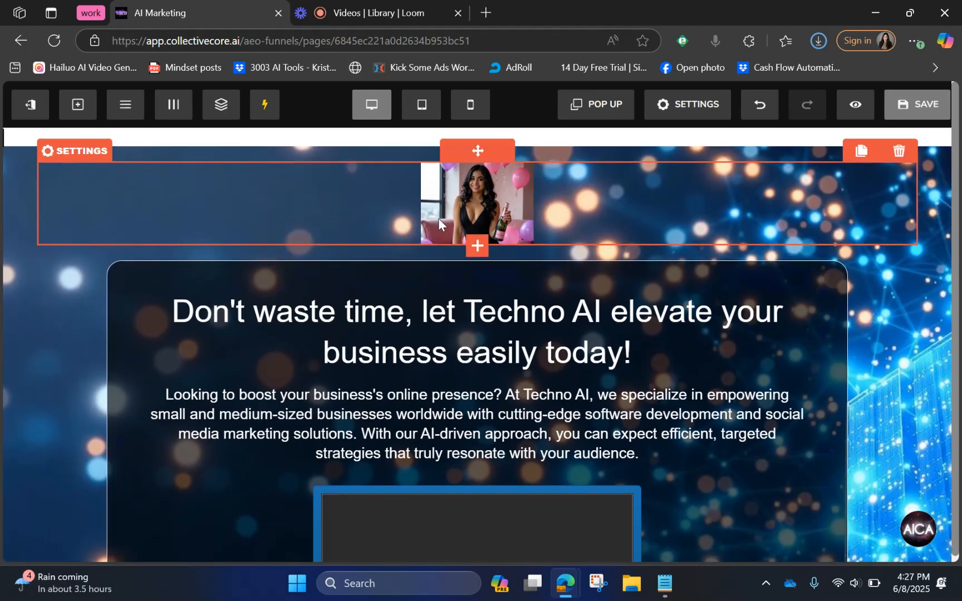
scroll(401, 426, down, 2)
scroll(401, 426, down, 20)
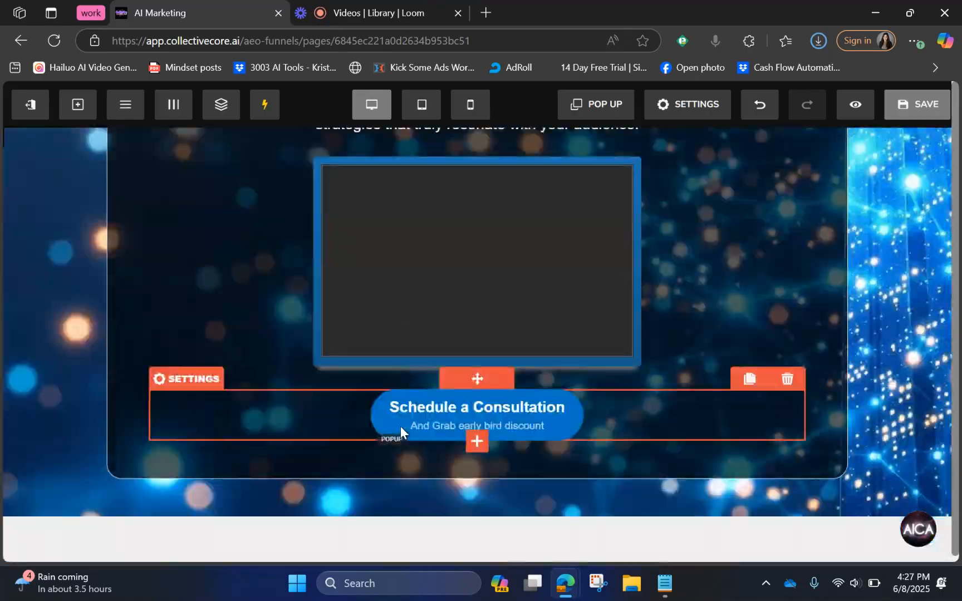
scroll(402, 431, down, 5)
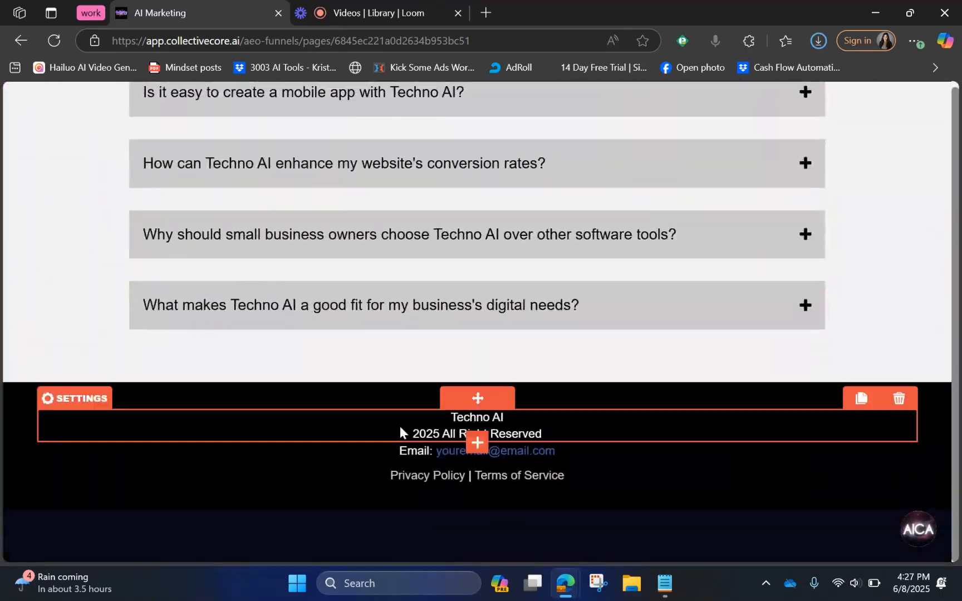
scroll(402, 432, up, 20)
scroll(402, 430, up, 3)
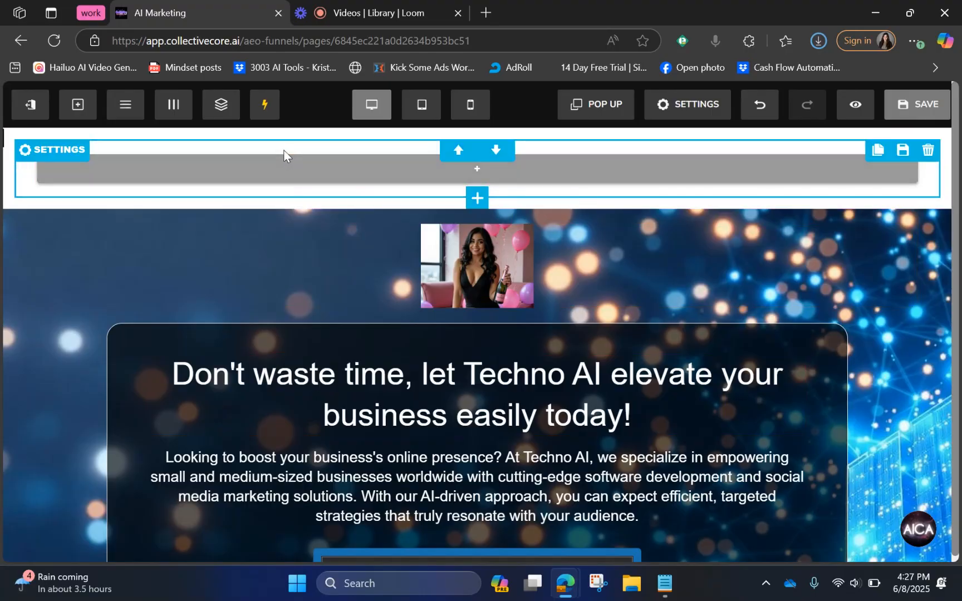
click(283, 149)
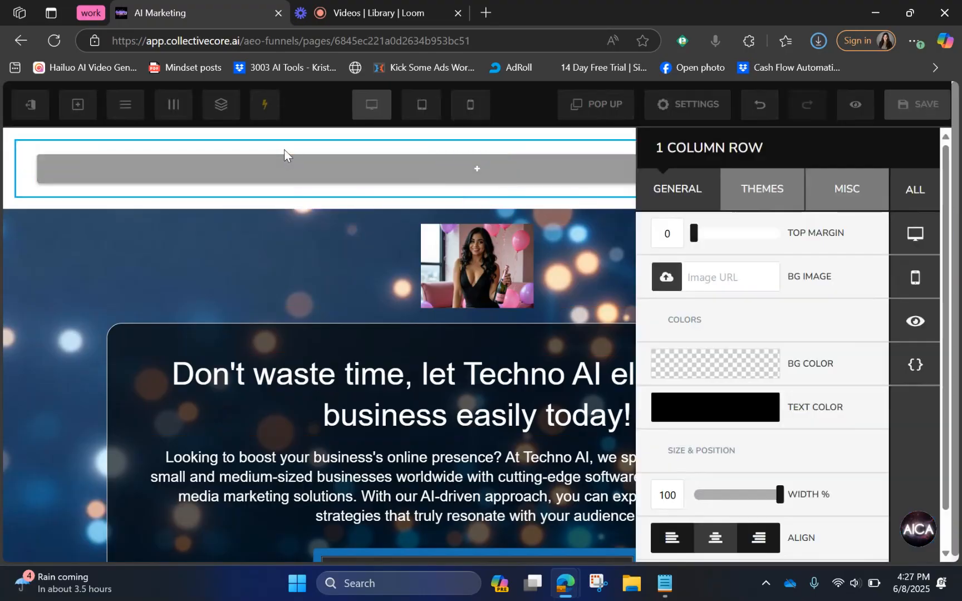
click(478, 210)
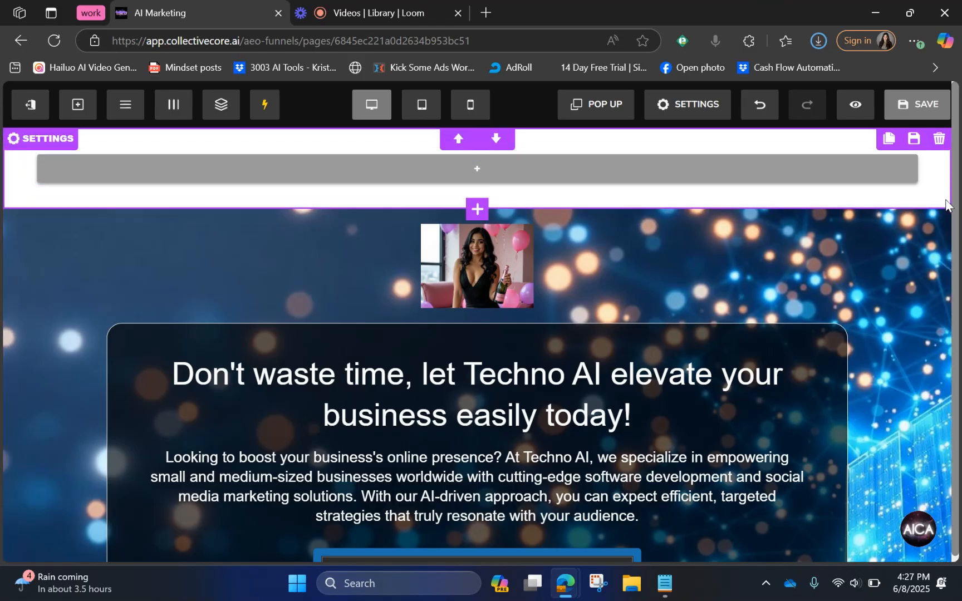
click(938, 140)
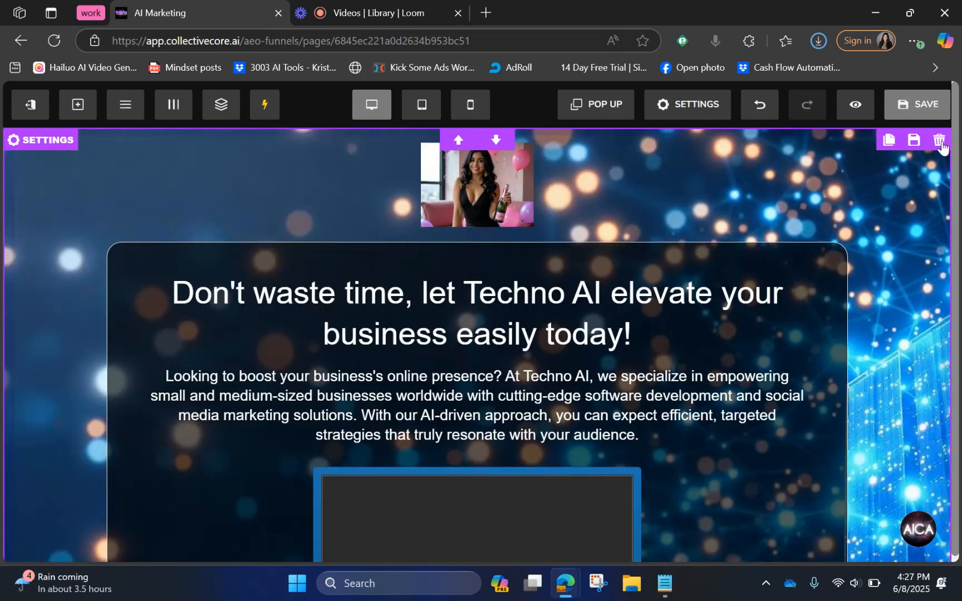
Step: View the list of all page segments in the segment manager, and close it
click(71, 111)
click(98, 166)
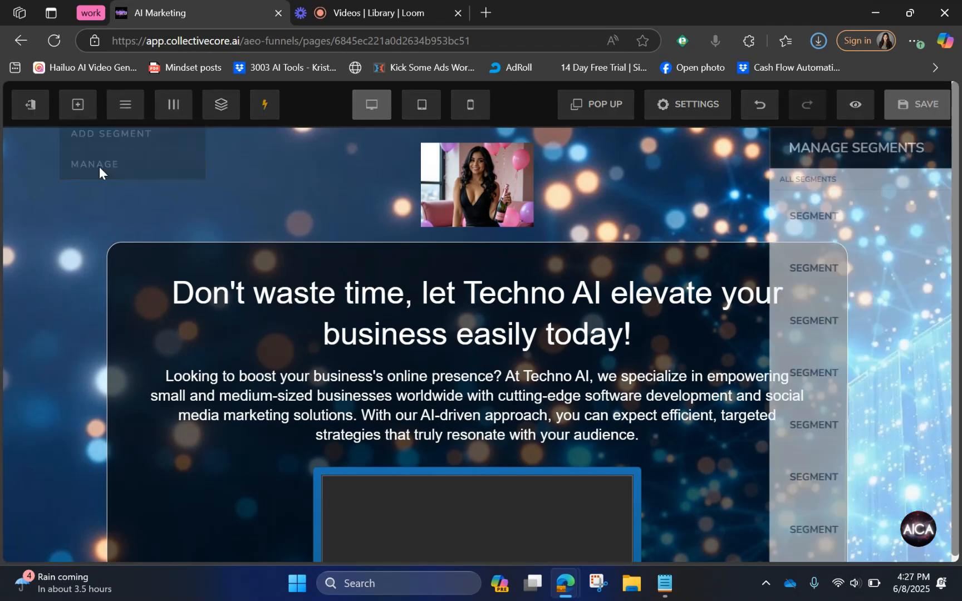
click(462, 174)
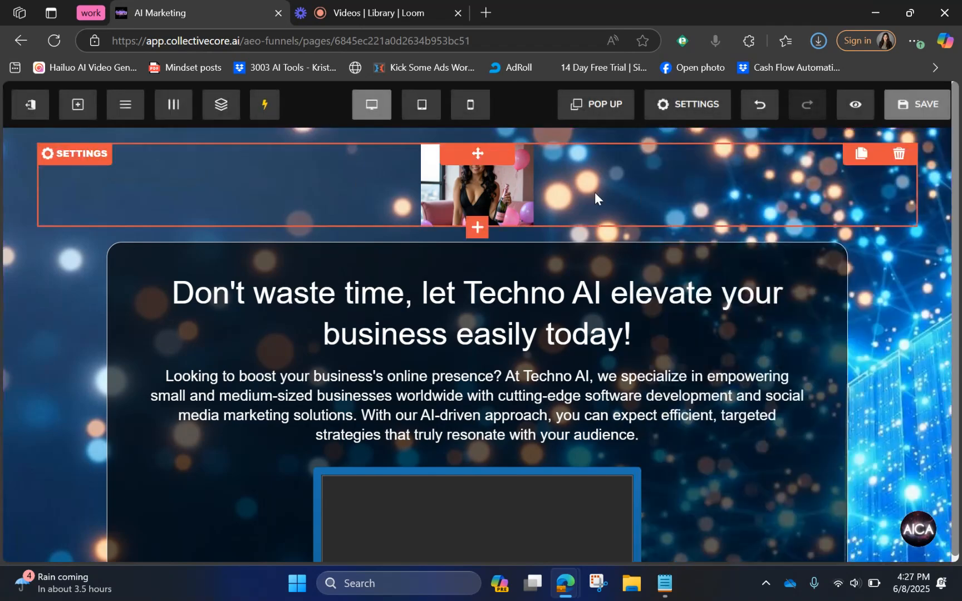
click(88, 118)
click(111, 161)
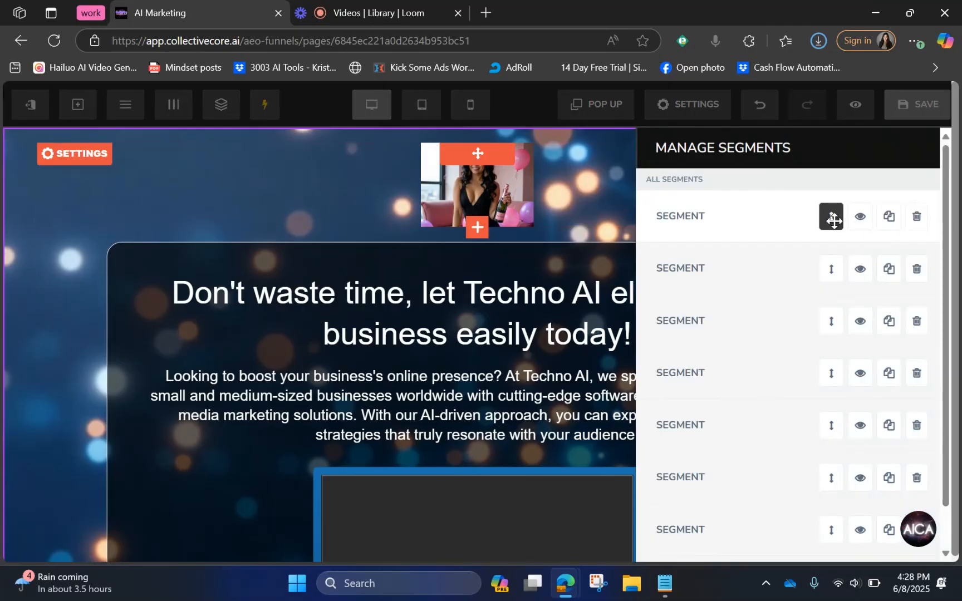
click(620, 238)
Step: Add a 1 Column row directly below the logo image, and delete that row again
click(135, 113)
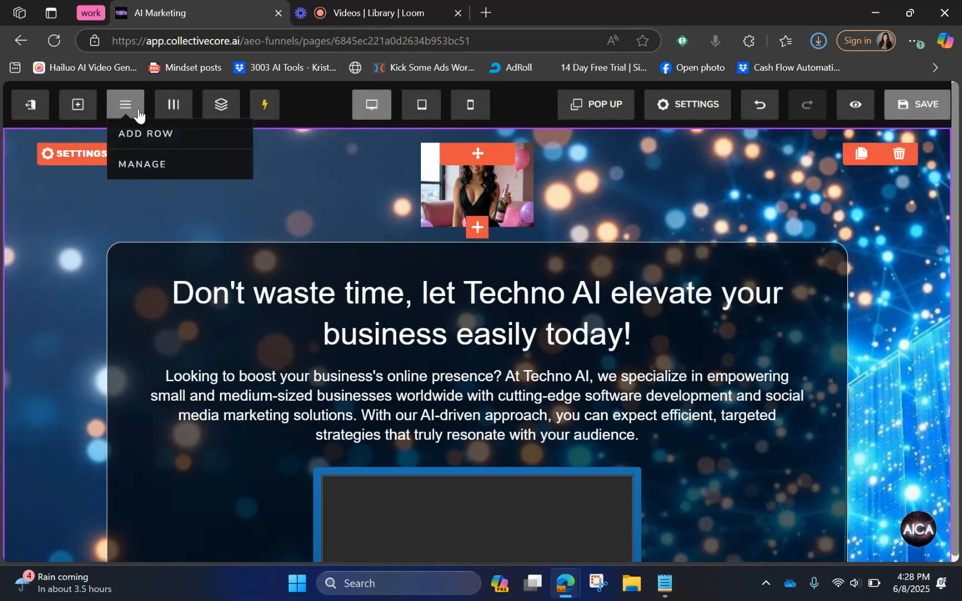
click(142, 138)
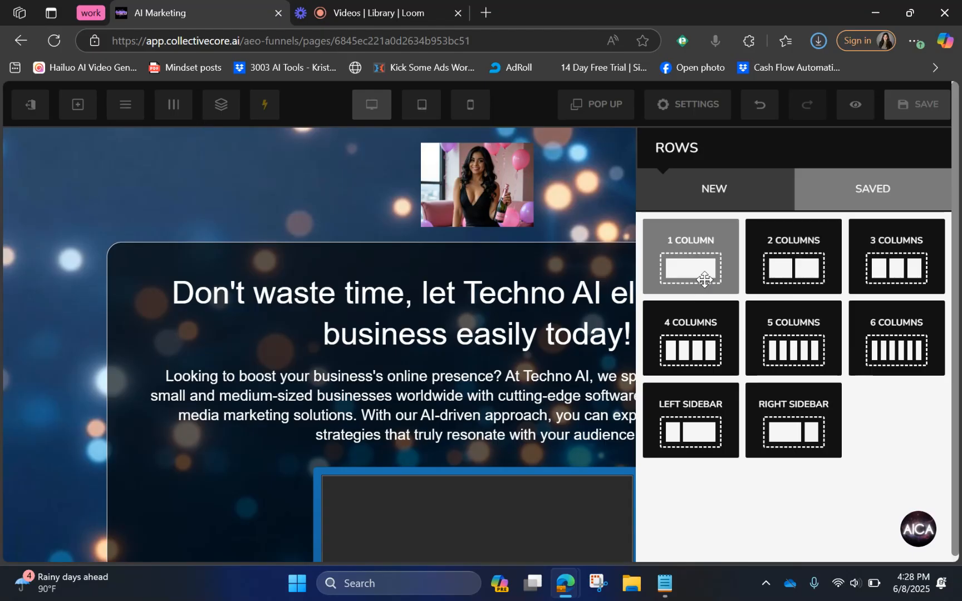
drag(677, 276, 723, 213)
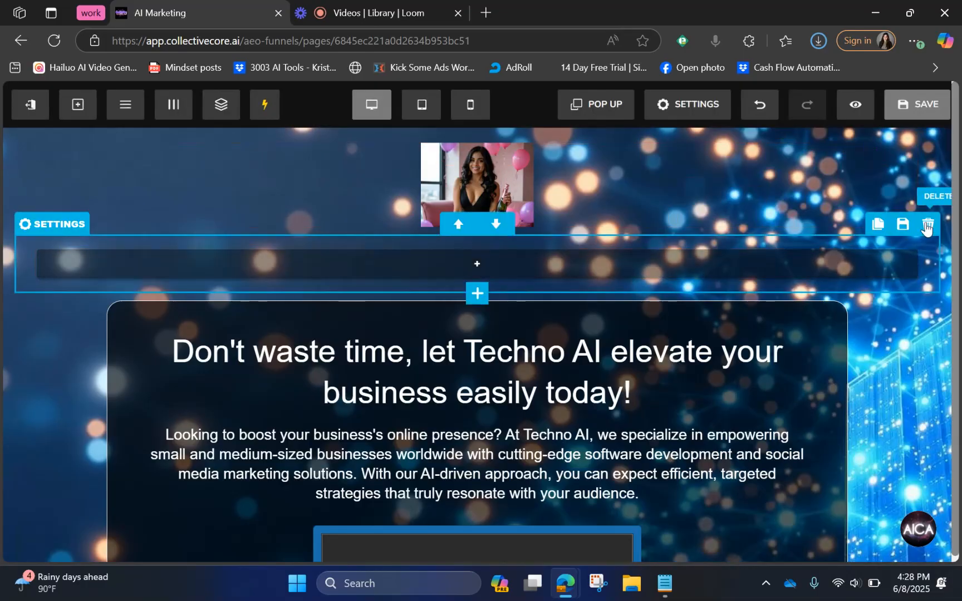
click(900, 223)
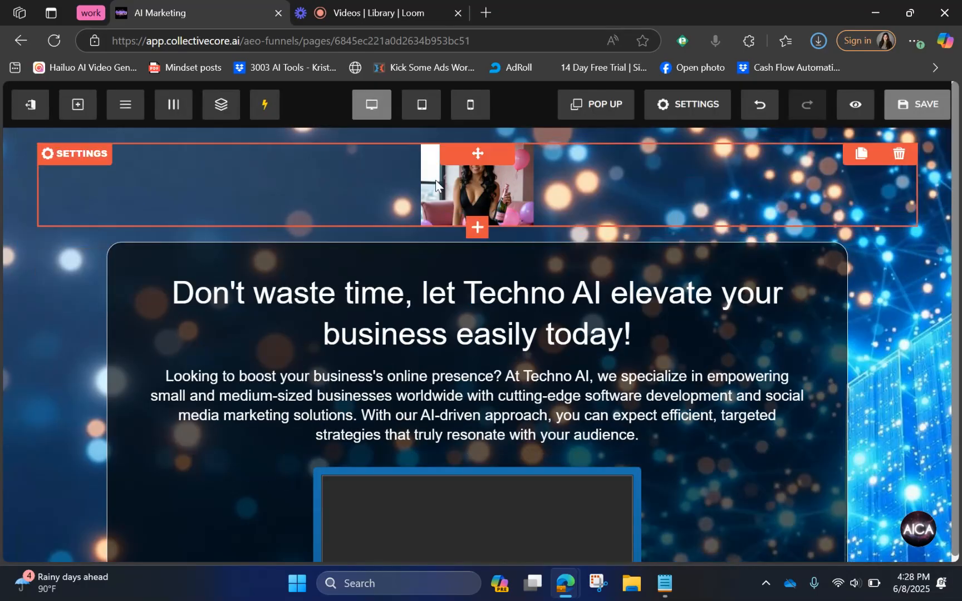
Step: View the column manager, close it, and examine the column layouts used in the page's sections
click(182, 108)
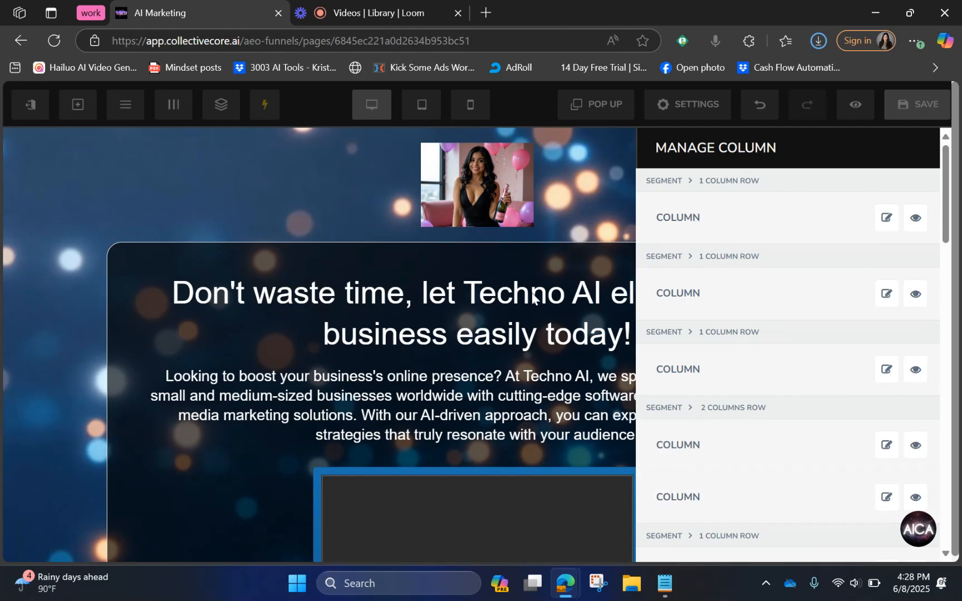
click(65, 307)
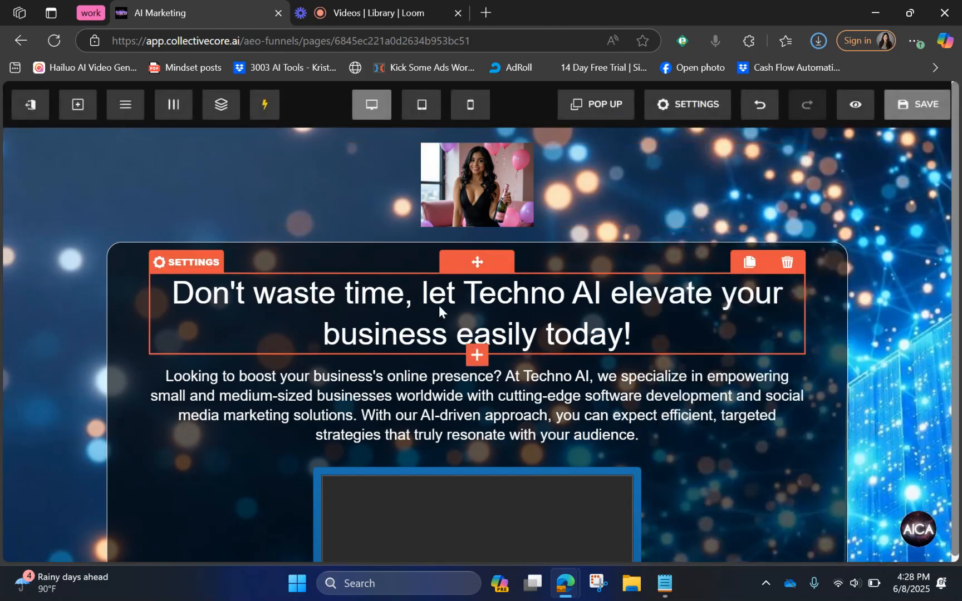
scroll(438, 305, down, 15)
scroll(440, 310, up, 3)
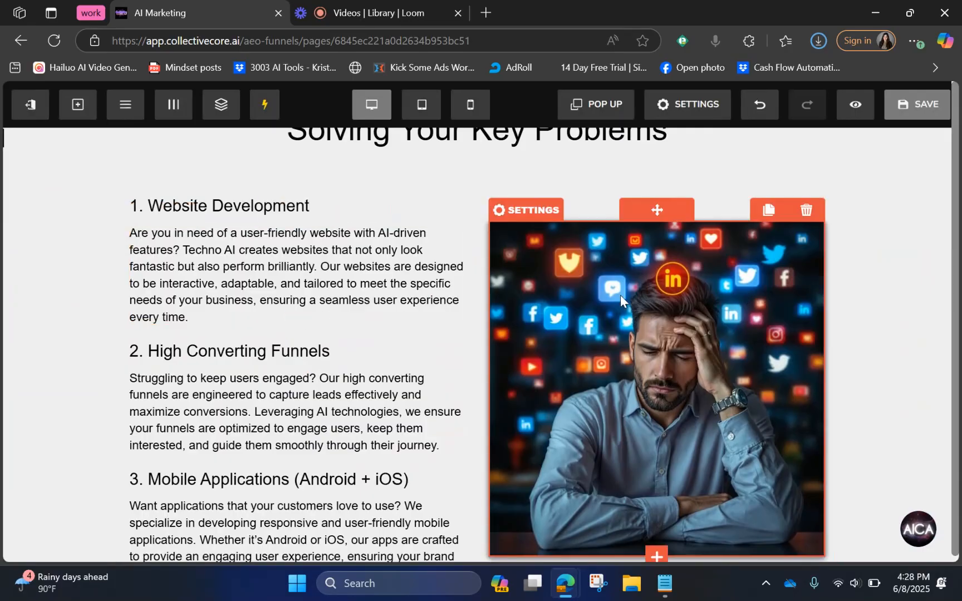
scroll(671, 376, down, 2)
scroll(671, 376, up, 10)
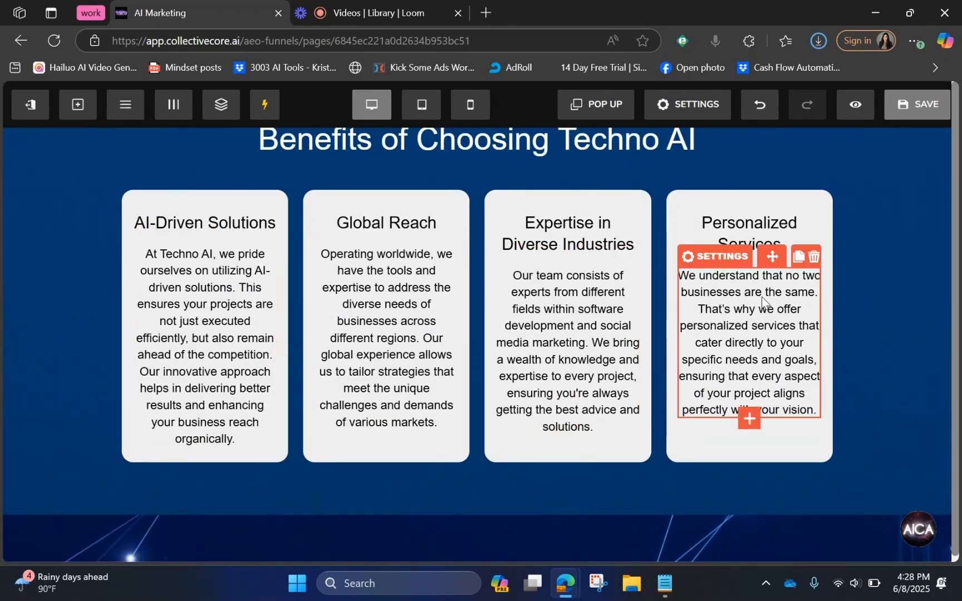
scroll(378, 362, down, 8)
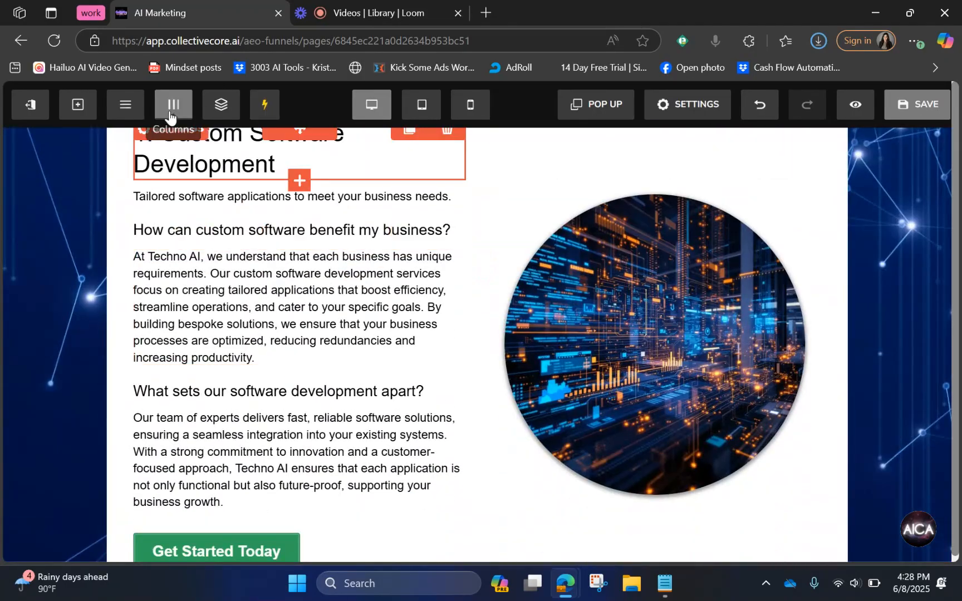
Step: Add a 1 Column row below the box with the "Schedule a Consultation" button in the hero segment
click(223, 116)
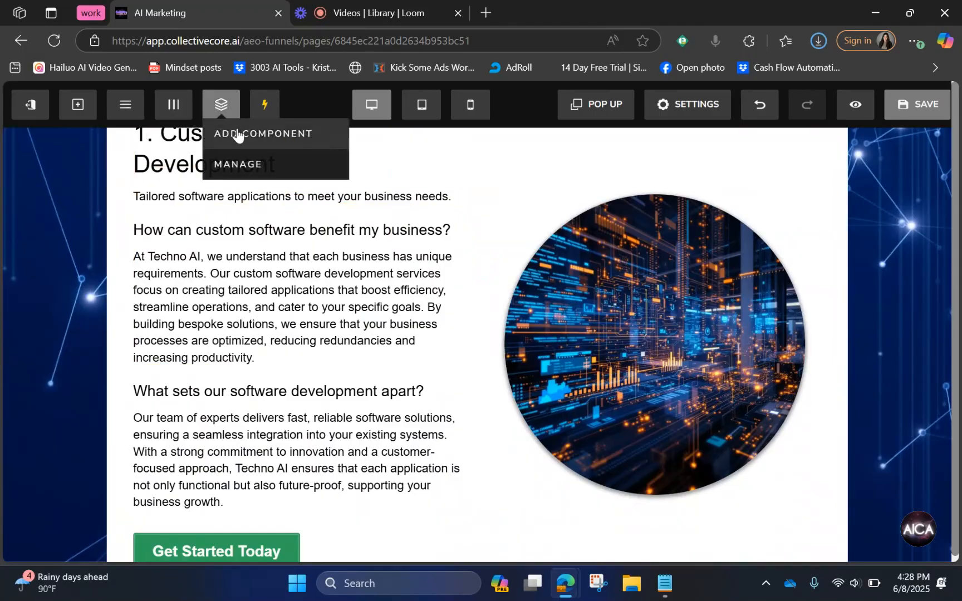
scroll(505, 244, up, 10)
scroll(506, 243, down, 5)
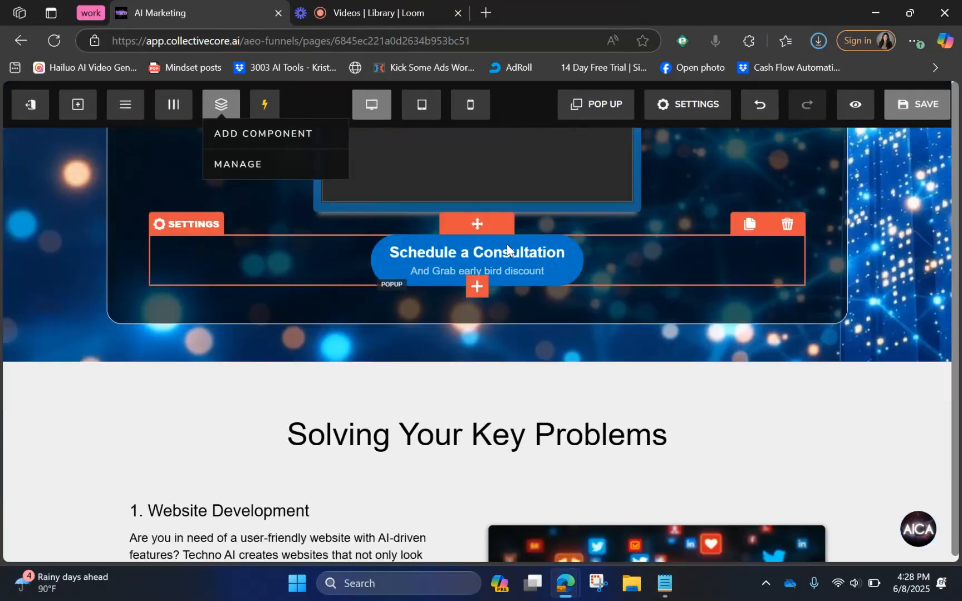
scroll(506, 247, down, 1)
click(478, 282)
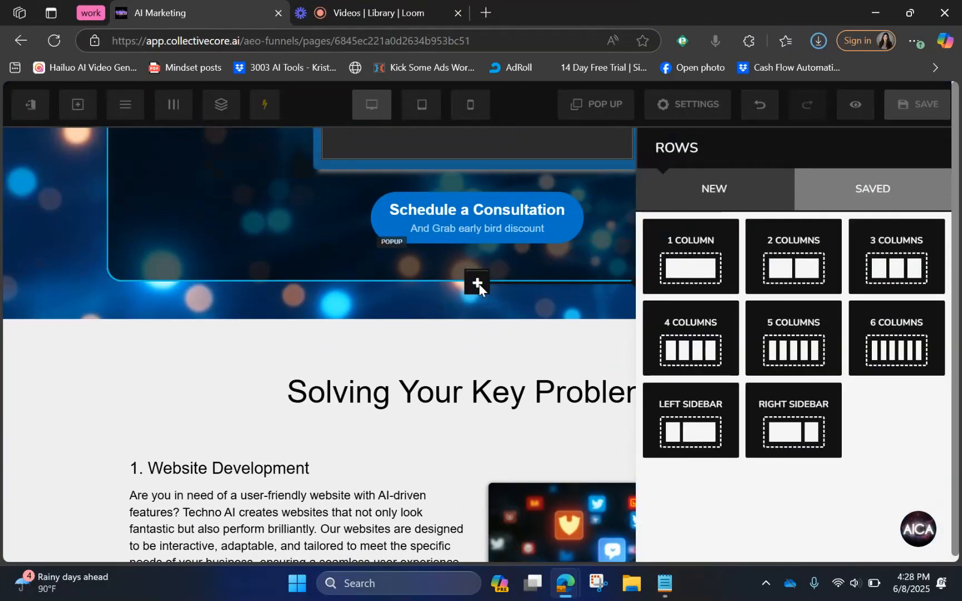
click(689, 245)
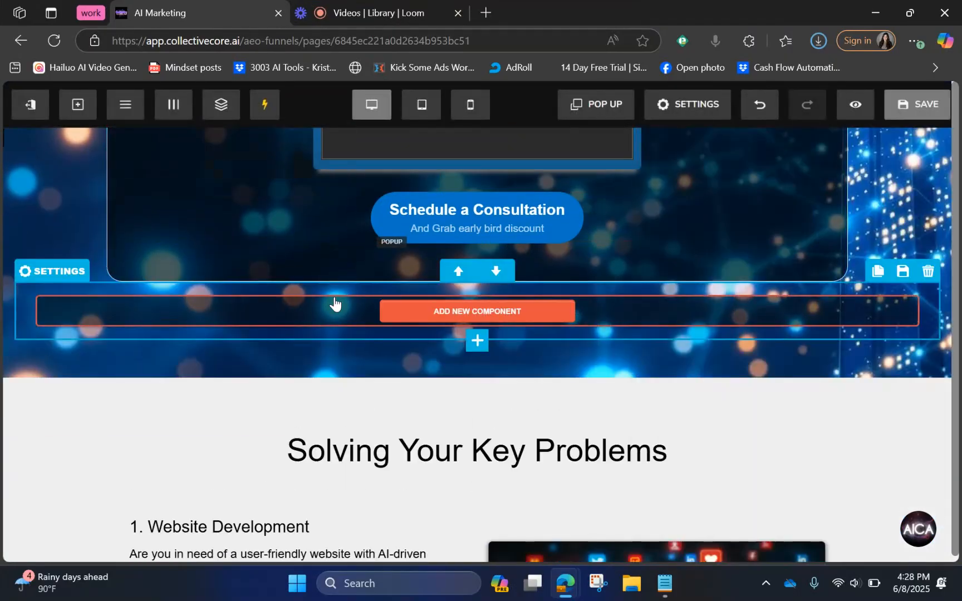
Step: Open the component library for the new row and examine its Most Used, Text, Media, Form, Checkout and Countdown component groups
click(469, 313)
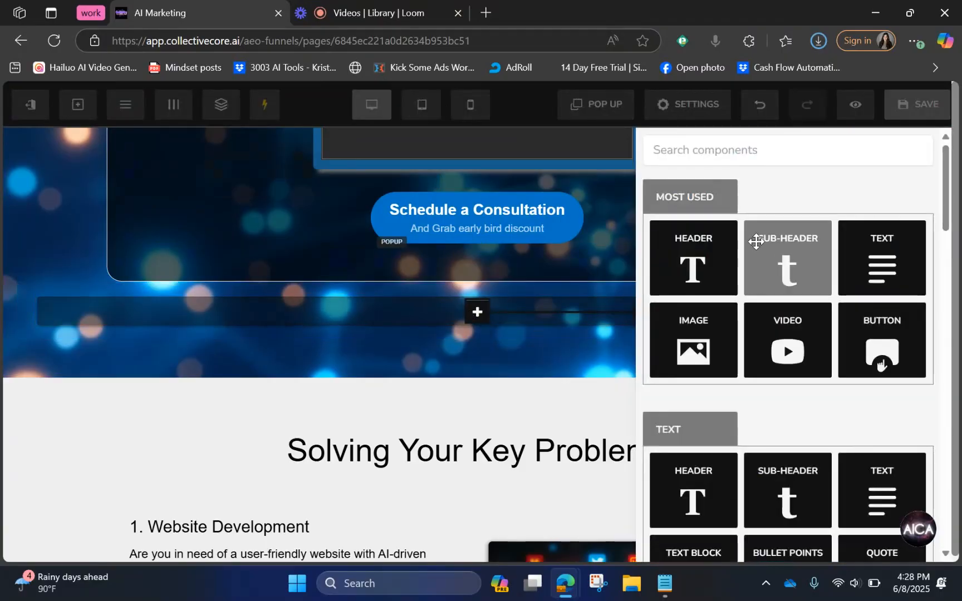
scroll(757, 241, down, 1)
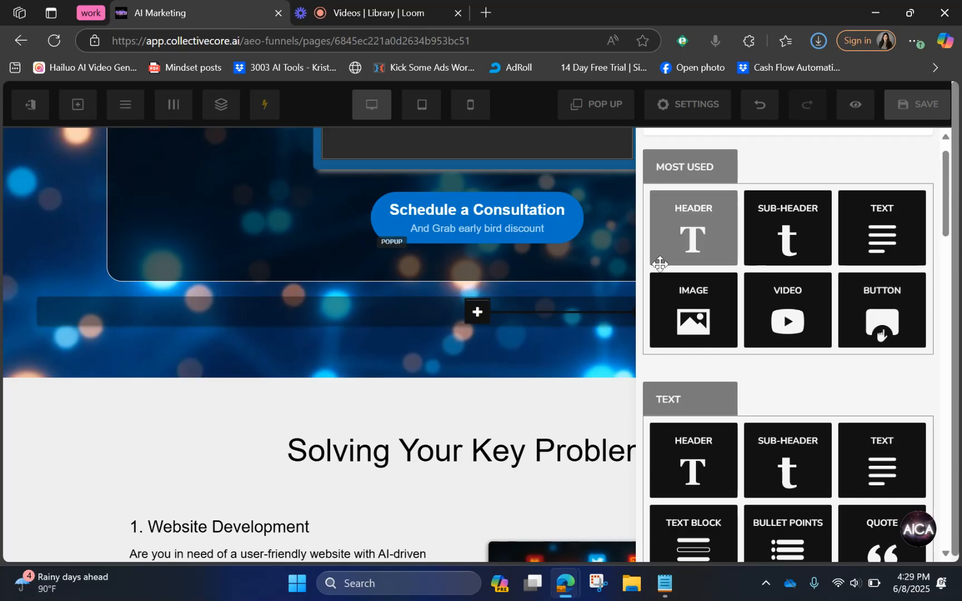
scroll(686, 361, down, 1)
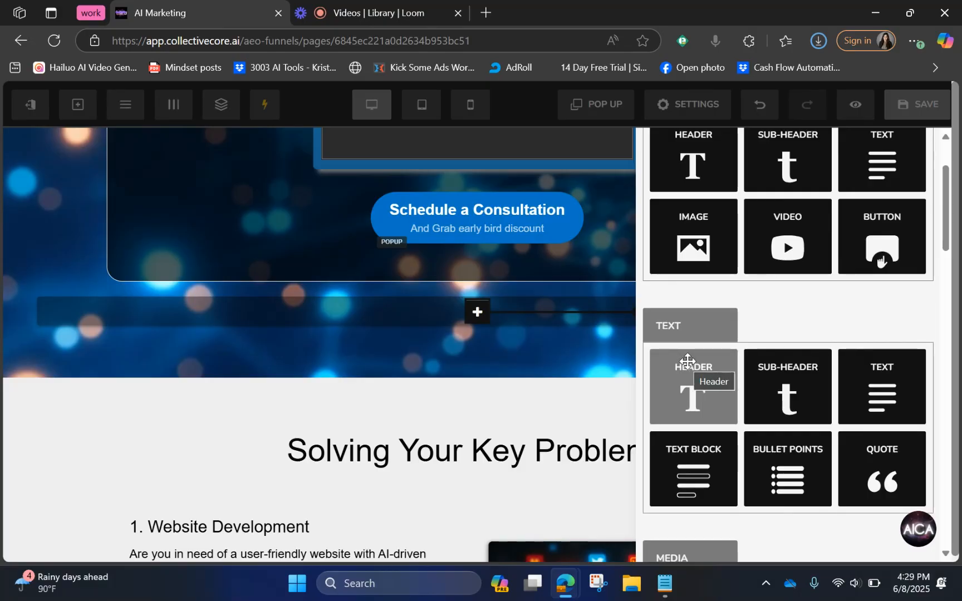
scroll(686, 361, down, 2)
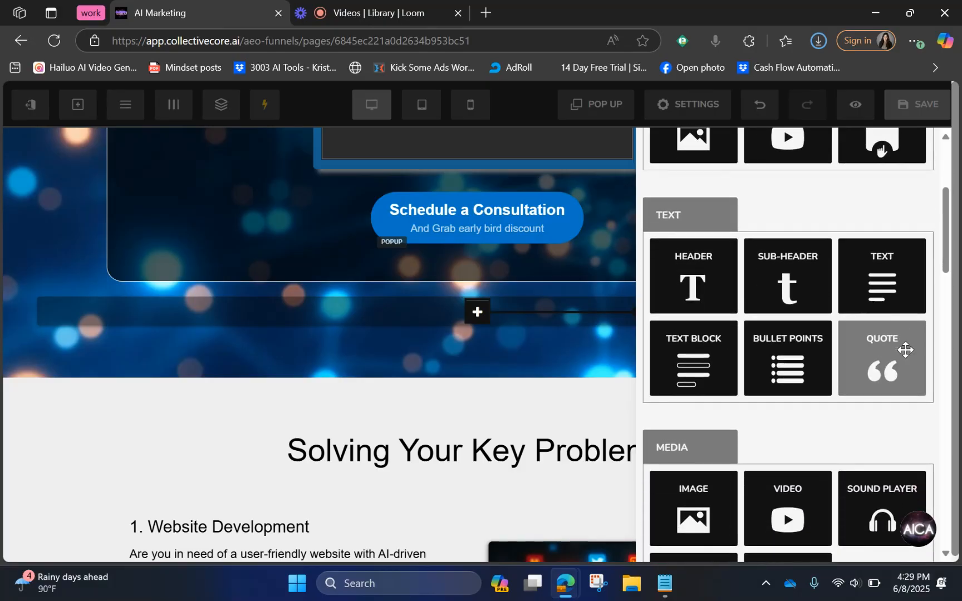
scroll(905, 348, up, 3)
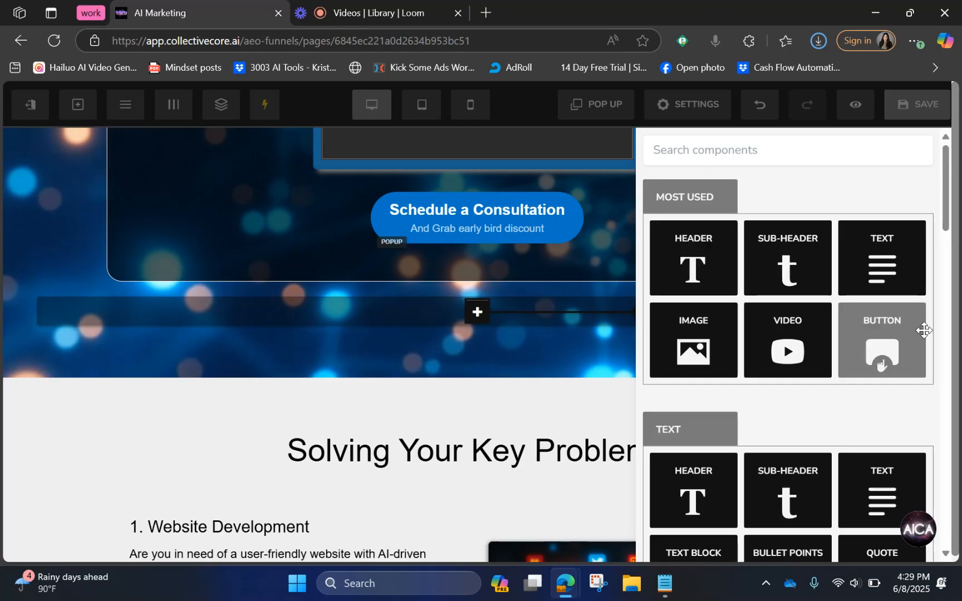
scroll(883, 324, down, 4)
scroll(786, 404, up, 2)
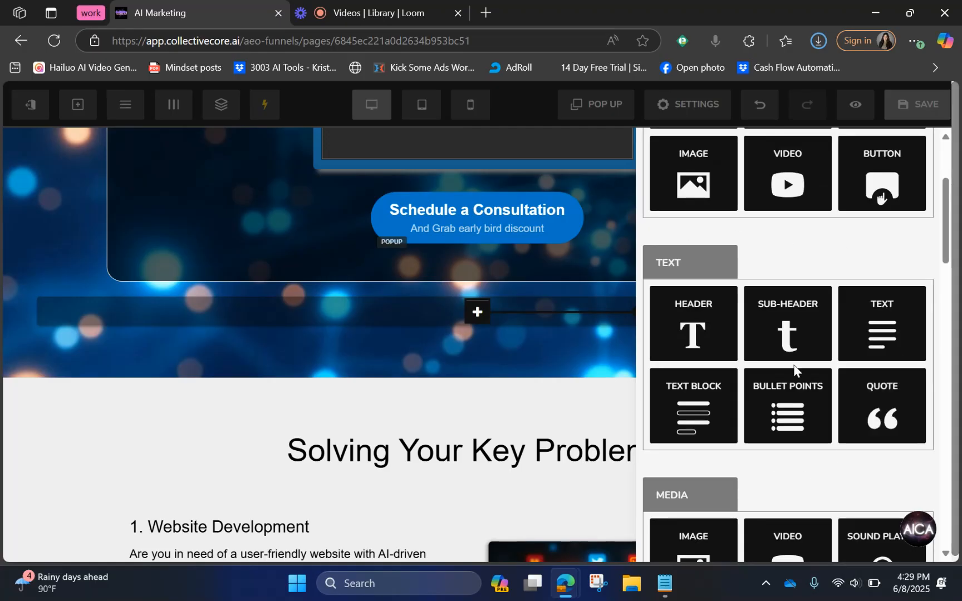
scroll(793, 365, down, 5)
scroll(793, 365, up, 1)
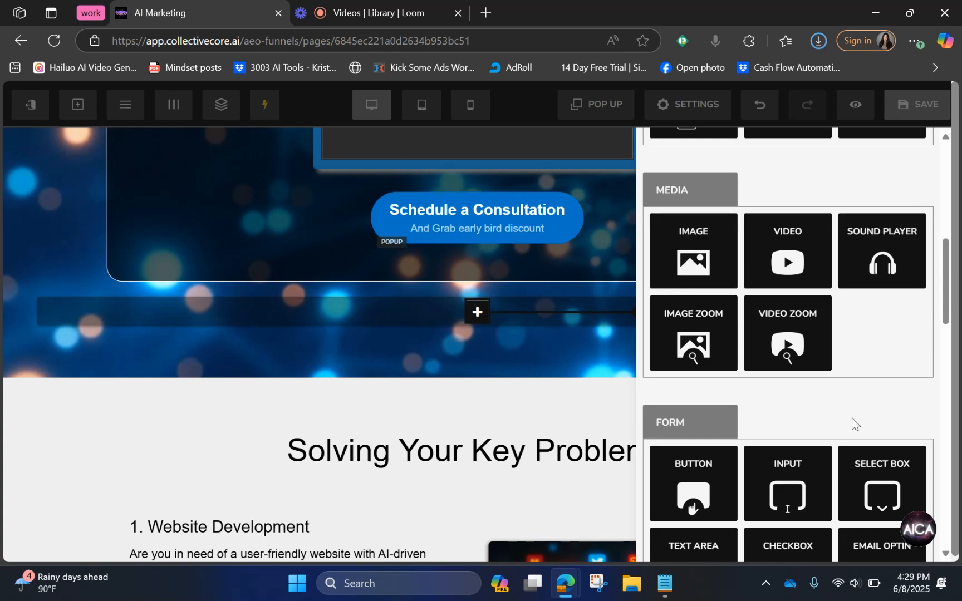
scroll(807, 394, down, 1)
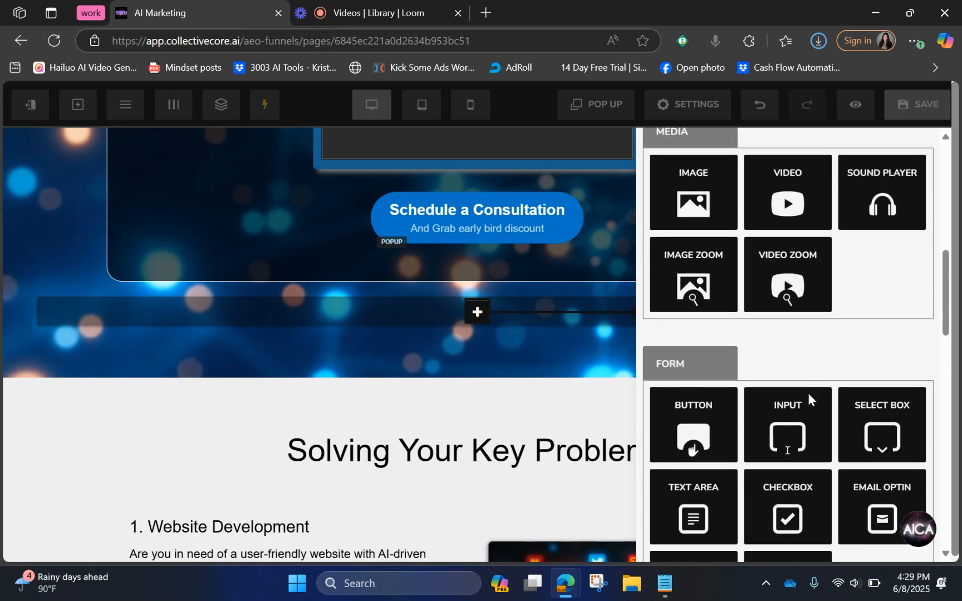
scroll(784, 279, down, 2)
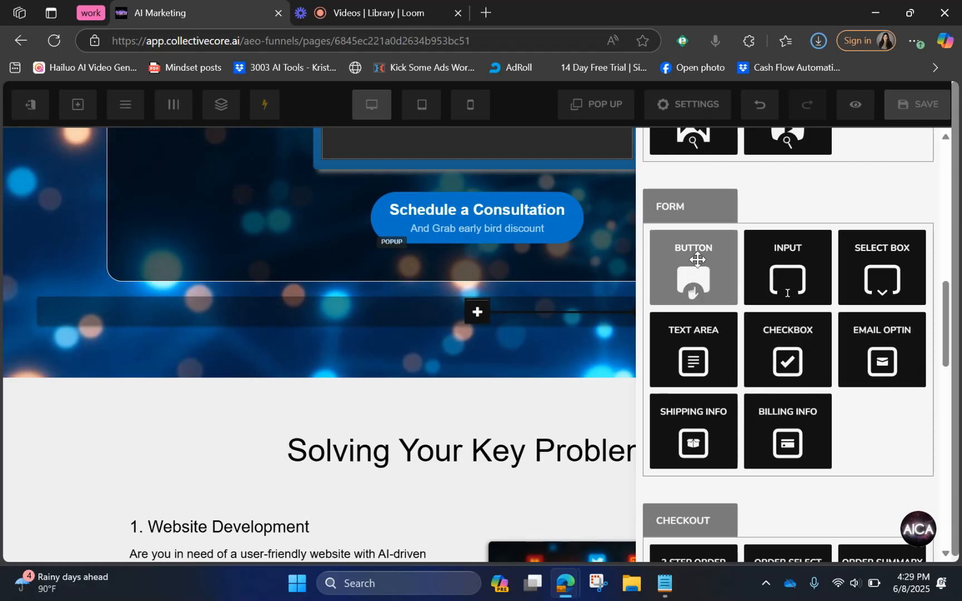
scroll(714, 376, down, 1)
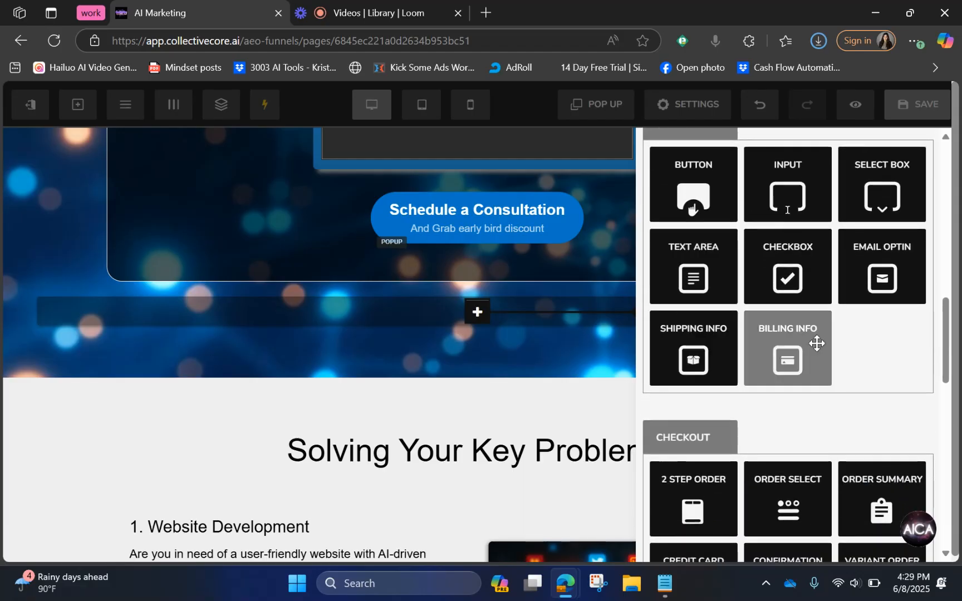
scroll(678, 264, up, 1)
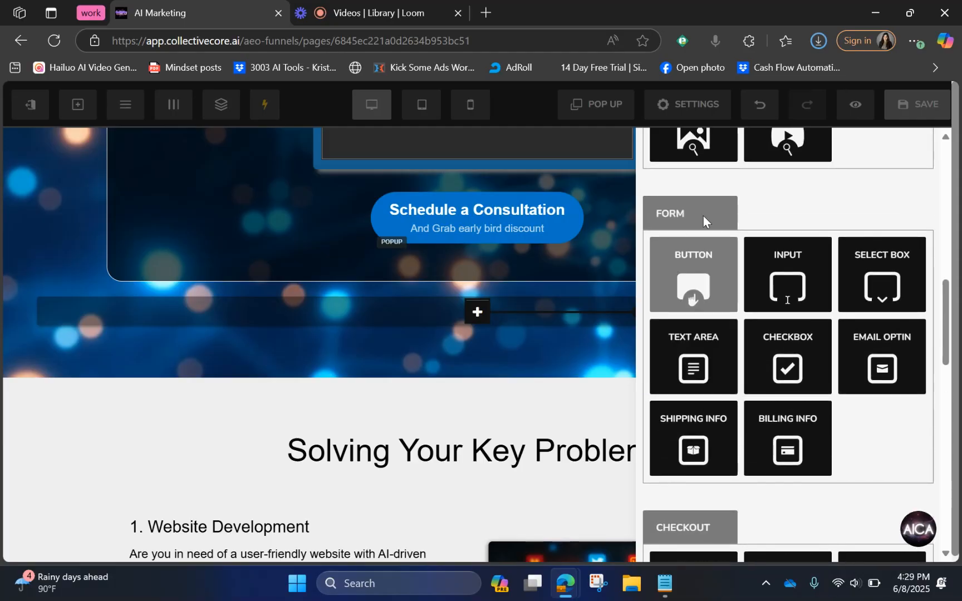
scroll(773, 315, down, 3)
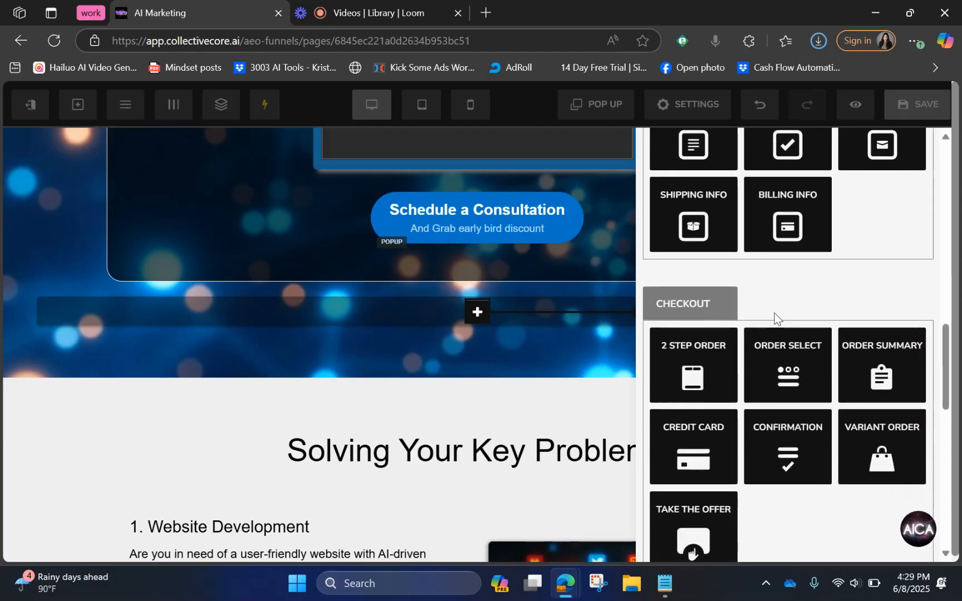
scroll(774, 312, down, 1)
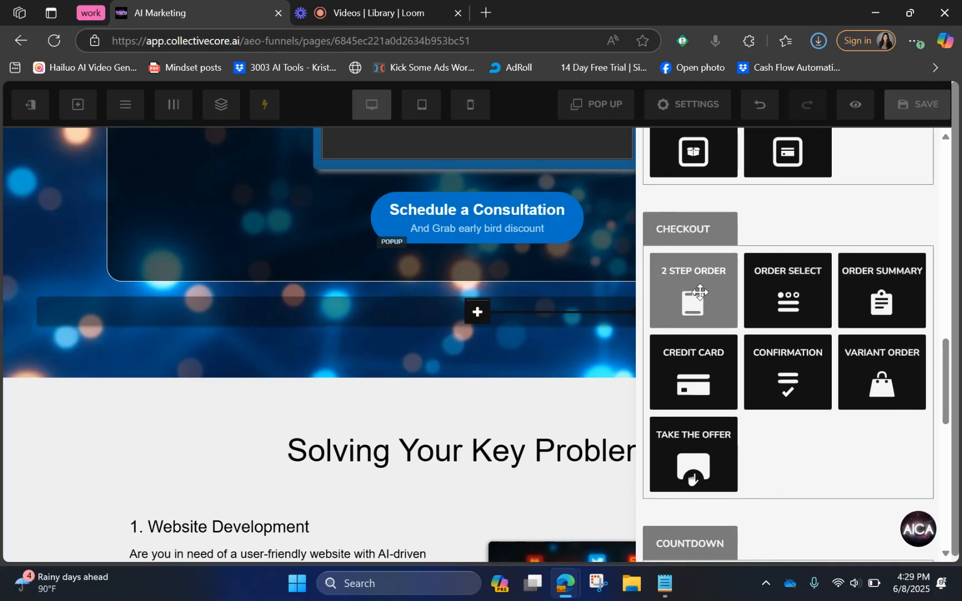
scroll(833, 390, down, 3)
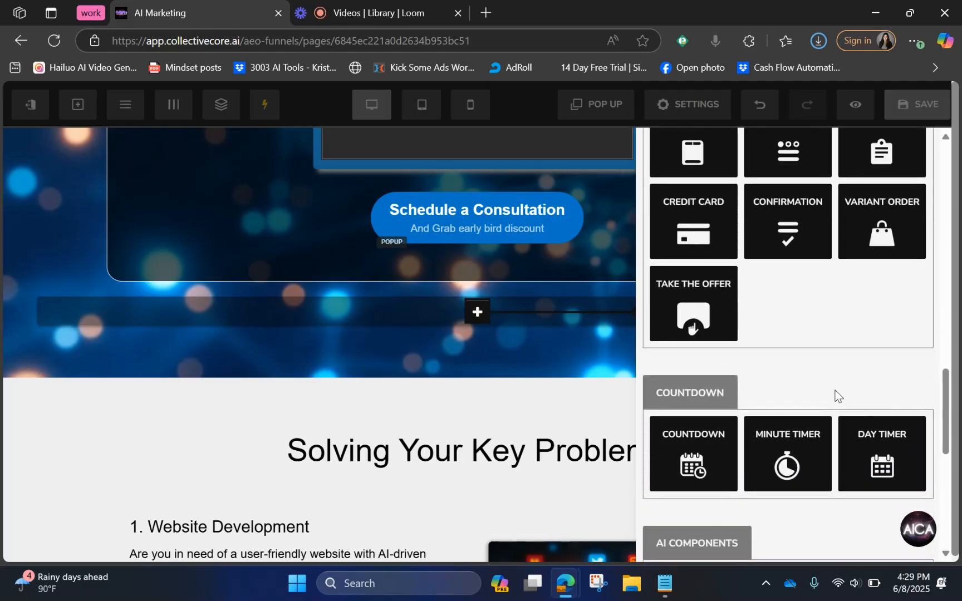
scroll(740, 301, up, 3)
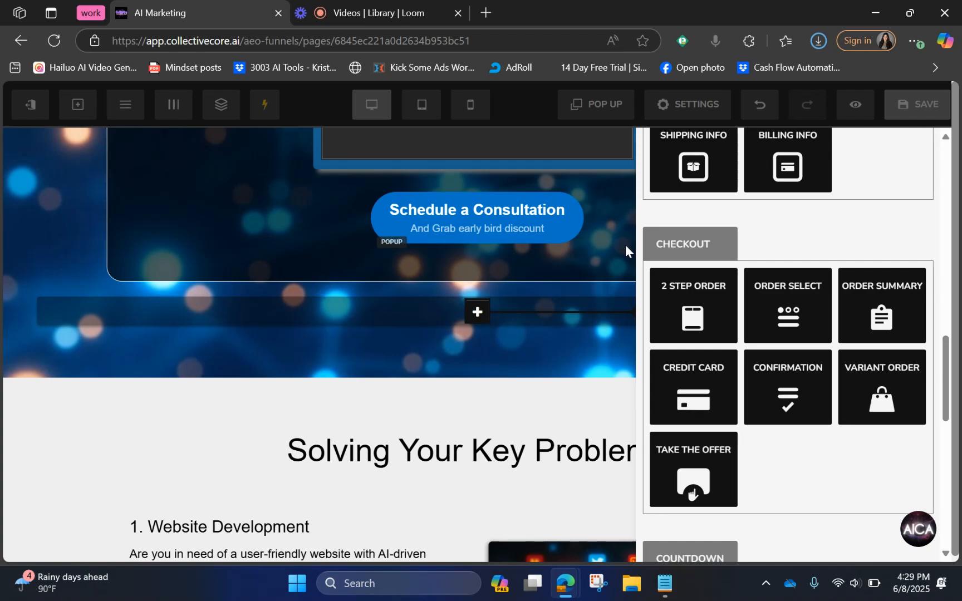
scroll(782, 367, down, 2)
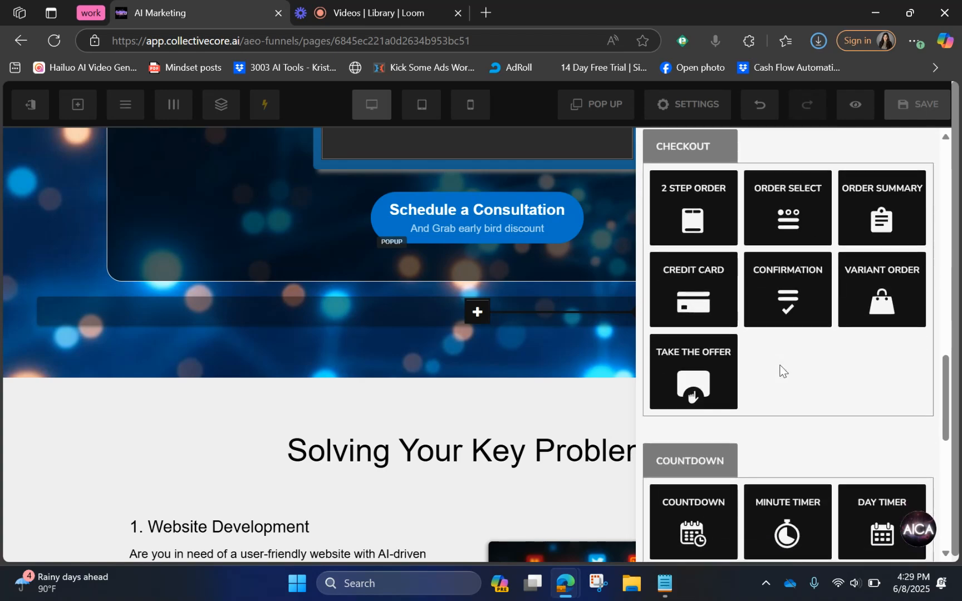
Step: Add a Countdown component to the new row below the hero box and set its end date to 10/06/2025
scroll(782, 370, down, 4)
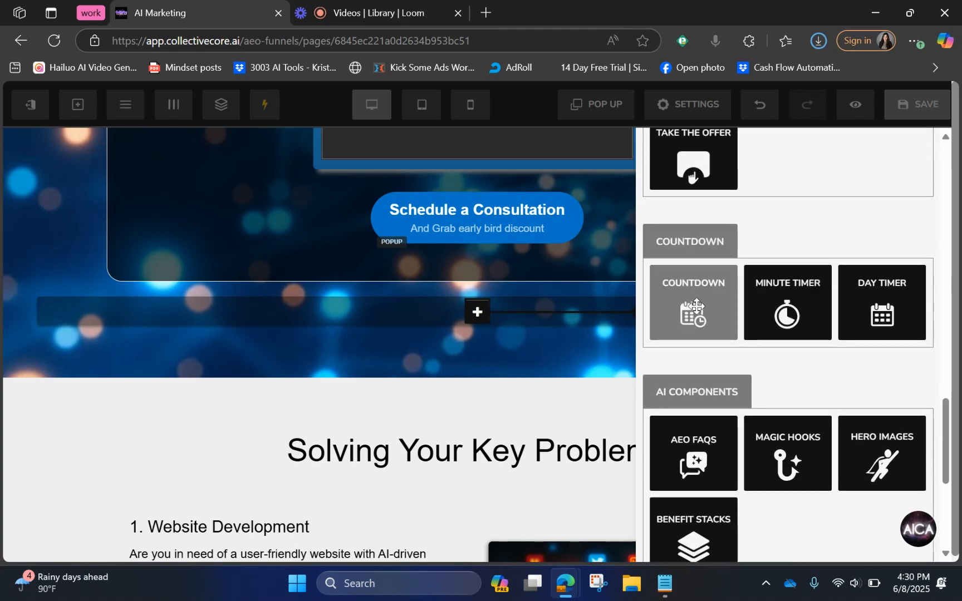
drag(697, 305, 697, 308)
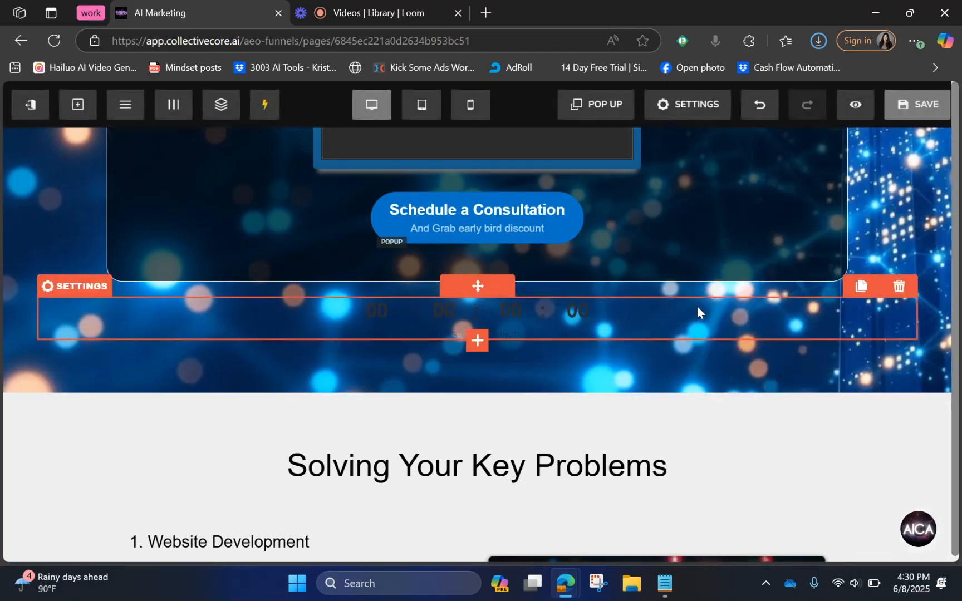
click(409, 324)
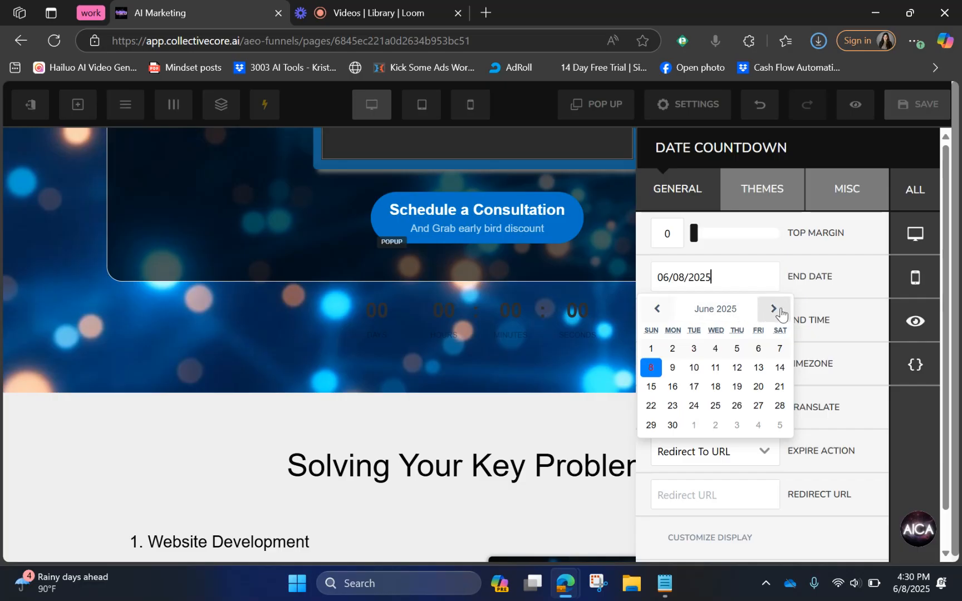
click(774, 309)
click(778, 306)
click(778, 306)
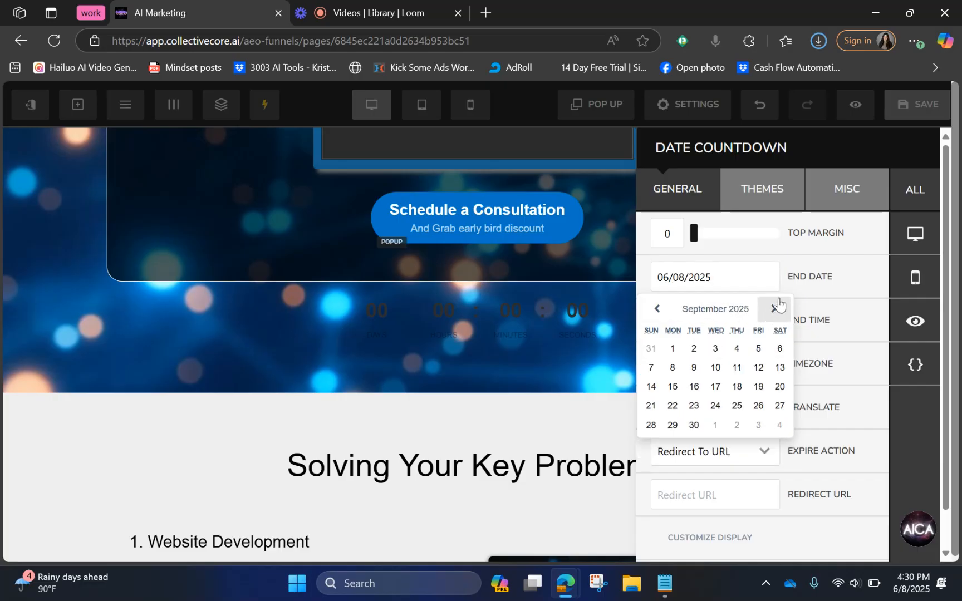
click(778, 306)
click(673, 367)
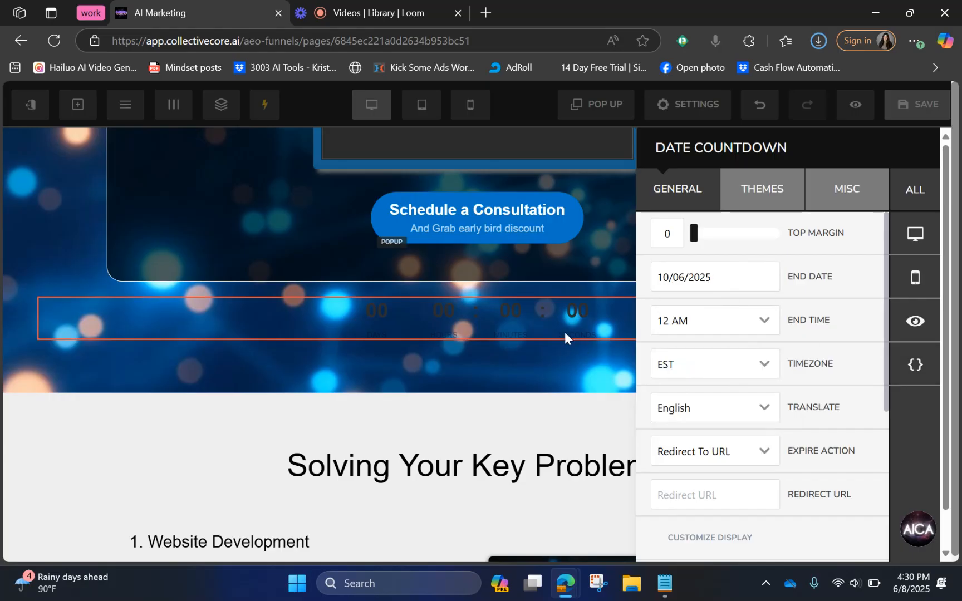
Step: Examine the countdown's general settings, including the timezone, expire action and displayed time units, and glance at its theme and miscellaneous settings
scroll(694, 353, down, 2)
scroll(694, 351, down, 6)
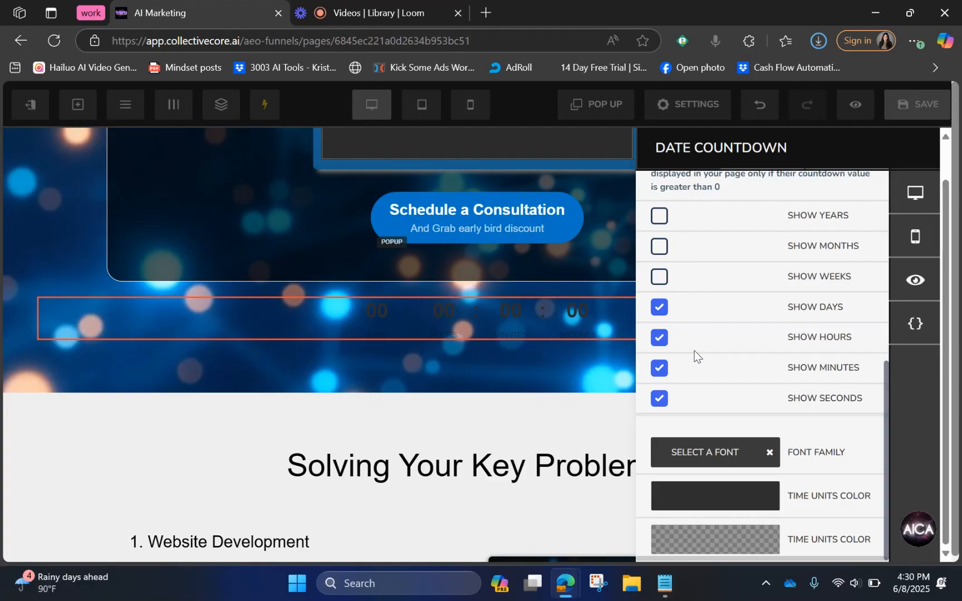
scroll(819, 363, up, 8)
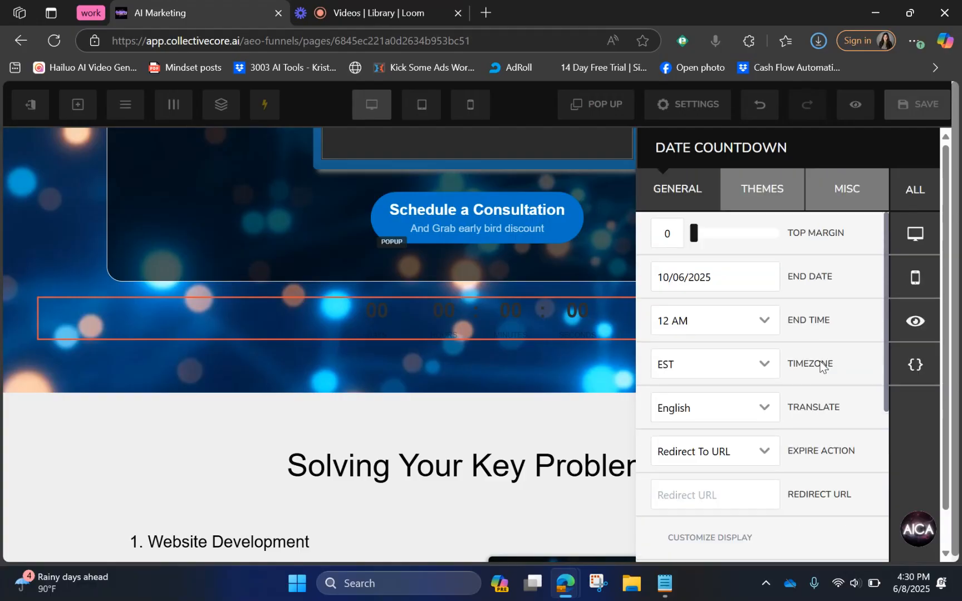
scroll(820, 361, down, 8)
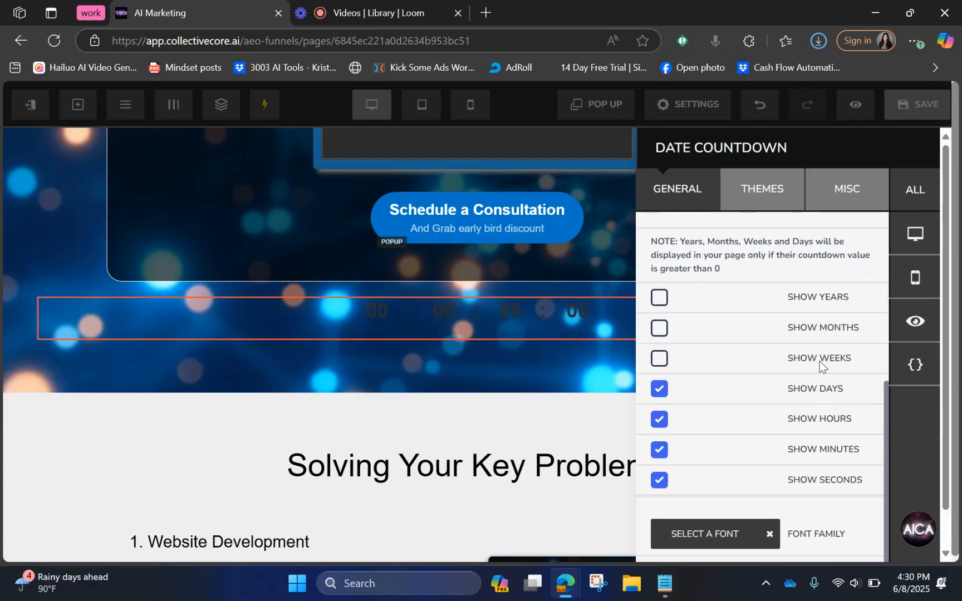
scroll(848, 337, up, 8)
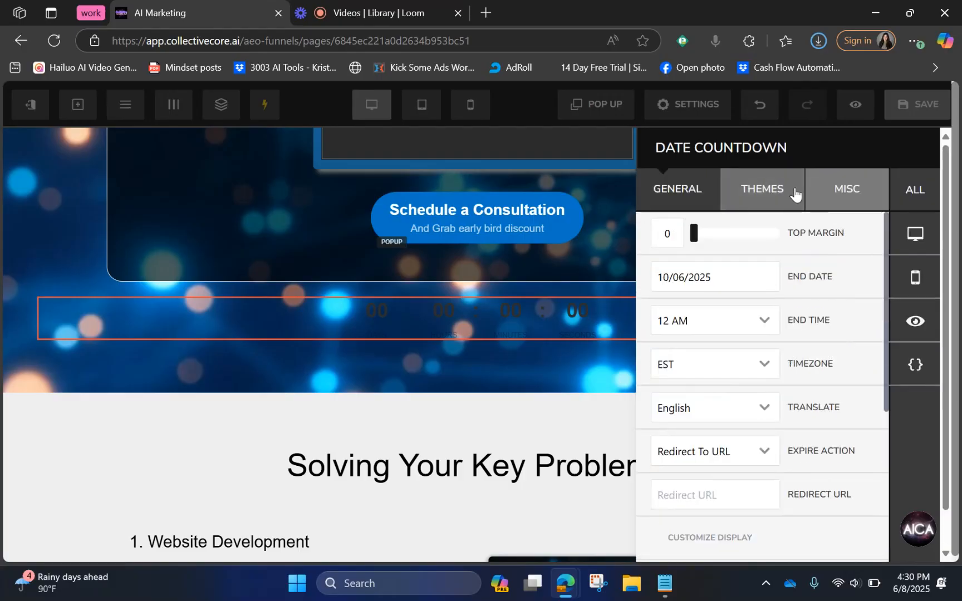
click(776, 204)
click(846, 192)
click(707, 192)
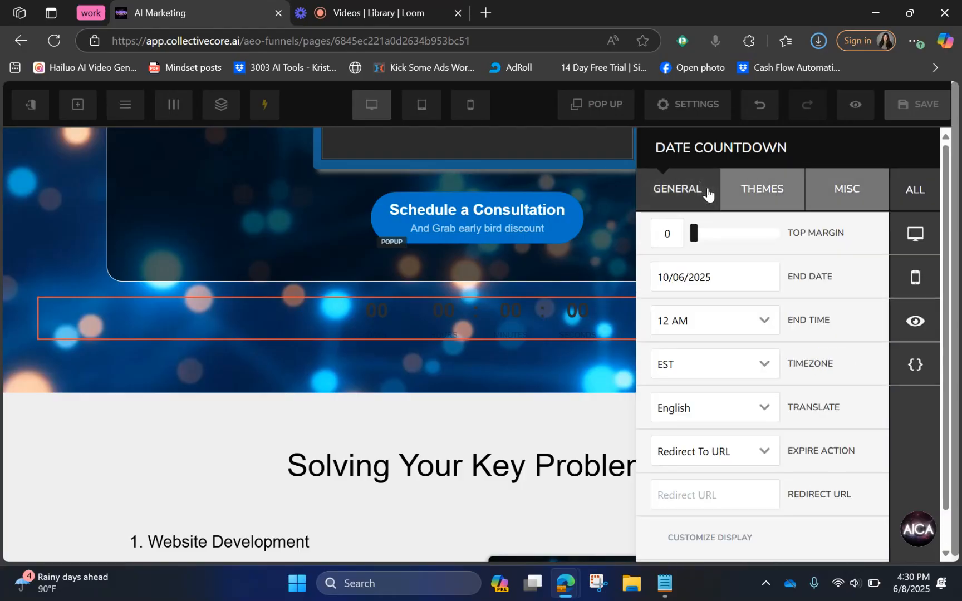
Step: Try the square red, black and blue themes on the countdown
click(749, 197)
scroll(747, 431, down, 10)
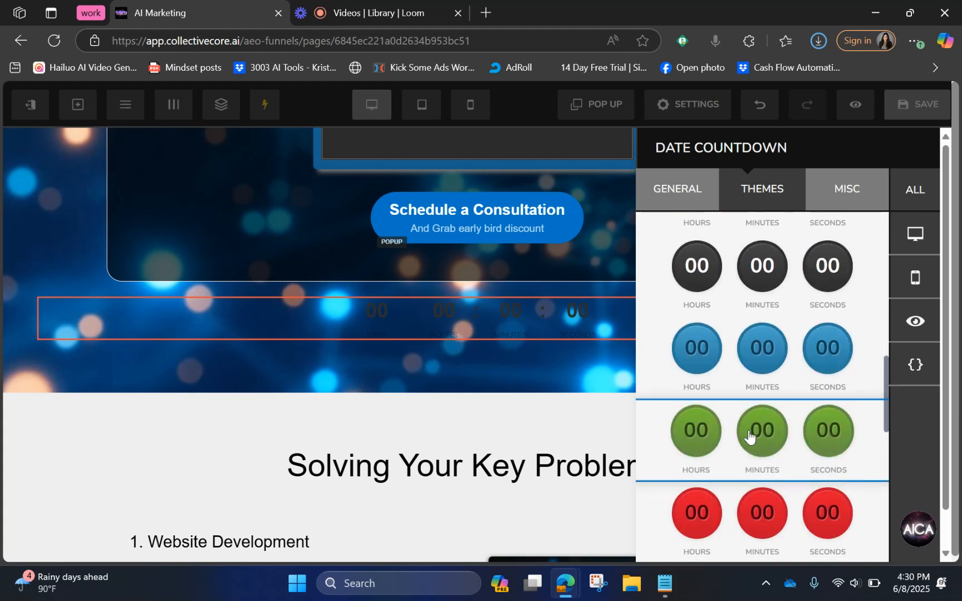
scroll(748, 436, down, 10)
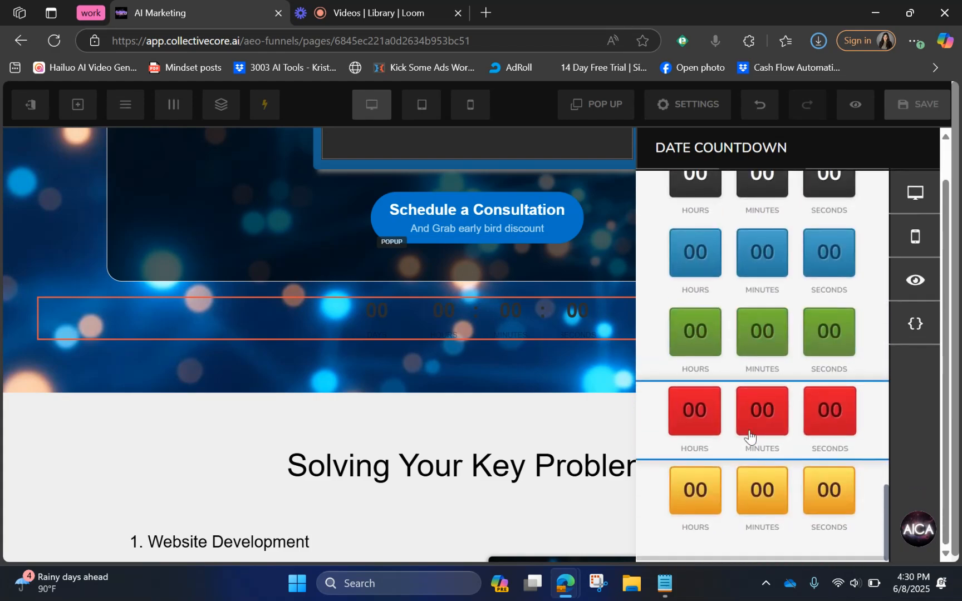
scroll(751, 303, up, 1)
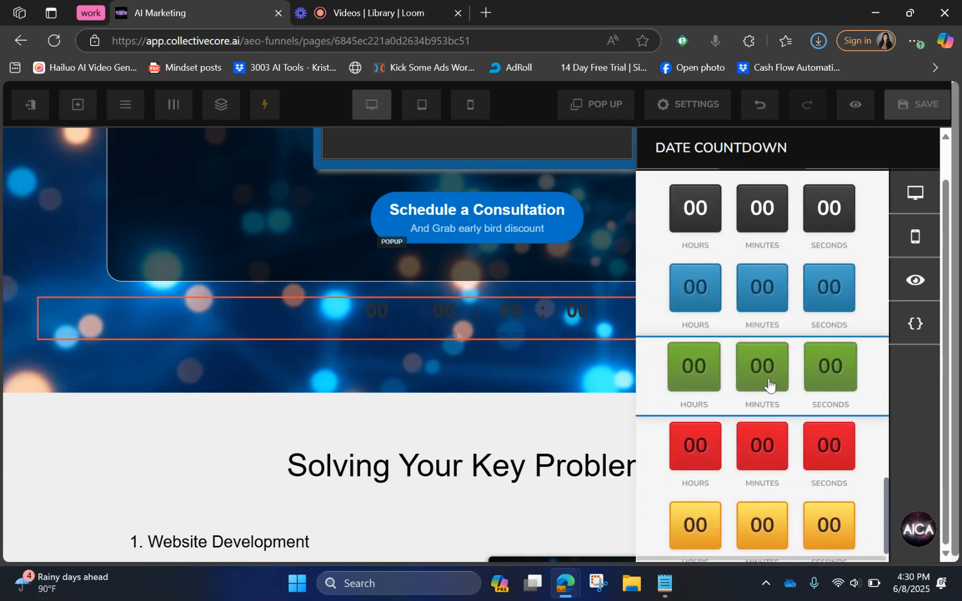
click(762, 448)
scroll(740, 311, down, 4)
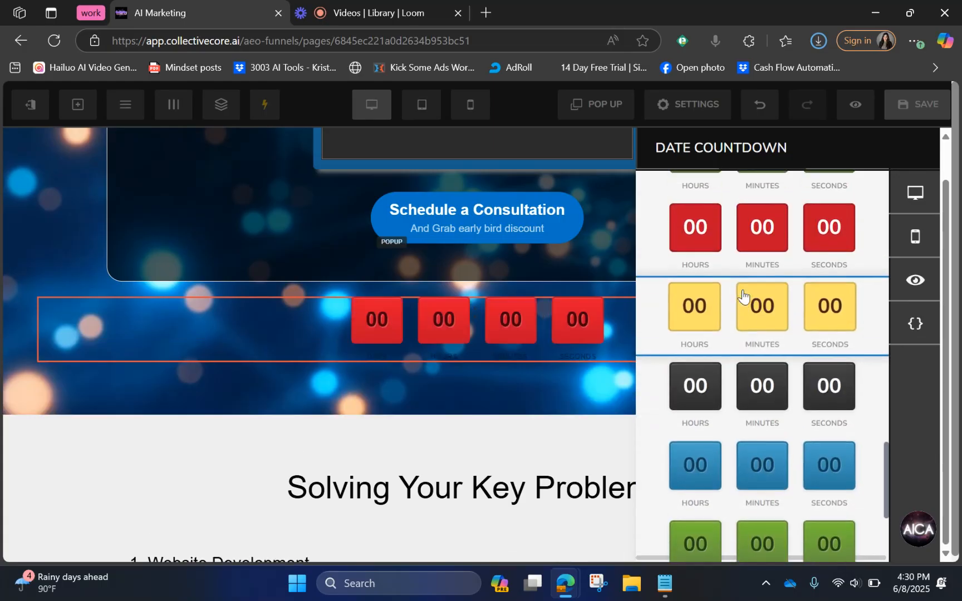
scroll(751, 389, up, 1)
click(755, 408)
scroll(755, 408, up, 5)
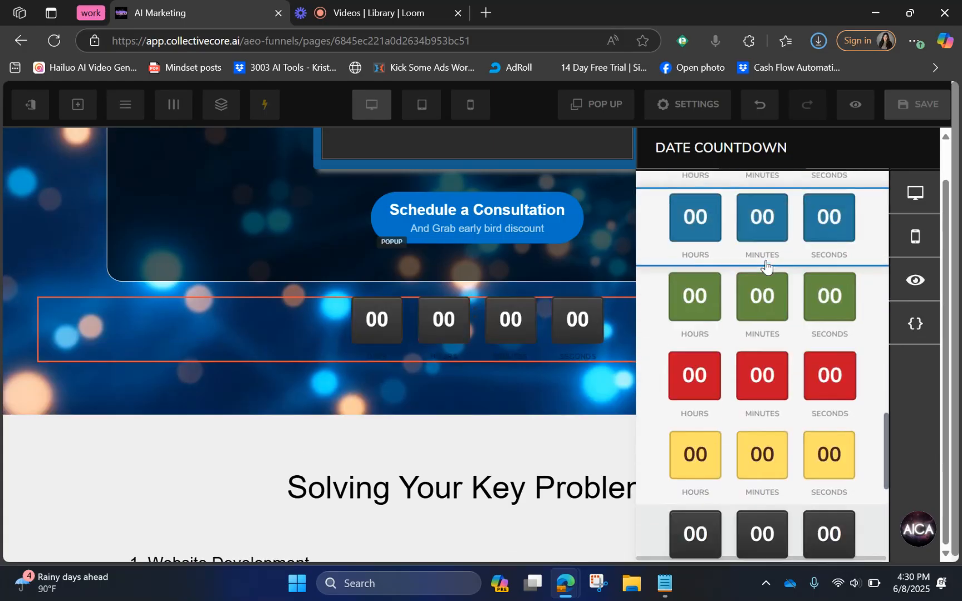
click(770, 303)
Step: Compare the round blue, green and red countdown themes, and apply the round yellow theme with shaded circles
scroll(771, 307, up, 2)
scroll(769, 298, up, 3)
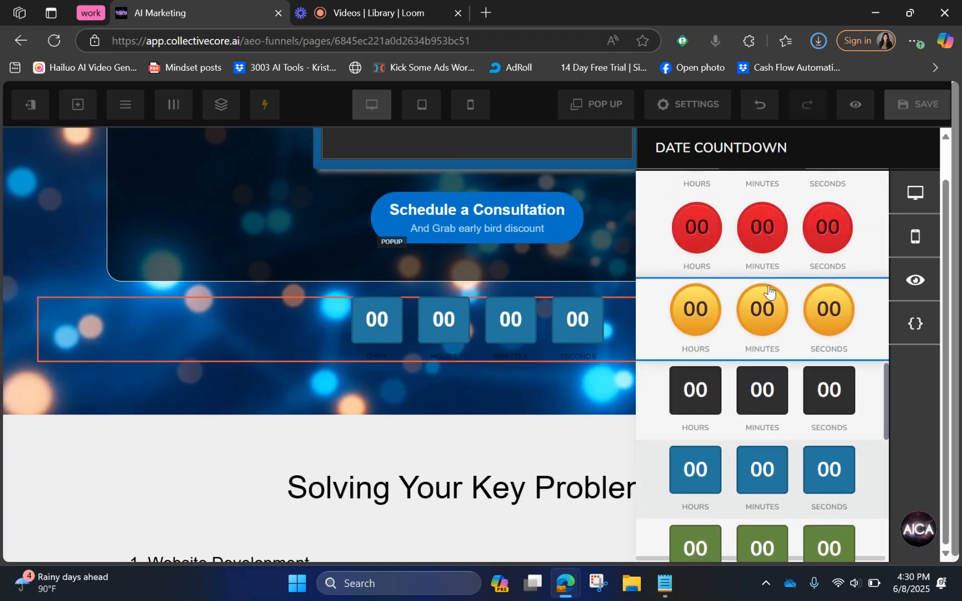
scroll(816, 382, up, 5)
scroll(816, 381, down, 5)
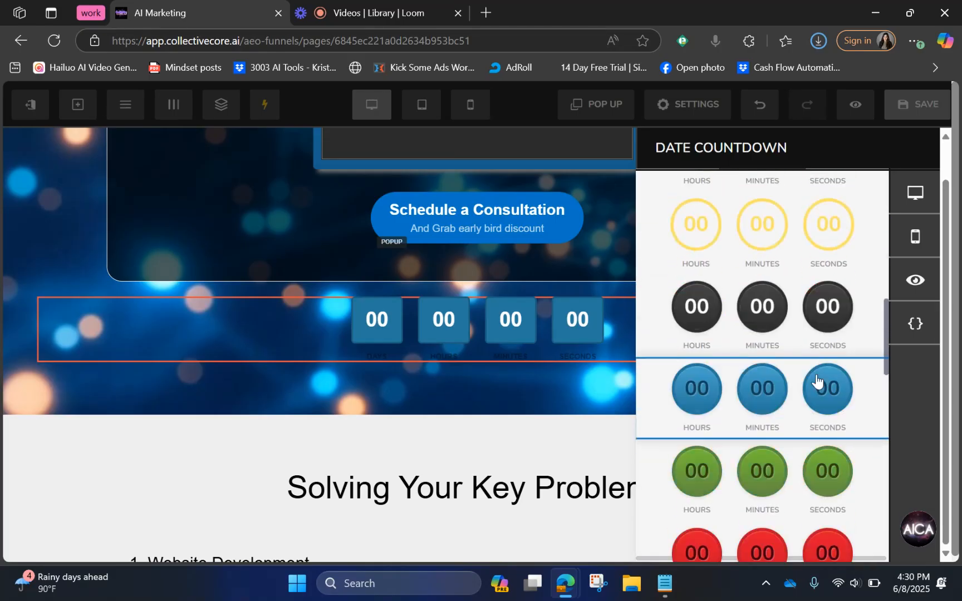
click(810, 412)
click(809, 323)
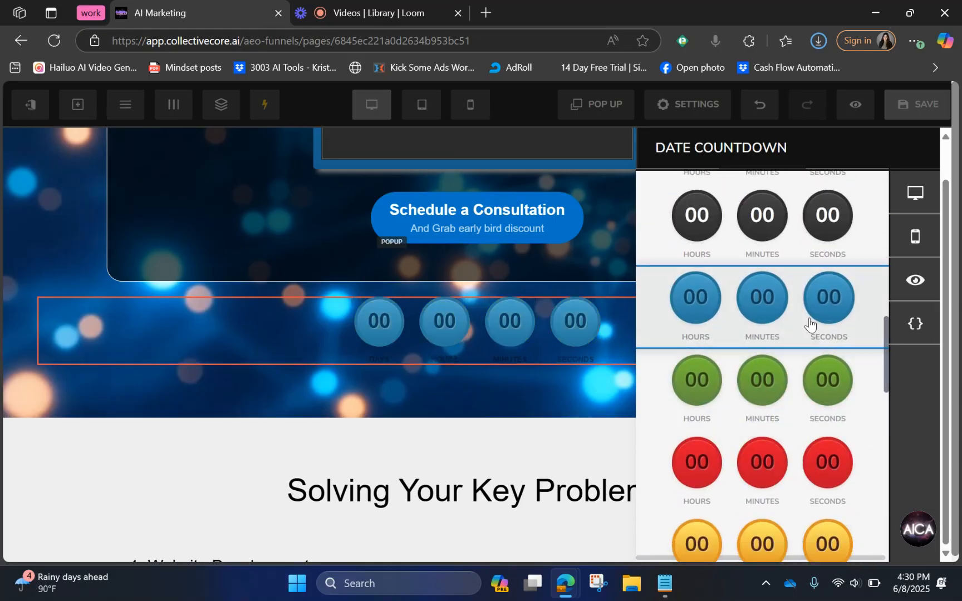
click(777, 397)
click(777, 457)
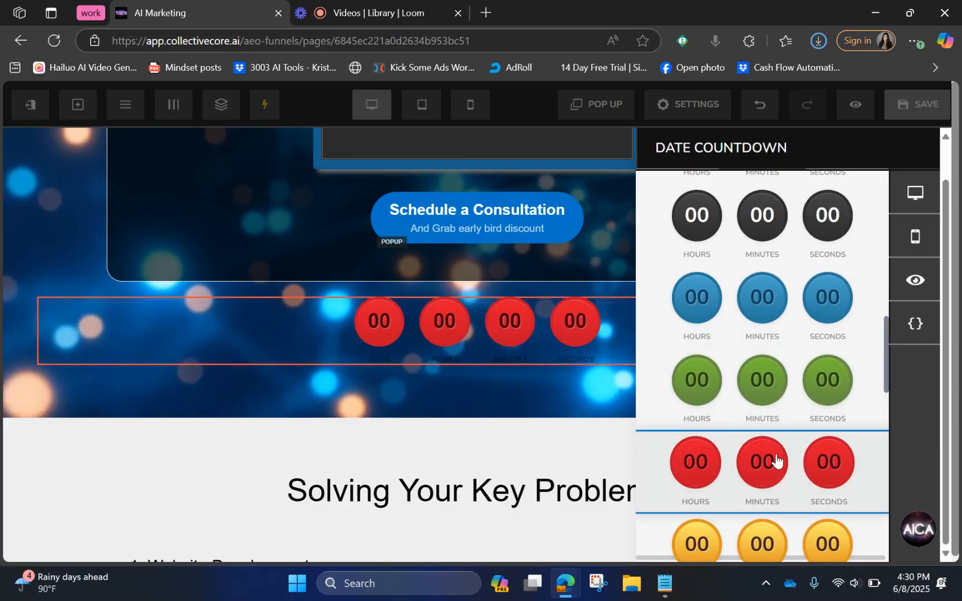
click(762, 407)
click(764, 536)
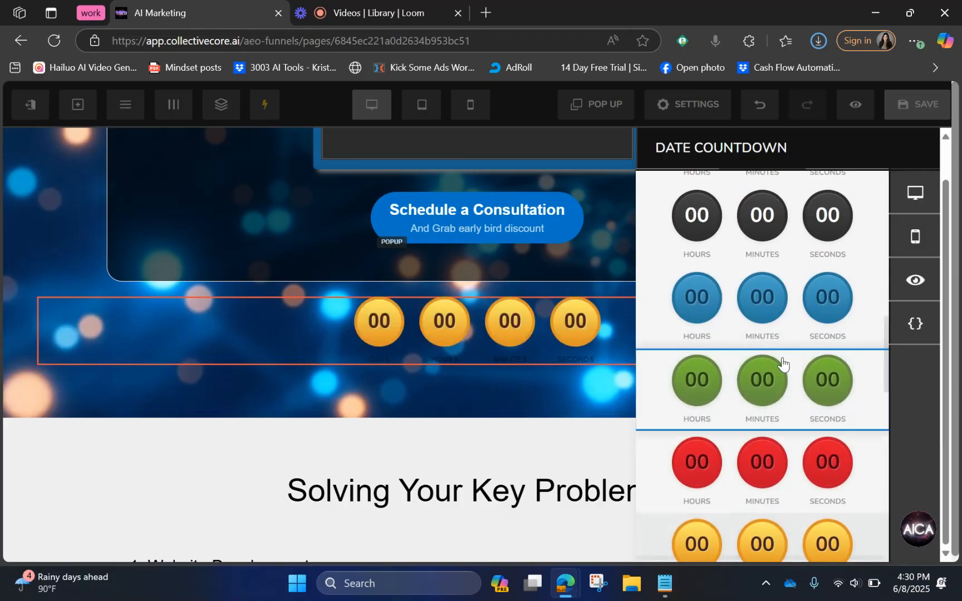
Step: View the countdown's size, alignment and label weight styles, and review its time unit display, font and color settings
scroll(782, 364, up, 10)
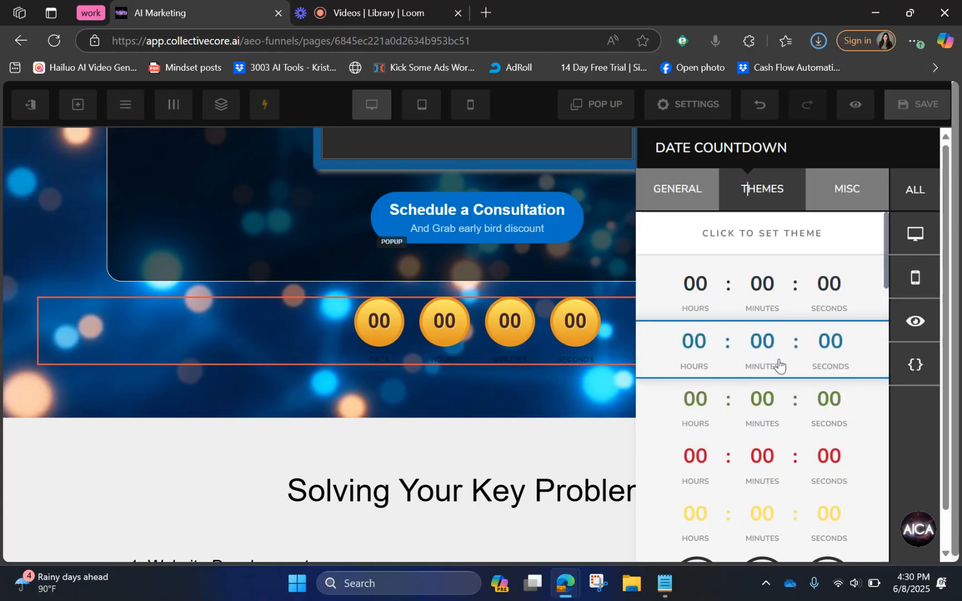
click(857, 190)
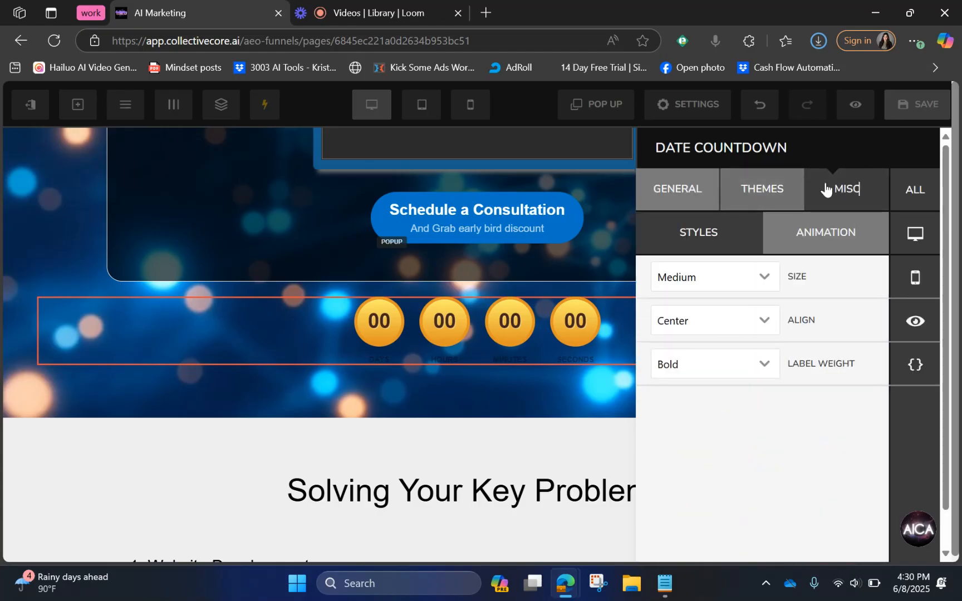
click(662, 188)
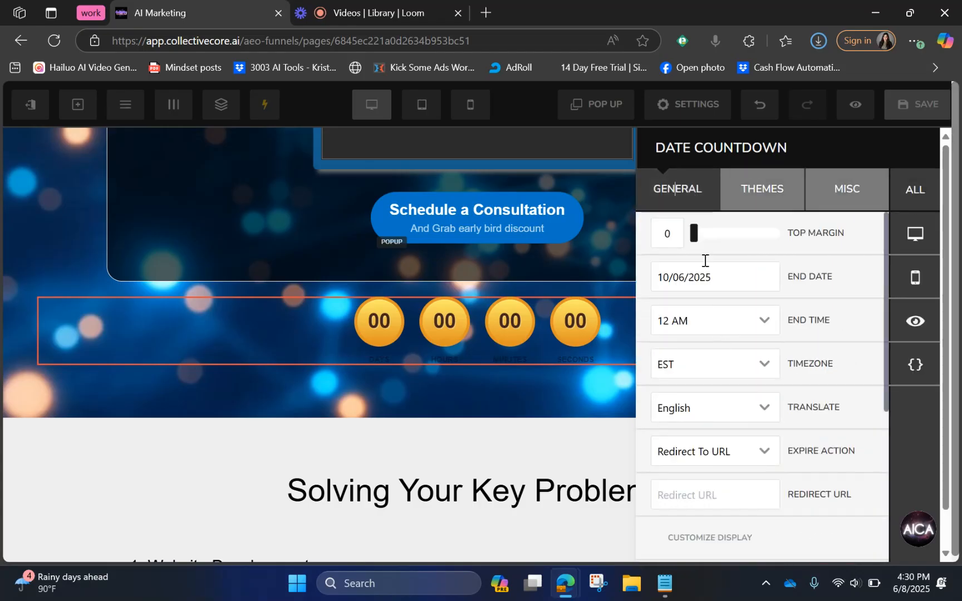
scroll(758, 332, down, 5)
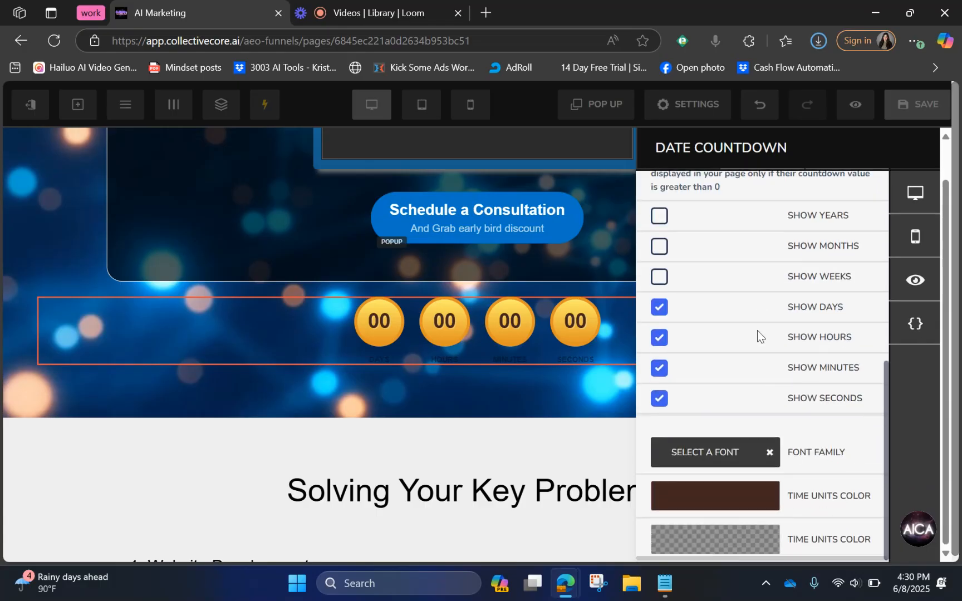
Step: Review the date countdown's general settings and close them
scroll(756, 331, up, 5)
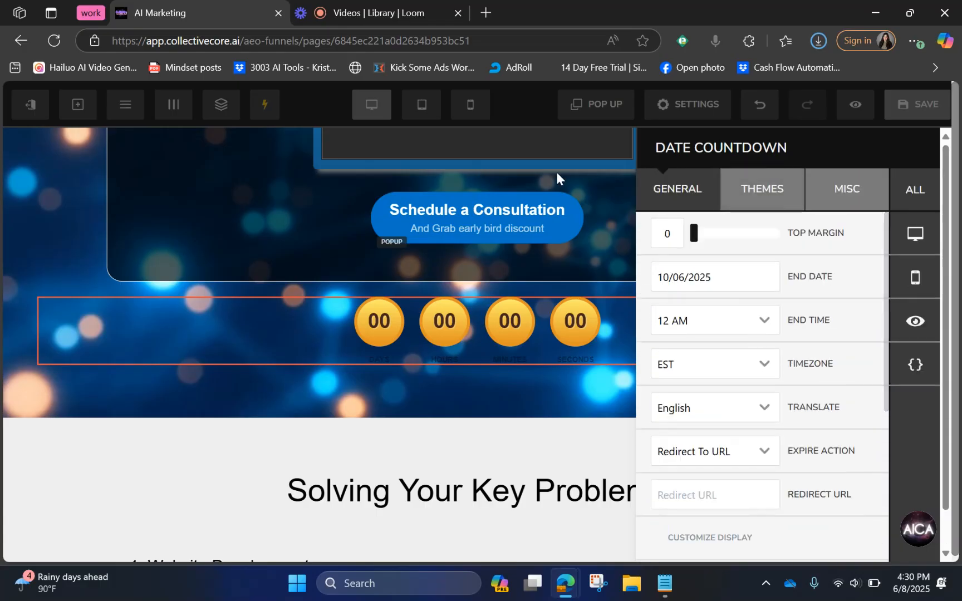
click(574, 193)
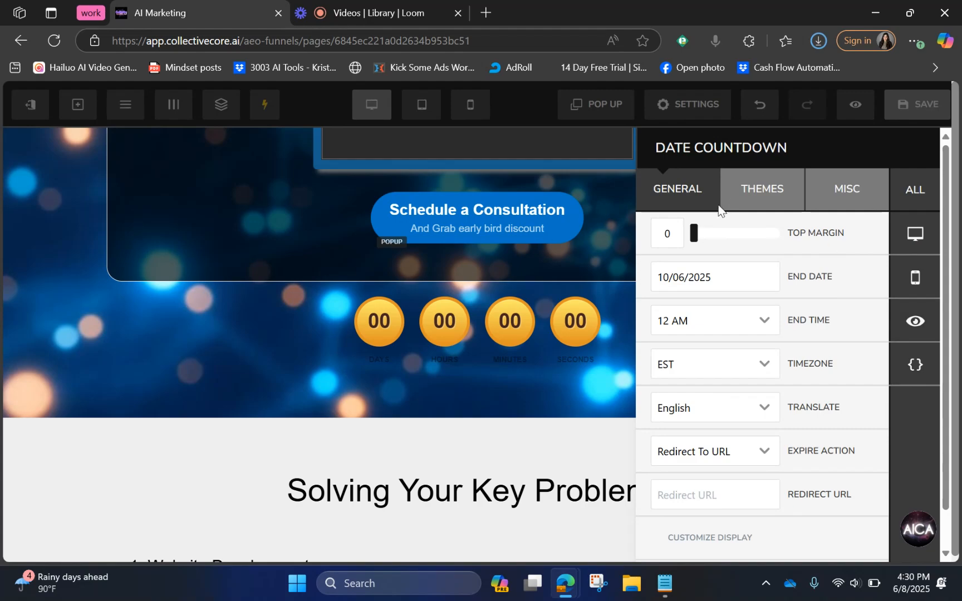
click(330, 191)
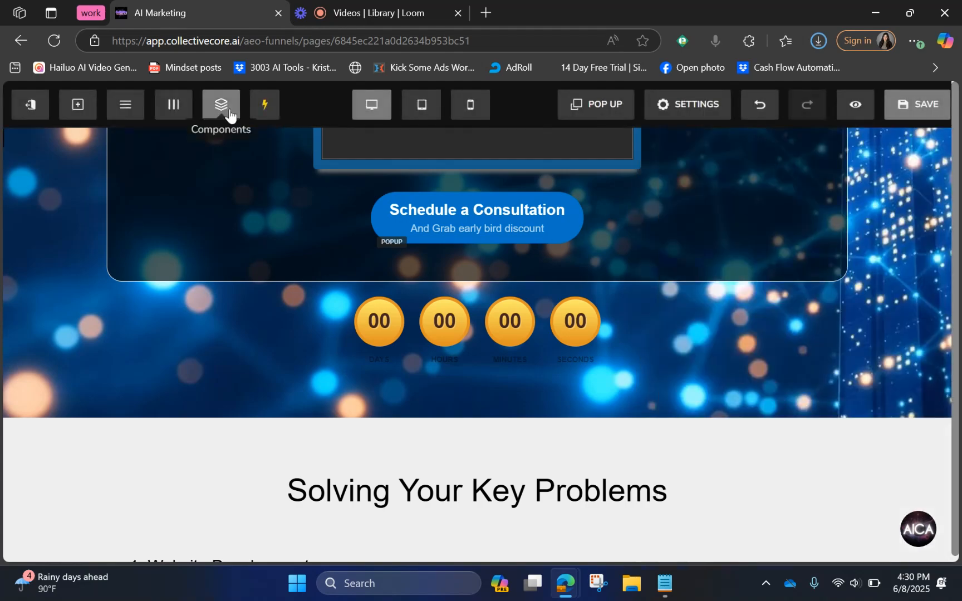
Step: Place an AEO FAQs component from the AI components directly above the date countdown
click(223, 106)
click(315, 145)
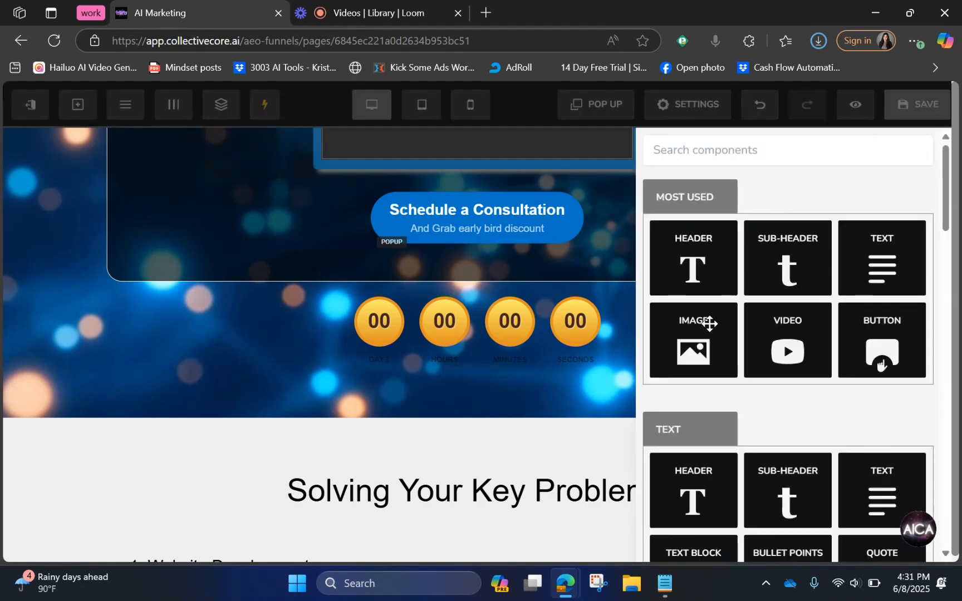
scroll(762, 434, down, 15)
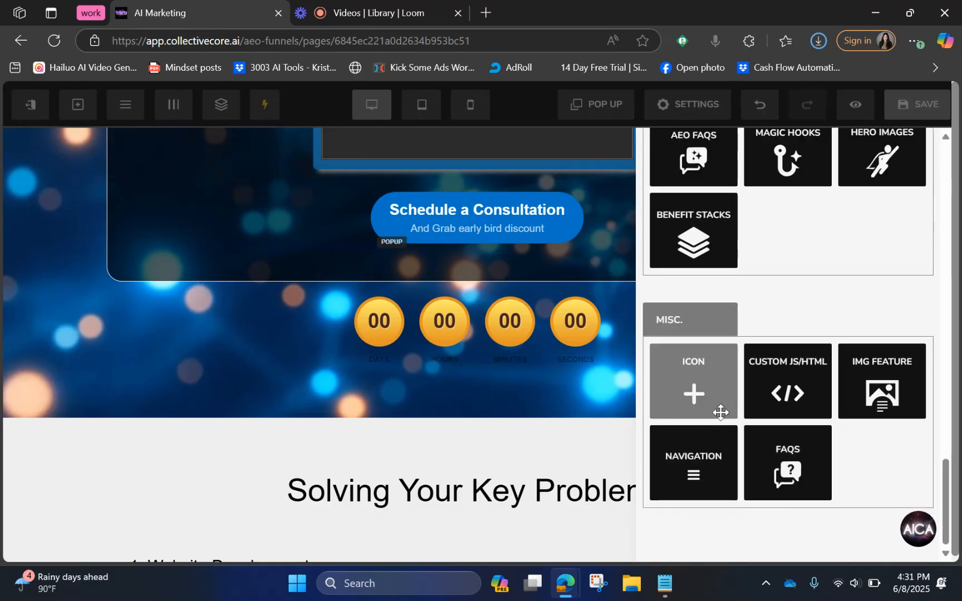
scroll(740, 403, up, 2)
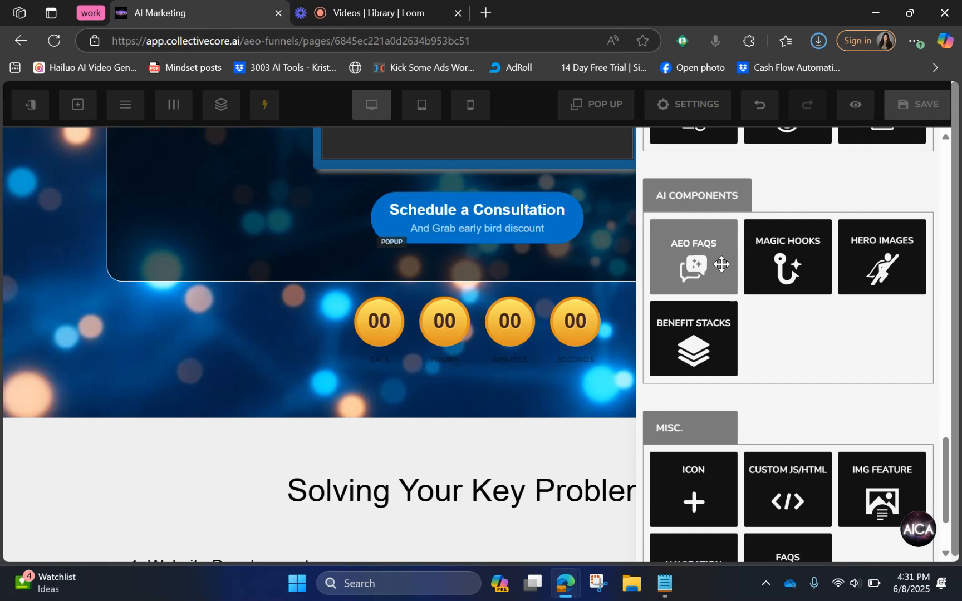
drag(720, 264, 495, 318)
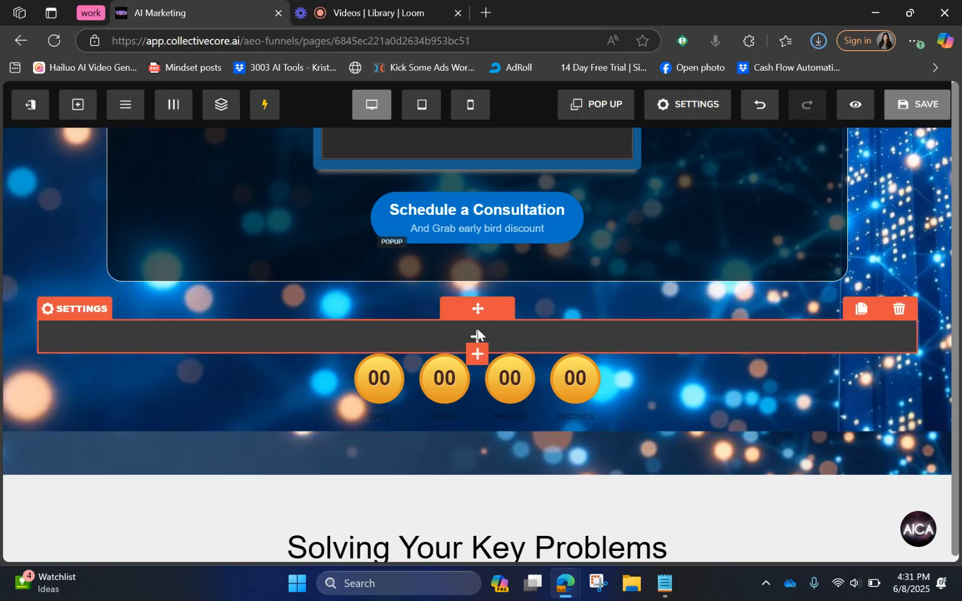
Step: Check the settings of the AEO FAQs component above the date countdown and delete the component
right_click(477, 336)
click(477, 335)
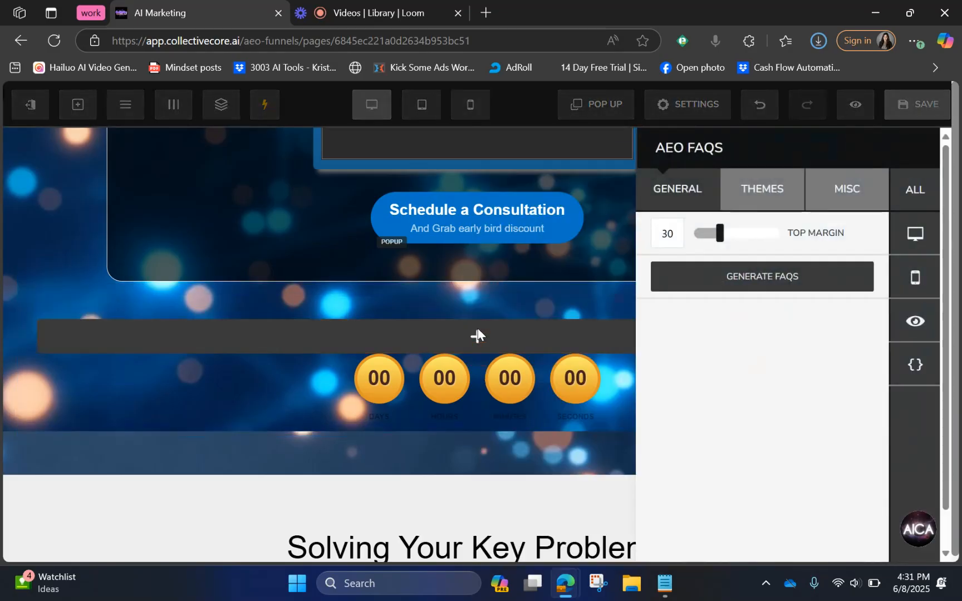
click(480, 335)
click(896, 319)
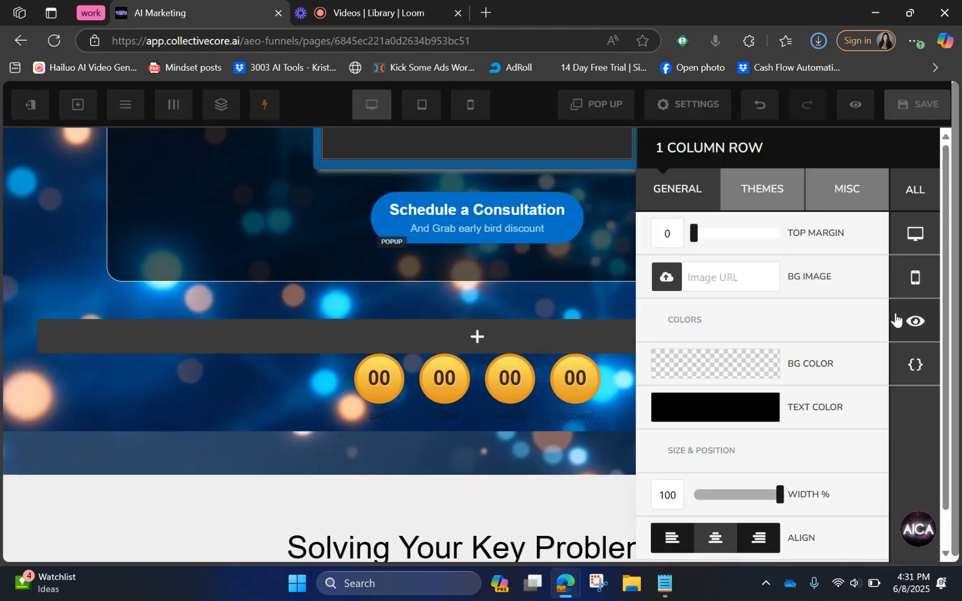
click(525, 345)
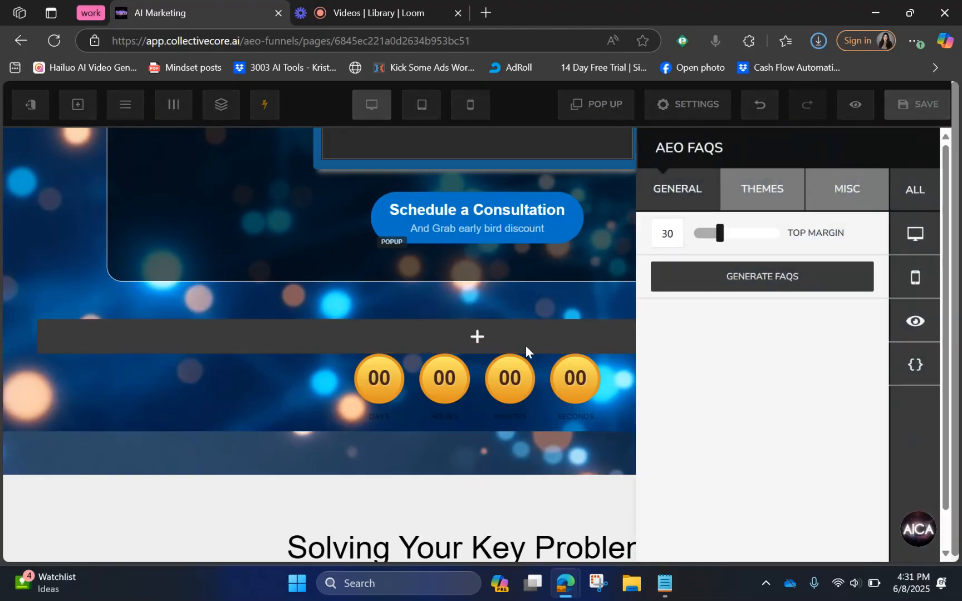
click(526, 345)
click(898, 315)
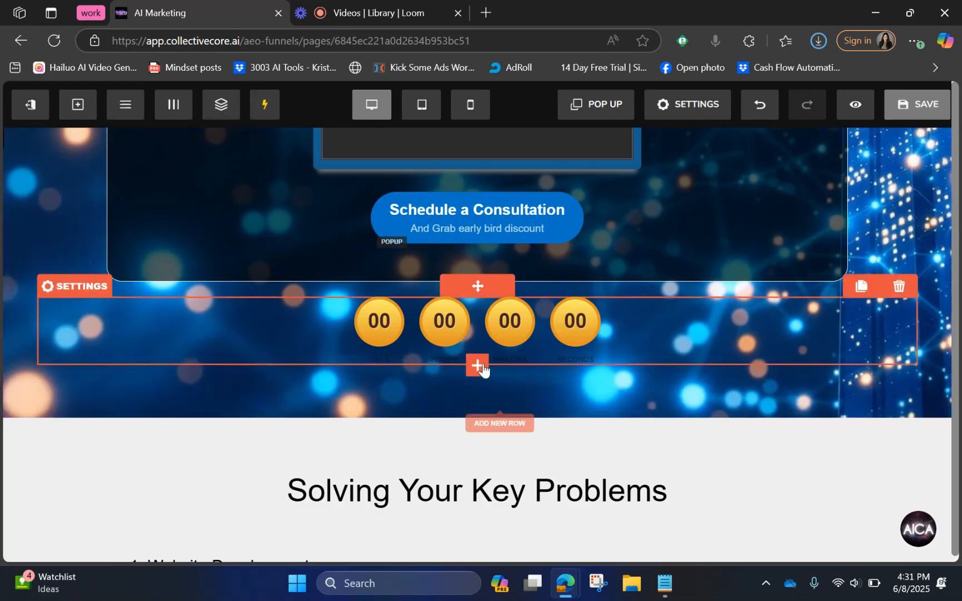
Step: Add an AEO FAQs component in a new row below the date countdown and open its settings
click(478, 366)
scroll(899, 414, down, 10)
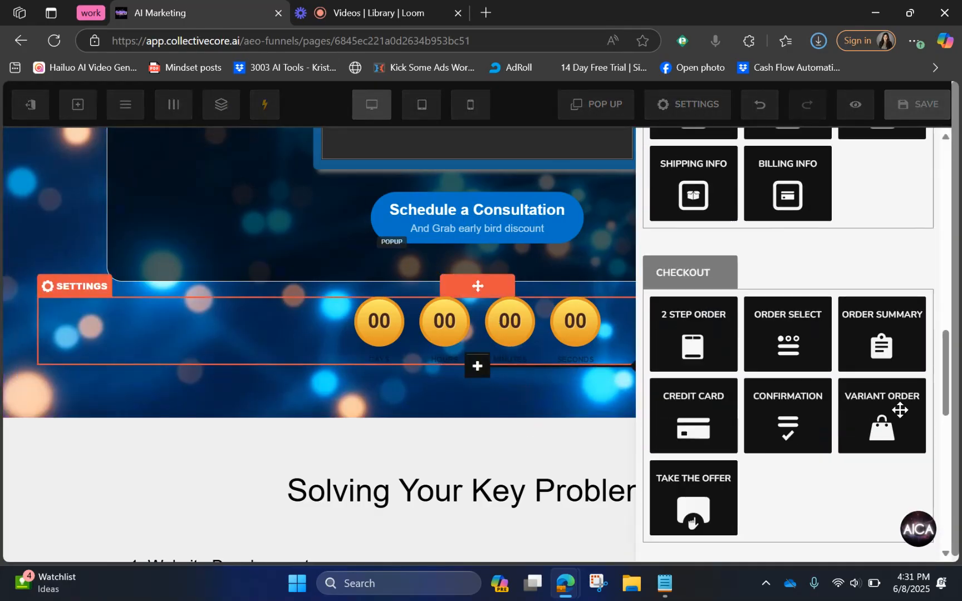
scroll(899, 411, down, 10)
scroll(904, 414, up, 4)
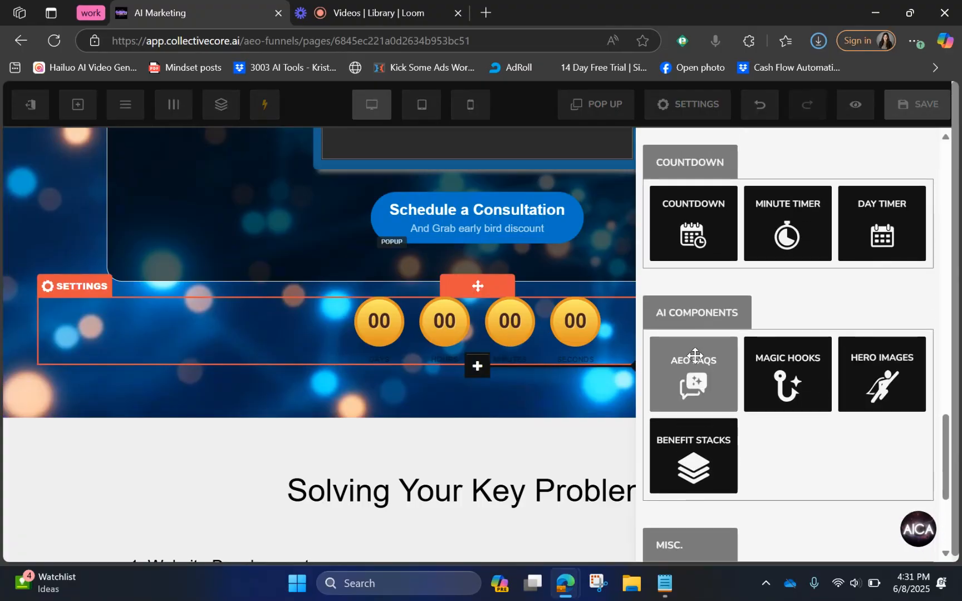
click(694, 356)
double_click(478, 409)
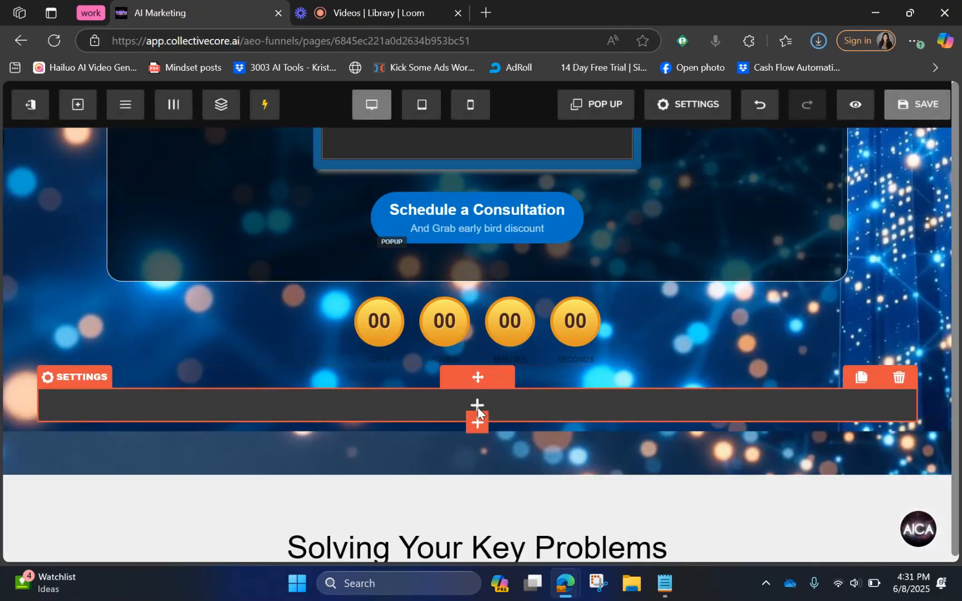
click(477, 408)
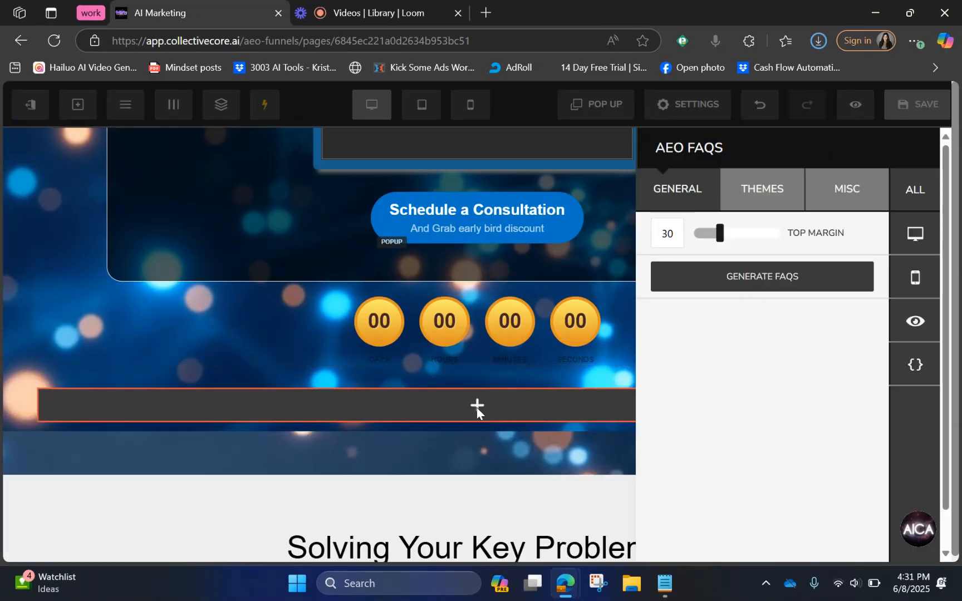
Step: Examine the input fields and output language options of the FAQ generation form, and close the form and the component settings
click(772, 195)
click(676, 197)
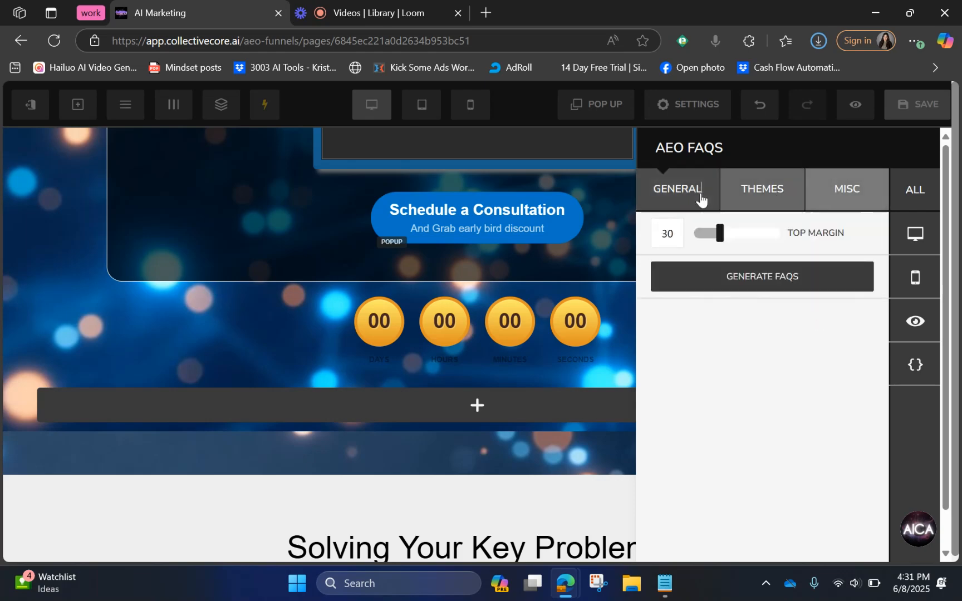
click(763, 278)
scroll(479, 388, down, 1)
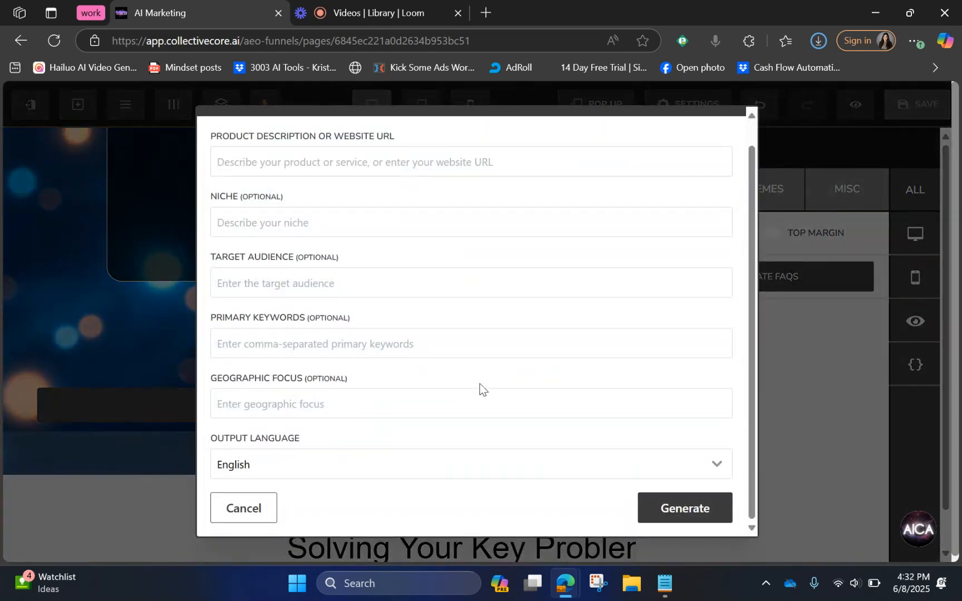
scroll(480, 383, up, 1)
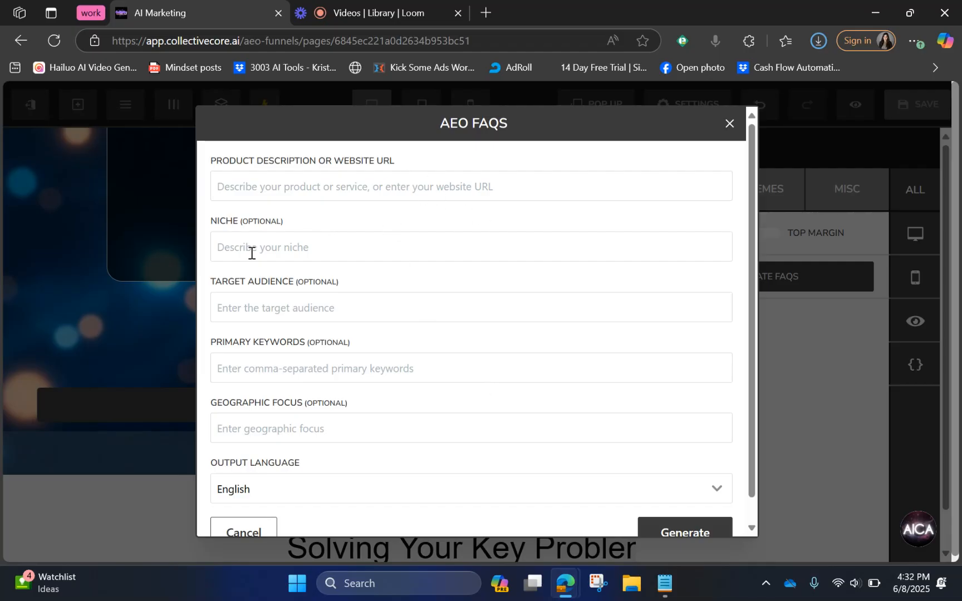
scroll(333, 353, down, 1)
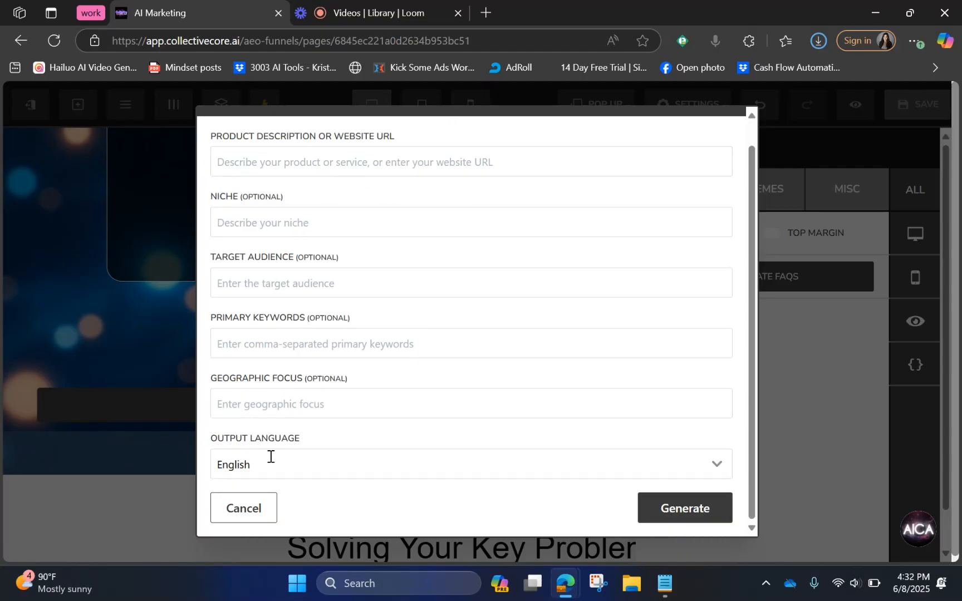
right_click(371, 461)
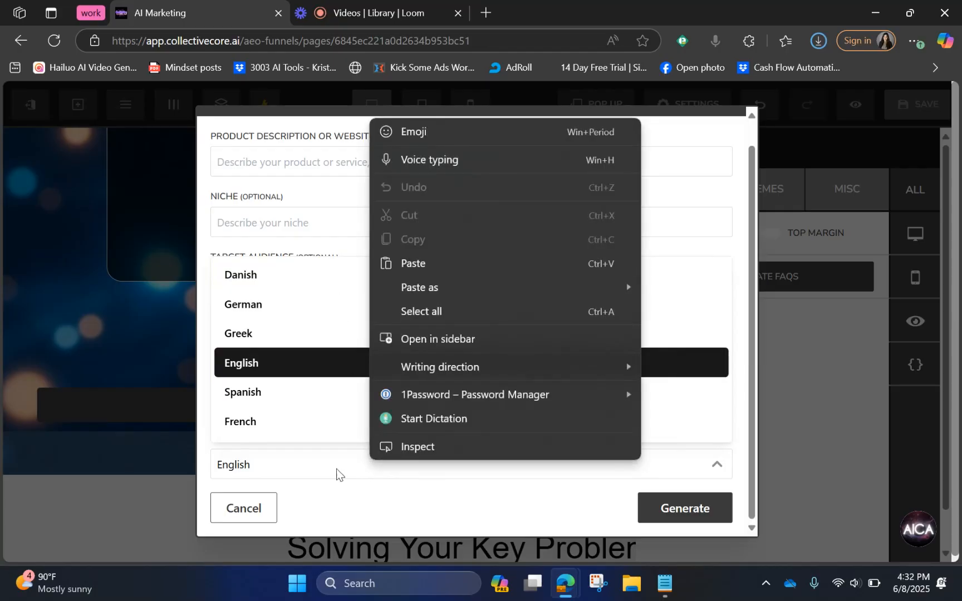
click(367, 497)
click(806, 416)
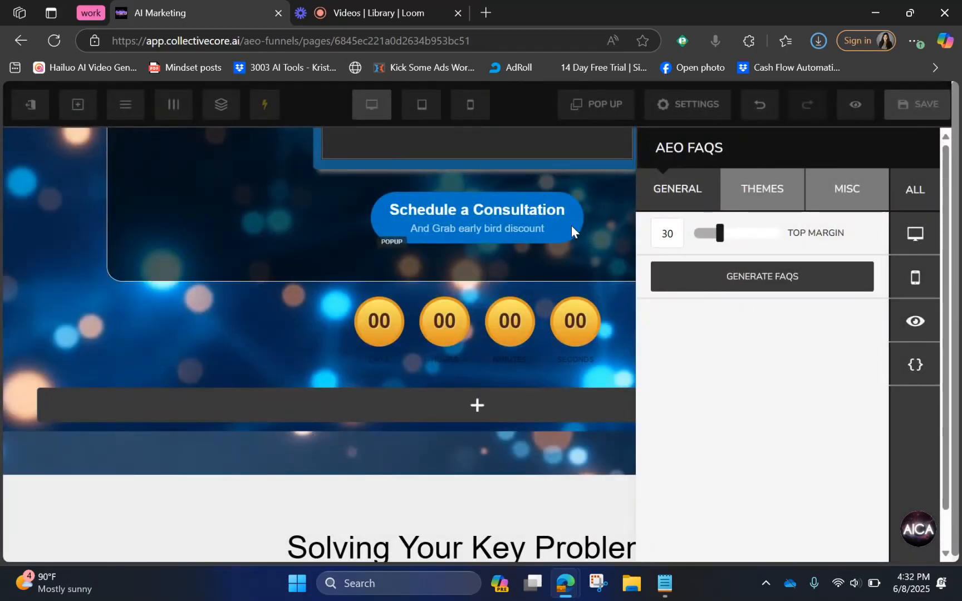
click(576, 329)
Step: Review the existing Frequently Asked Questions section near the page footer and return to the page header
scroll(581, 340, down, 10)
scroll(591, 321, down, 10)
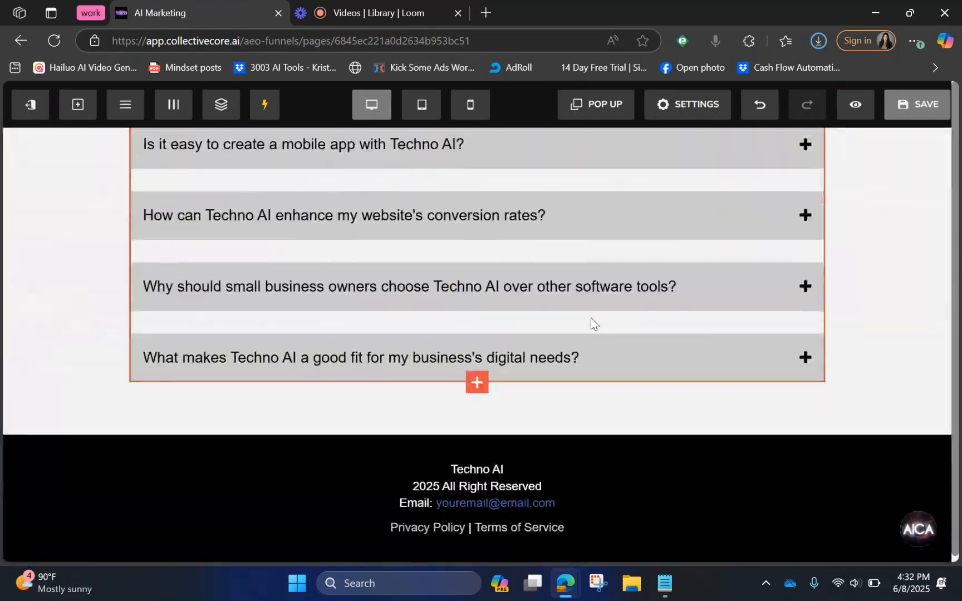
scroll(592, 323, up, 5)
scroll(591, 321, down, 5)
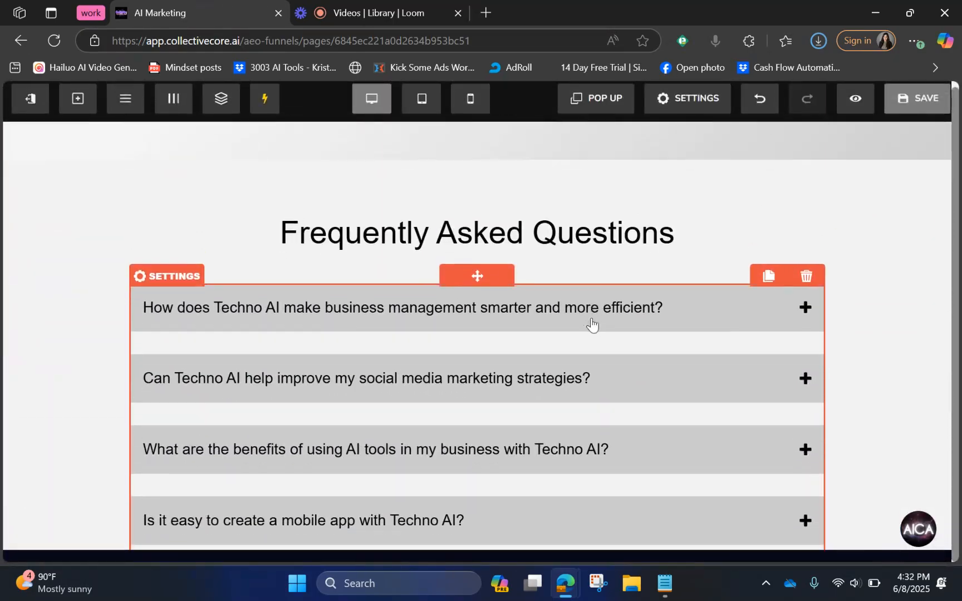
scroll(591, 321, up, 10)
scroll(590, 318, up, 15)
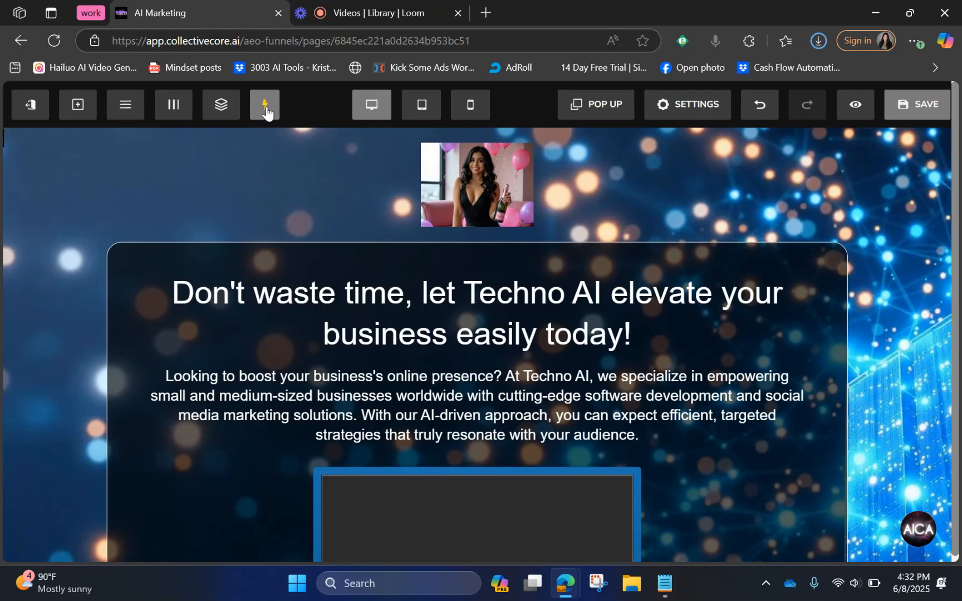
Step: Run the speed optimization and convert all images on the page to webp format
click(266, 106)
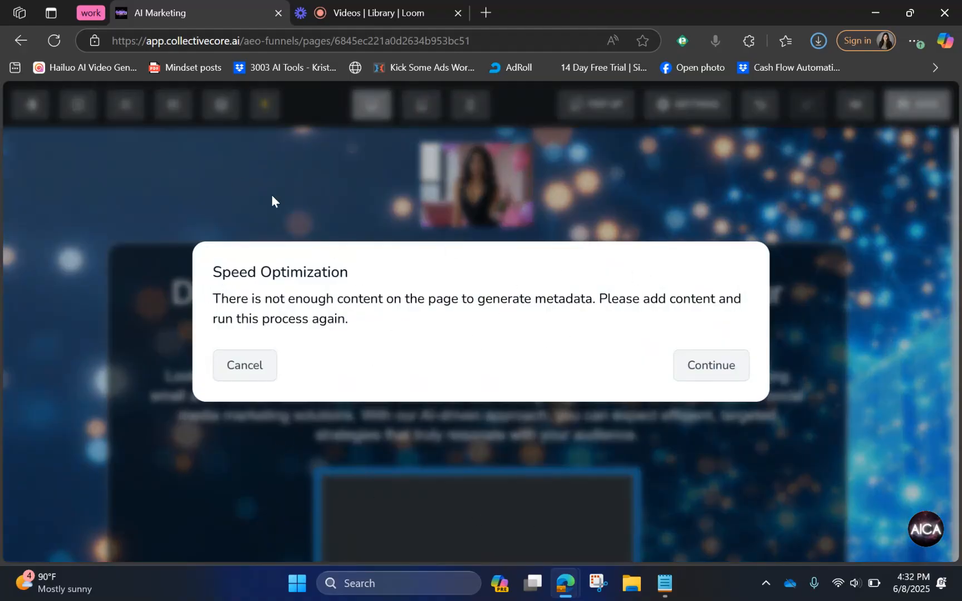
click(243, 372)
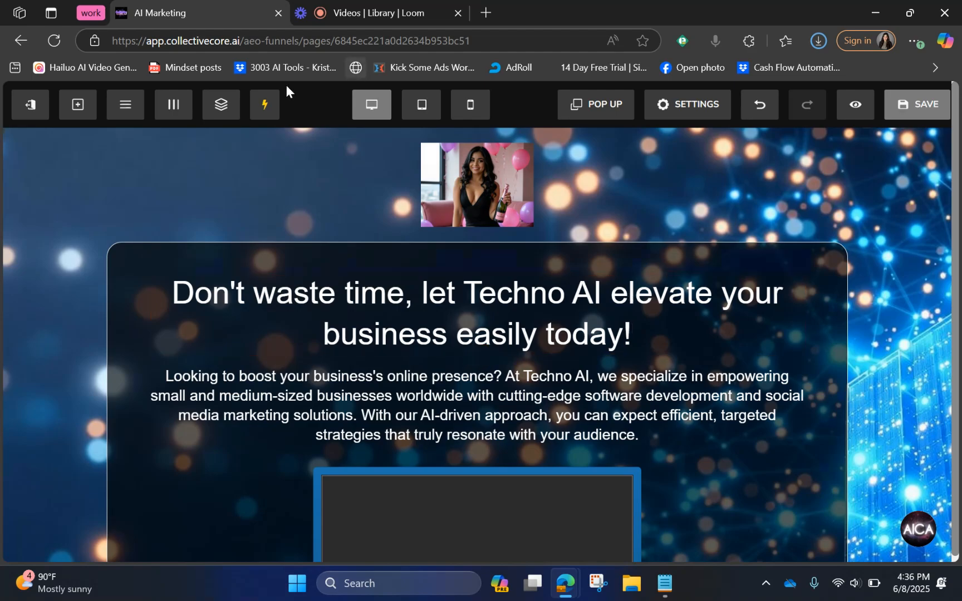
click(266, 103)
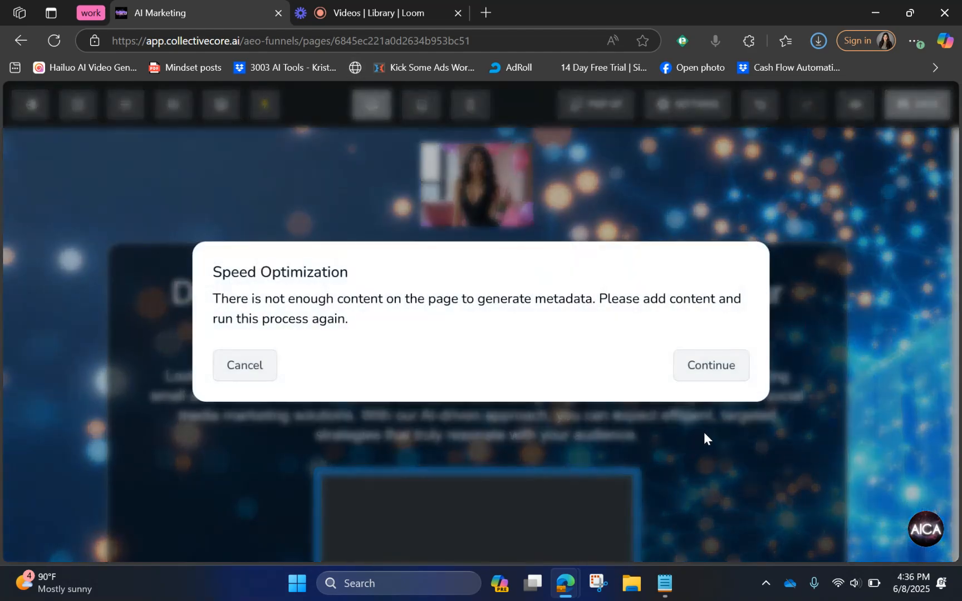
click(682, 367)
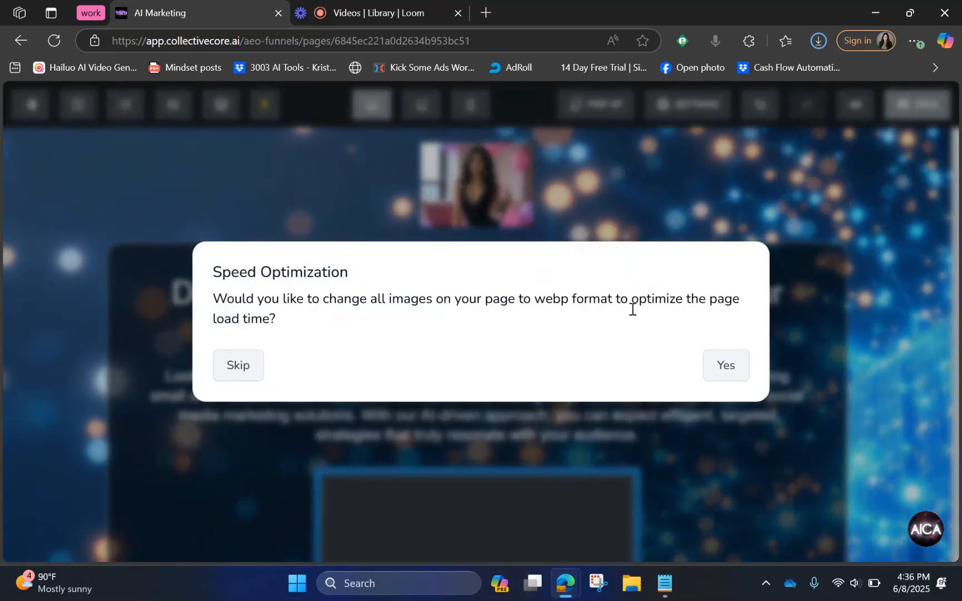
click(717, 361)
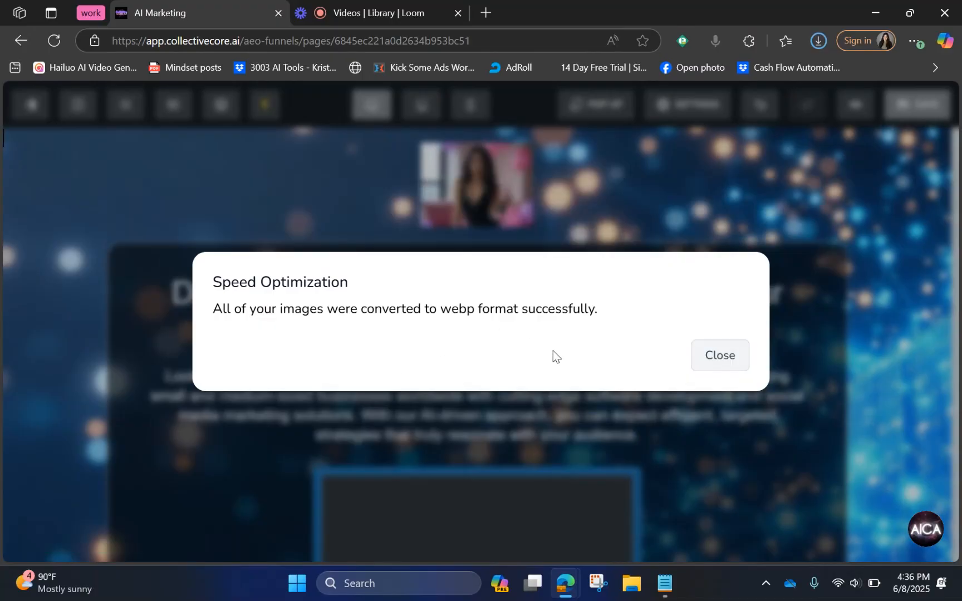
click(717, 356)
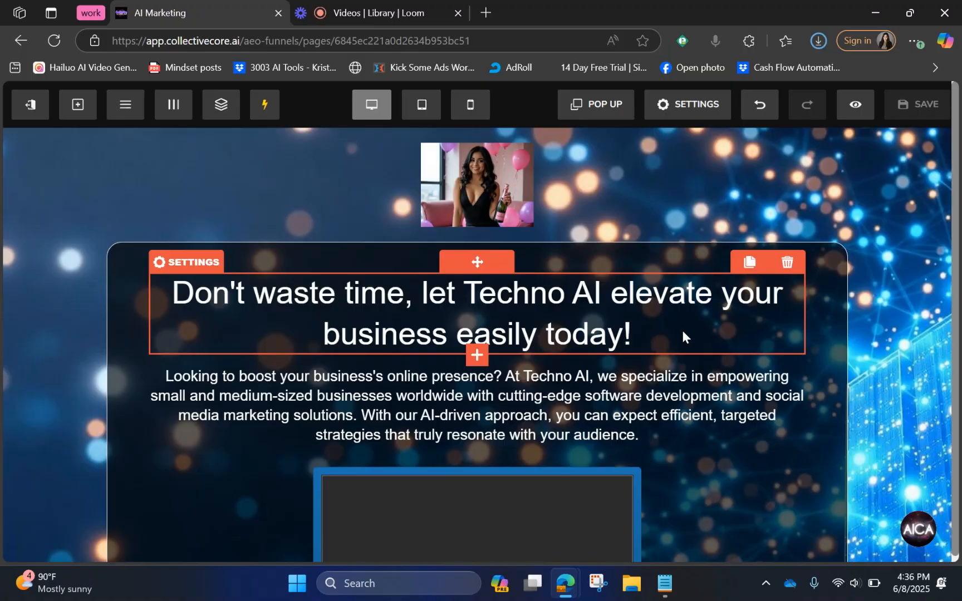
Step: Look over the page's images and sections in desktop view after the webp conversion
scroll(542, 418, down, 10)
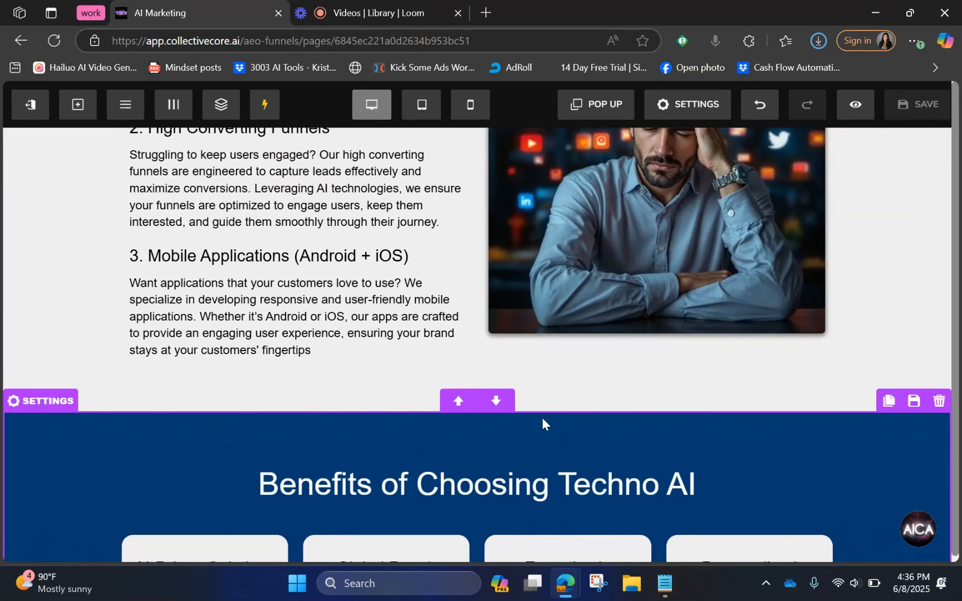
scroll(541, 418, up, 5)
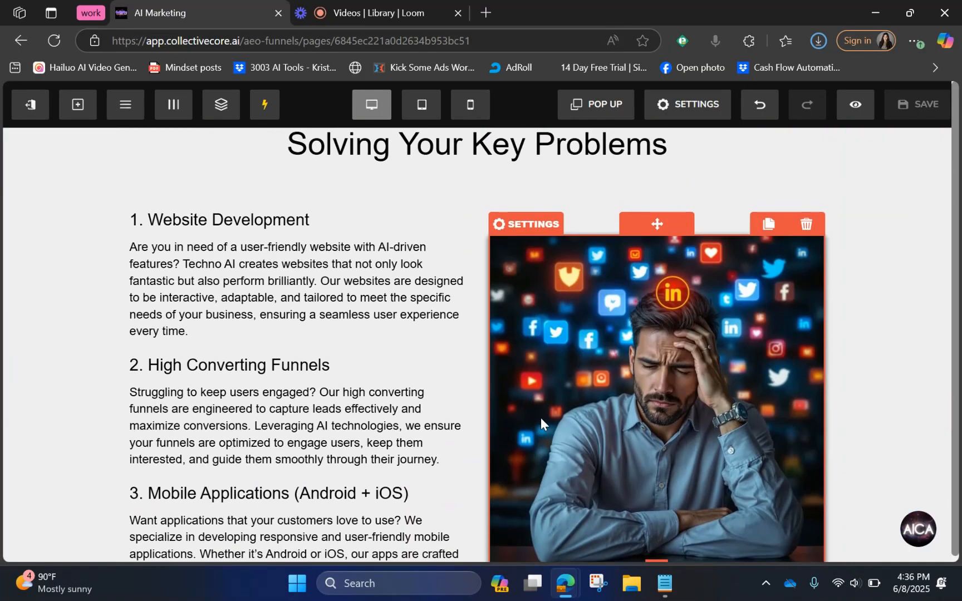
scroll(541, 418, up, 5)
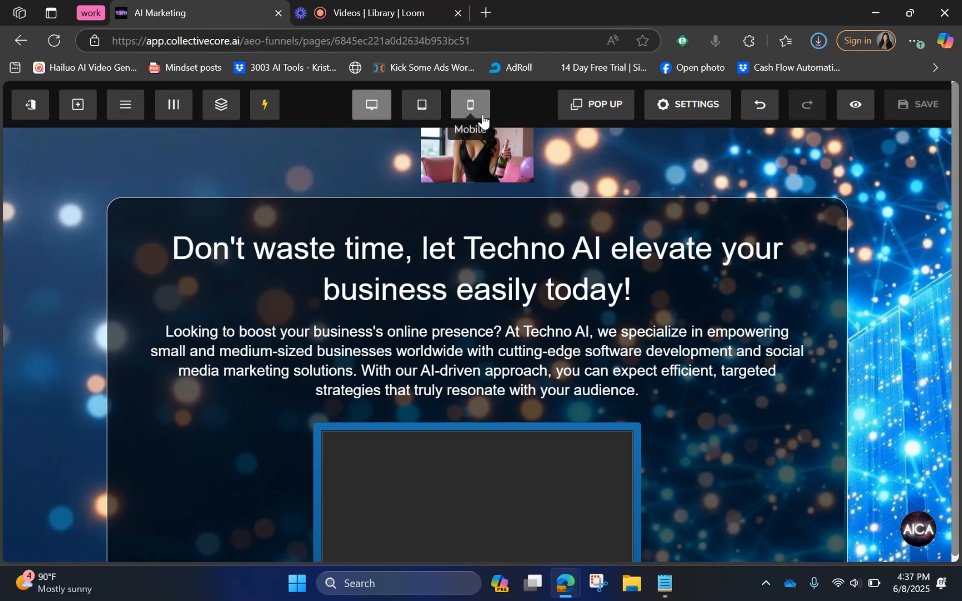
Step: Switch the page to the tablet layout and inspect it down to the Benefits of Choosing Techno AI section
click(429, 114)
scroll(471, 256, down, 3)
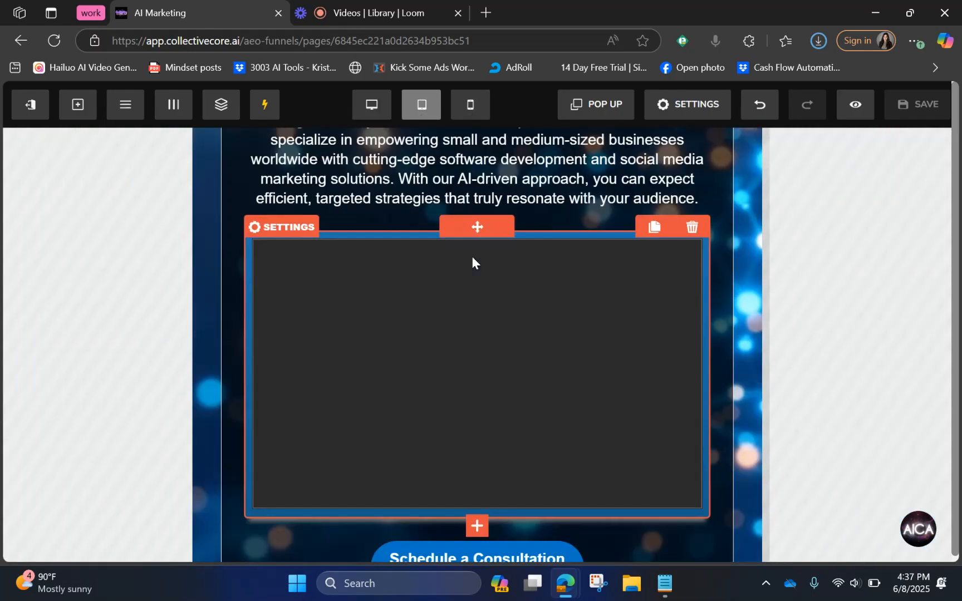
scroll(471, 256, down, 10)
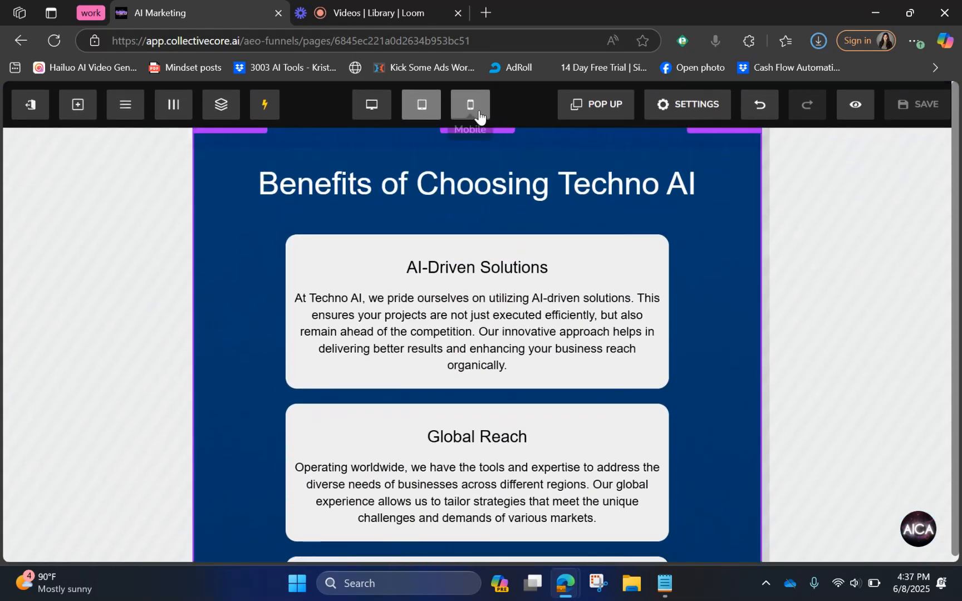
Step: Switch the page to the mobile layout and inspect it down to the Custom Software Development section and back up to the header
click(478, 116)
scroll(547, 361, up, 15)
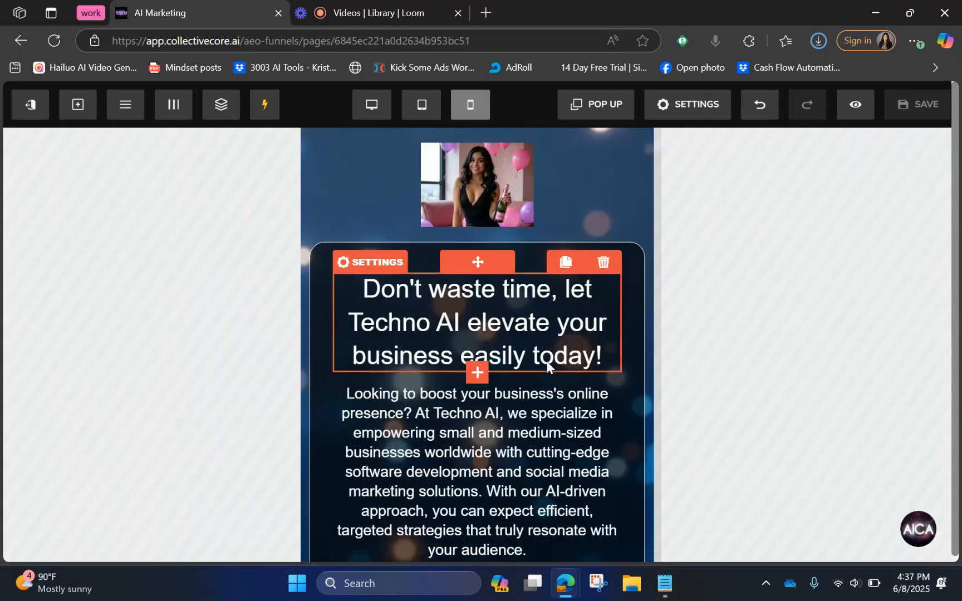
scroll(572, 449, down, 3)
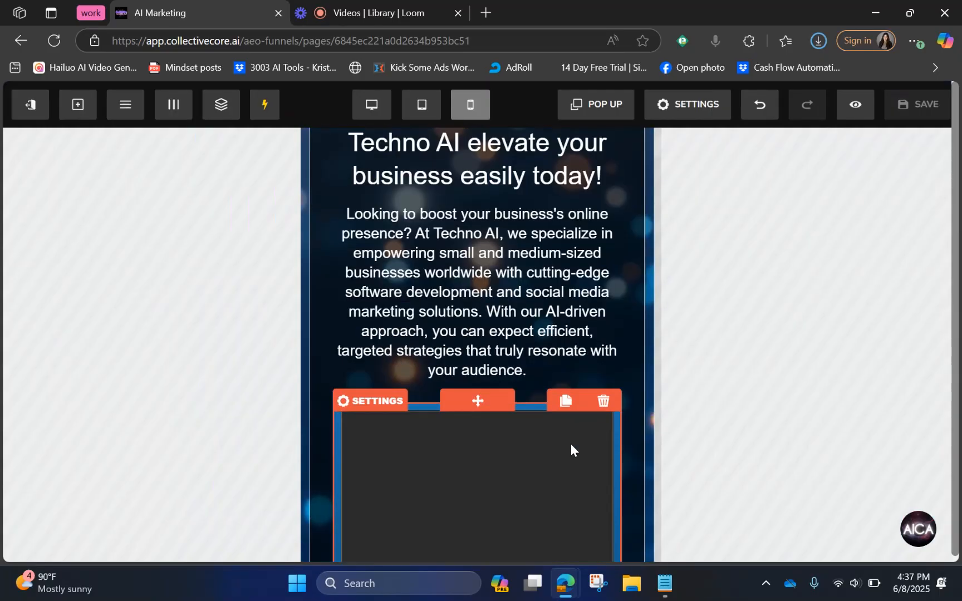
scroll(570, 450, down, 2)
scroll(570, 449, up, 5)
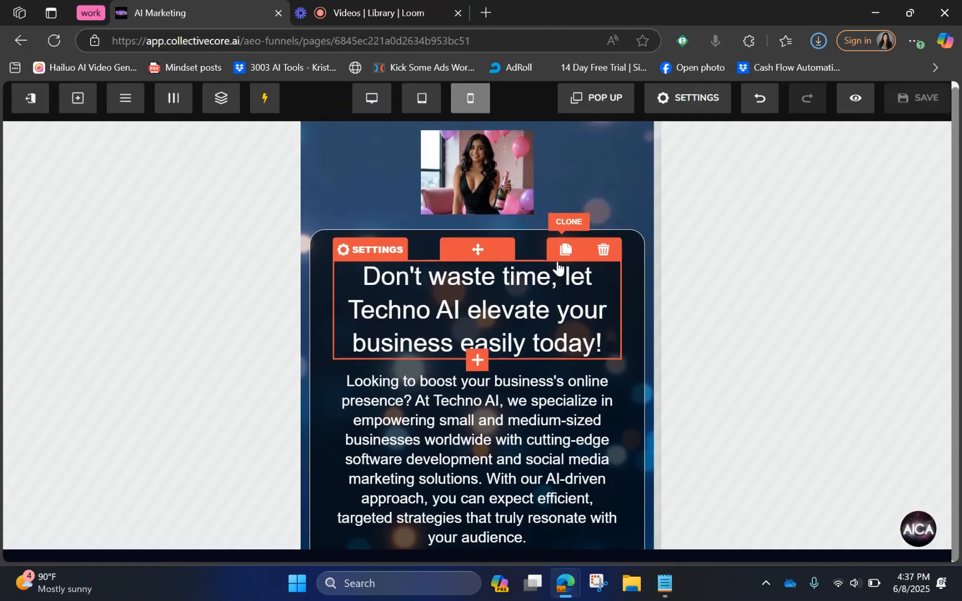
scroll(539, 187, down, 10)
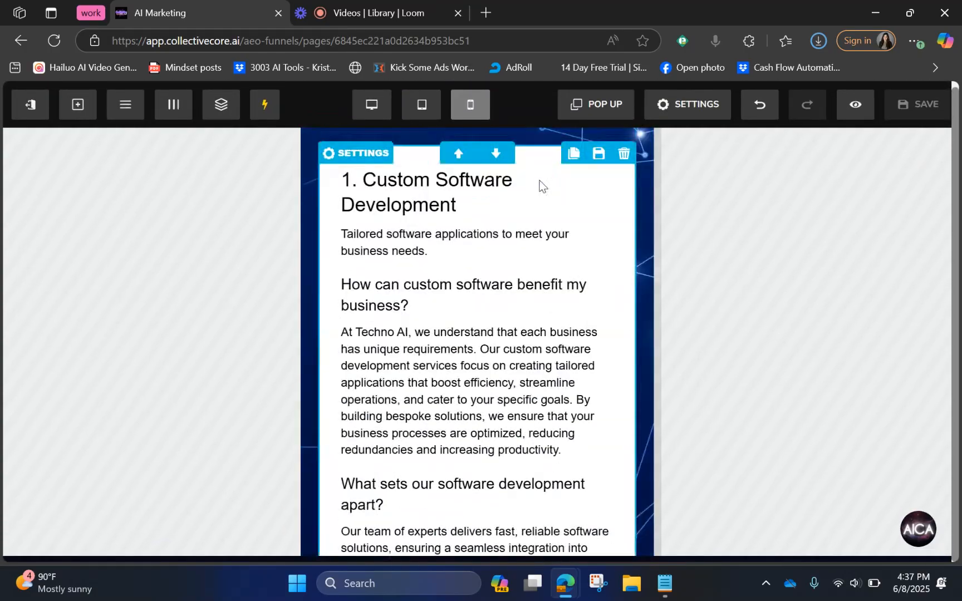
scroll(539, 184, up, 15)
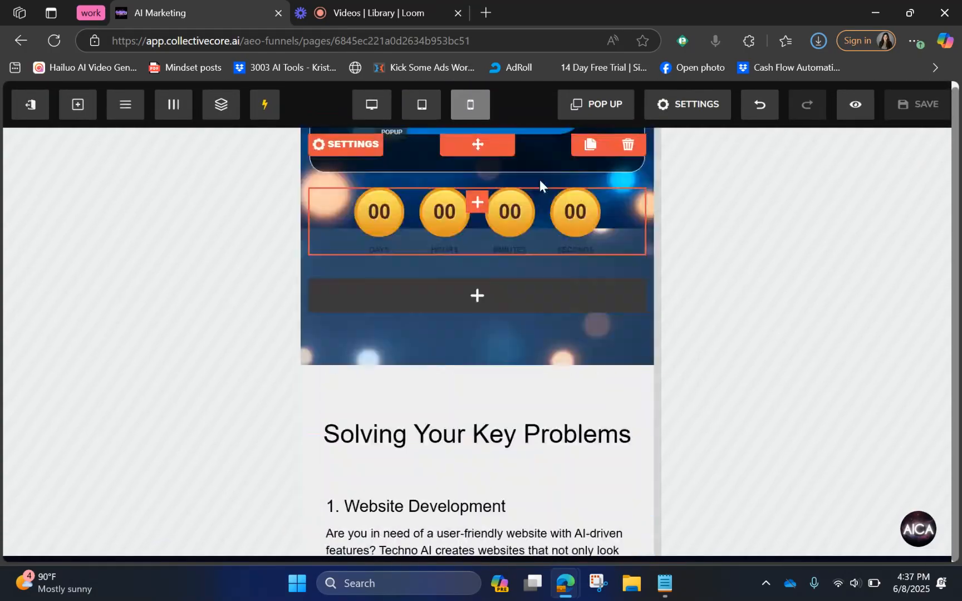
scroll(540, 180, up, 5)
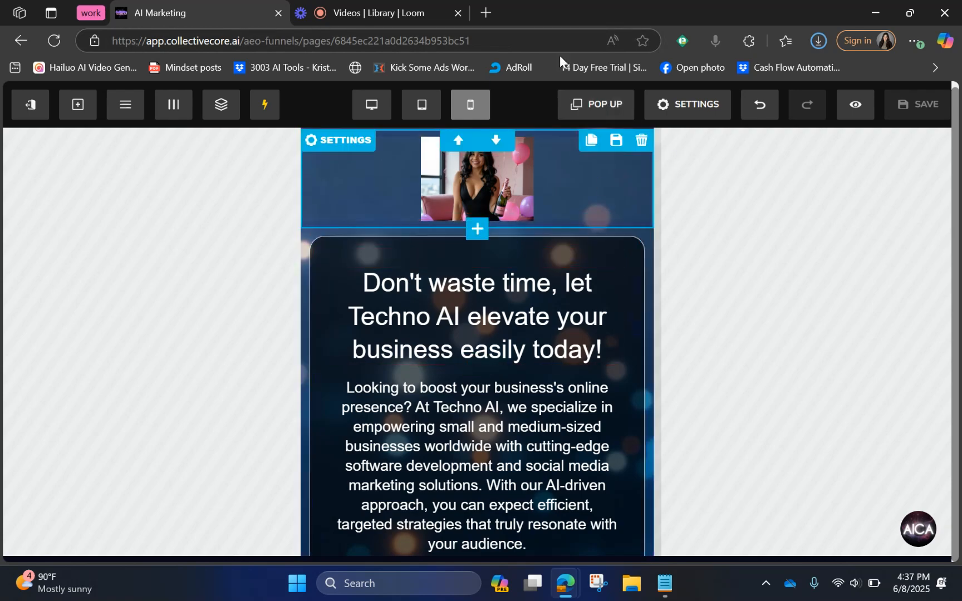
Step: Return to the desktop layout, show the page's pop-up and look through its two-step sign-up form
click(594, 114)
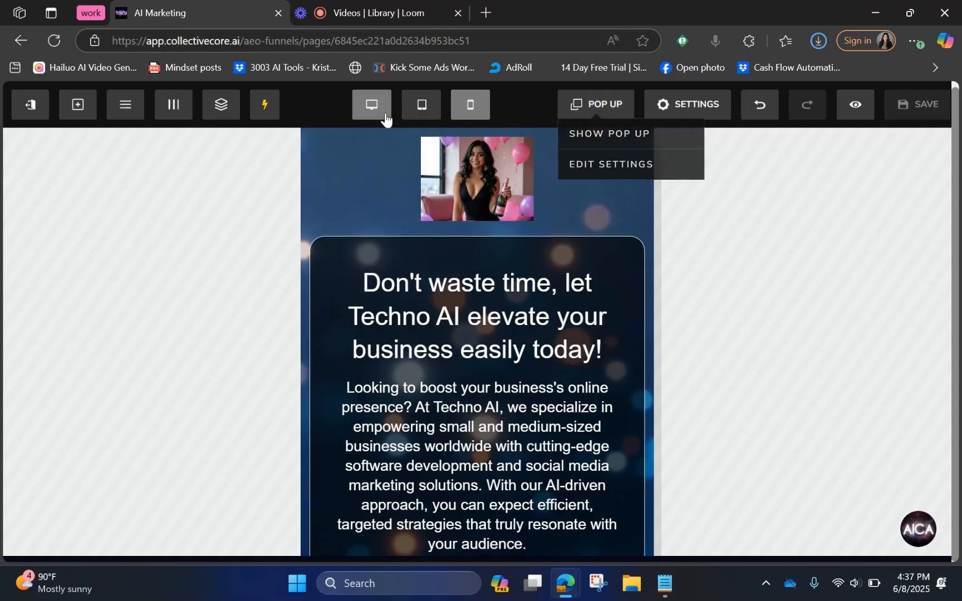
click(385, 117)
click(612, 112)
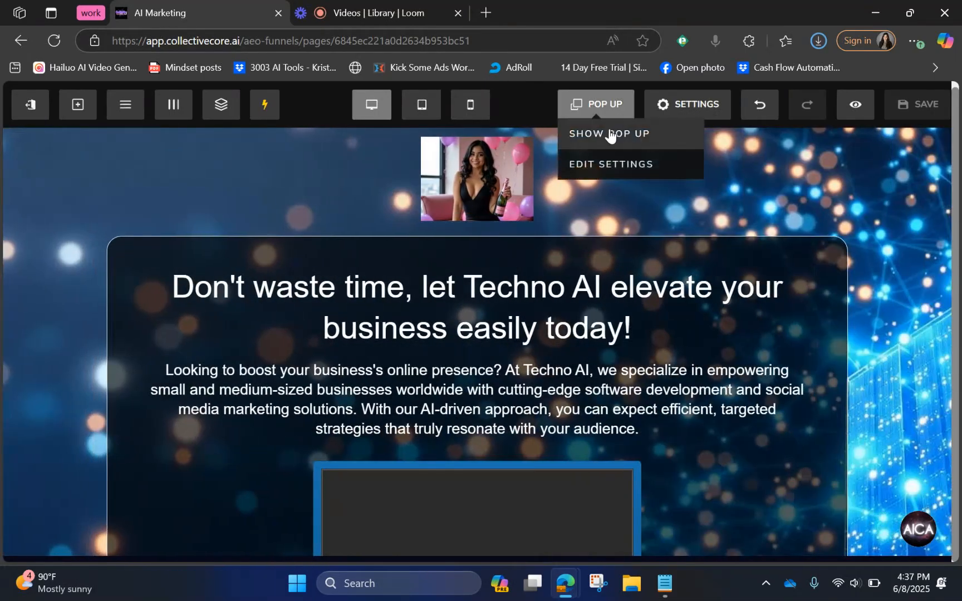
click(611, 135)
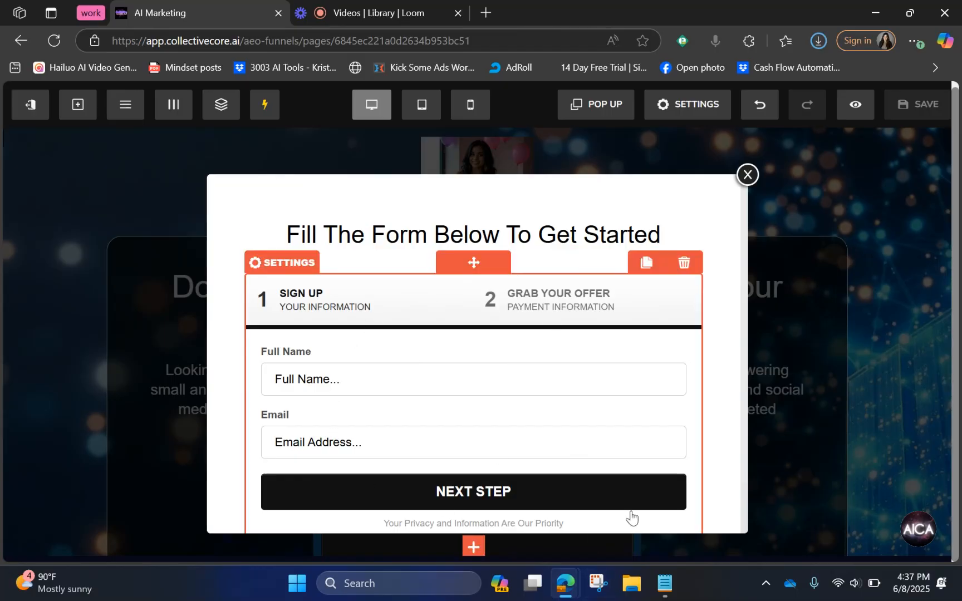
scroll(376, 386, down, 7)
scroll(376, 386, up, 6)
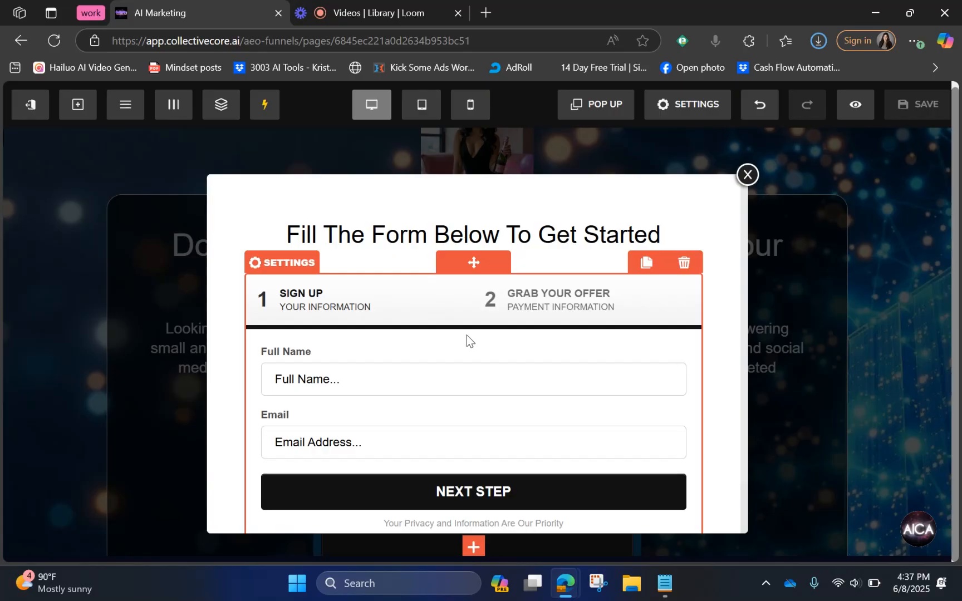
Step: Open the settings of the pop-up's two-step order form and review its general, theme and miscellaneous options
click(323, 385)
click(333, 457)
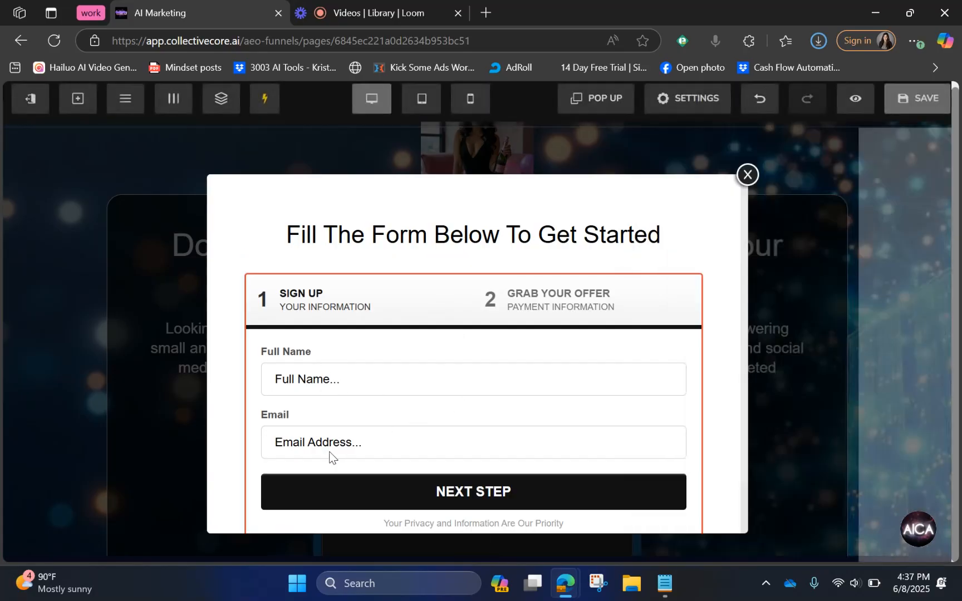
click(446, 370)
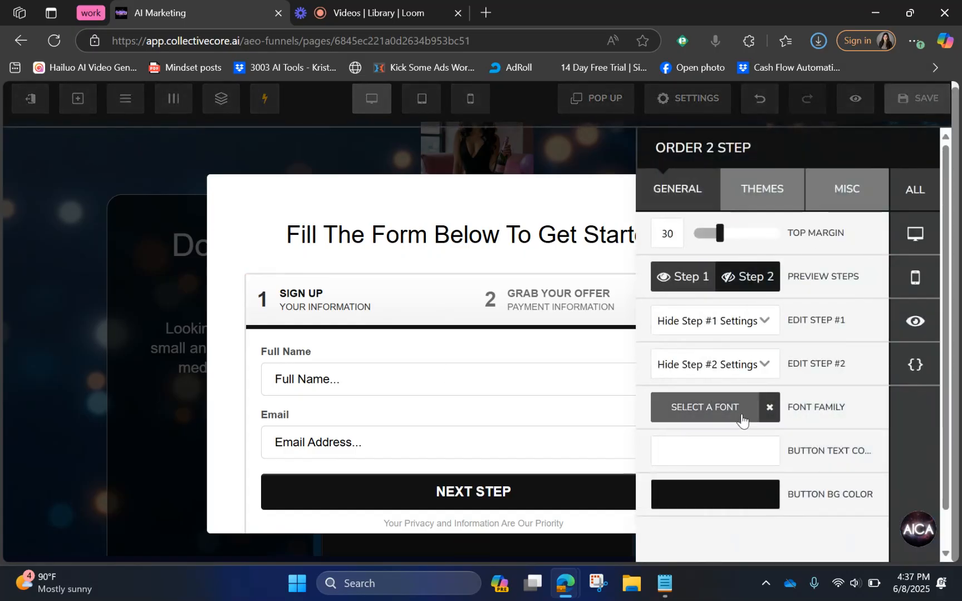
click(456, 248)
click(548, 308)
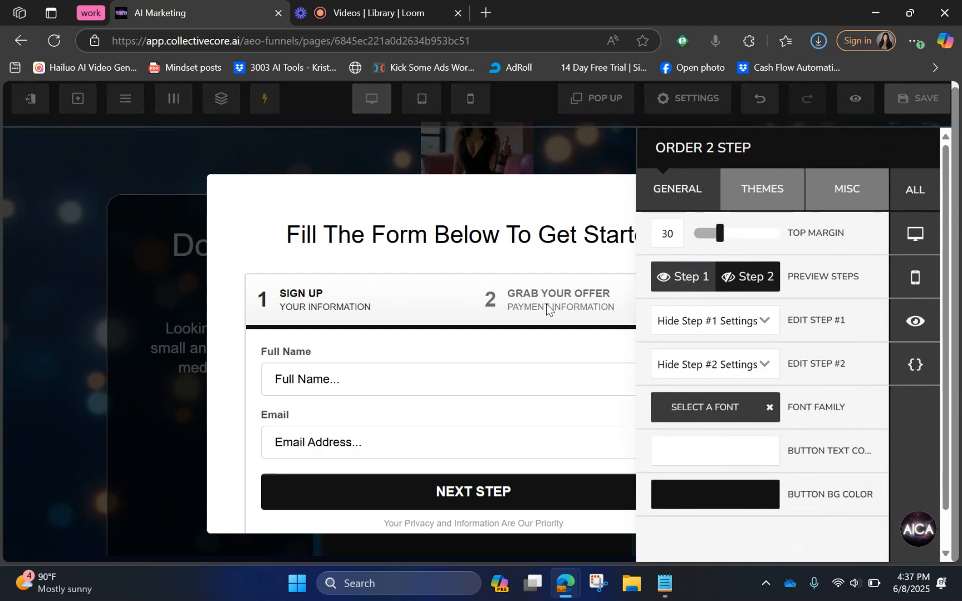
click(759, 192)
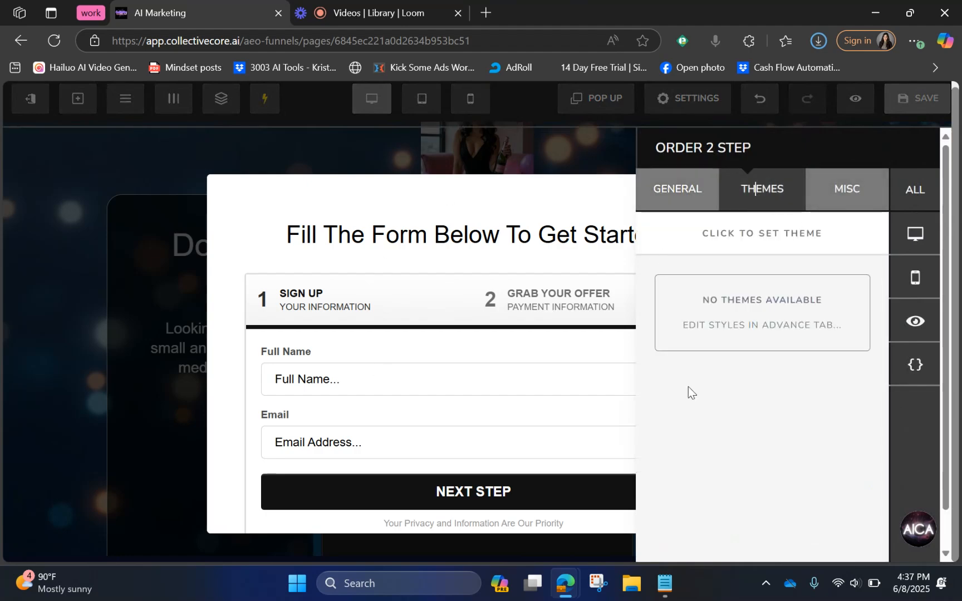
click(821, 185)
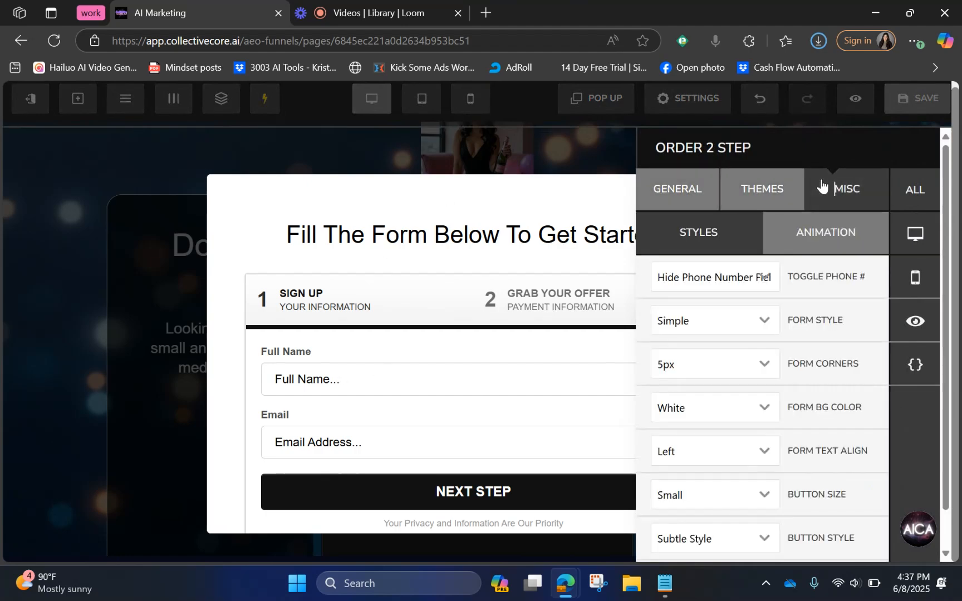
click(684, 202)
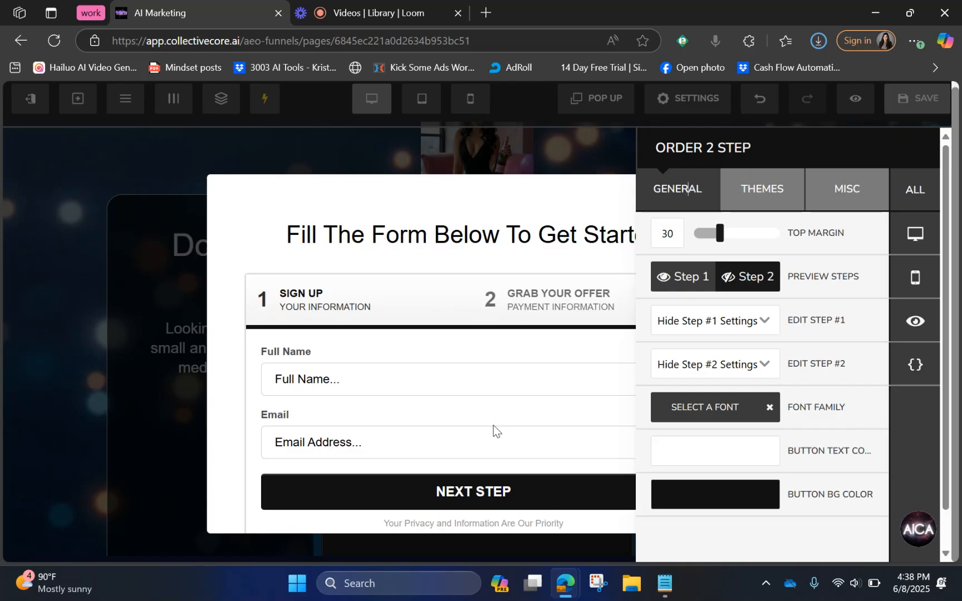
Step: Examine the color choices for the order form's button text and close them without picking one
click(678, 456)
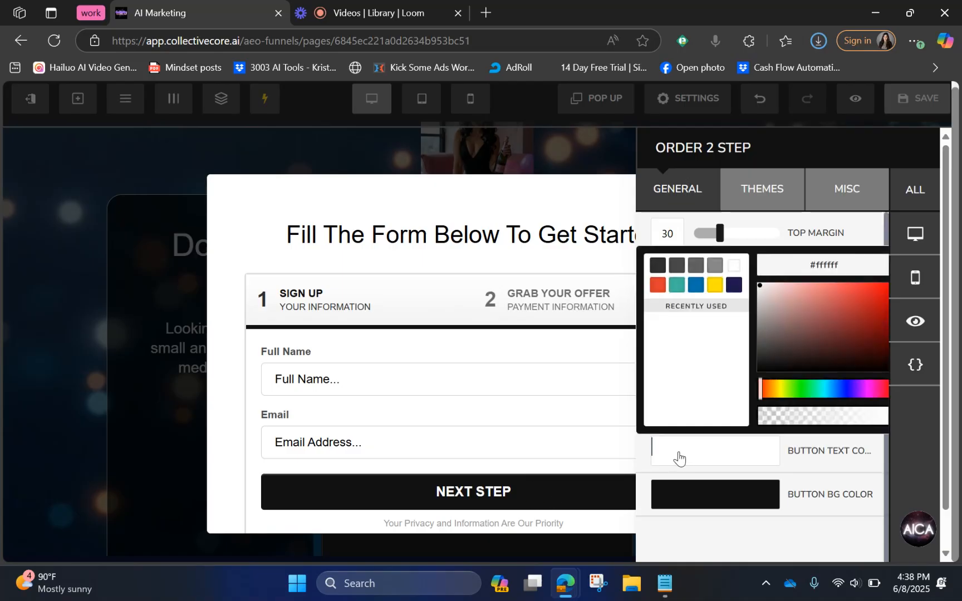
click(725, 445)
click(709, 453)
click(707, 452)
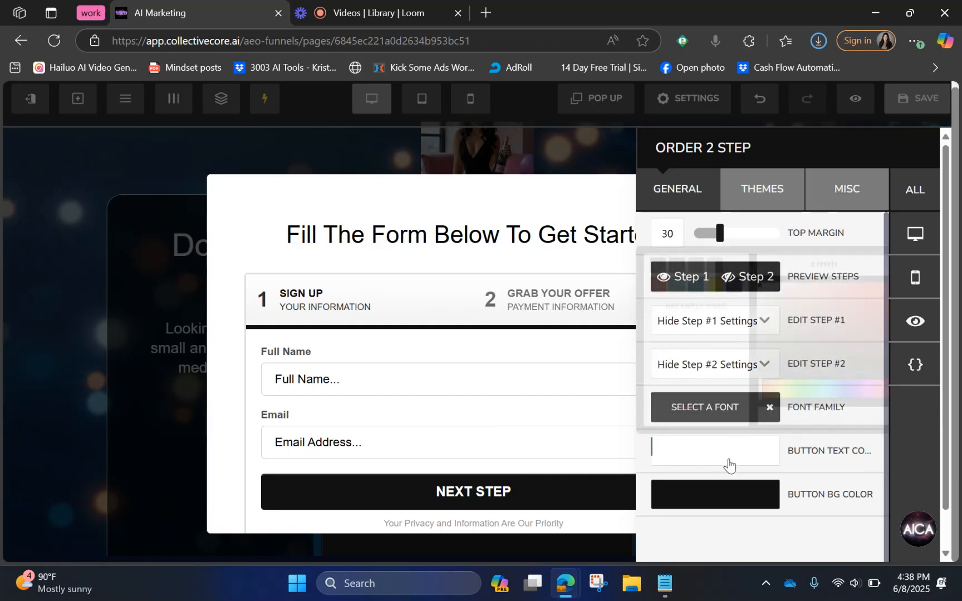
click(729, 460)
click(774, 222)
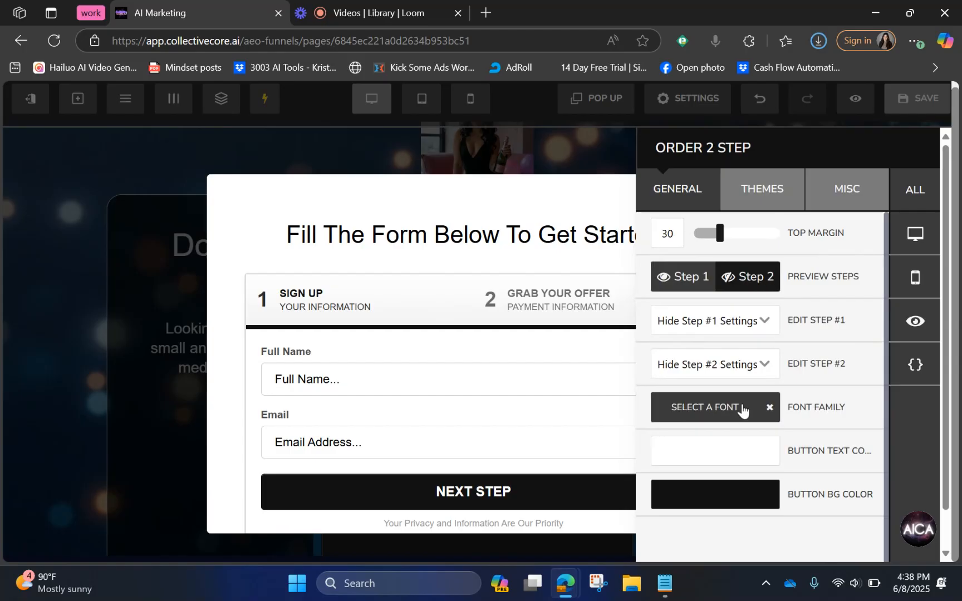
Step: Preview the order form's payment step, then leave the form settings and close the pop-up
click(741, 273)
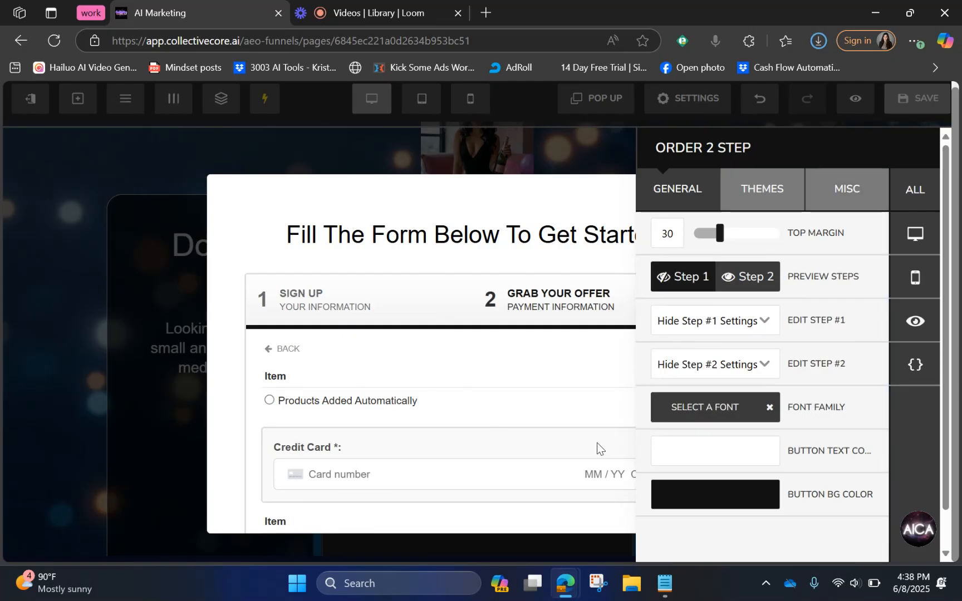
scroll(770, 342, down, 1)
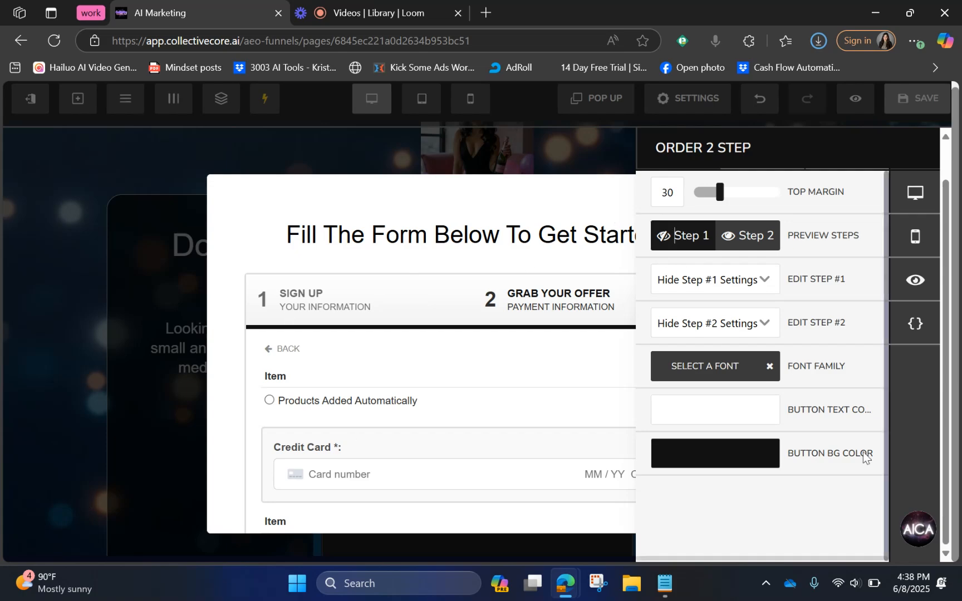
click(551, 159)
scroll(516, 451, down, 5)
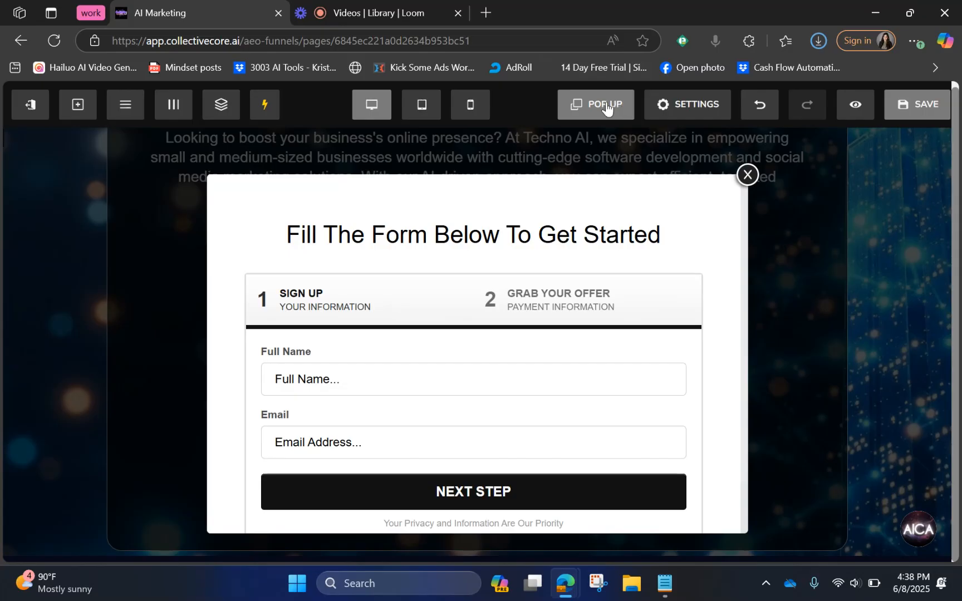
click(747, 175)
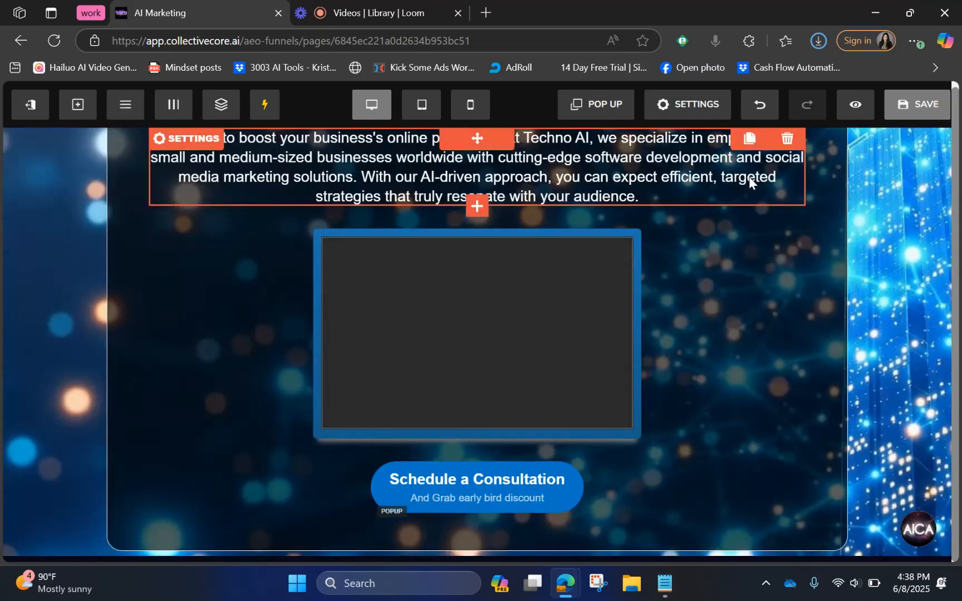
Step: Review the hero video's settings, checking the video types with YouTube kept selected and the YouTube URL, and close them
scroll(748, 176, up, 4)
scroll(669, 311, down, 4)
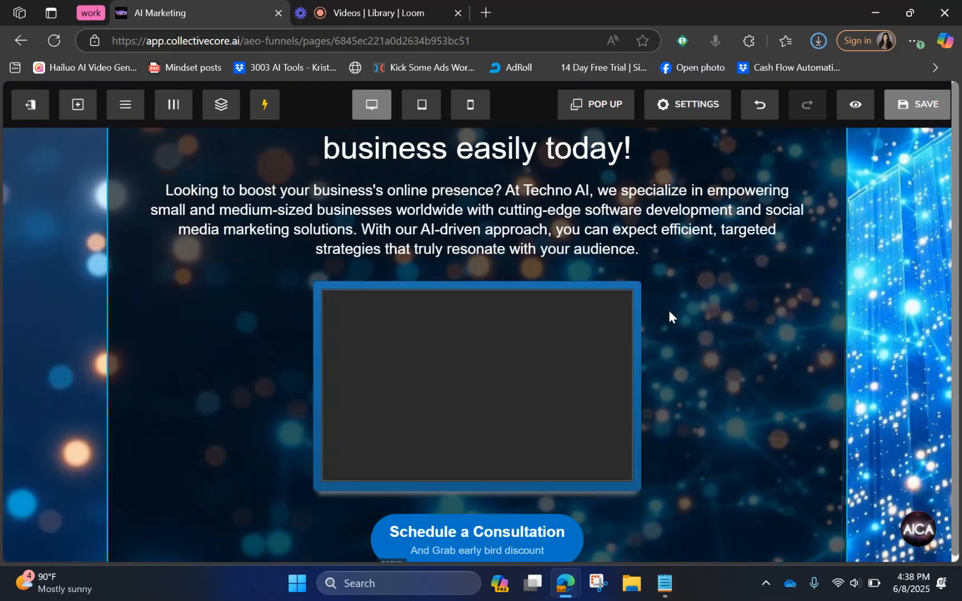
click(472, 311)
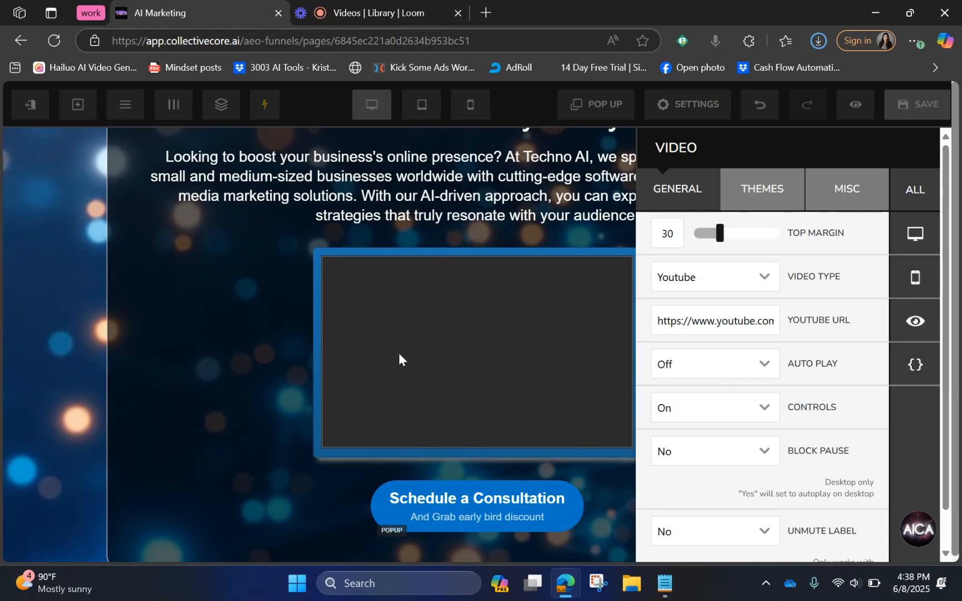
click(760, 278)
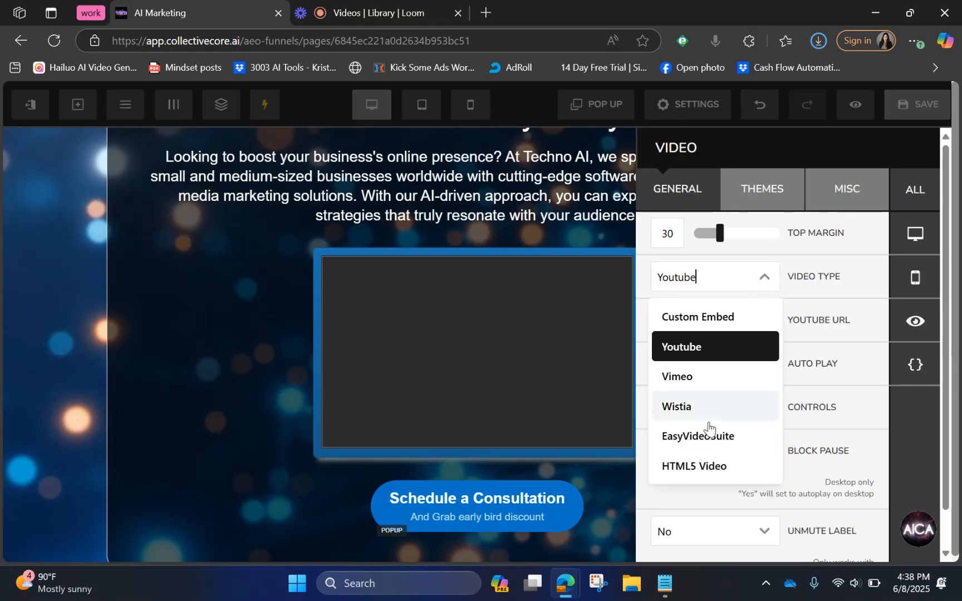
click(712, 349)
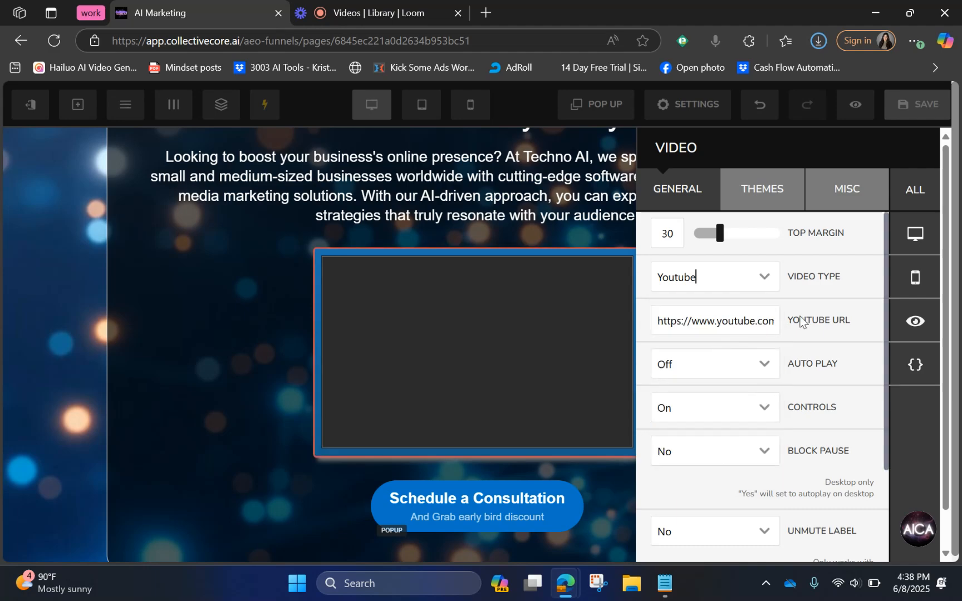
drag(744, 321, 846, 319)
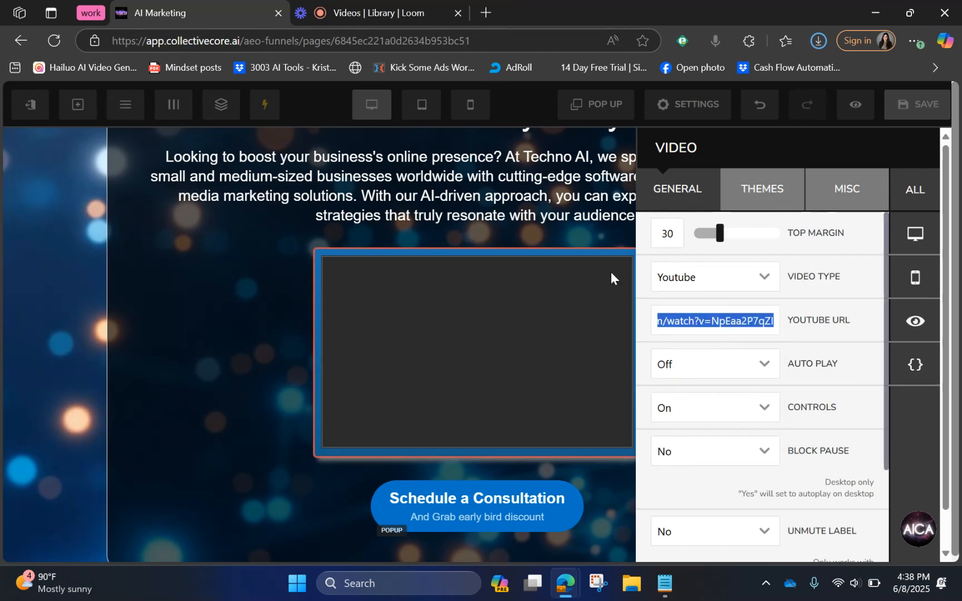
click(499, 344)
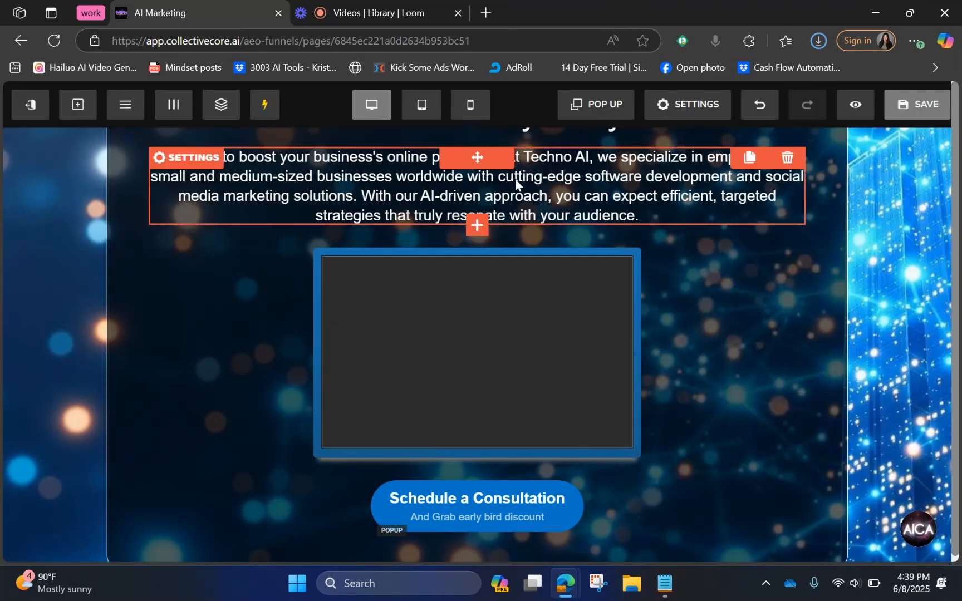
Step: Review the page's general settings, including the on-submit redirect and the search engine visibility choices, and close them
click(690, 117)
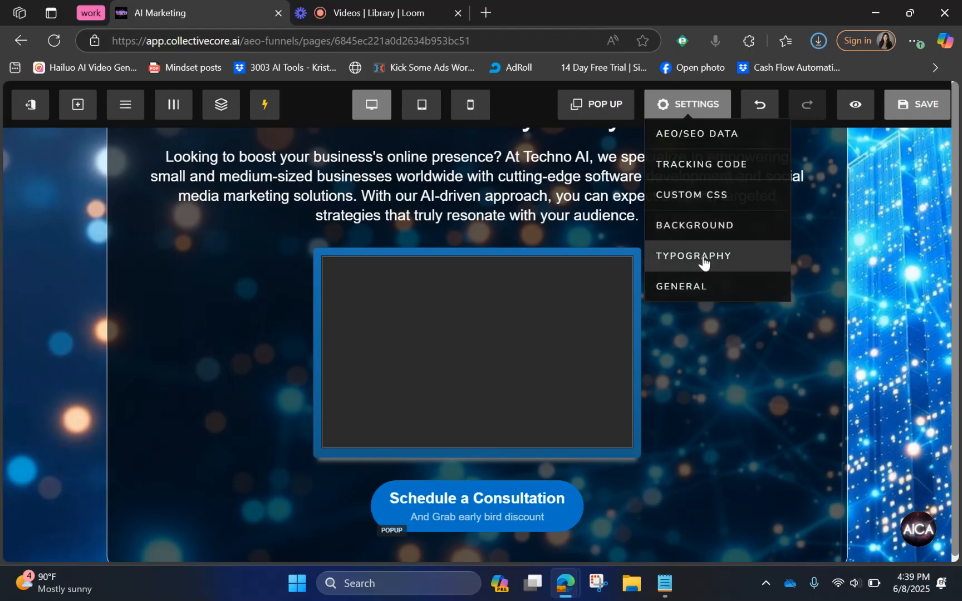
click(701, 287)
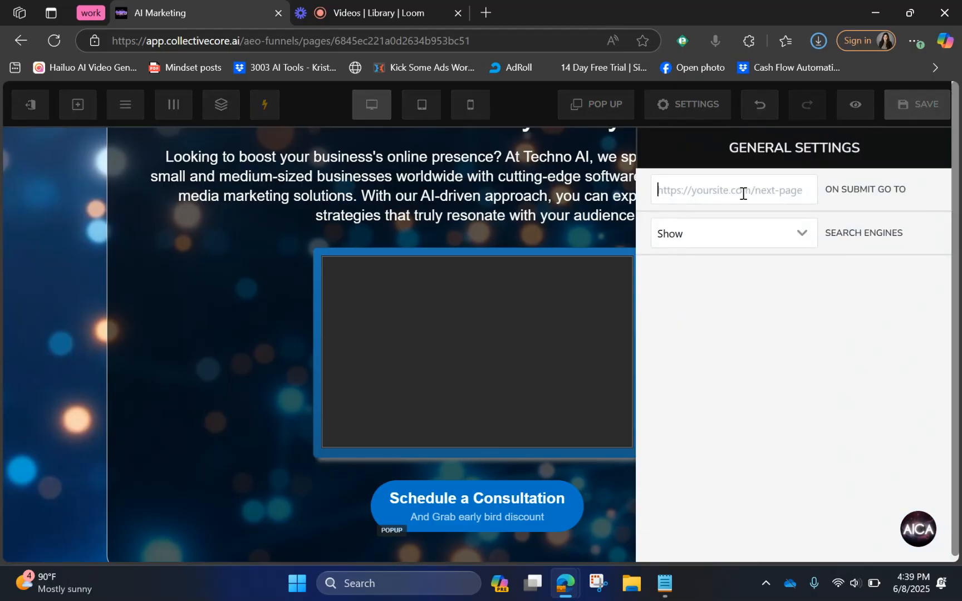
click(803, 235)
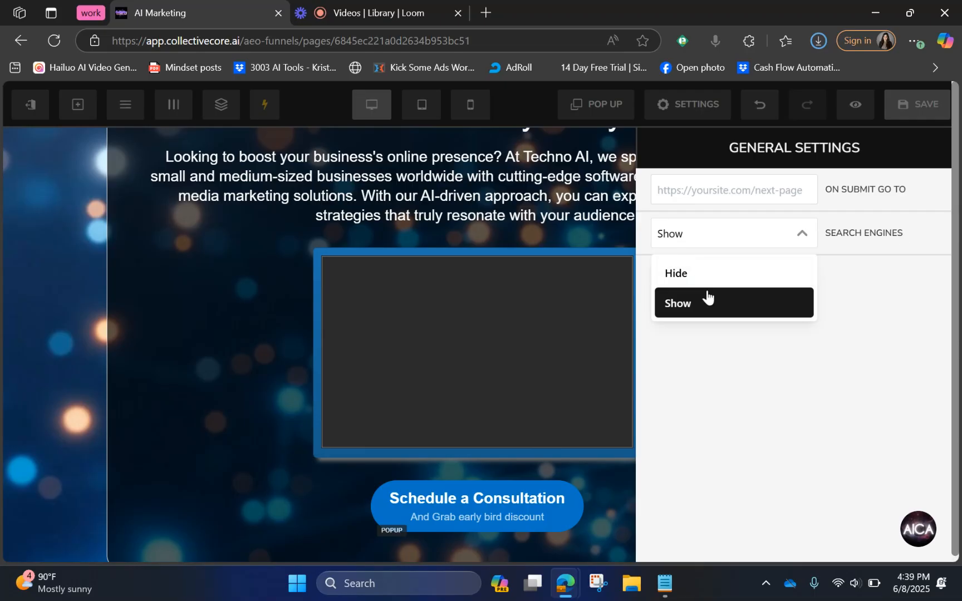
click(639, 206)
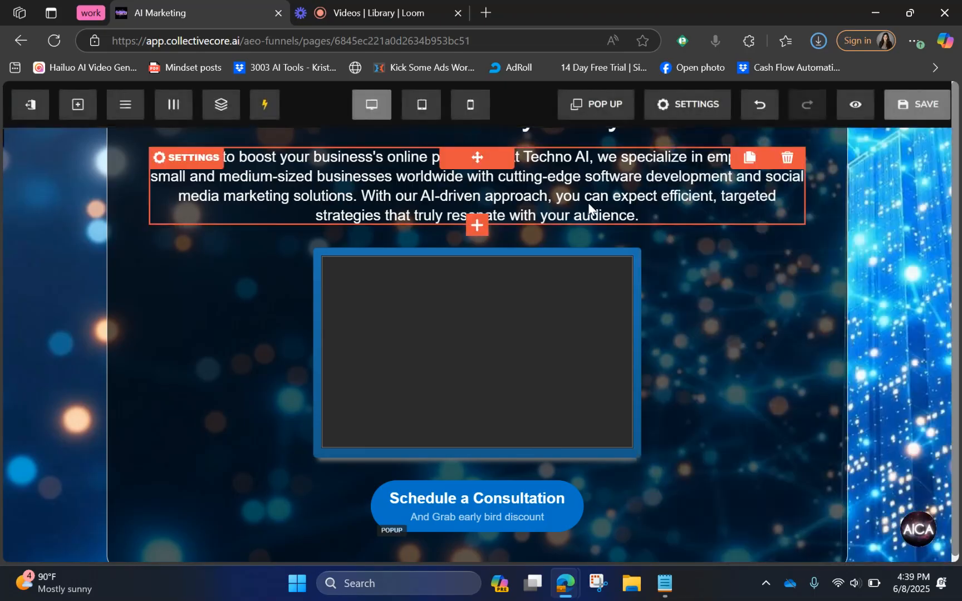
click(748, 118)
scroll(646, 316, up, 3)
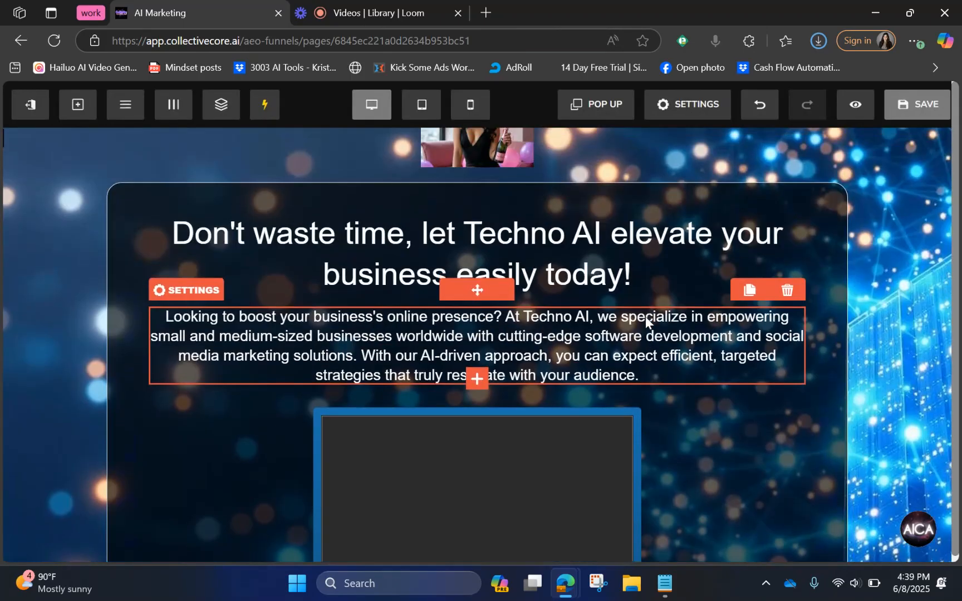
scroll(646, 316, up, 1)
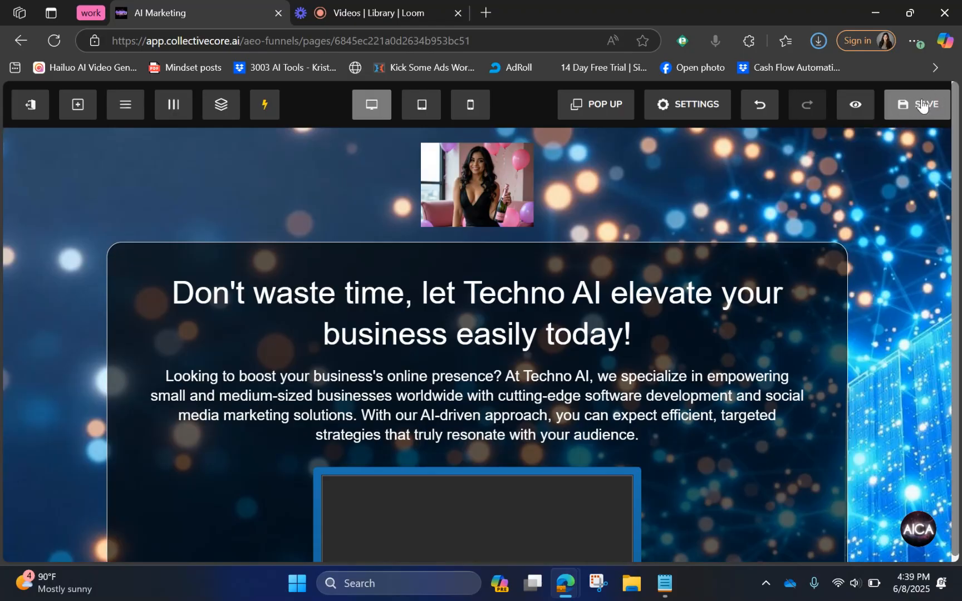
Step: Centre-align the paragraph under the "3. Mobile Applications (Android + iOS)" heading
mouse_move(635, 165)
scroll(496, 345, down, 15)
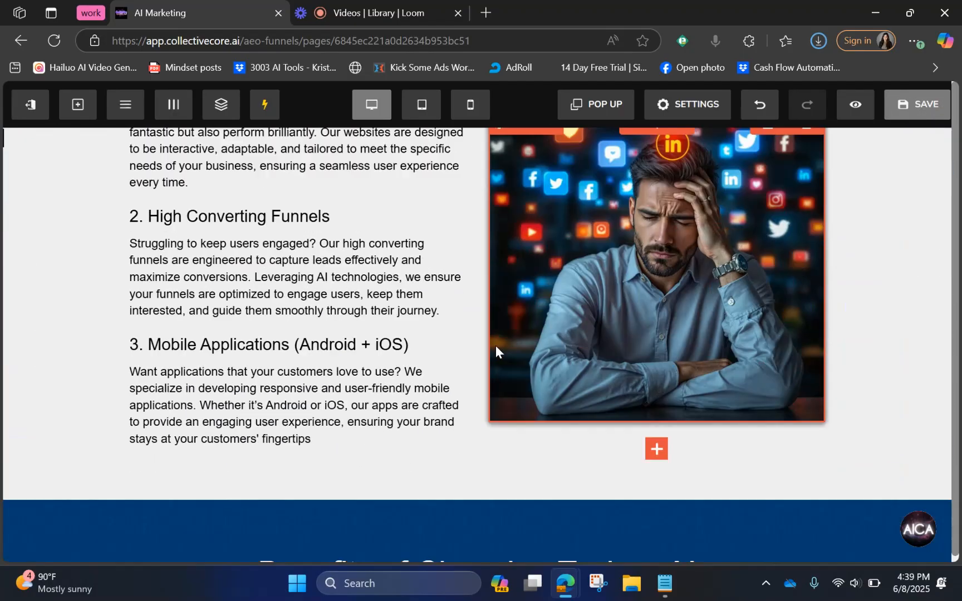
click(253, 326)
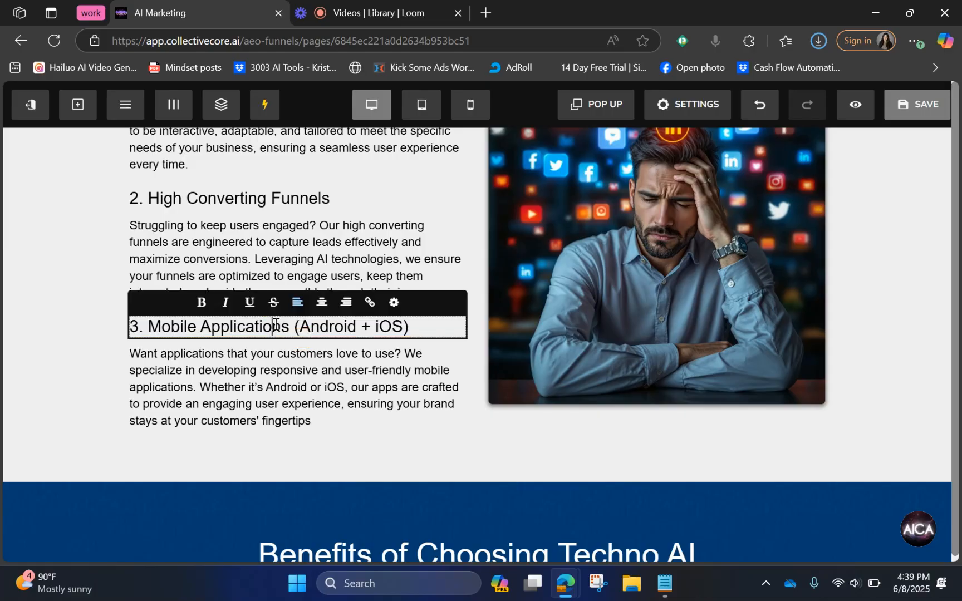
click(312, 368)
double_click(289, 369)
triple_click(307, 384)
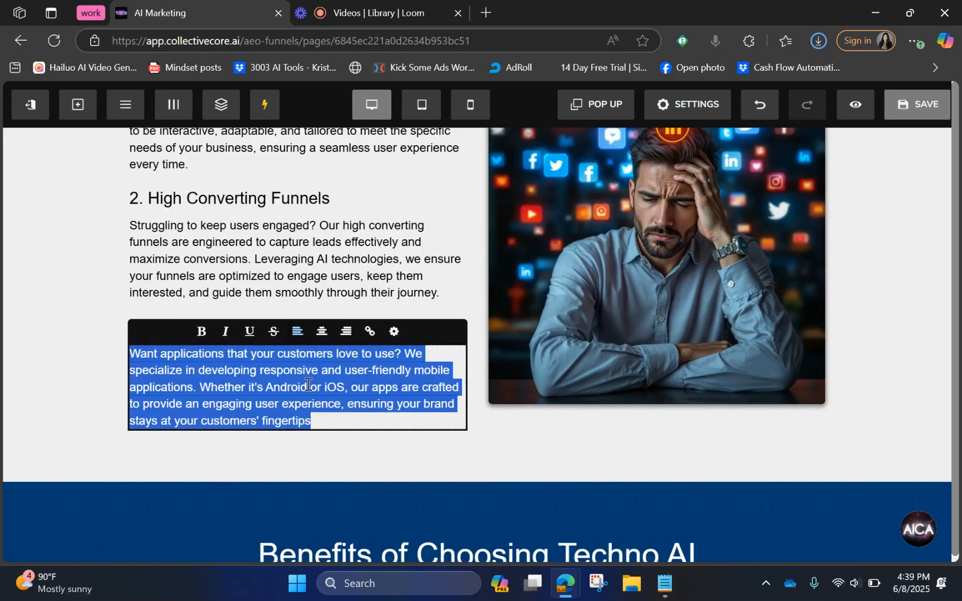
click(333, 386)
triple_click(268, 387)
click(321, 332)
click(351, 465)
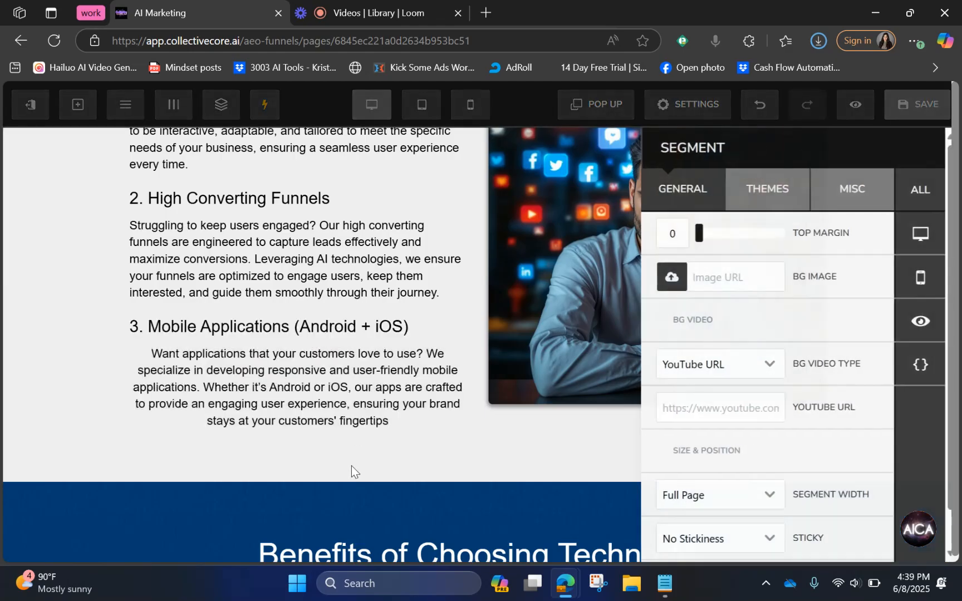
Step: Right-align the paragraph under the "3. Mobile Applications (Android + iOS)" heading
click(355, 359)
triple_click(355, 359)
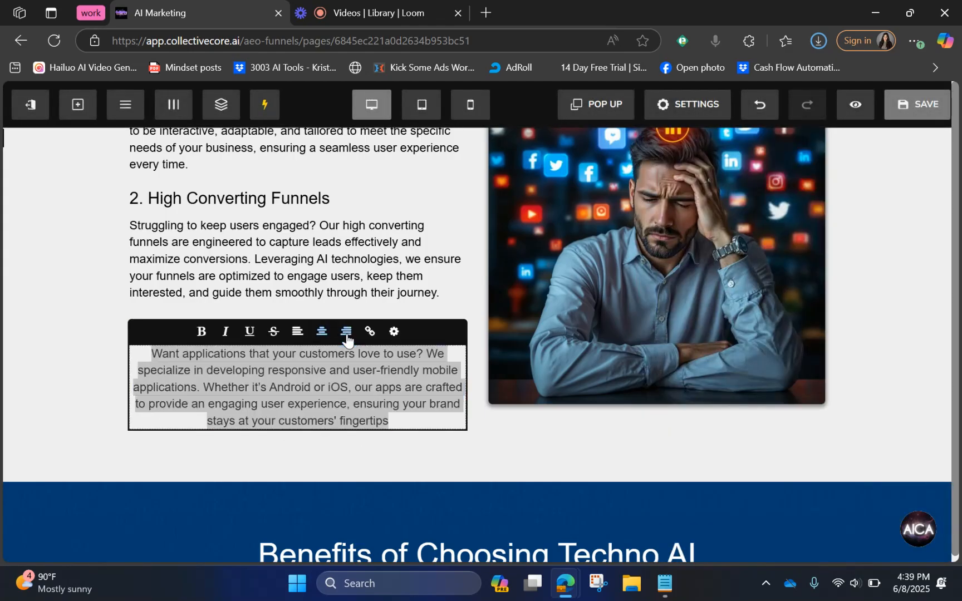
click(398, 453)
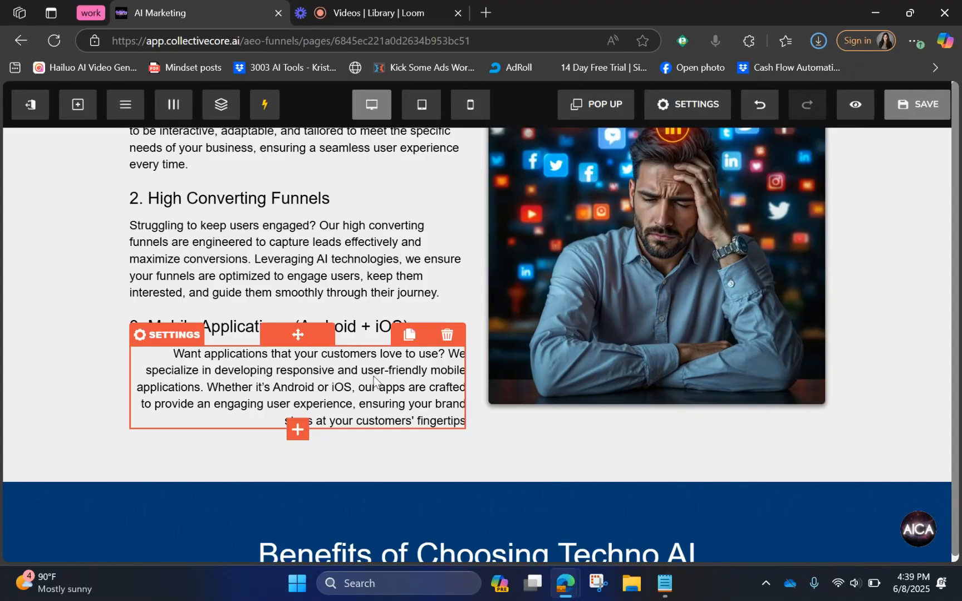
right_click(373, 379)
key(Escape)
Step: Set the Mobile Applications paragraph back to left alignment and leave the segment settings
triple_click(278, 377)
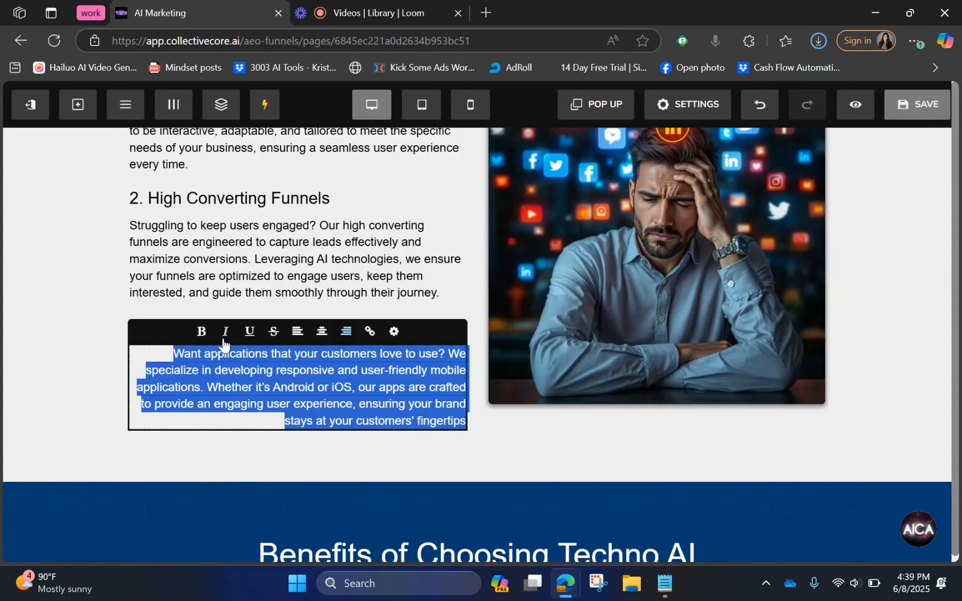
click(299, 338)
click(884, 320)
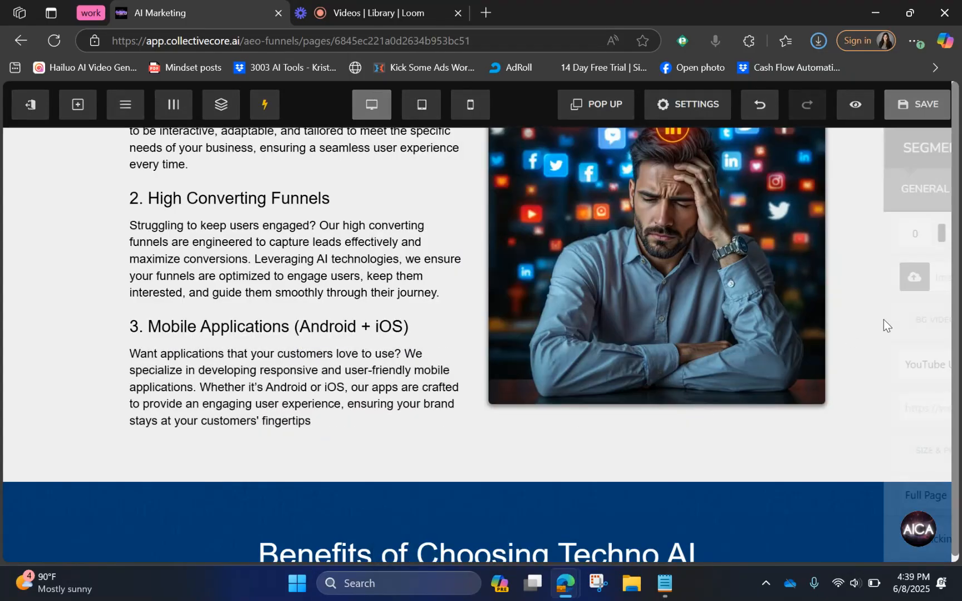
click(501, 482)
Step: Review the general settings of the image in the Solving Your Key Problems section and close them
scroll(683, 406, up, 4)
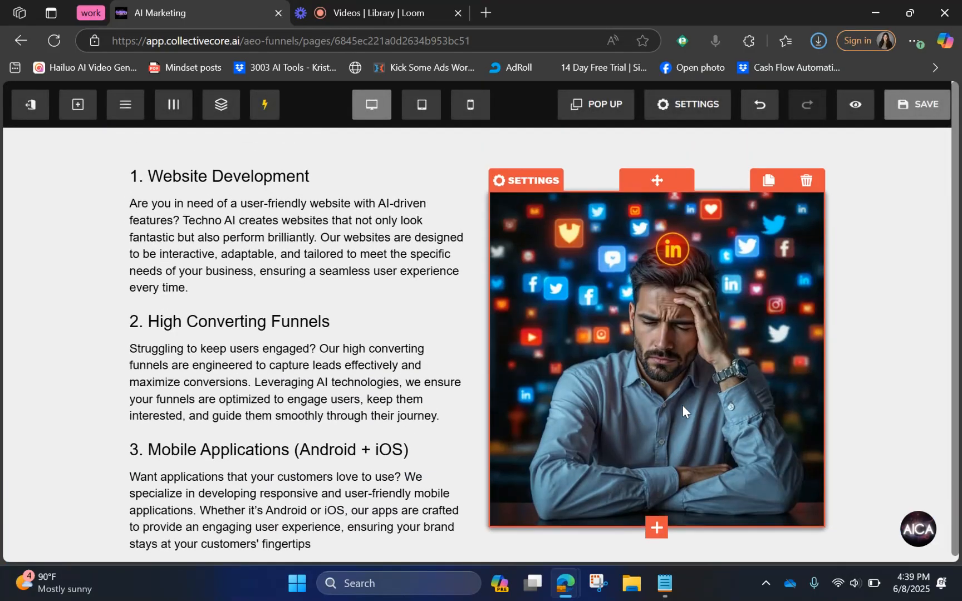
click(690, 372)
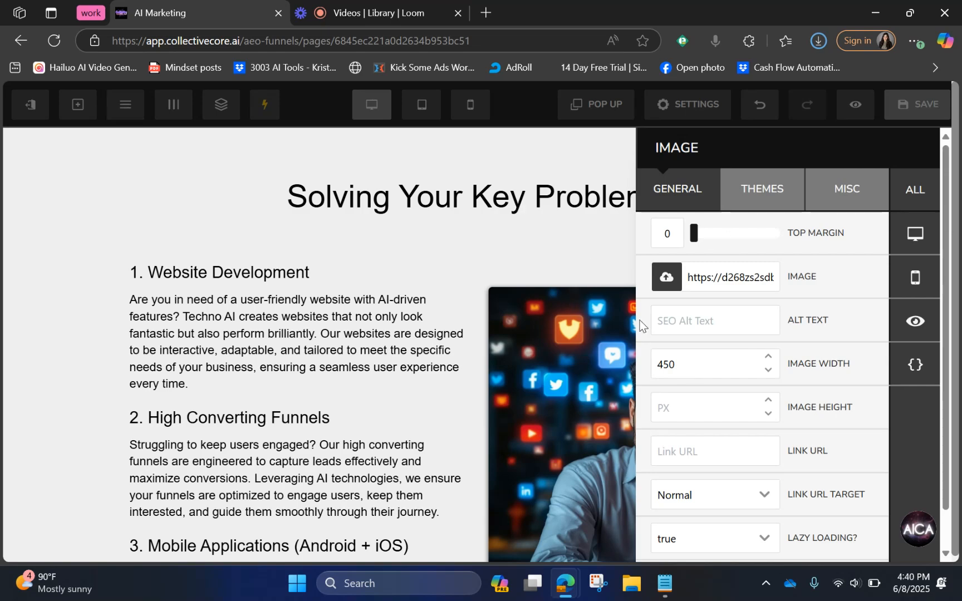
click(516, 219)
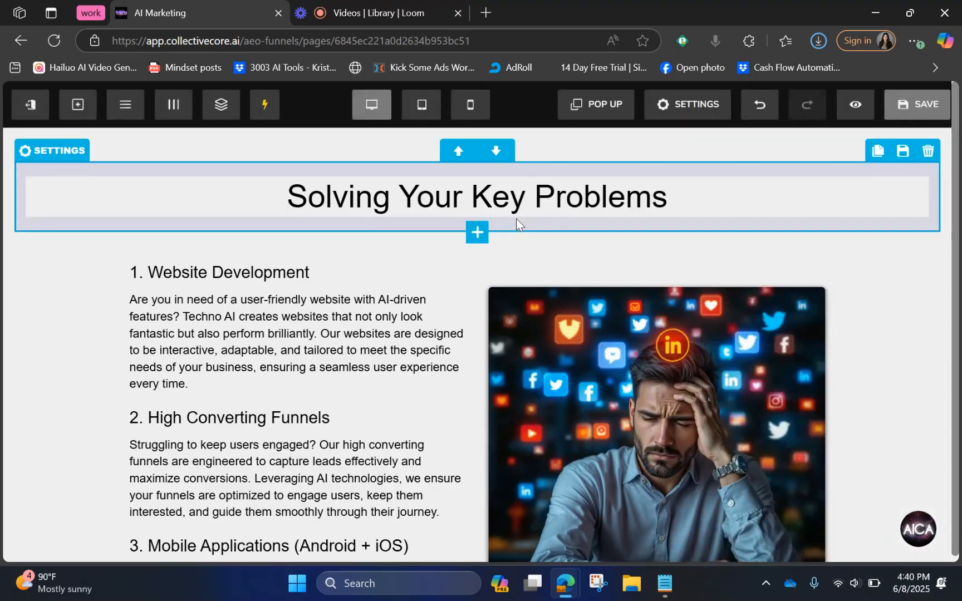
Step: Look over the whole page, including the services, special offer, client testimonials, frequently asked questions and footer
scroll(676, 376, up, 10)
scroll(676, 375, up, 5)
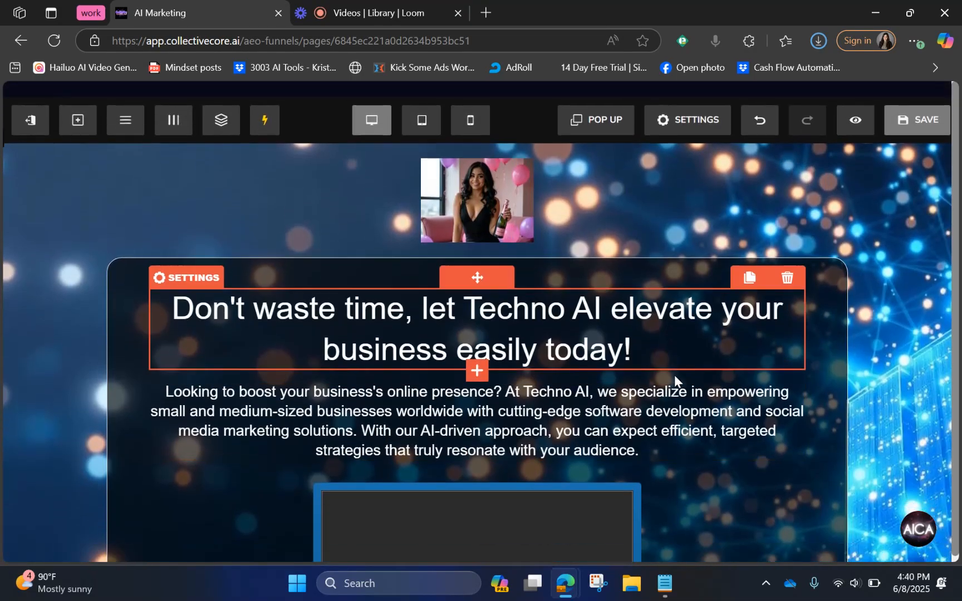
scroll(674, 376, down, 20)
scroll(675, 375, down, 15)
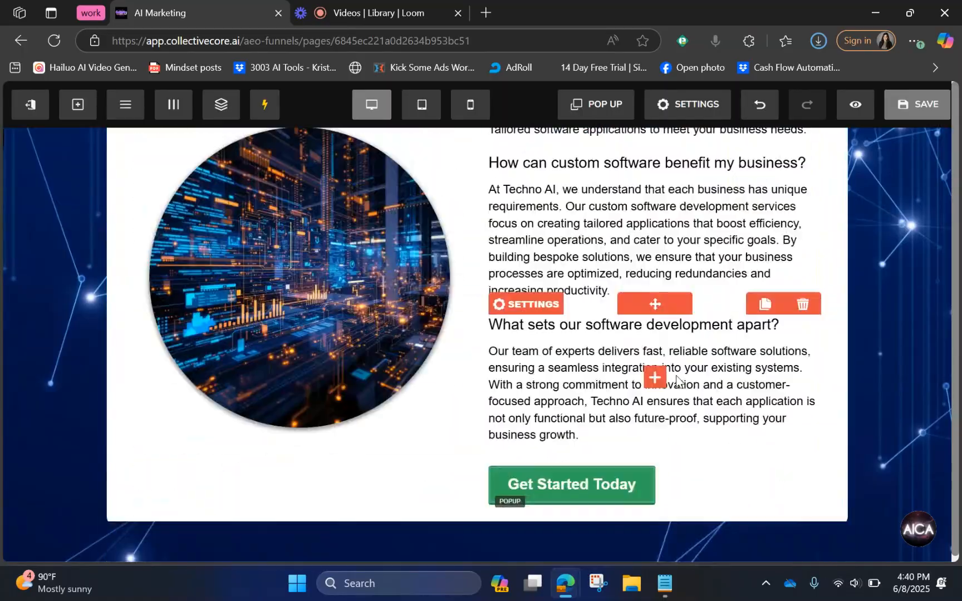
scroll(675, 375, down, 3)
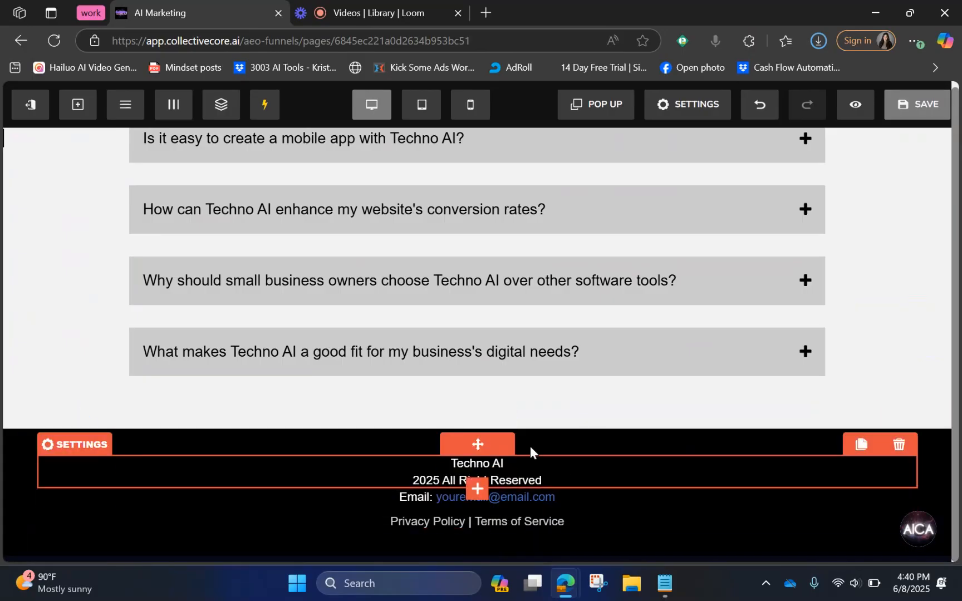
scroll(564, 406, up, 5)
scroll(565, 410, up, 10)
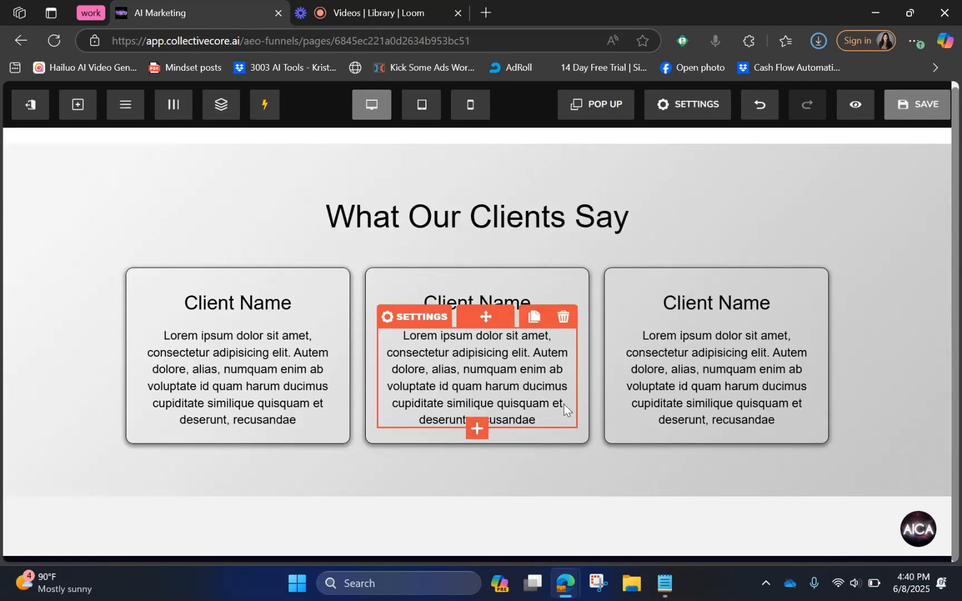
scroll(677, 316, up, 2)
scroll(676, 316, down, 7)
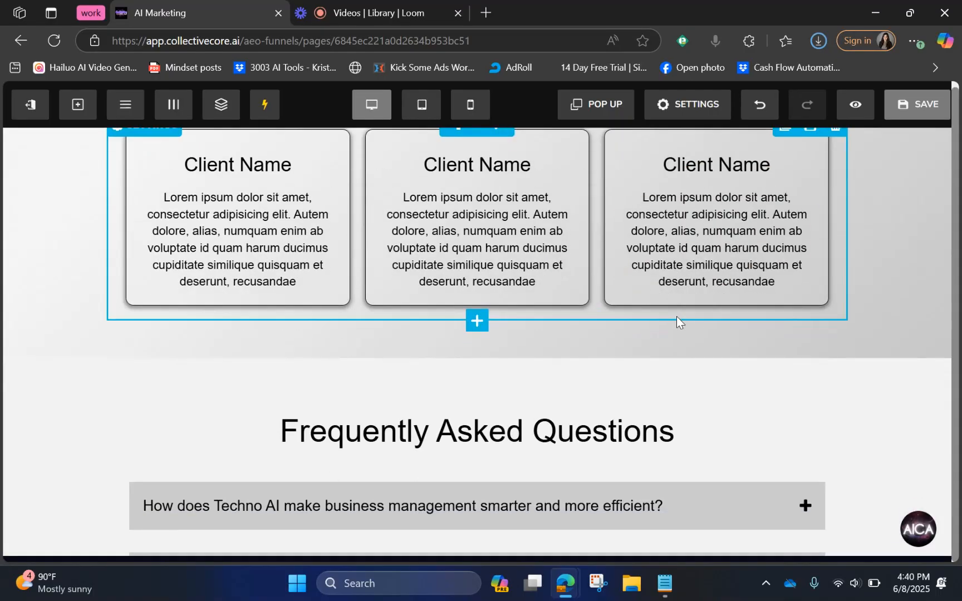
scroll(711, 211, up, 9)
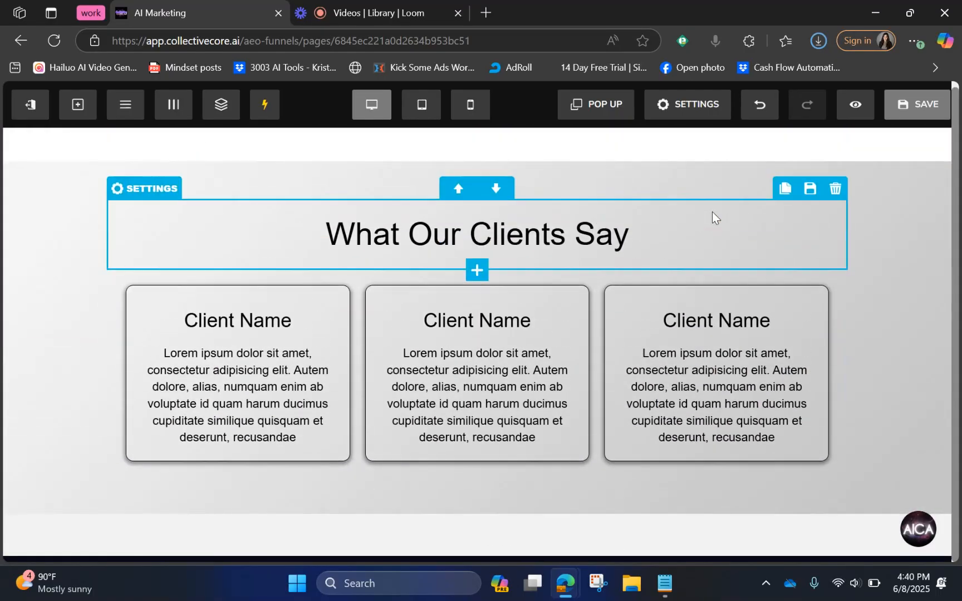
scroll(713, 210, up, 1)
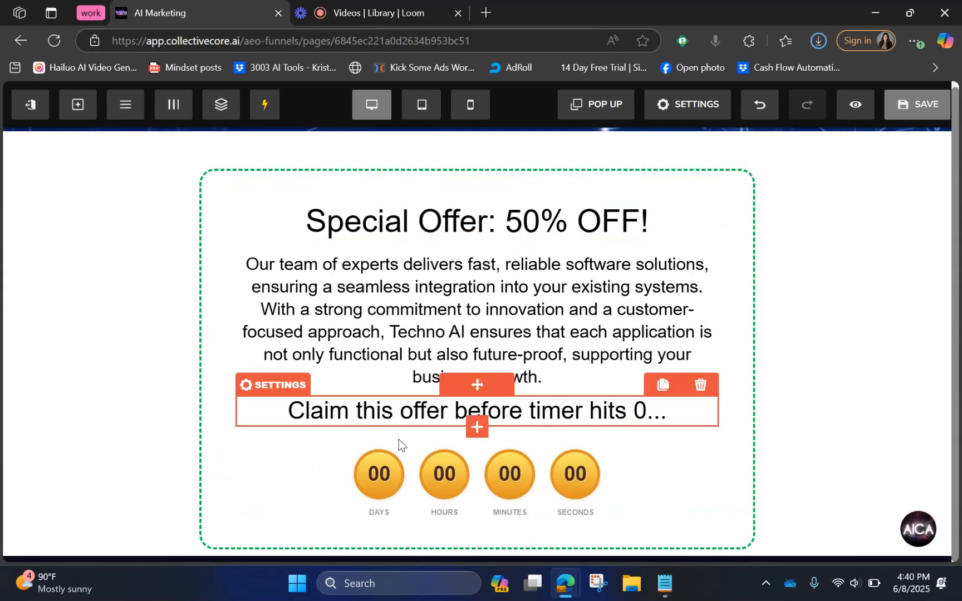
scroll(727, 369, up, 20)
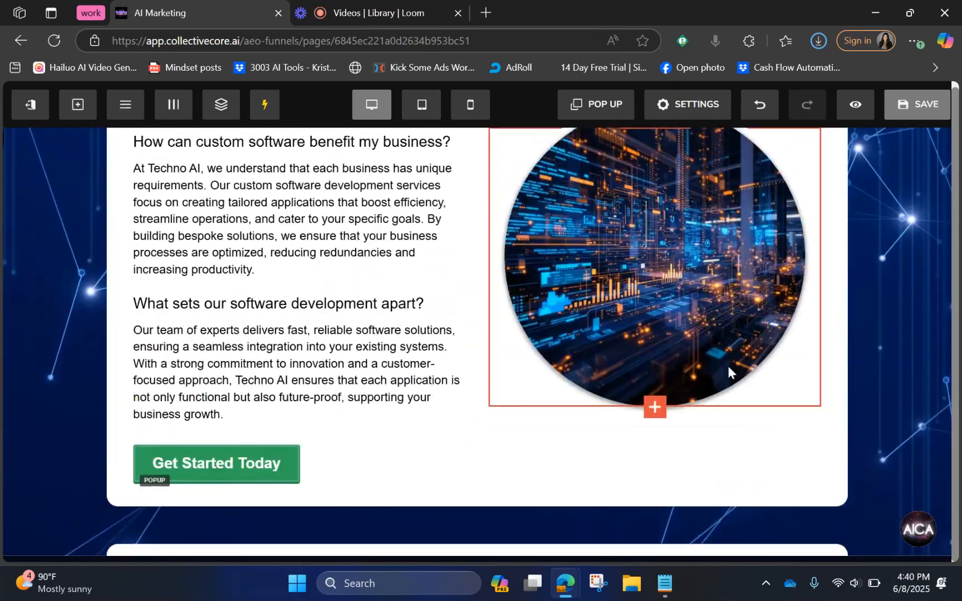
Step: Check the date countdown's settings below the Schedule a Consultation box, close them, and delete the countdown's row
scroll(727, 366, down, 20)
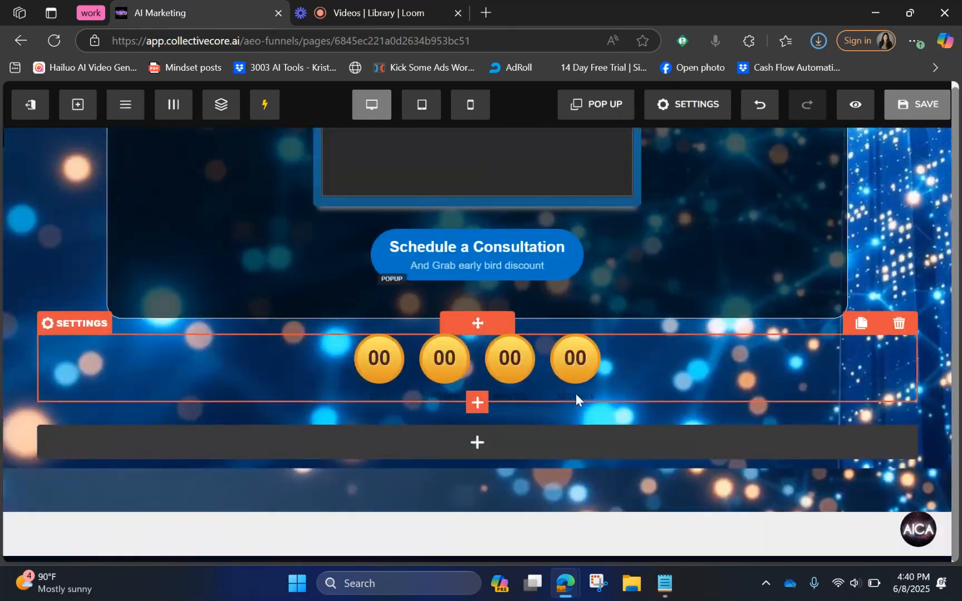
click(575, 393)
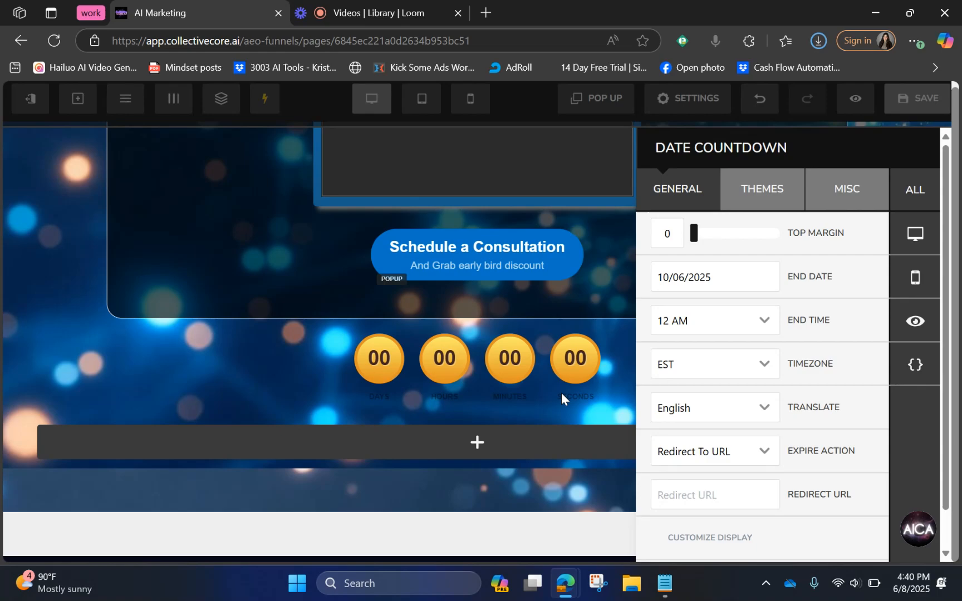
click(579, 369)
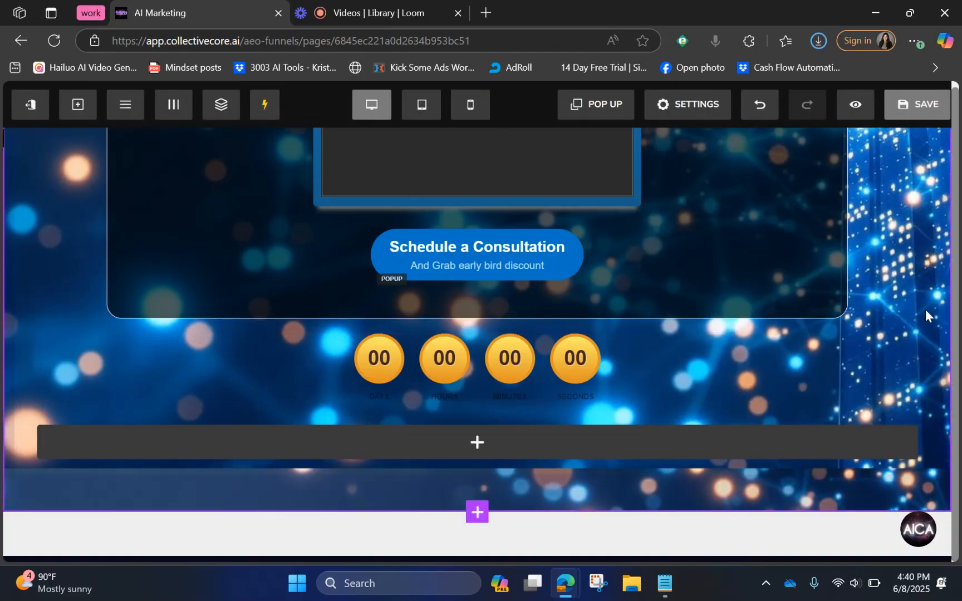
click(927, 308)
Step: Examine the hero, Solving Your Key Problems, Benefits of Choosing Techno AI and Techno AI Services sections once more
scroll(548, 365, up, 7)
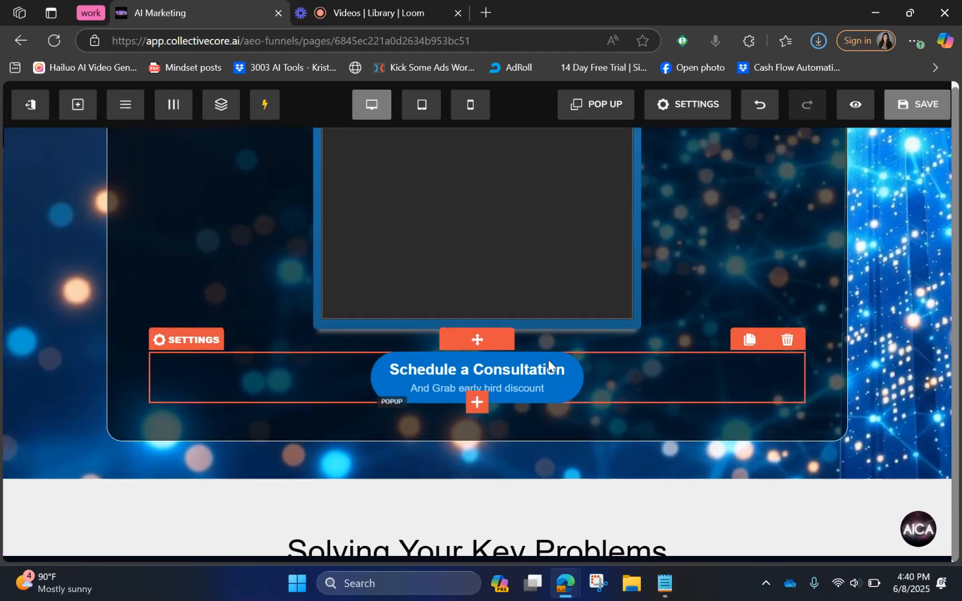
scroll(549, 365, down, 20)
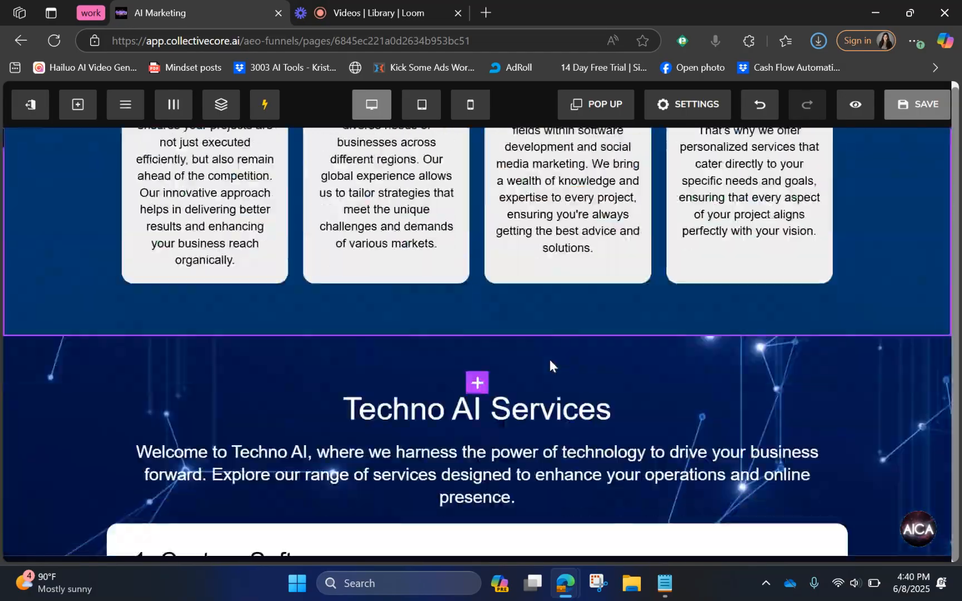
scroll(549, 364, up, 10)
scroll(549, 364, down, 5)
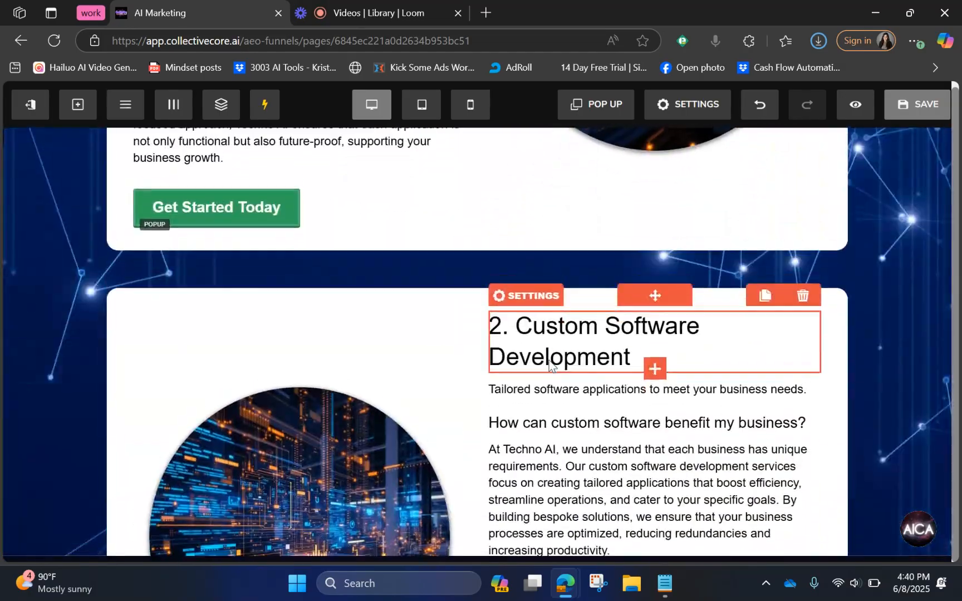
scroll(549, 365, up, 7)
scroll(549, 360, up, 15)
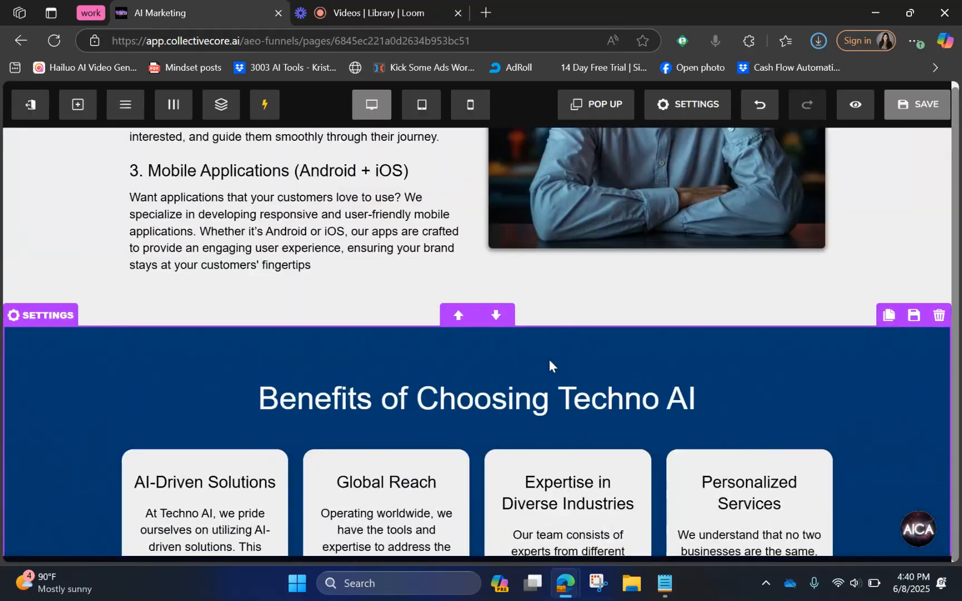
scroll(548, 358, up, 5)
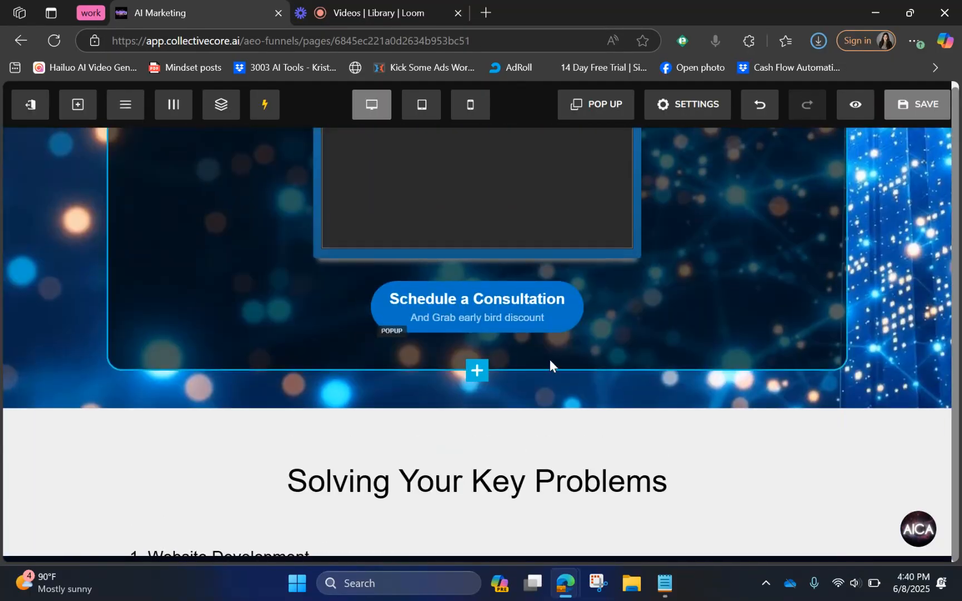
scroll(549, 359, down, 20)
scroll(549, 359, down, 6)
scroll(360, 248, up, 4)
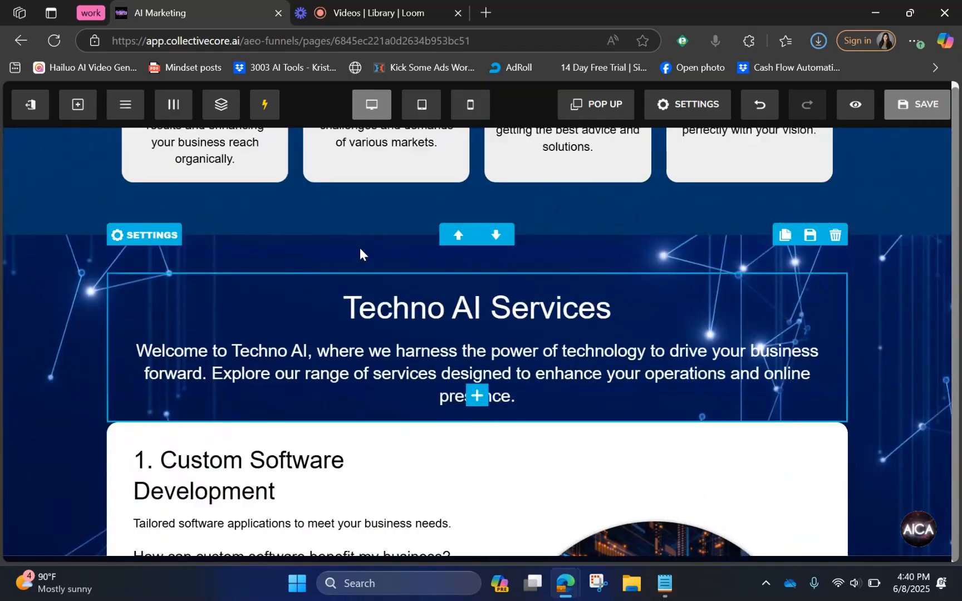
scroll(431, 462, down, 15)
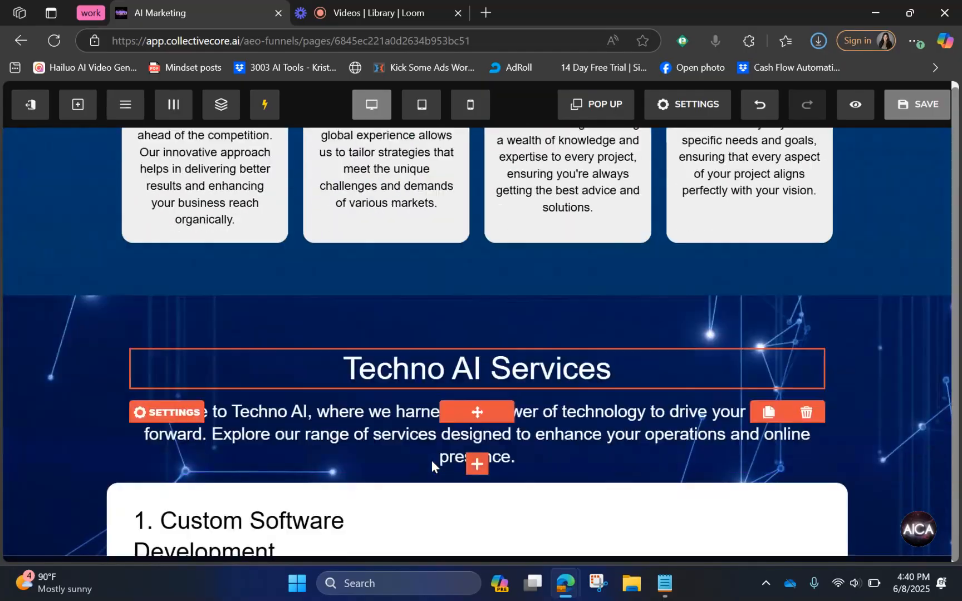
scroll(430, 461, up, 15)
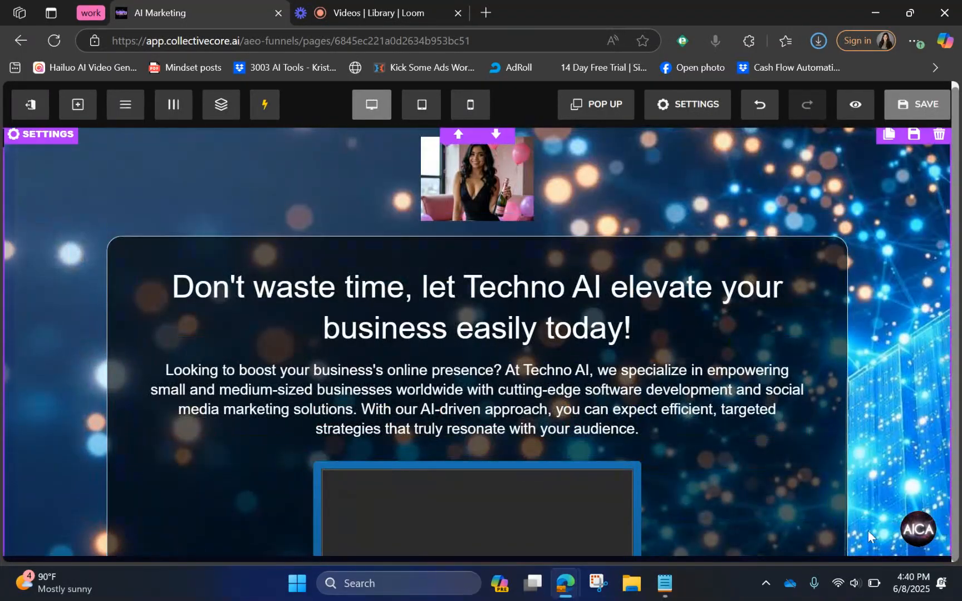
Step: Review the list of all page segments in the segment manager and close it
click(84, 108)
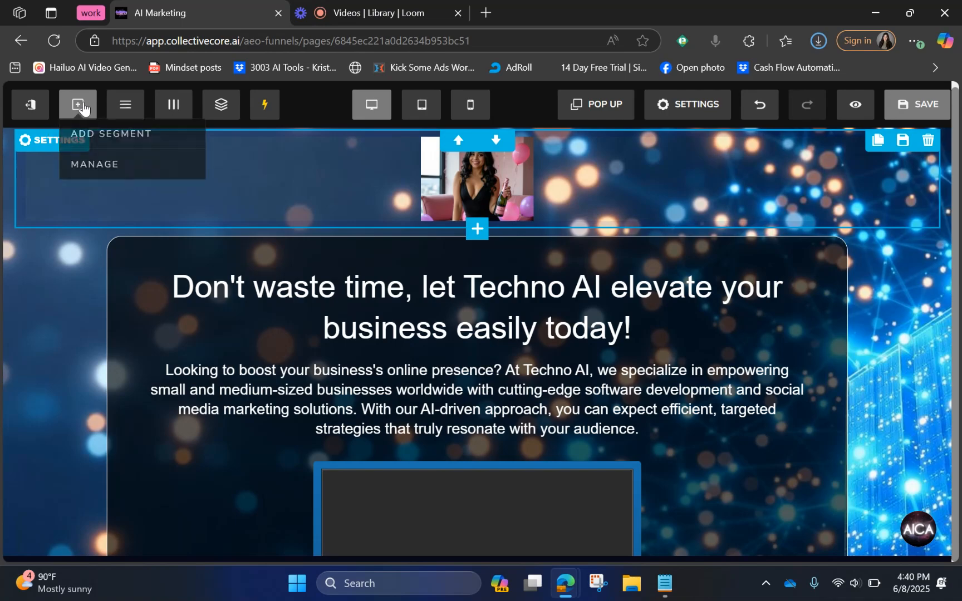
click(127, 173)
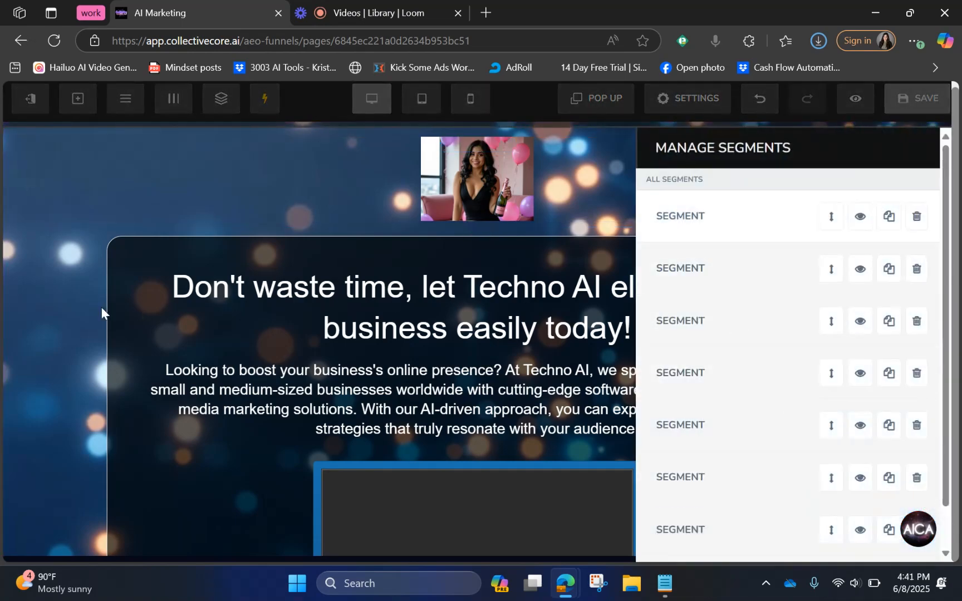
click(62, 306)
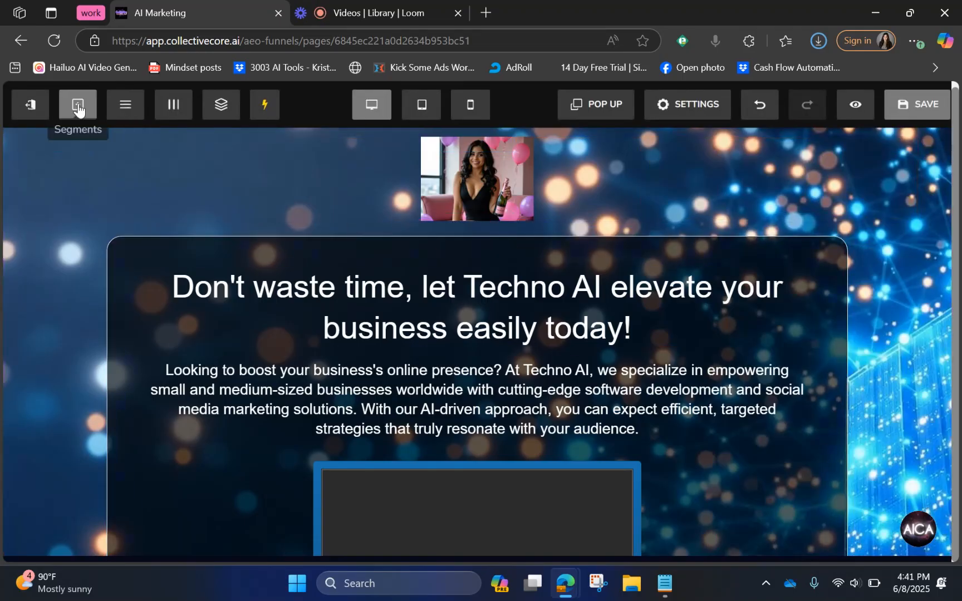
Step: Review the list of page columns in the column manager and close it
click(172, 102)
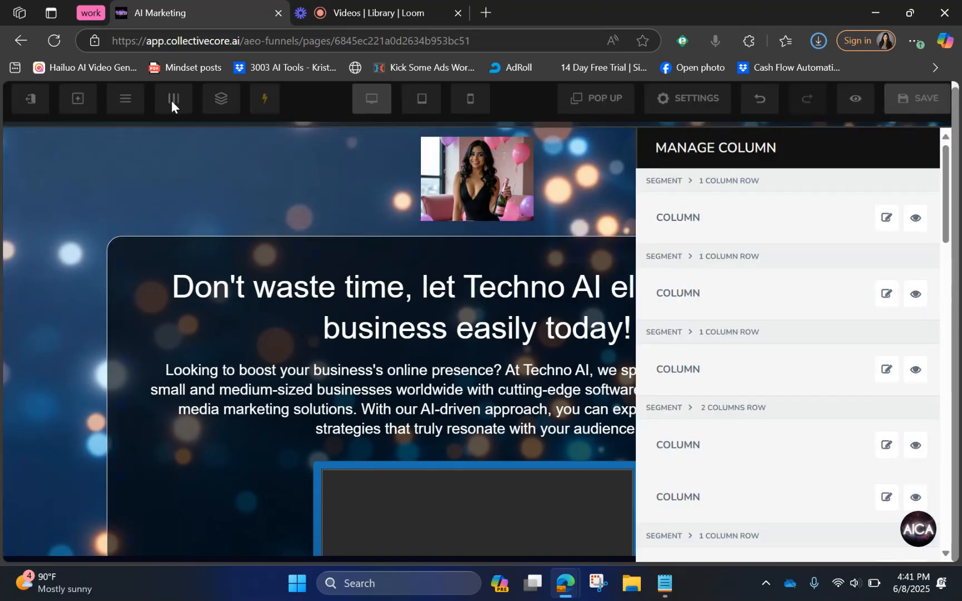
scroll(708, 322, down, 10)
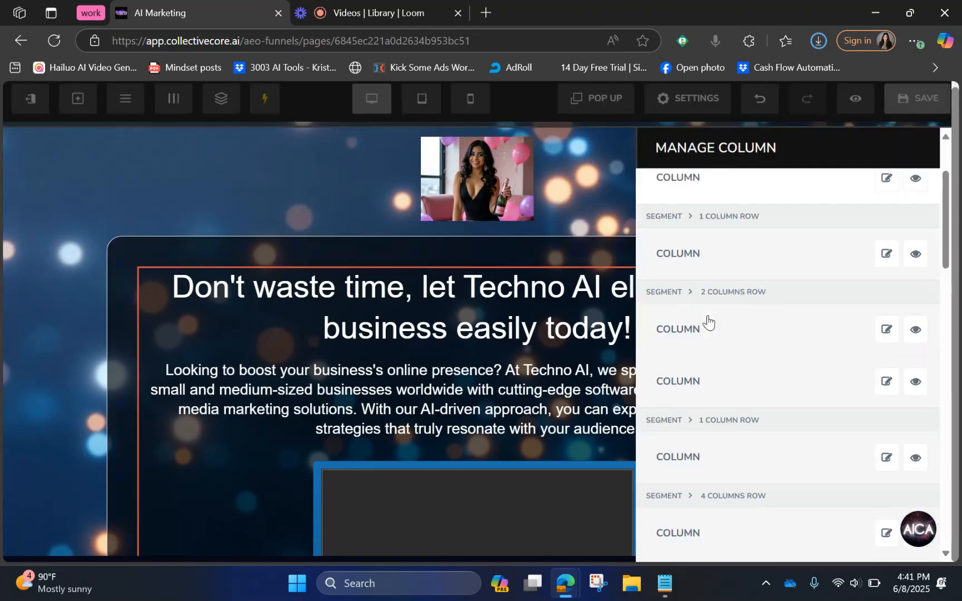
click(63, 358)
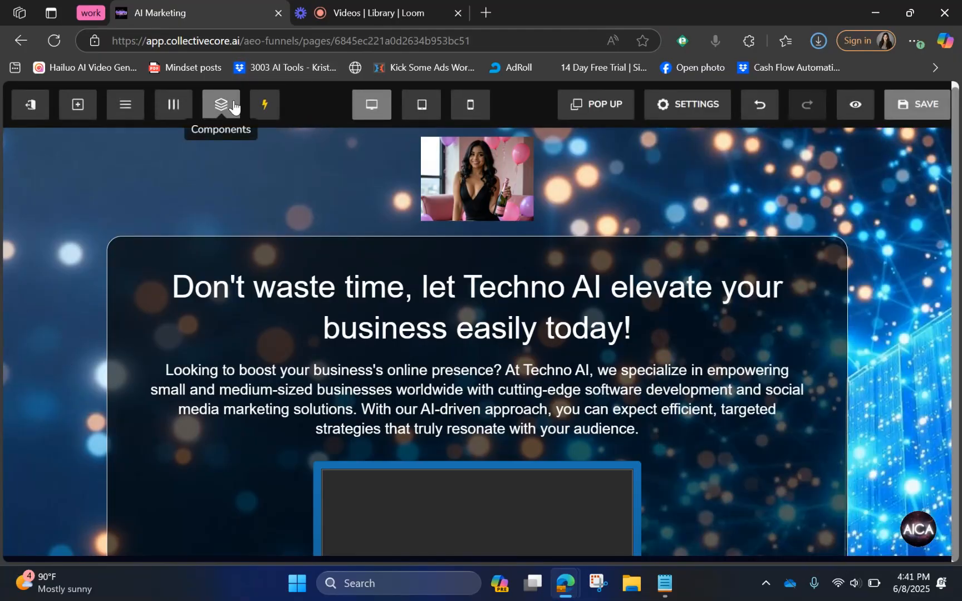
Step: Browse the Most Used, Text and Media categories of the components available to add, and close the list
click(232, 106)
right_click(266, 138)
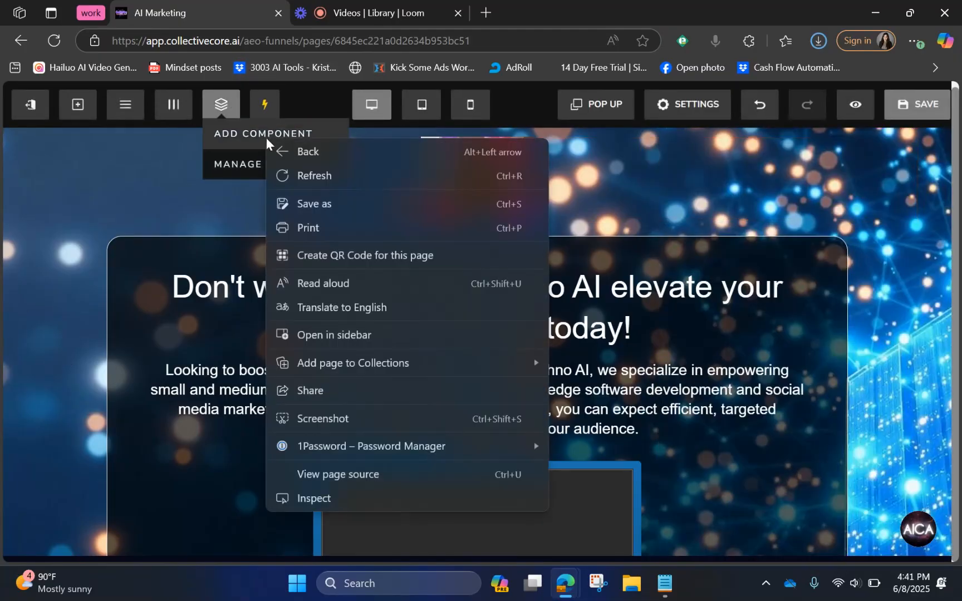
key(Escape)
click(236, 136)
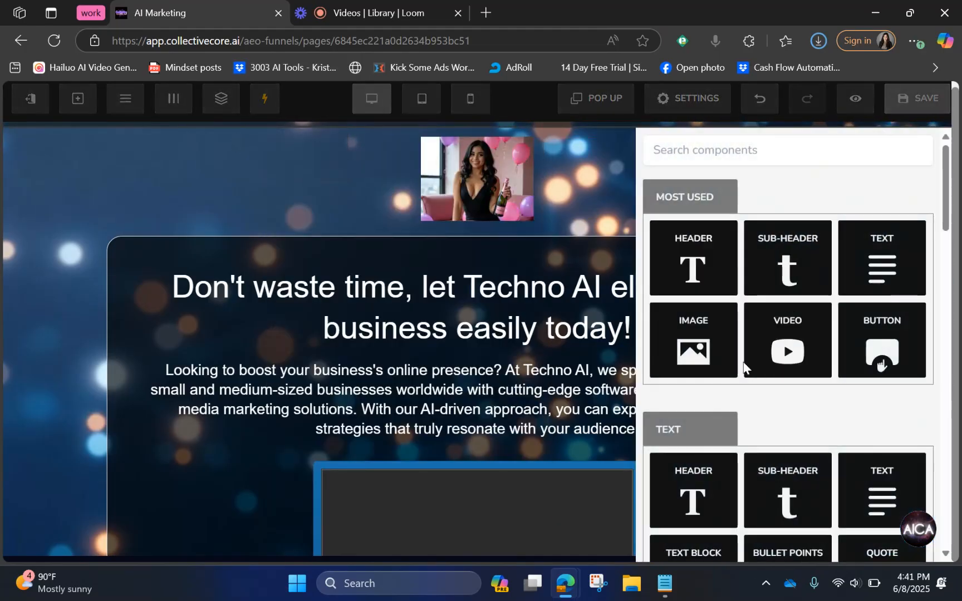
scroll(744, 366, down, 7)
scroll(743, 363, up, 2)
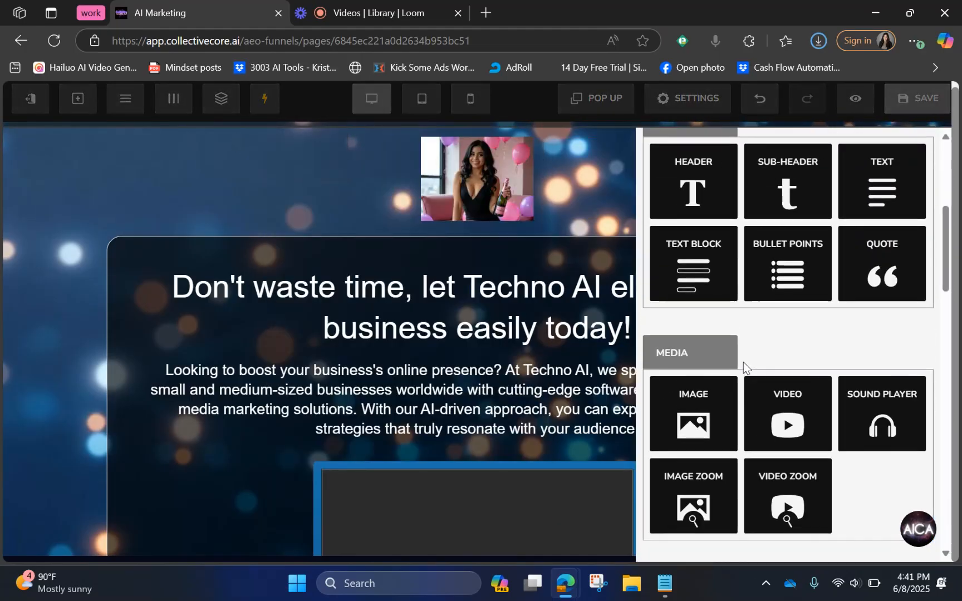
click(421, 348)
Step: Insert a full-width segment with a 1-column row between the hero and Solving Your Key Problems sections
scroll(473, 251, down, 10)
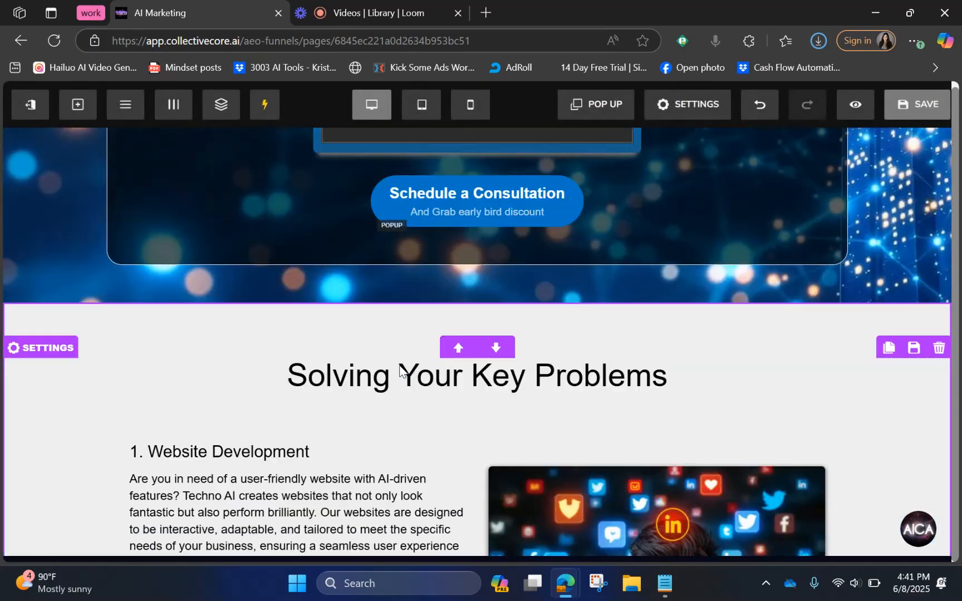
click(477, 217)
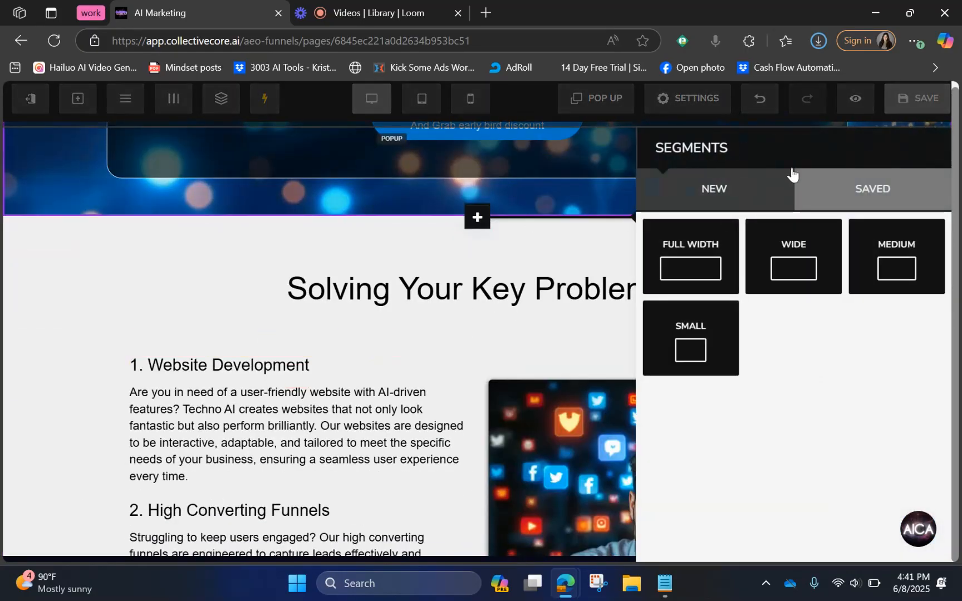
click(718, 264)
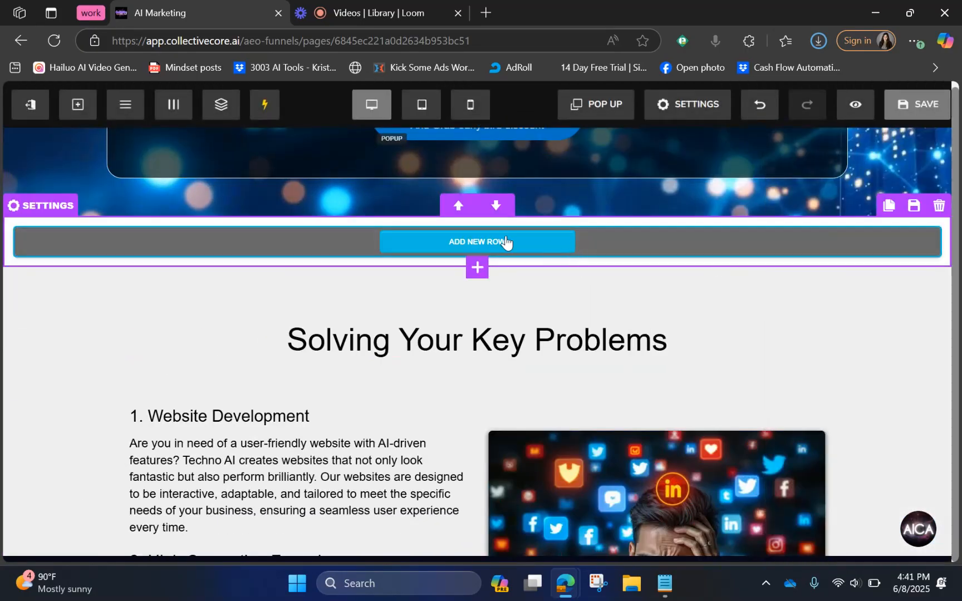
click(504, 243)
right_click(696, 274)
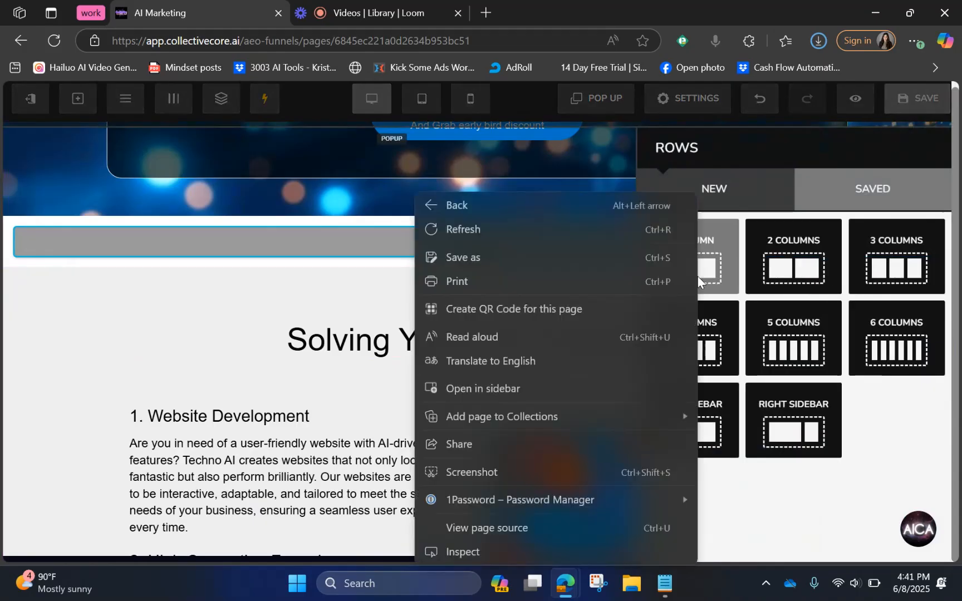
click(730, 255)
click(730, 254)
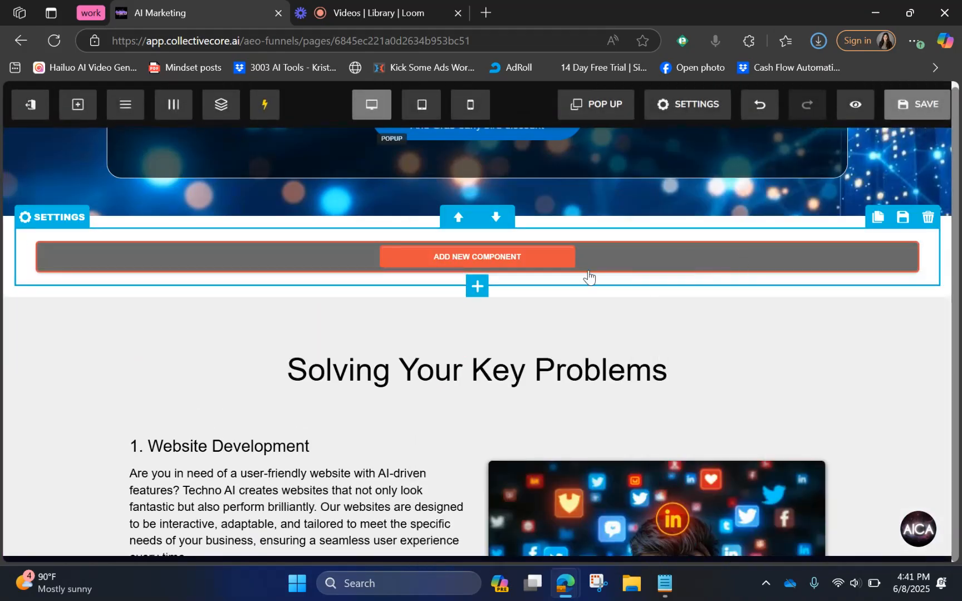
Step: Add a 2 Step Order component to the new row's empty column, check its general settings and close them
click(539, 257)
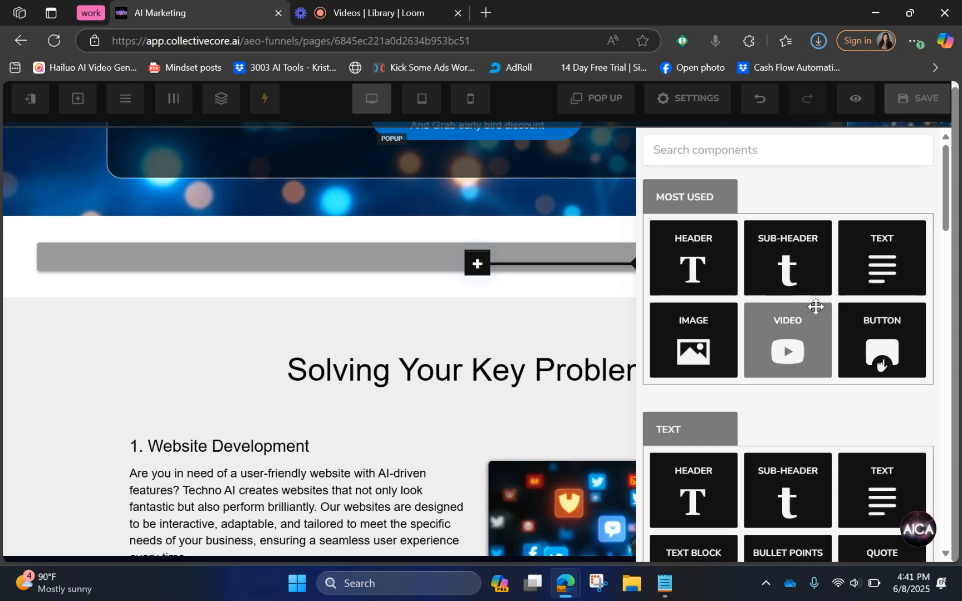
scroll(815, 312, down, 3)
scroll(815, 309, down, 2)
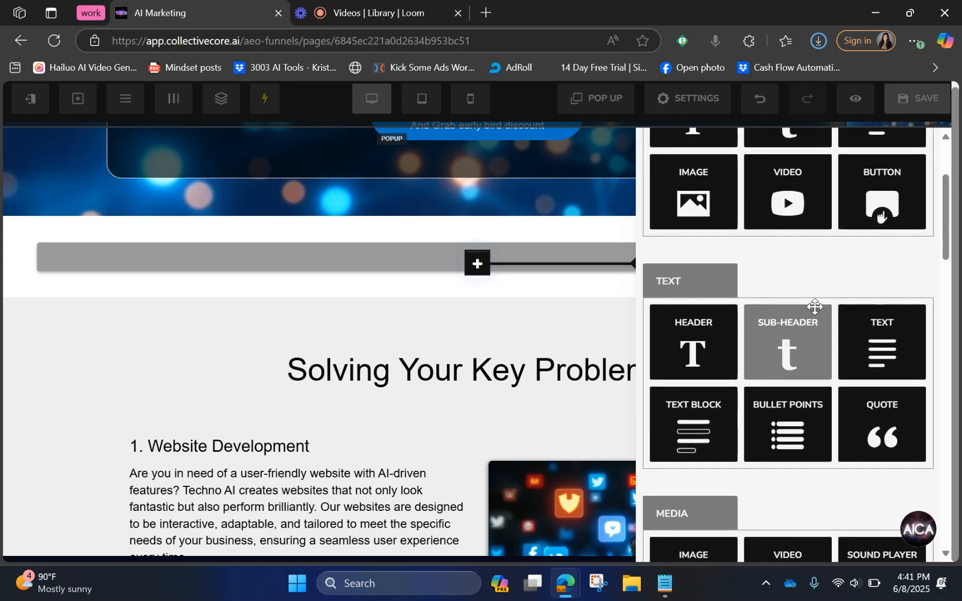
scroll(815, 306, down, 6)
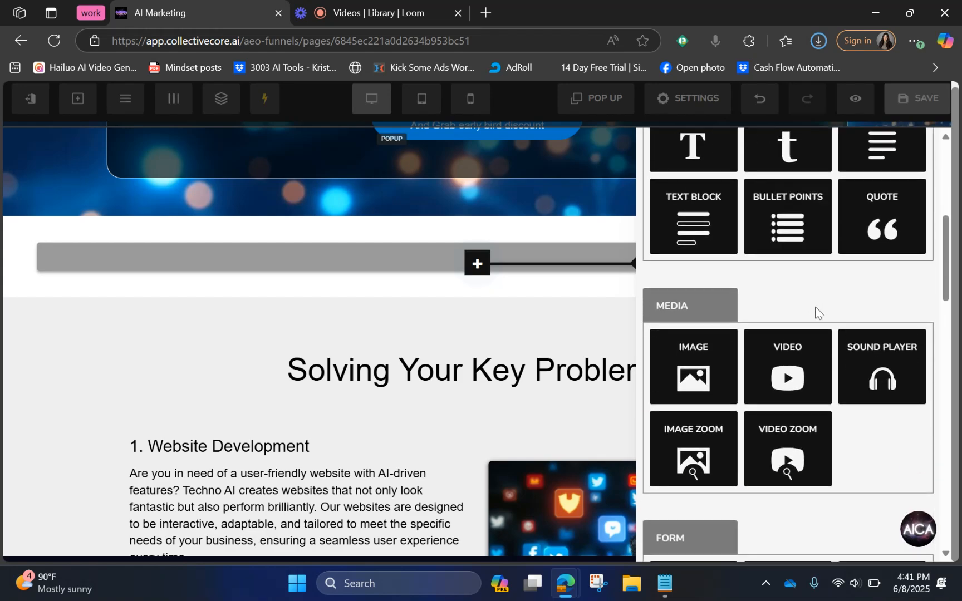
scroll(824, 303, down, 4)
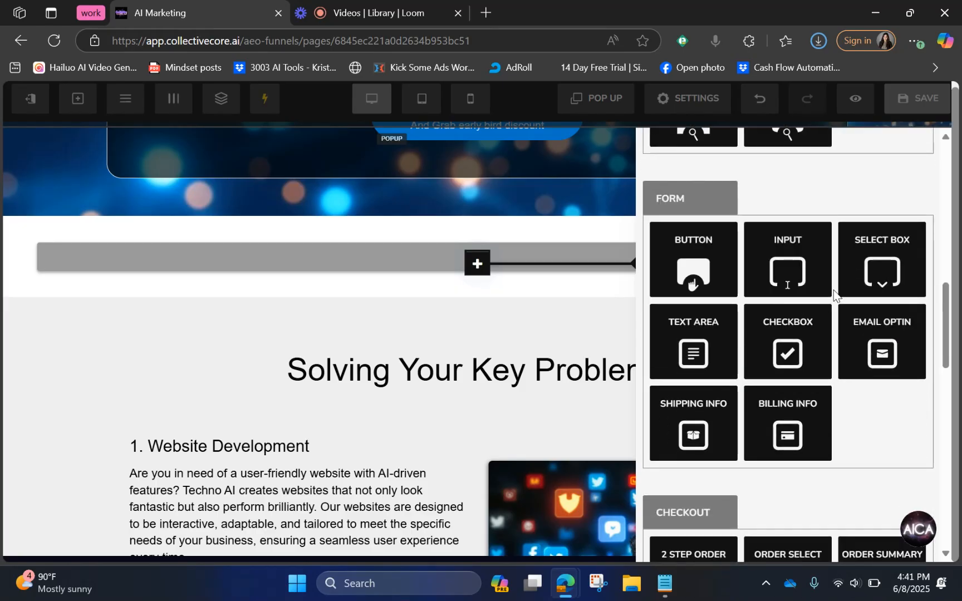
scroll(736, 167, up, 5)
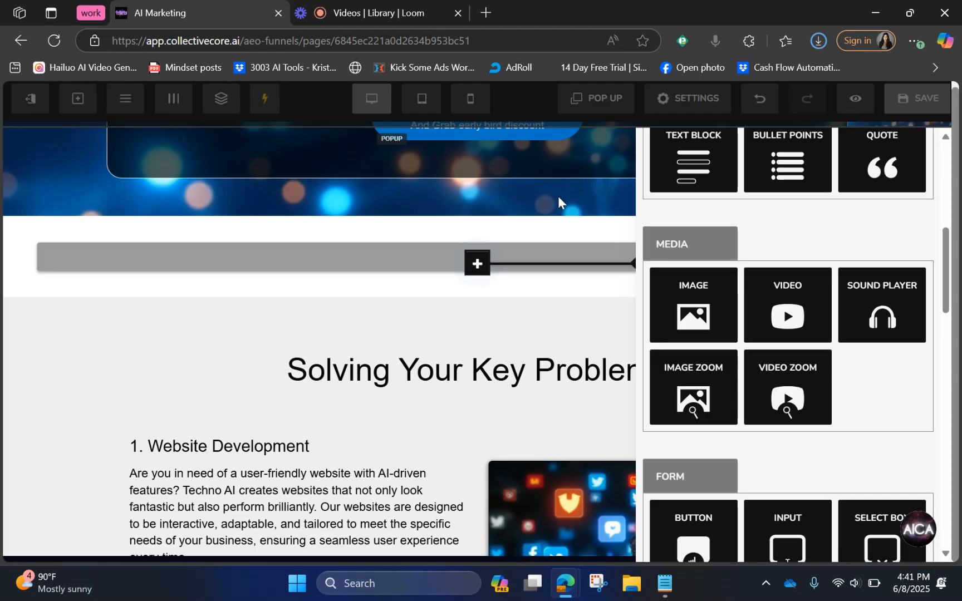
scroll(765, 273, down, 5)
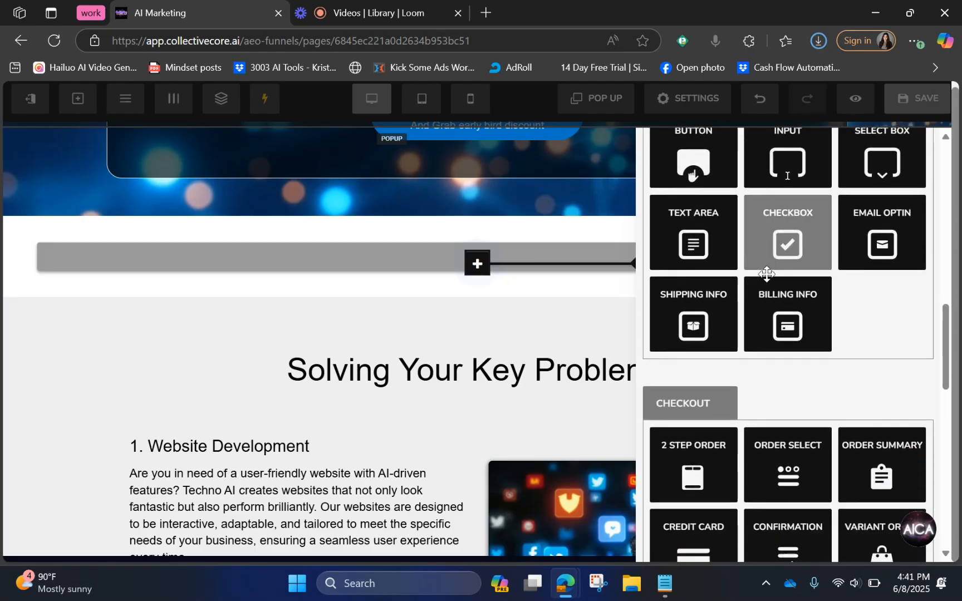
scroll(767, 274, down, 1)
scroll(833, 210, up, 2)
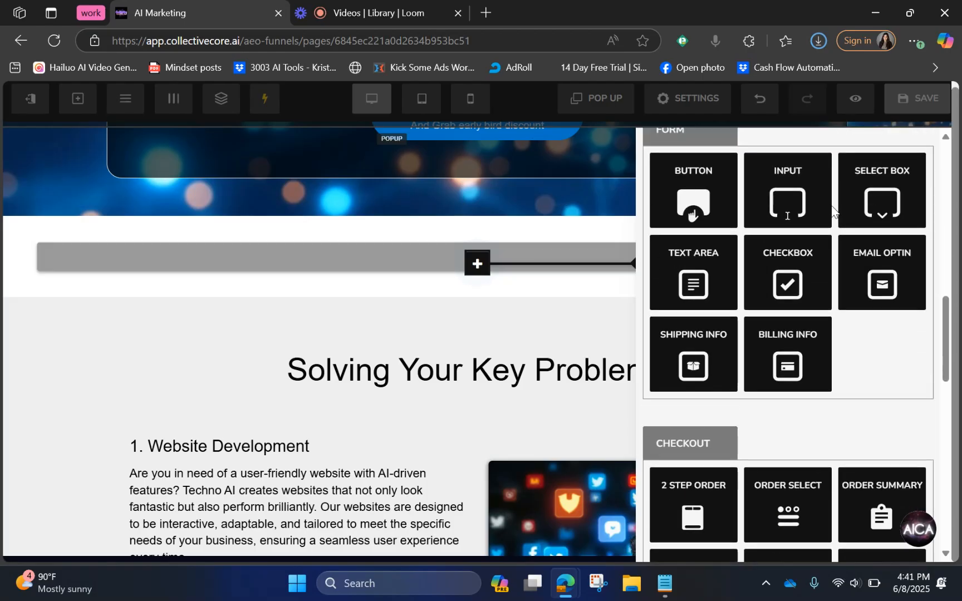
scroll(833, 210, up, 1)
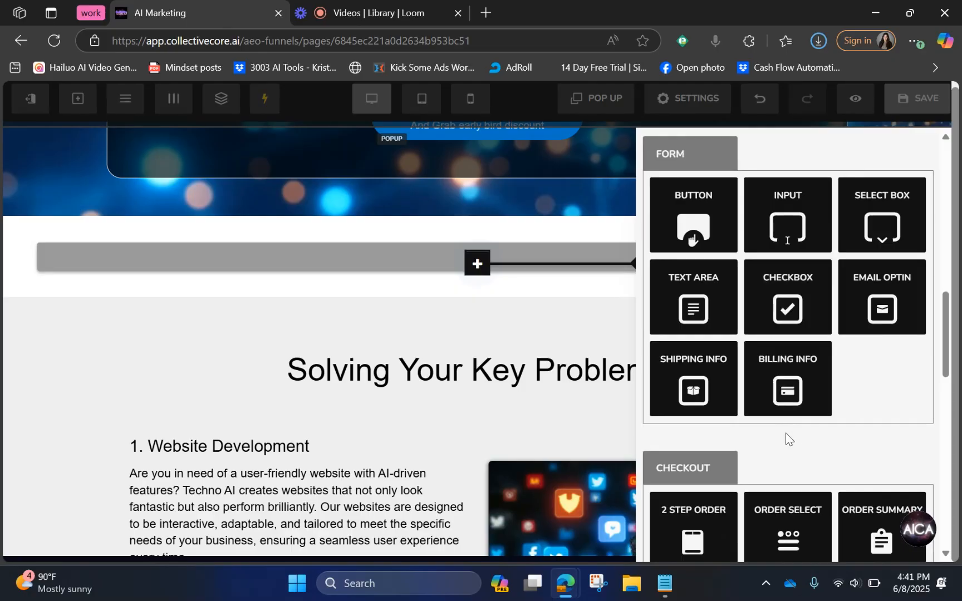
scroll(784, 433, down, 4)
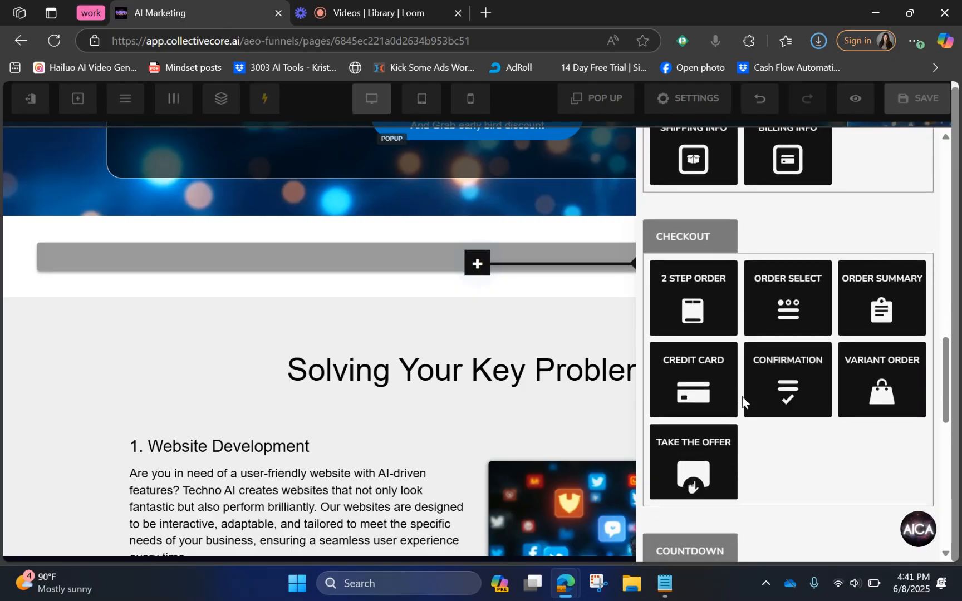
drag(712, 327, 715, 332)
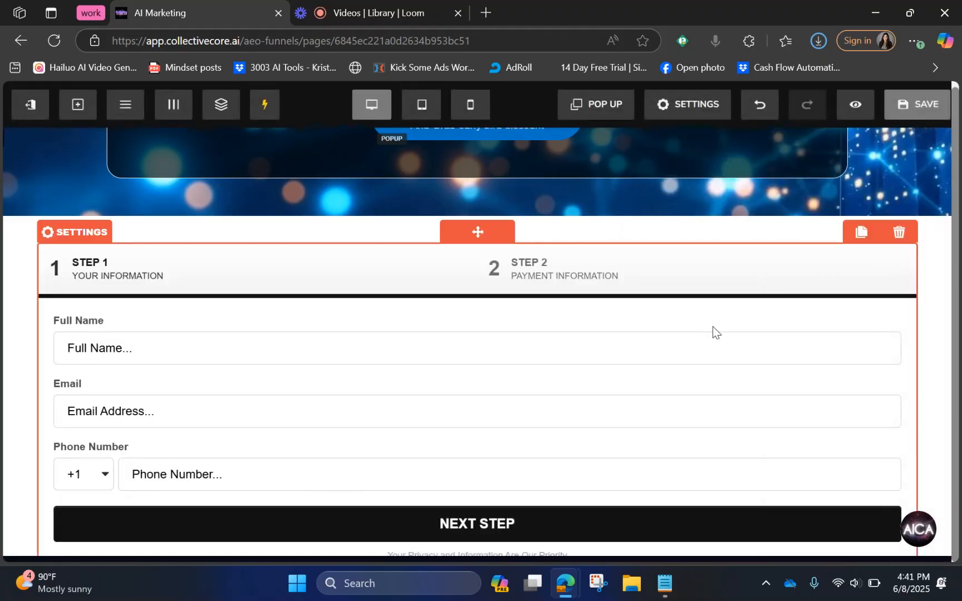
click(477, 363)
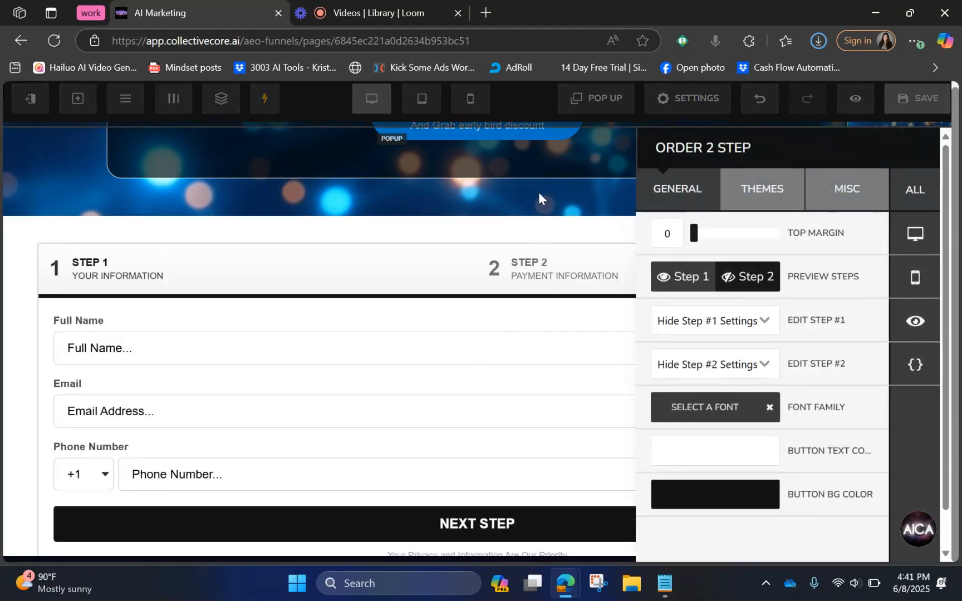
click(643, 389)
Step: Look over the services, Special Offer countdown, client testimonials and Frequently Asked Questions sections, and return to the hero
scroll(637, 421, down, 20)
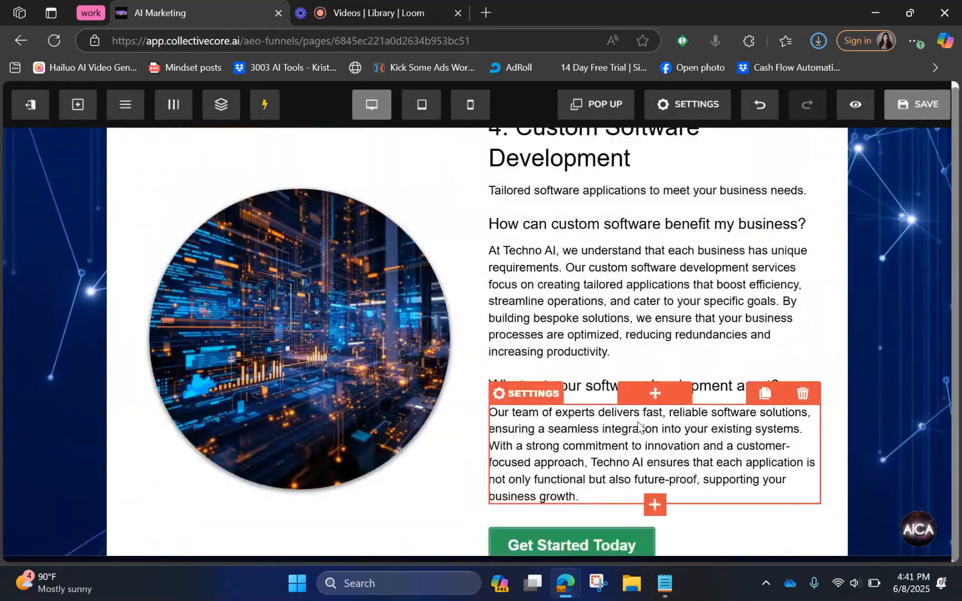
scroll(638, 423, up, 3)
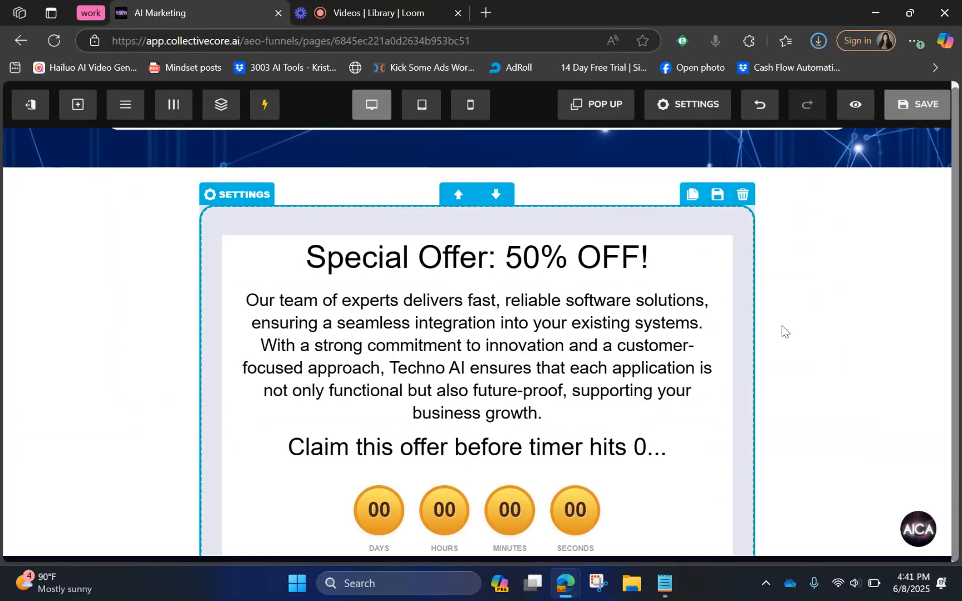
scroll(749, 300, down, 7)
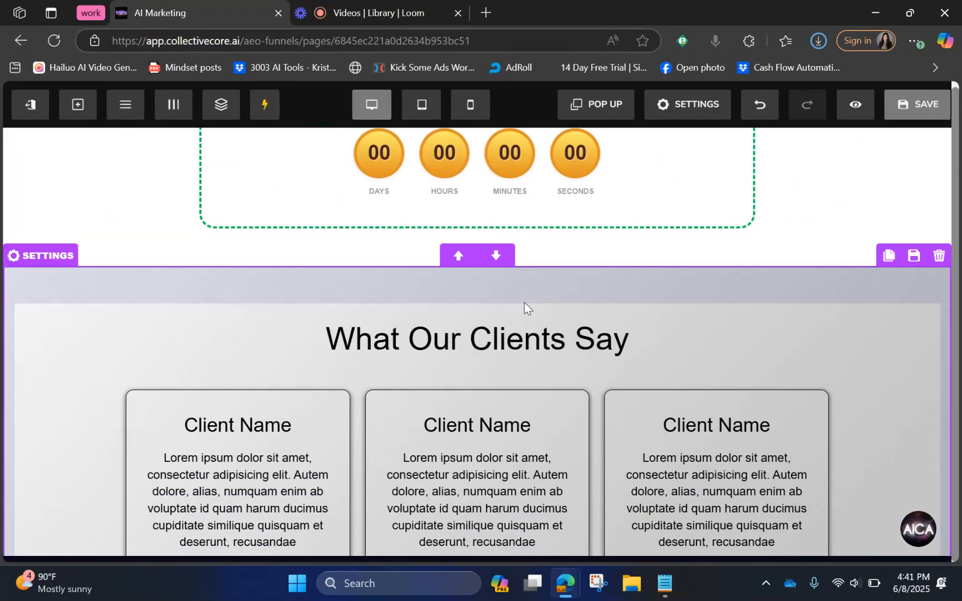
scroll(524, 307, up, 2)
scroll(525, 306, up, 4)
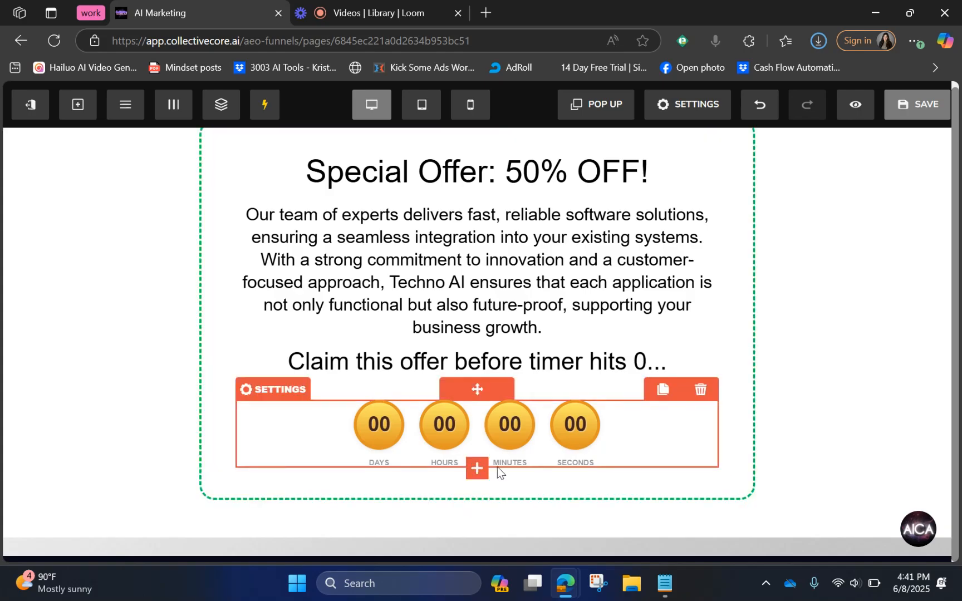
scroll(470, 490, up, 4)
scroll(504, 494, down, 18)
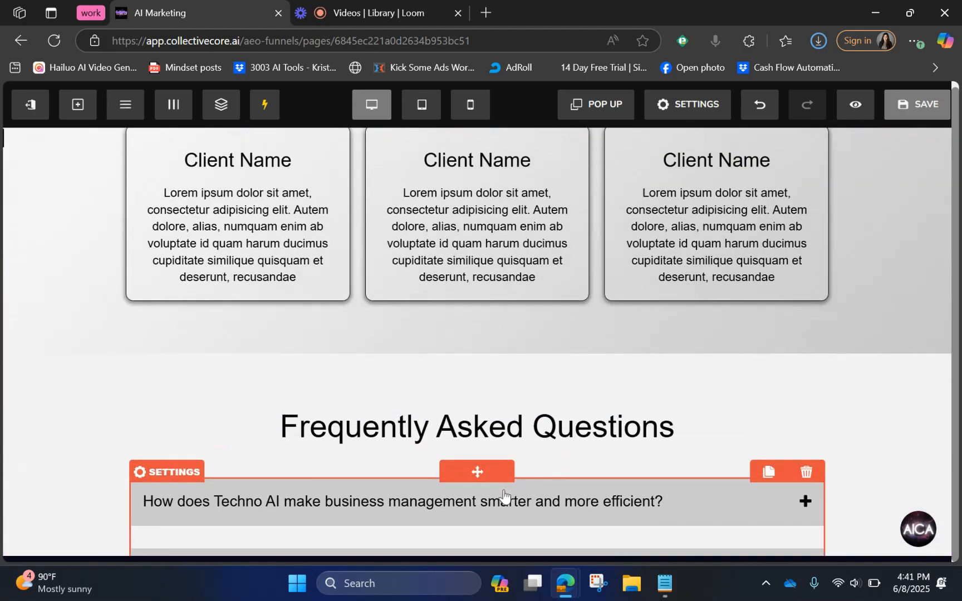
scroll(503, 495, up, 20)
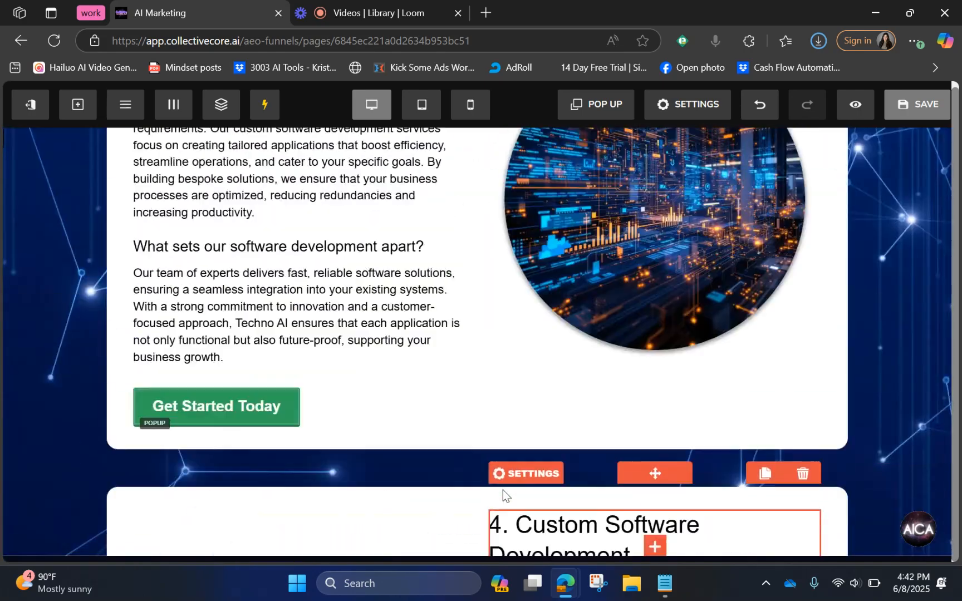
scroll(504, 492, down, 20)
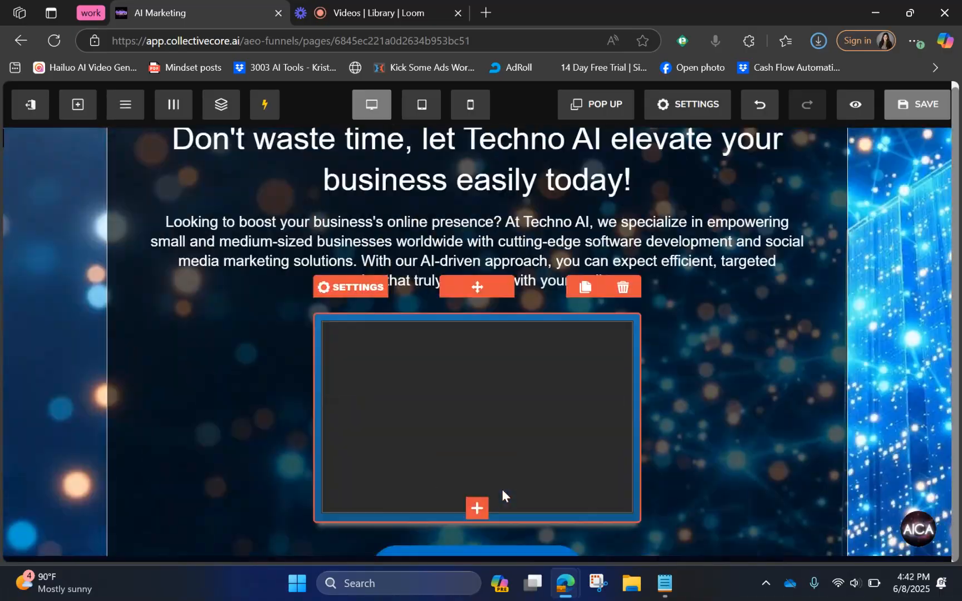
Step: Delete the two-step order form from the new segment below the hero
scroll(502, 490, down, 8)
scroll(504, 493, up, 7)
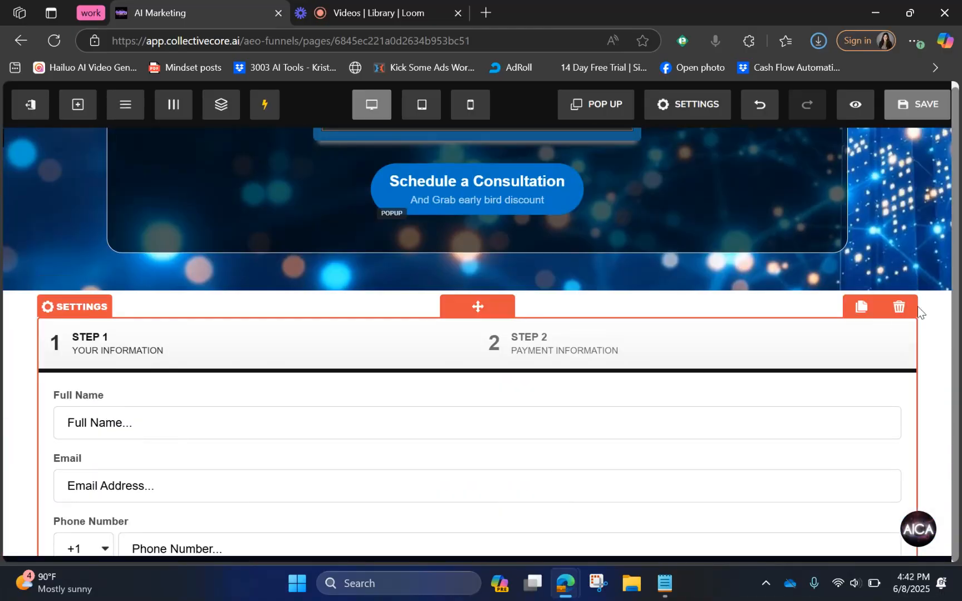
click(898, 309)
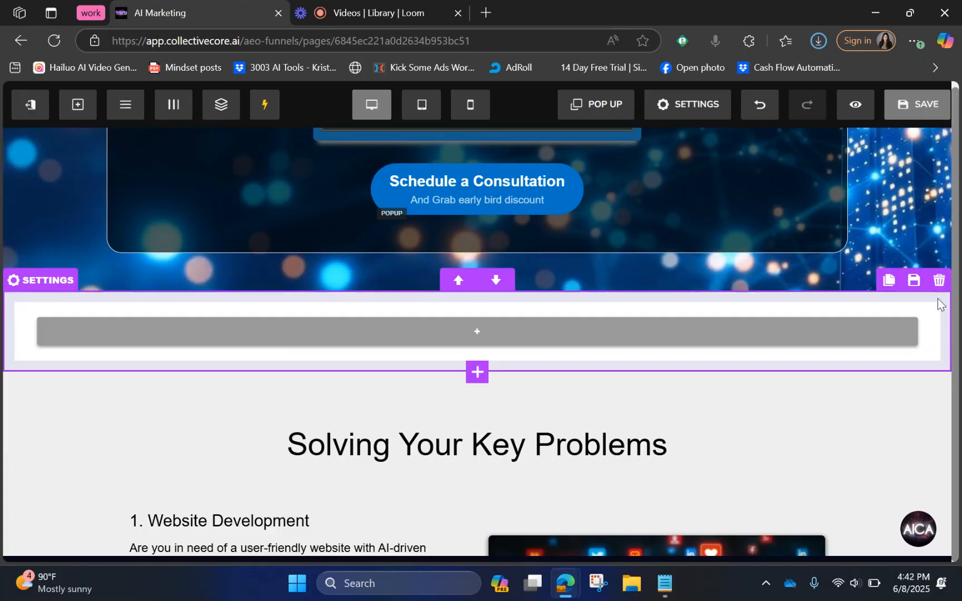
click(939, 304)
click(472, 322)
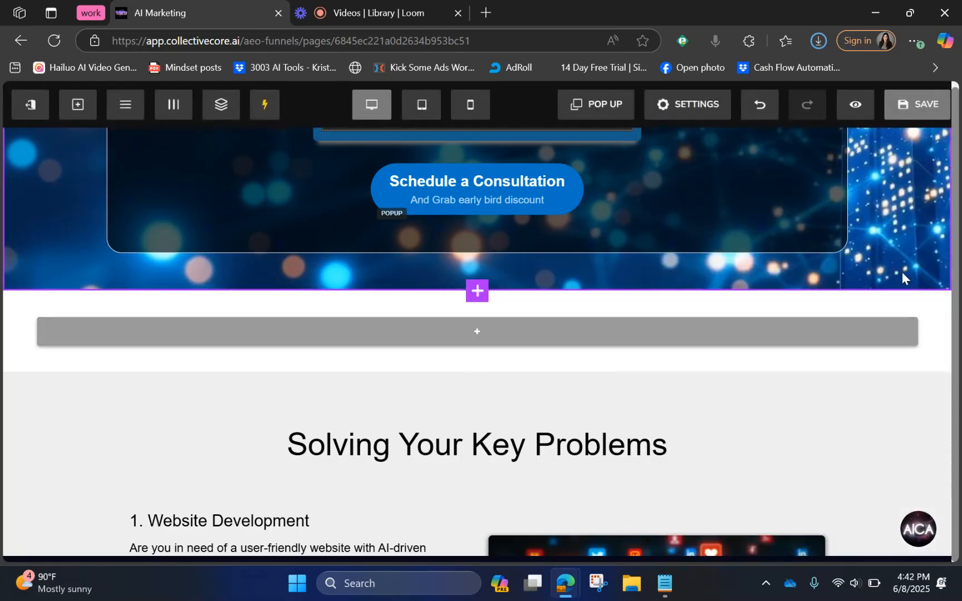
Step: Replace the hero segment's background image with the light purple image from the library and check it on the page
scroll(901, 271, up, 4)
click(894, 272)
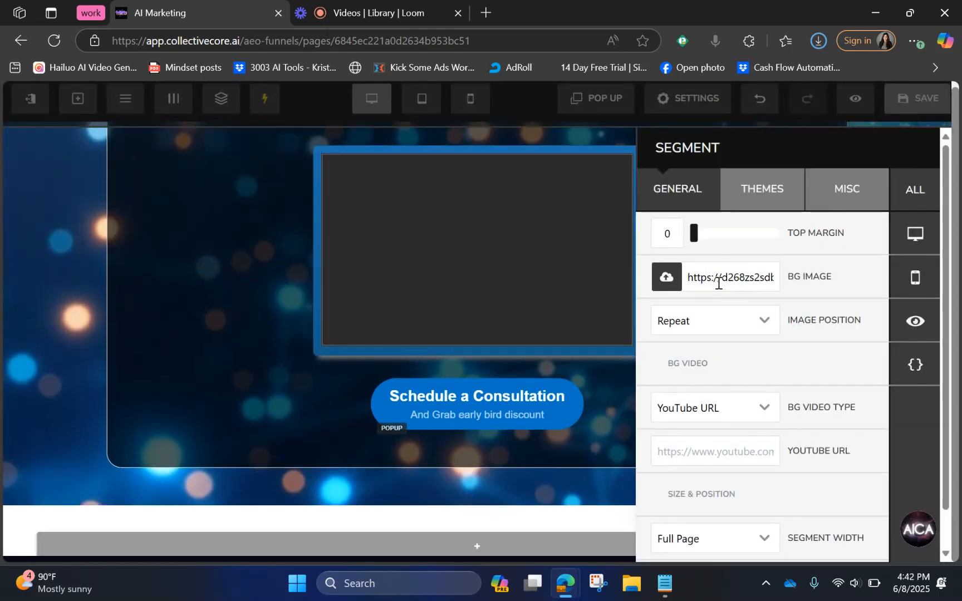
click(671, 281)
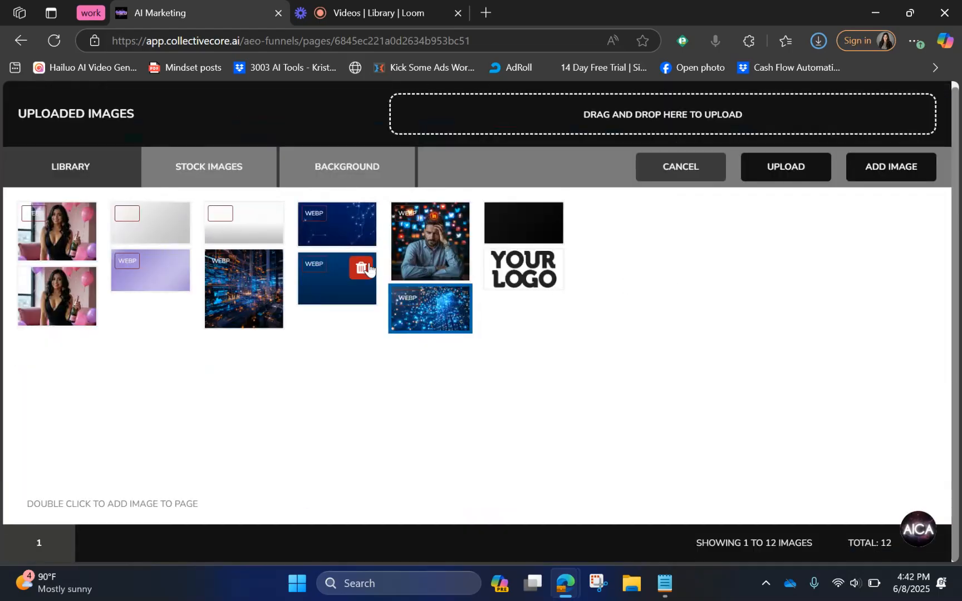
click(116, 286)
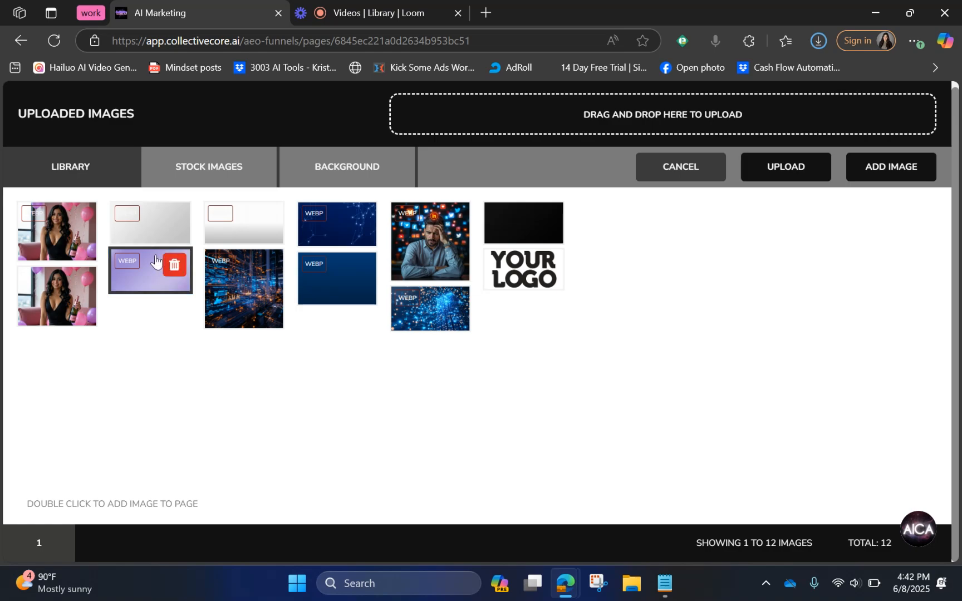
click(889, 167)
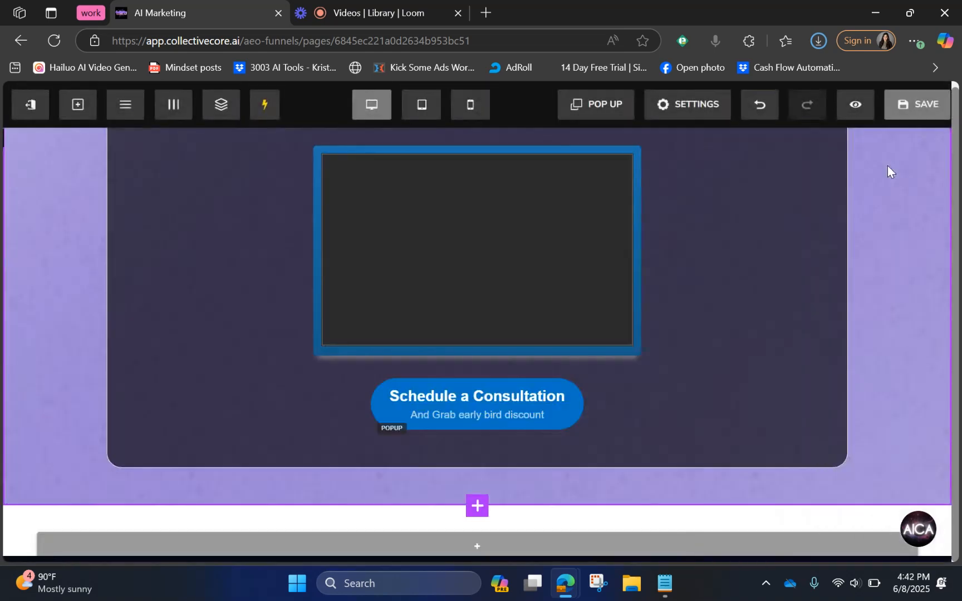
scroll(778, 317, up, 4)
scroll(778, 318, up, 2)
scroll(779, 317, down, 7)
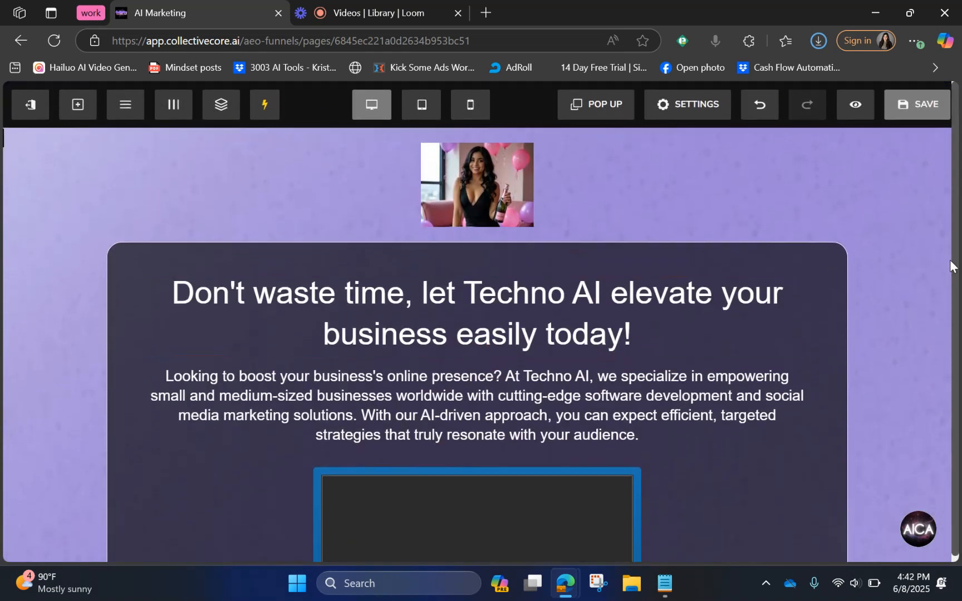
scroll(794, 251, up, 5)
scroll(794, 251, down, 13)
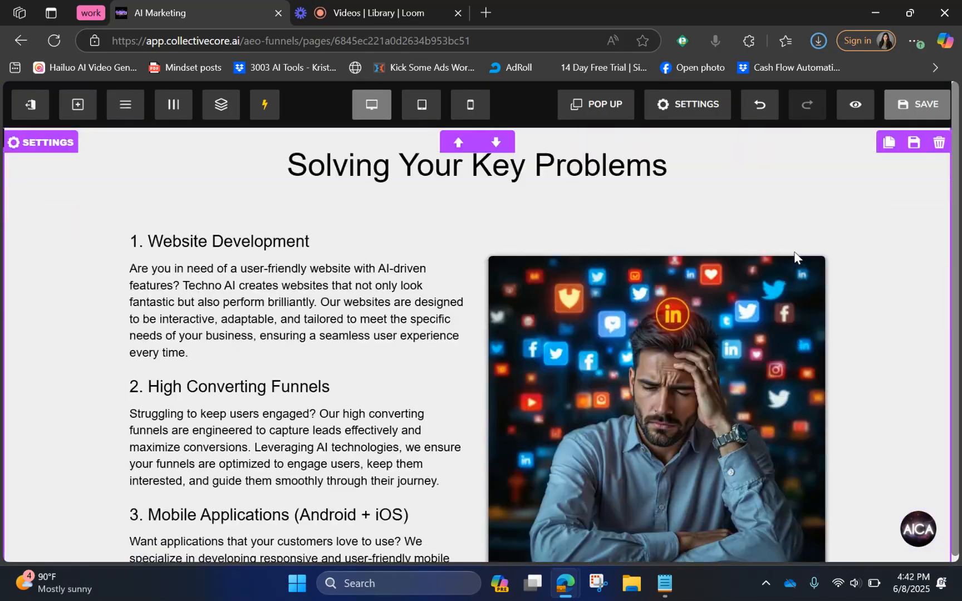
scroll(794, 251, up, 12)
Step: Remove the light purple background image from the hero segment
click(873, 209)
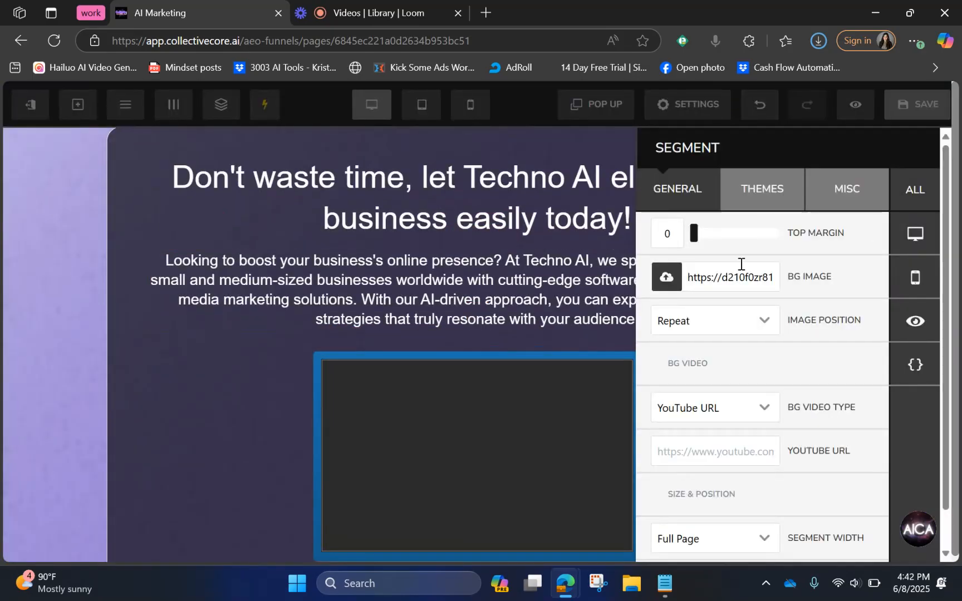
double_click(760, 282)
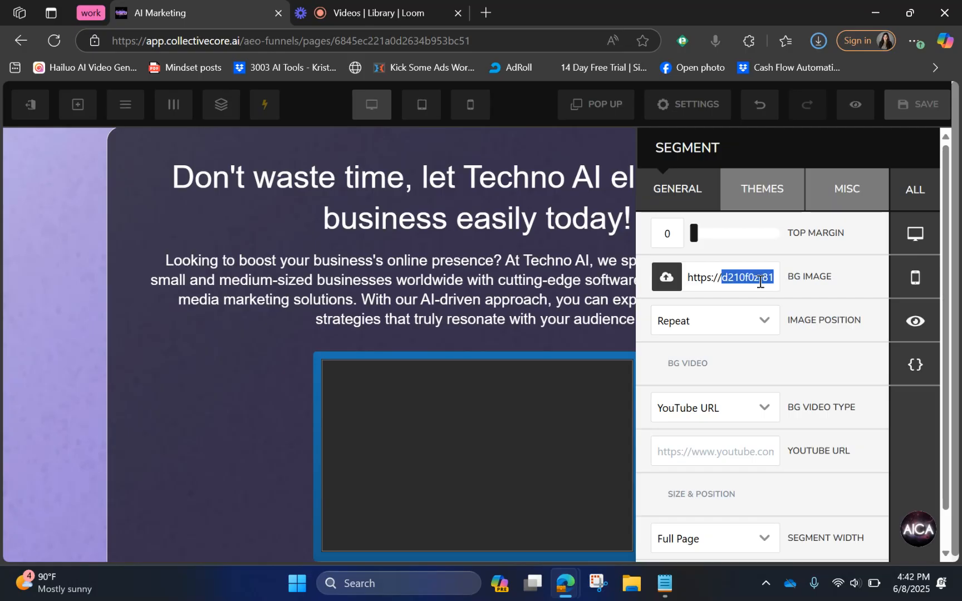
key(ctrl+a)
key(BackSpace)
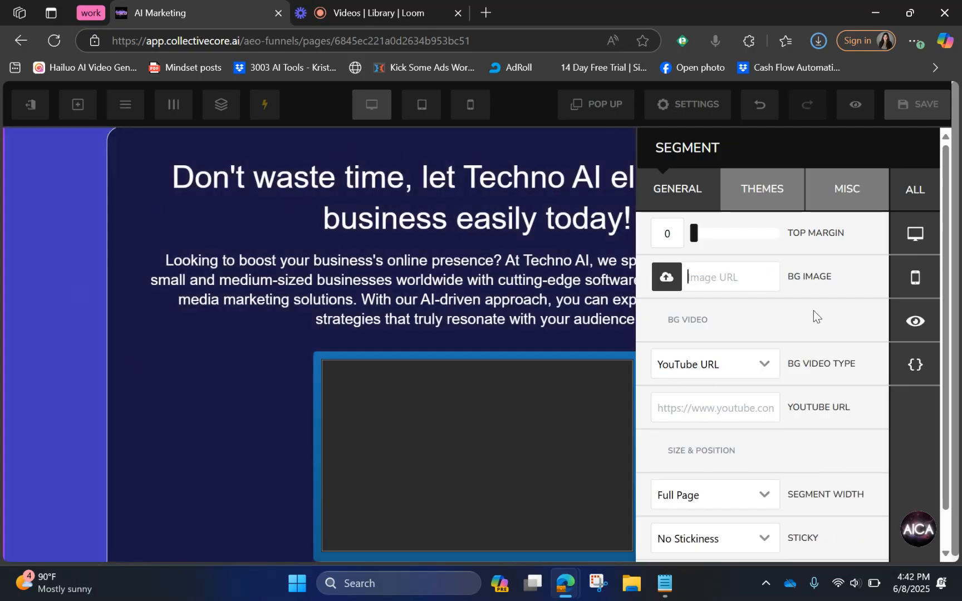
Step: Try dark gray #2d2d2d as the hero segment's background color and reduce its opacity to #2d2d2d54
scroll(817, 415, down, 5)
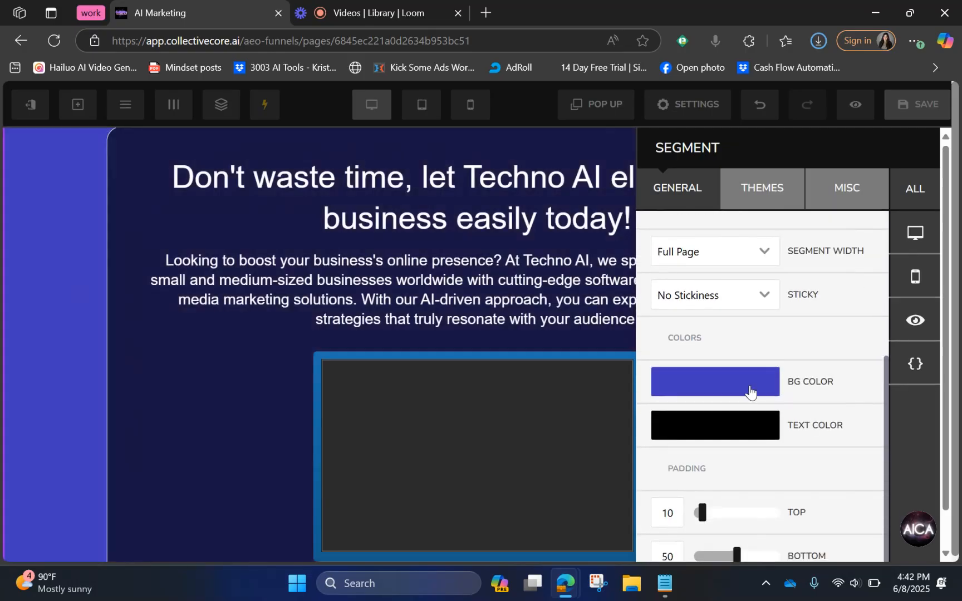
click(750, 391)
click(658, 419)
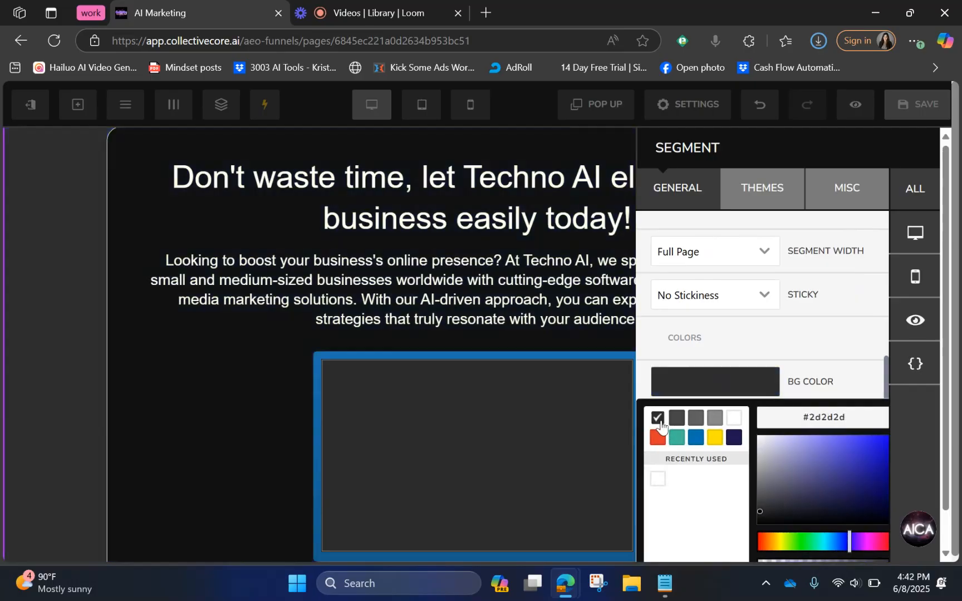
scroll(783, 417, down, 1)
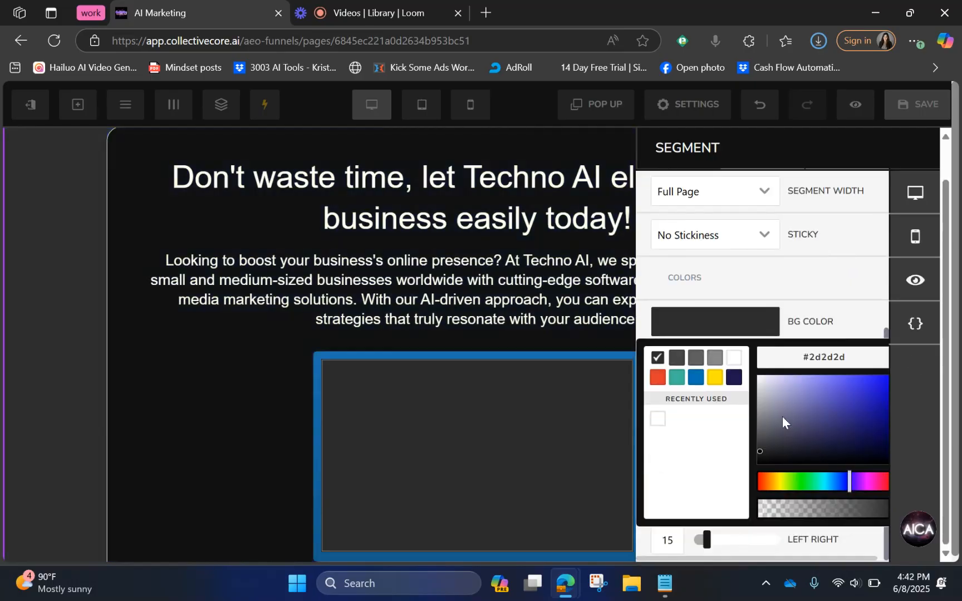
click(872, 508)
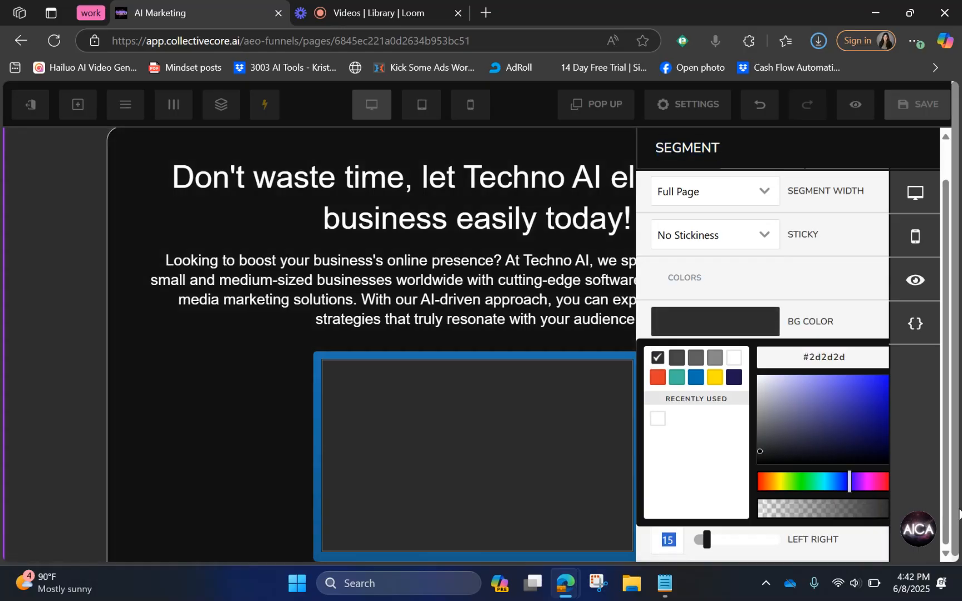
drag(873, 518, 803, 514)
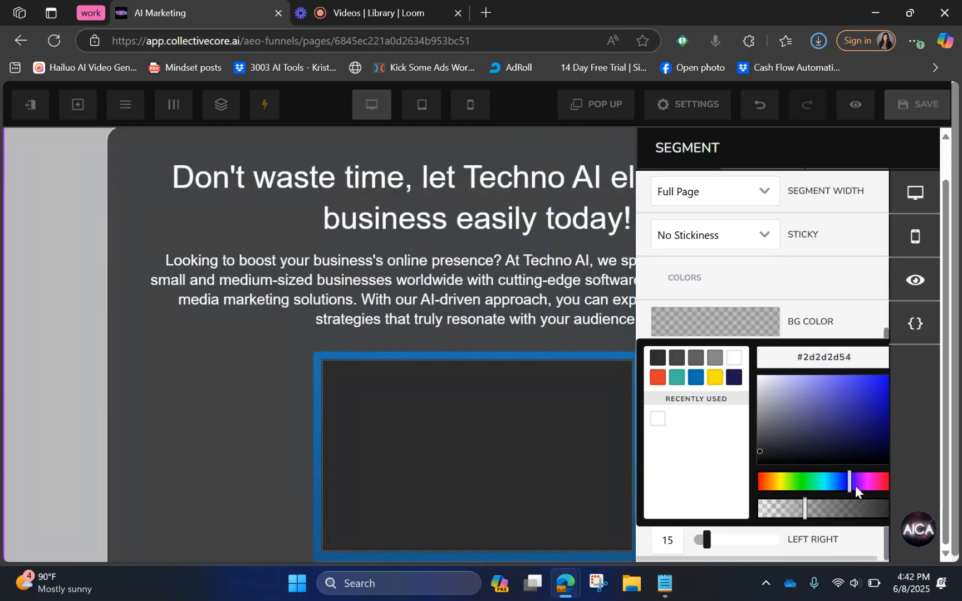
Step: Try other translucent hues for the hero background color, from pale olive #bdbd7354 to bright purple #9d18fe54
drag(850, 483, 781, 485)
click(796, 449)
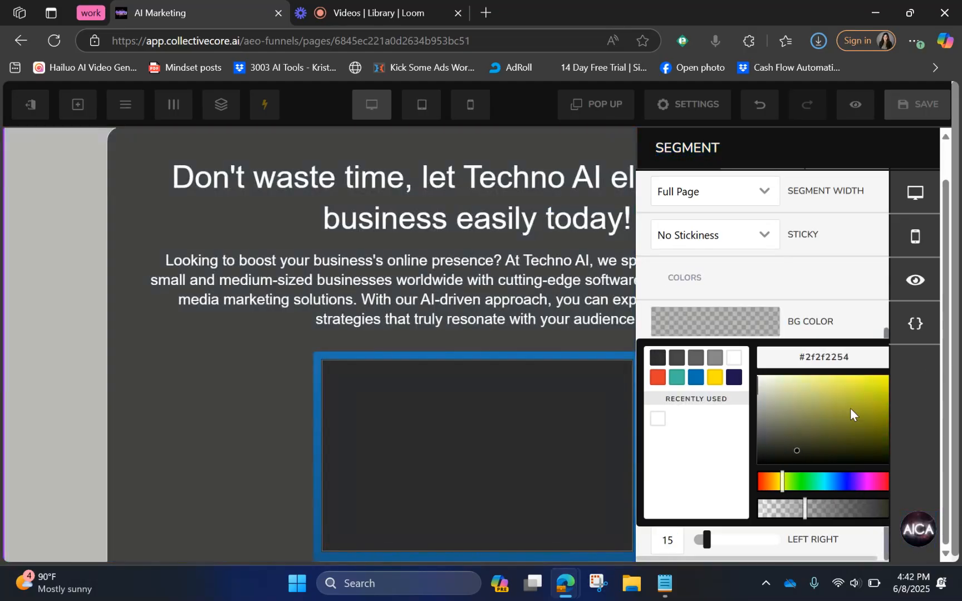
click(856, 409)
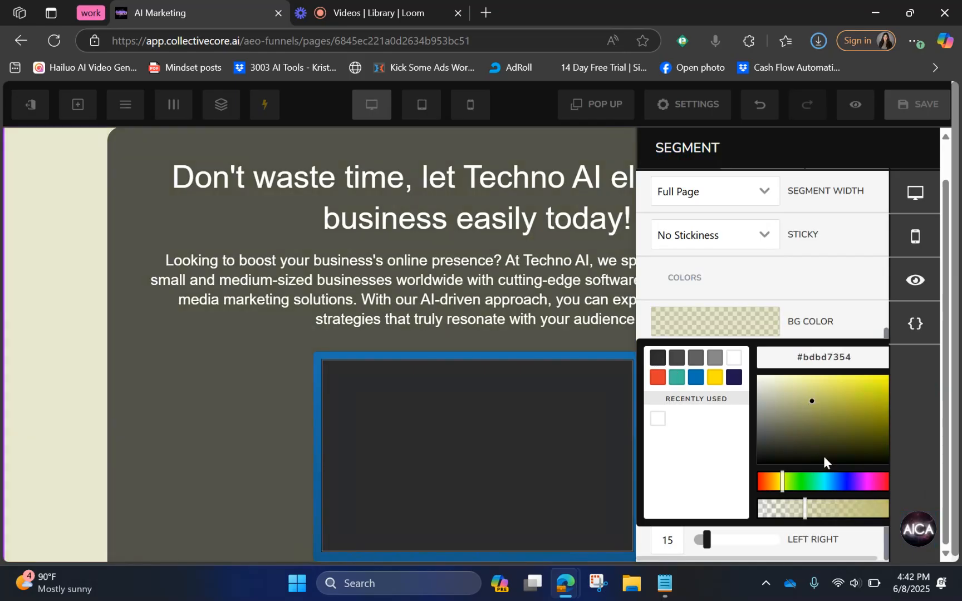
click(843, 482)
click(837, 426)
click(873, 483)
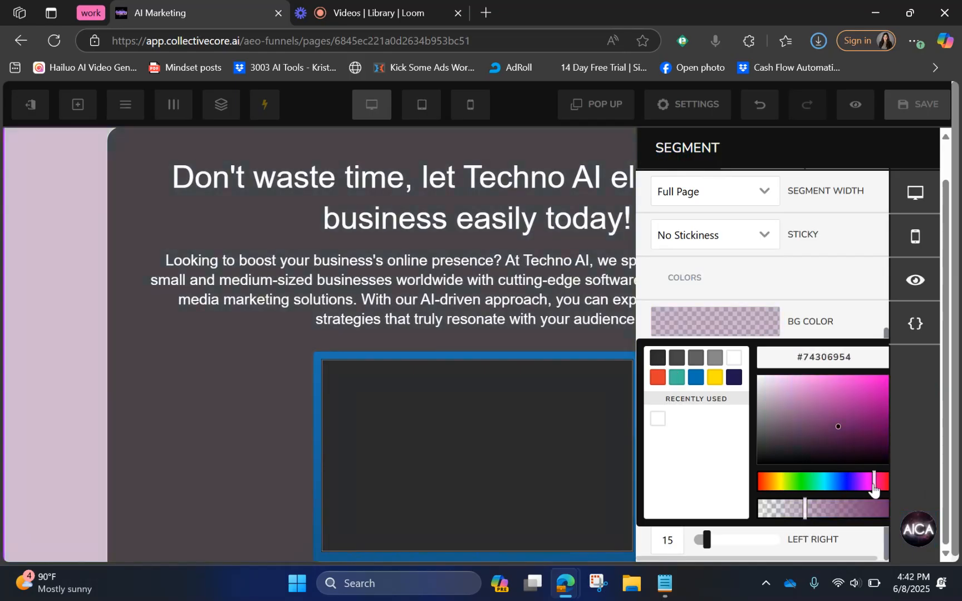
click(858, 482)
click(859, 409)
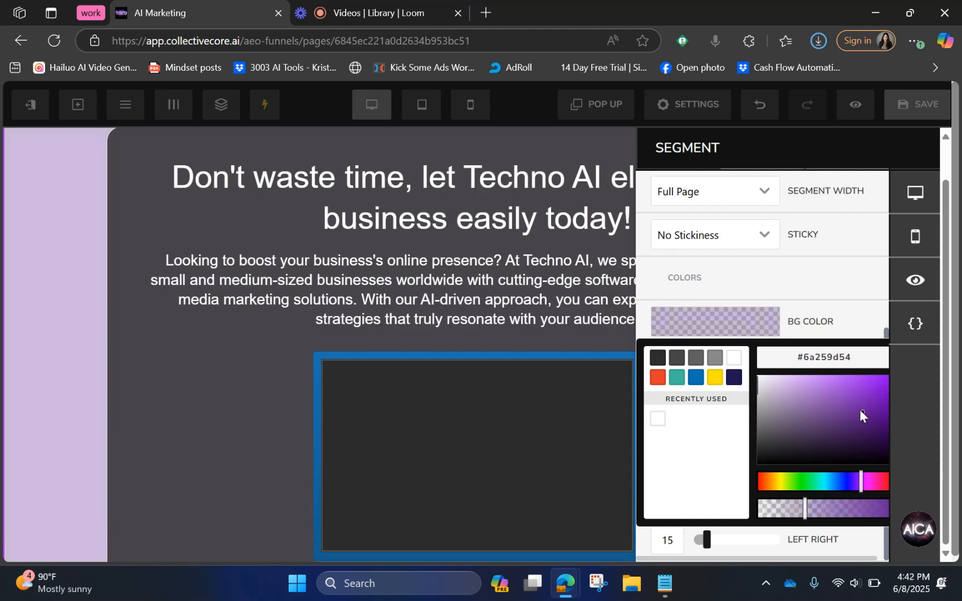
click(859, 398)
click(867, 390)
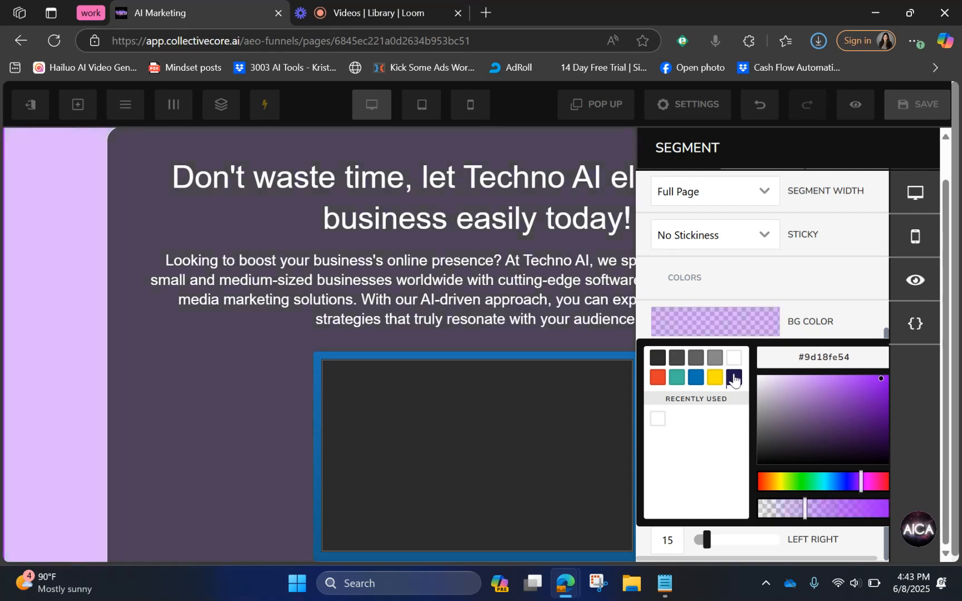
Step: Set the hero segment's background color to dark navy #201652 and apply the blue glowing-lights library image as its background
click(733, 378)
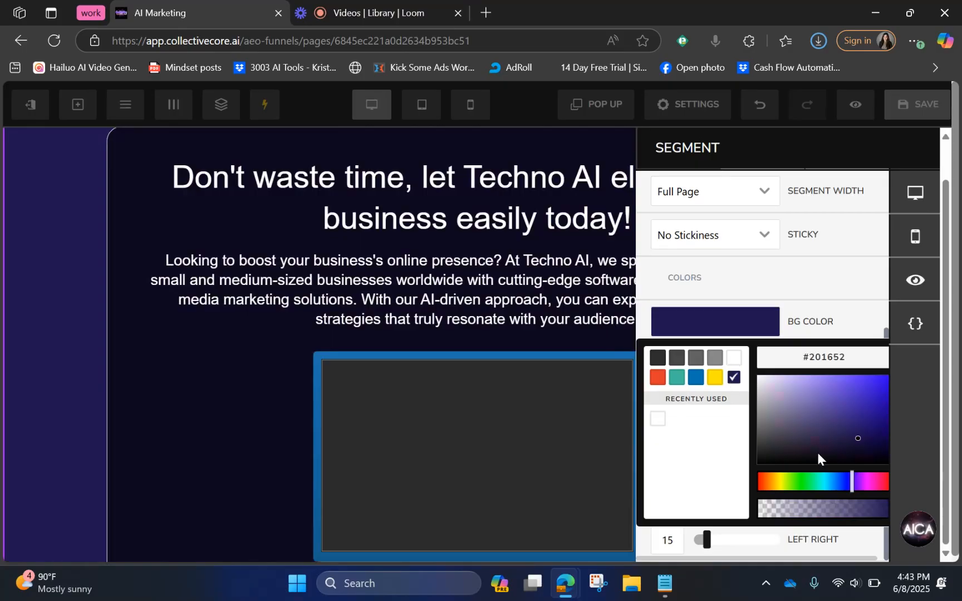
scroll(816, 453, up, 3)
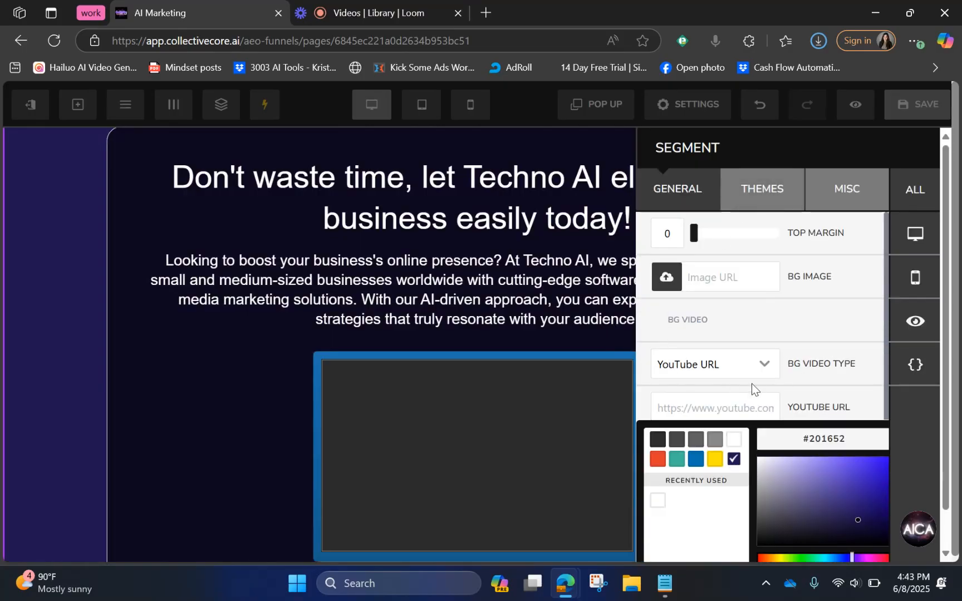
click(666, 277)
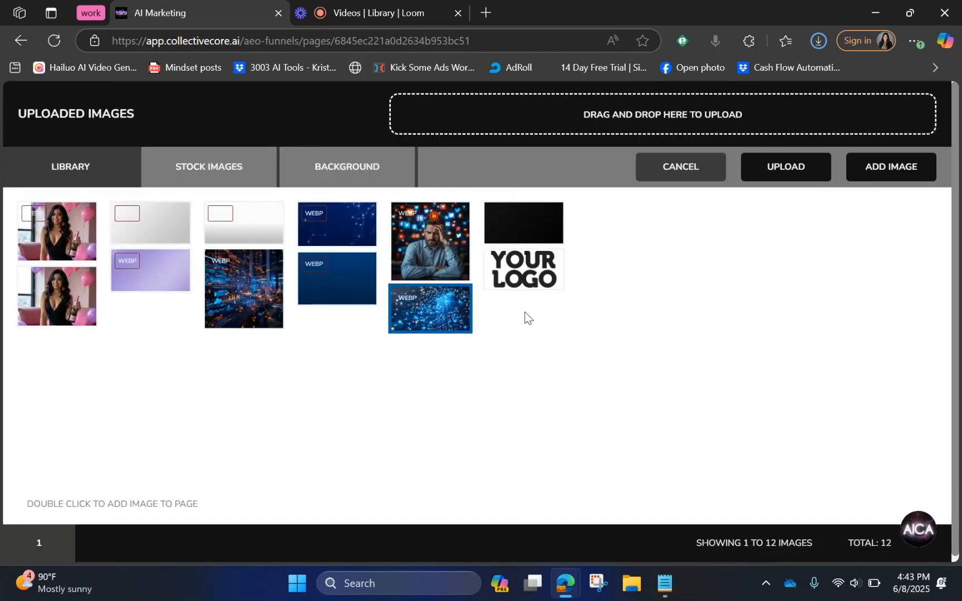
click(398, 311)
click(897, 165)
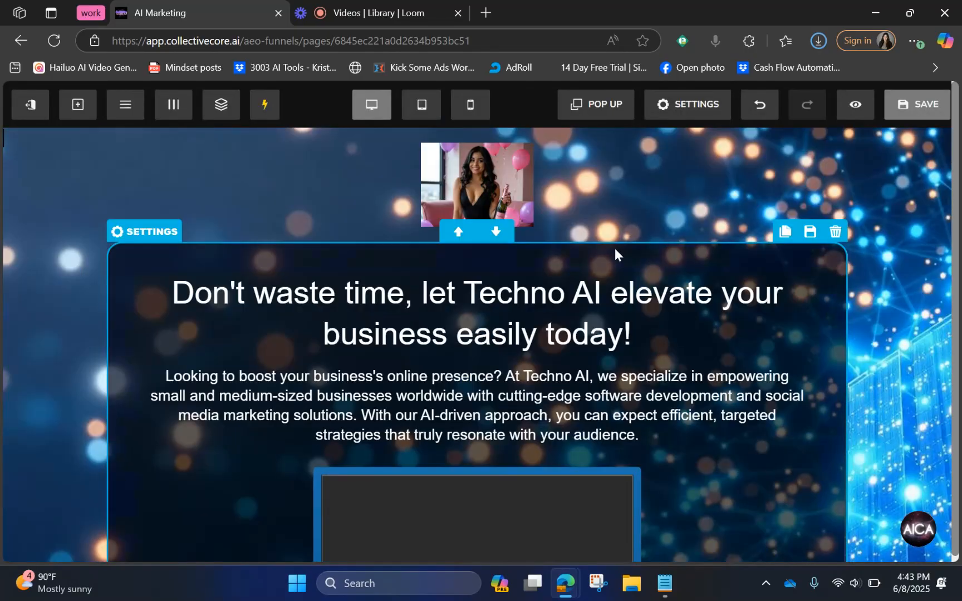
Step: Set the font of the "Solving Your Key Problems" headline to Alex Brush
scroll(615, 253, down, 10)
scroll(615, 254, up, 3)
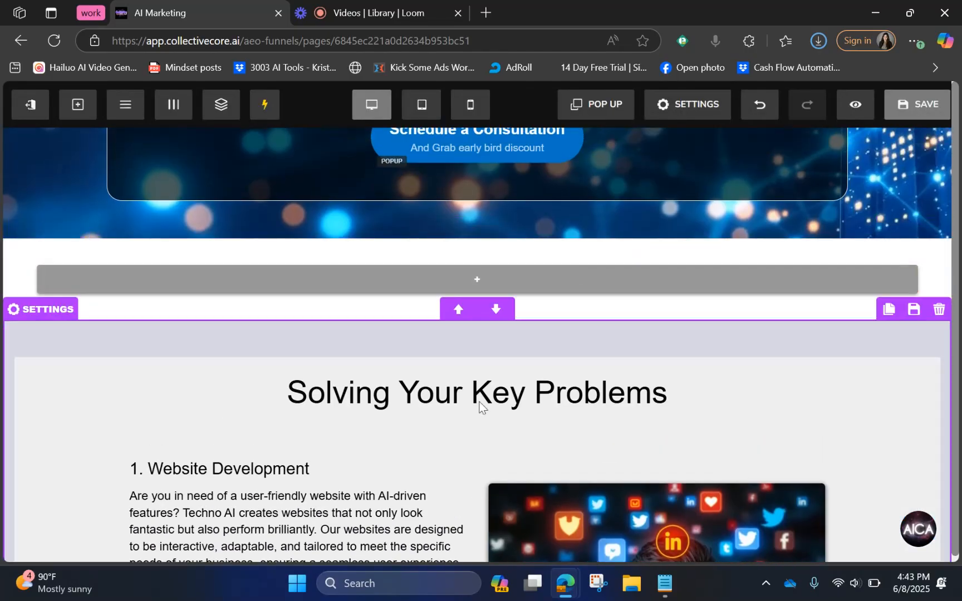
click(486, 413)
click(526, 394)
key(ctrl+a)
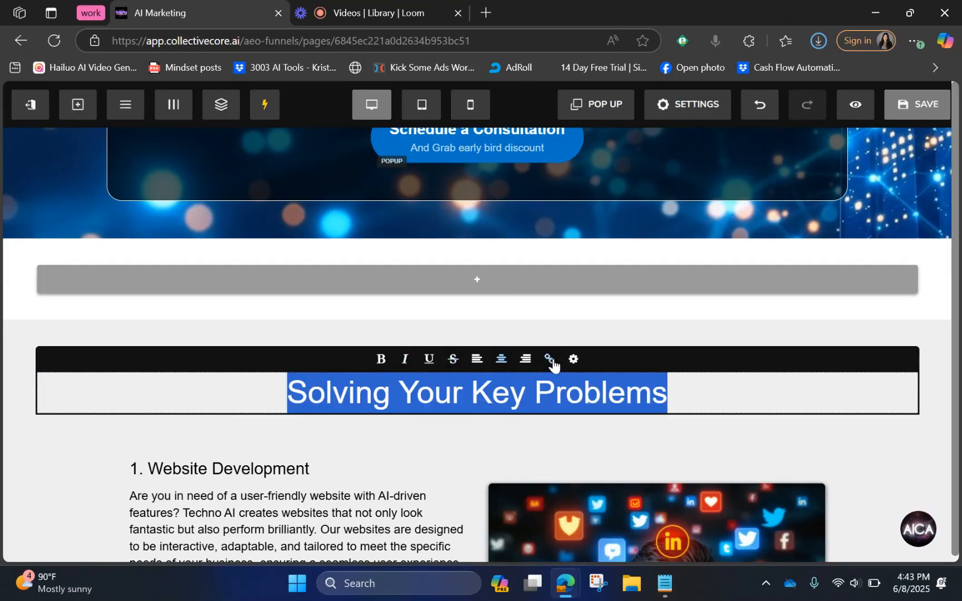
click(575, 359)
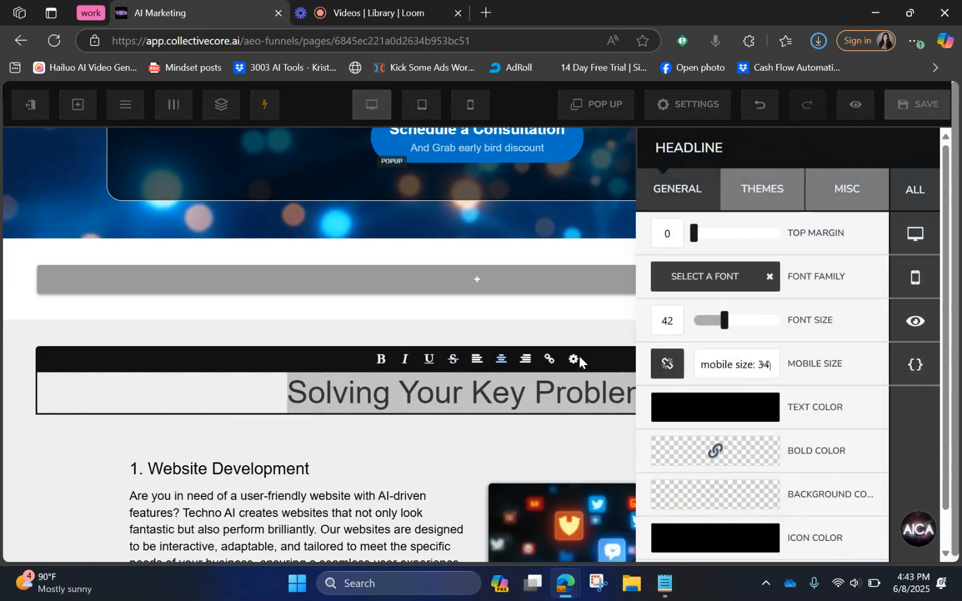
click(765, 274)
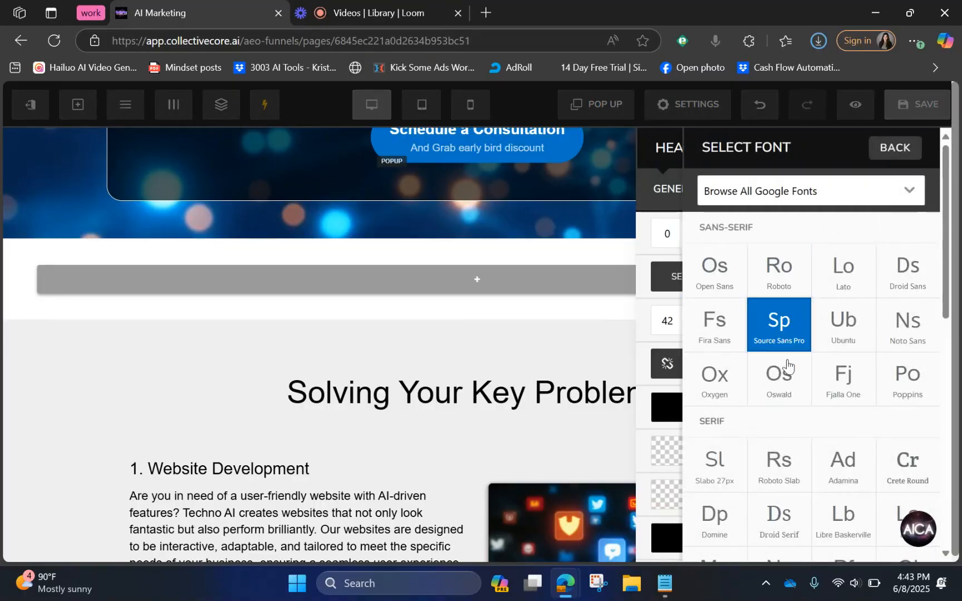
scroll(811, 451, down, 4)
scroll(810, 451, down, 5)
click(842, 313)
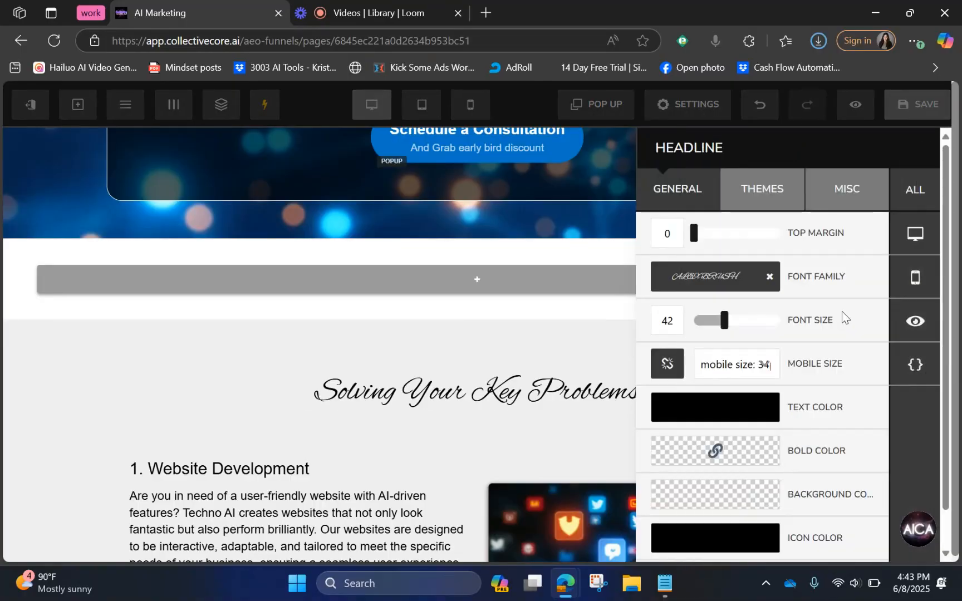
Step: Try the Light Fade opacity on the "Solving Your Key Problems" headline and set it back to None
scroll(788, 439, down, 3)
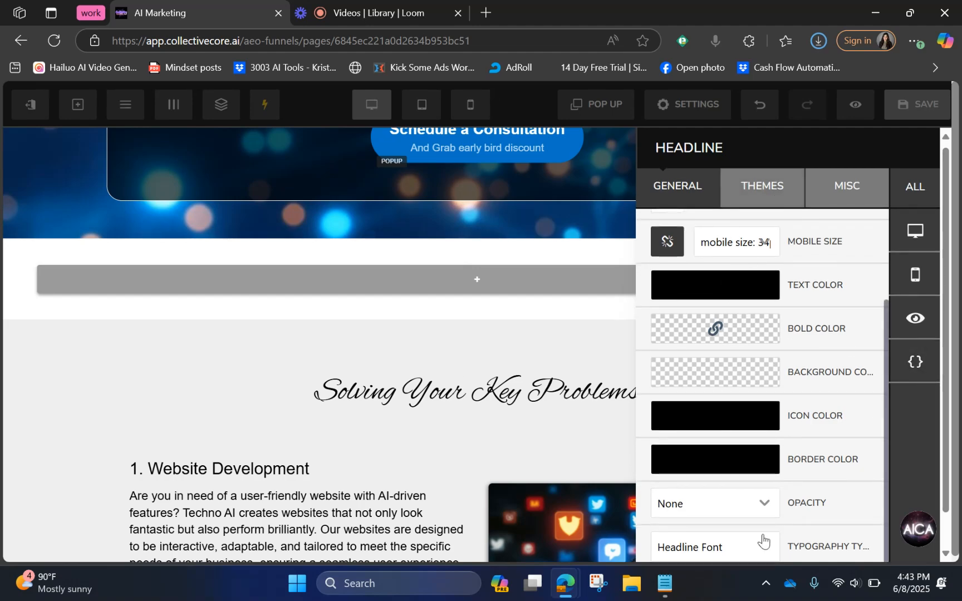
click(760, 501)
click(697, 403)
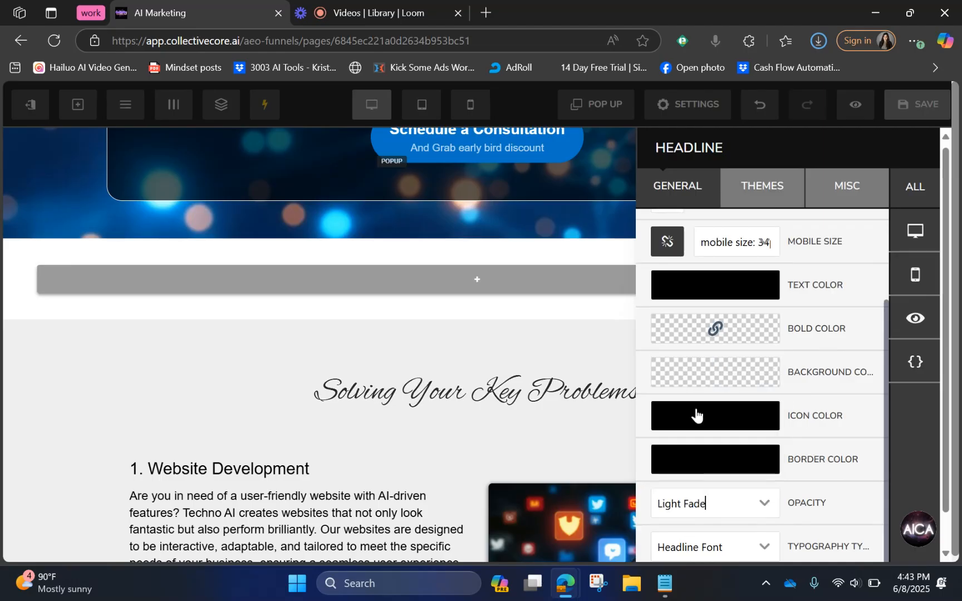
click(723, 507)
click(731, 384)
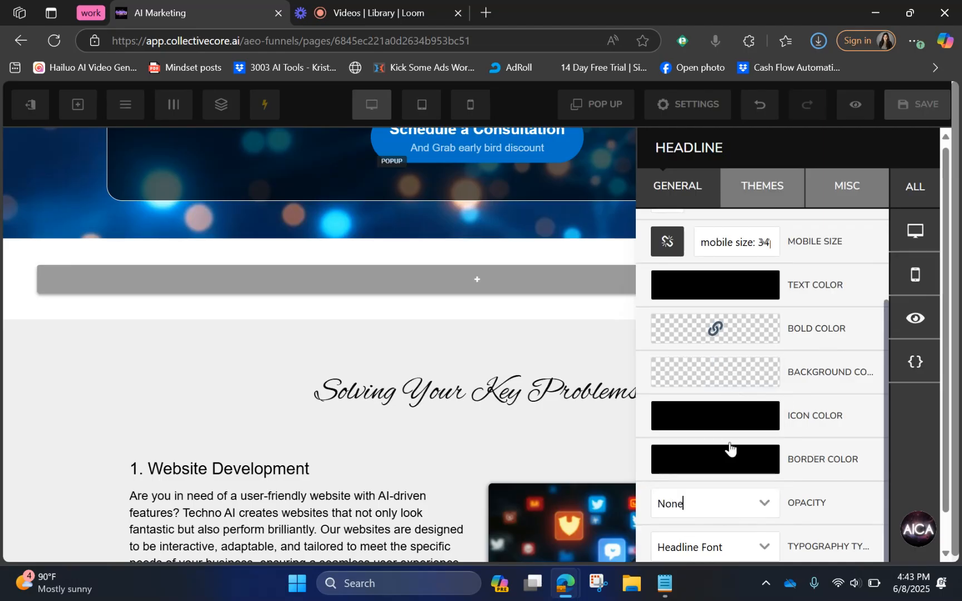
Step: Review the headline's typography type options, themes and miscellaneous style settings, and close its settings
click(754, 546)
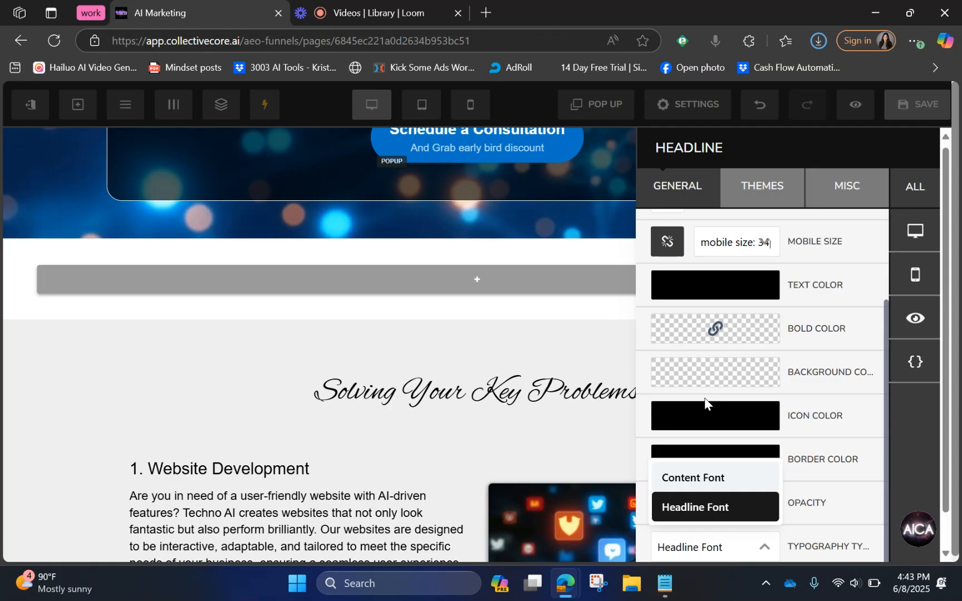
click(756, 186)
click(845, 187)
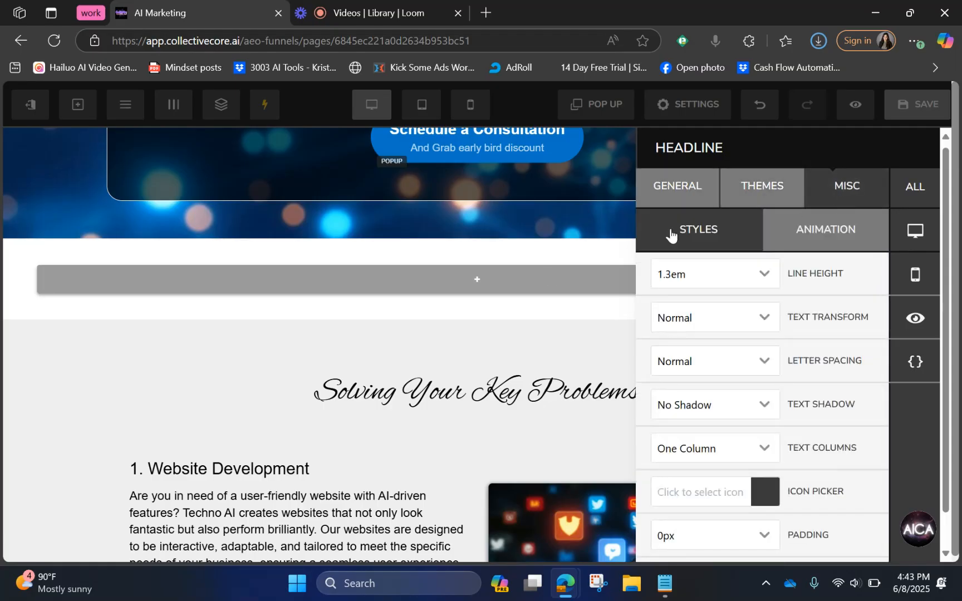
click(274, 352)
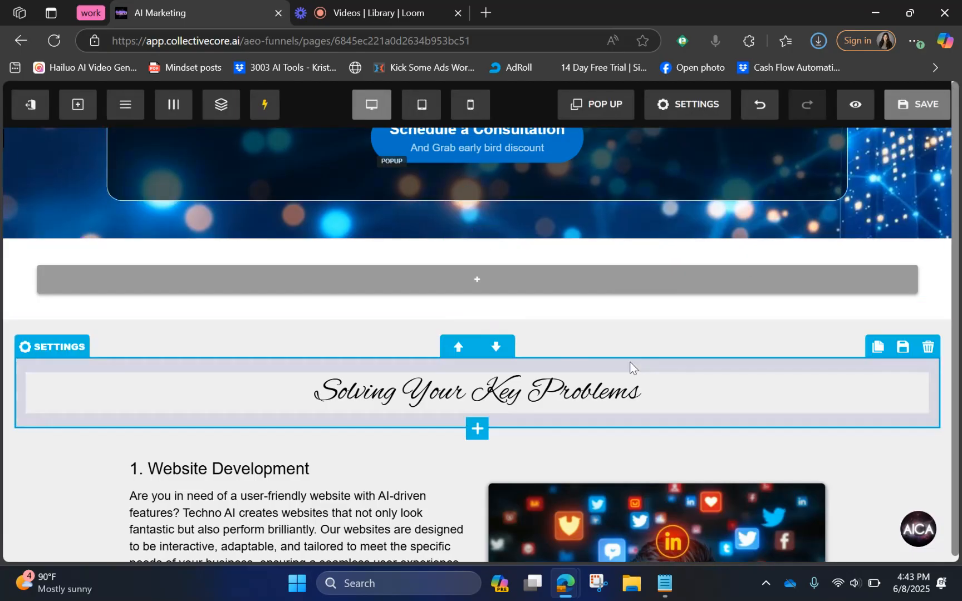
Step: Try hiding the "Solving Your Key Problems" one-column row on all devices and show it again
click(601, 360)
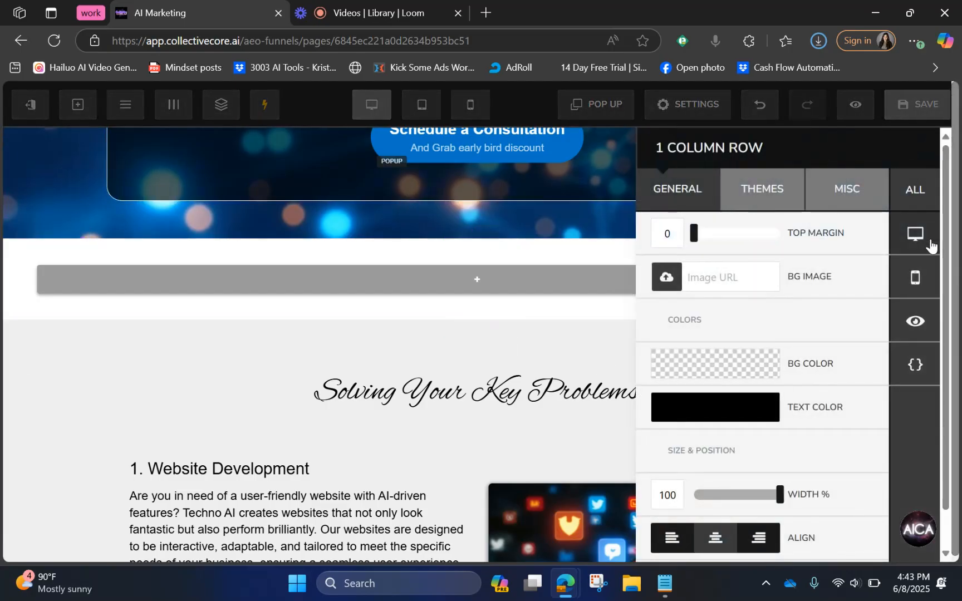
click(924, 193)
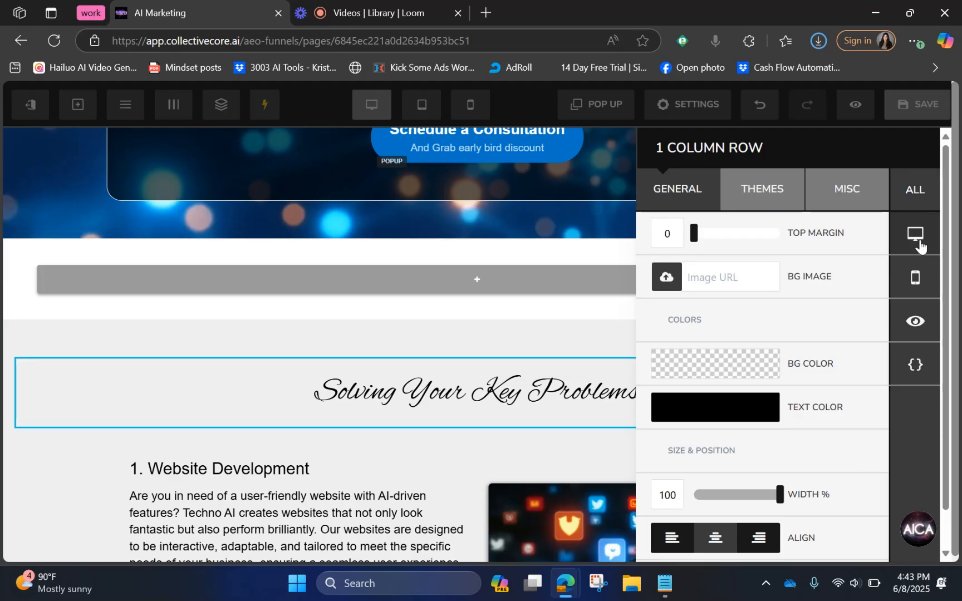
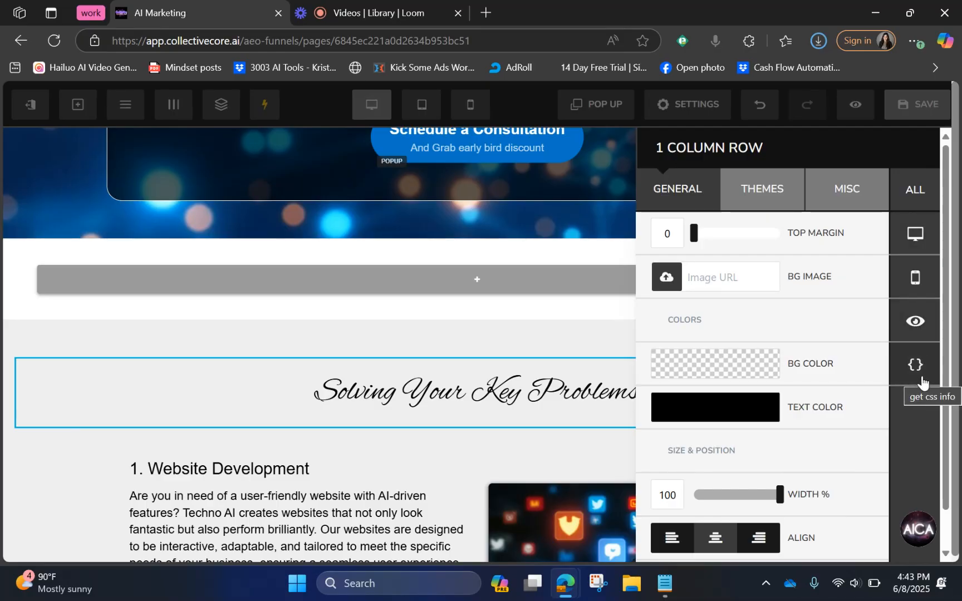
click(924, 330)
click(925, 330)
click(925, 331)
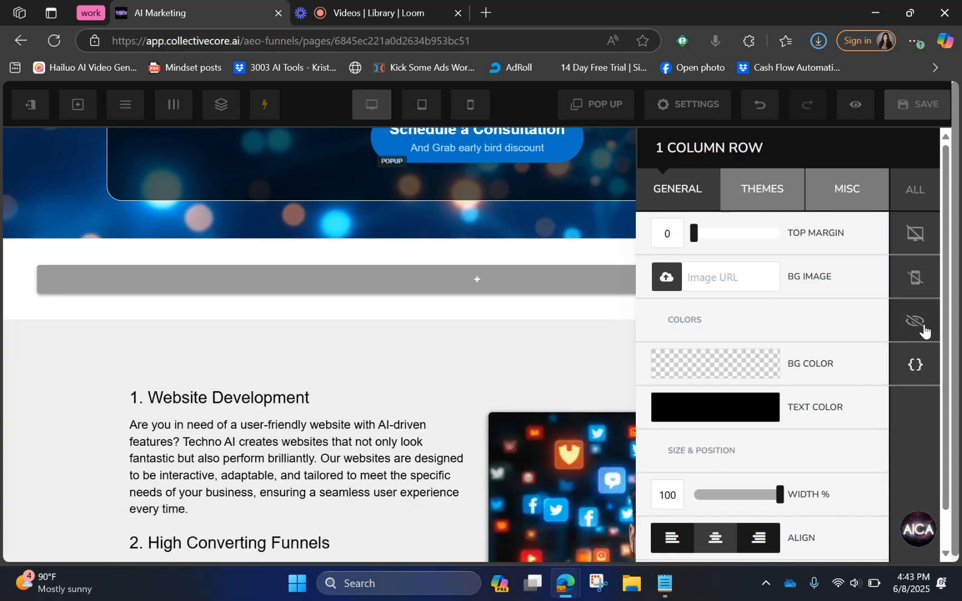
click(925, 331)
click(925, 331)
click(925, 331)
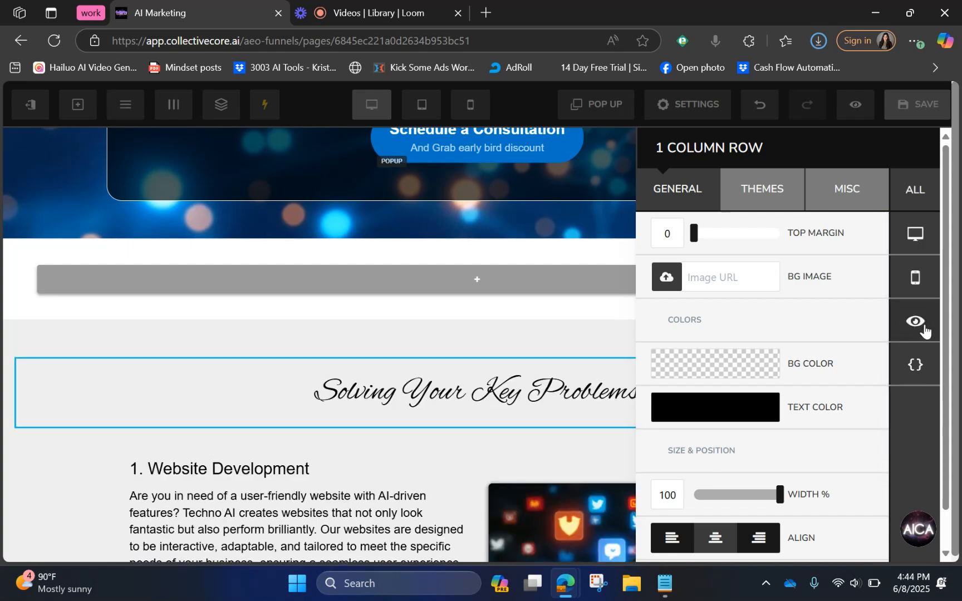
click(925, 331)
click(925, 330)
click(924, 330)
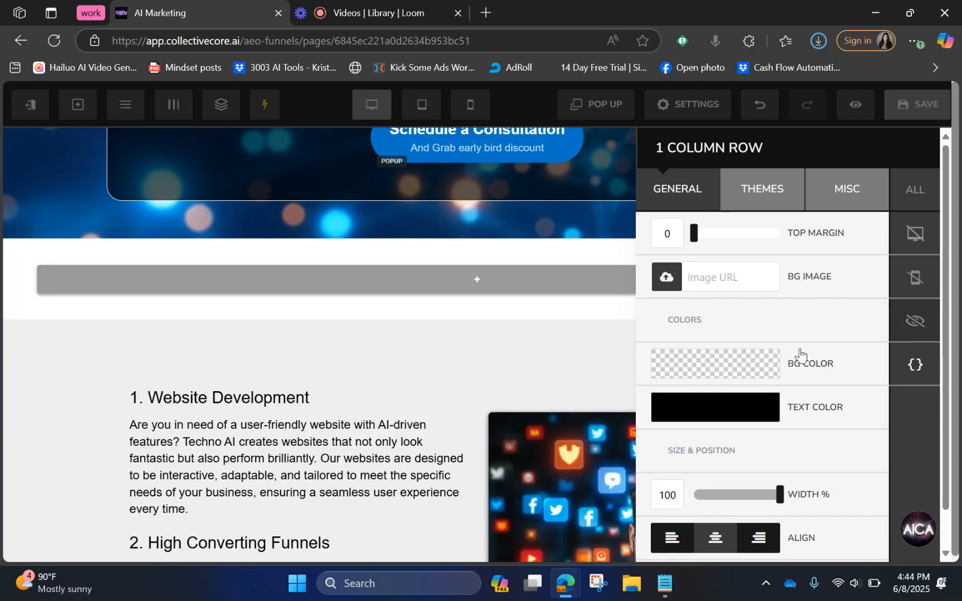
click(924, 328)
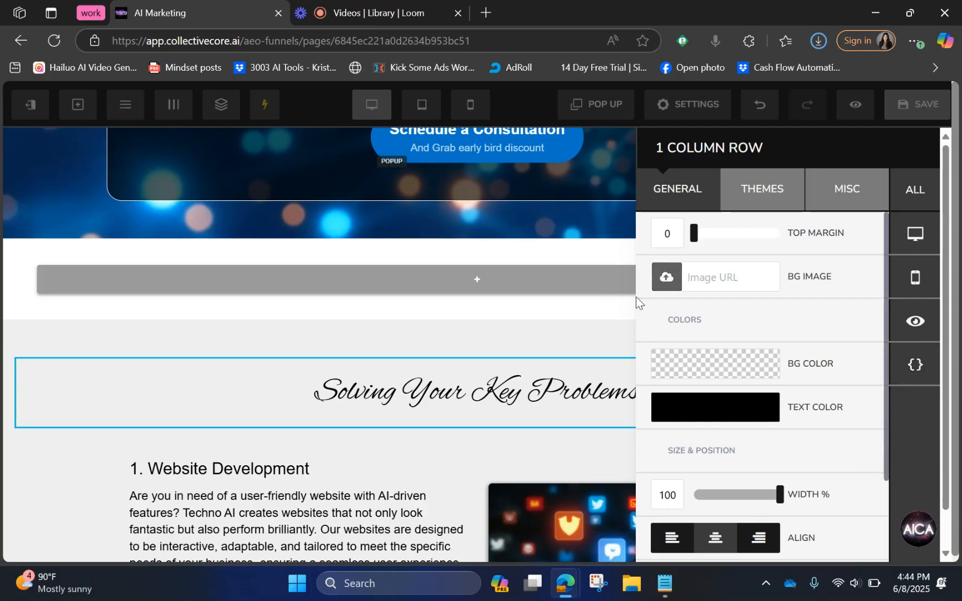
Step: Review the headline row's themes and miscellaneous style settings, and close its settings
click(752, 192)
click(837, 202)
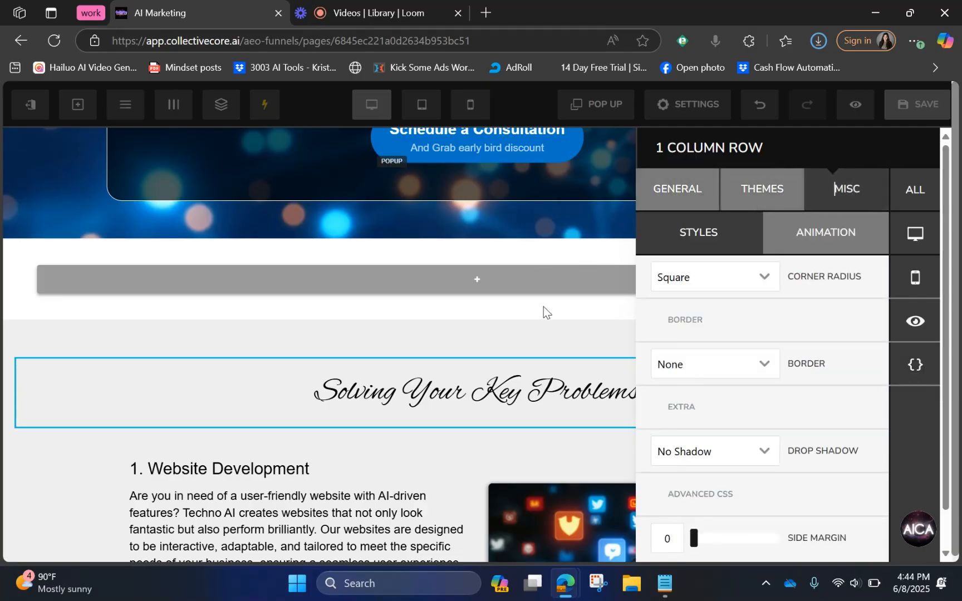
click(539, 300)
scroll(539, 300, down, 10)
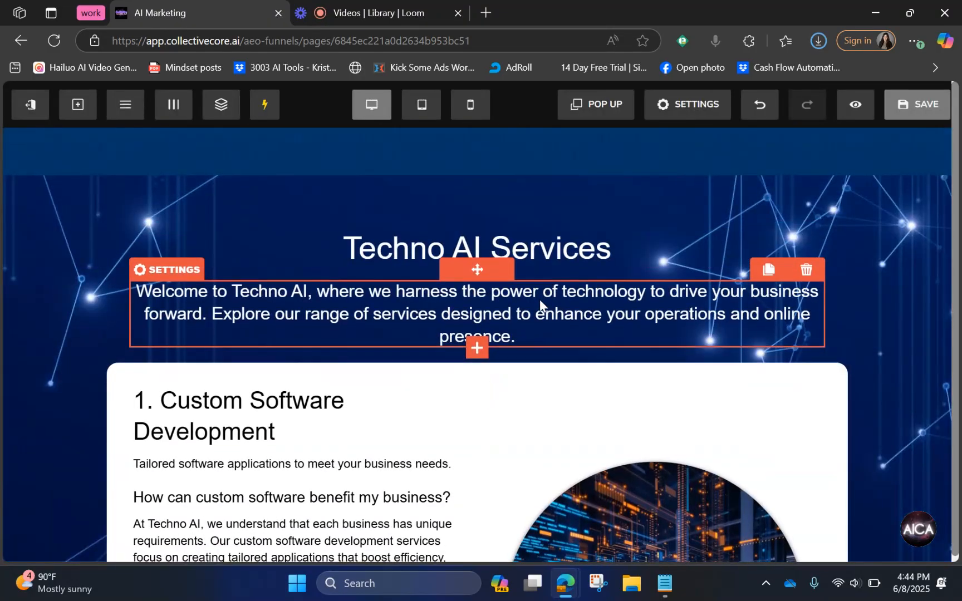
scroll(570, 266, down, 10)
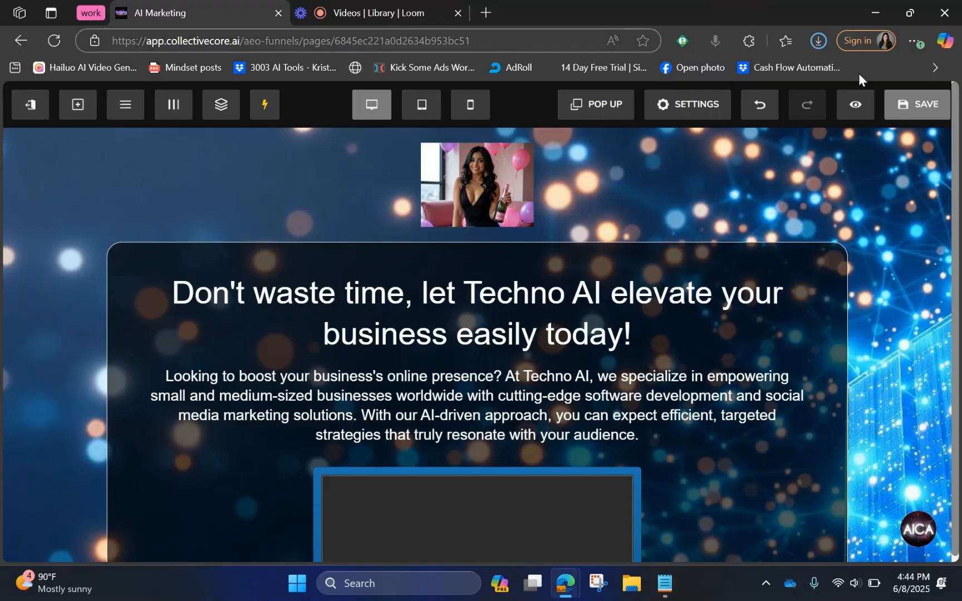
Step: Save the home page and open the funnel's Purchase Complete page for editing
click(917, 104)
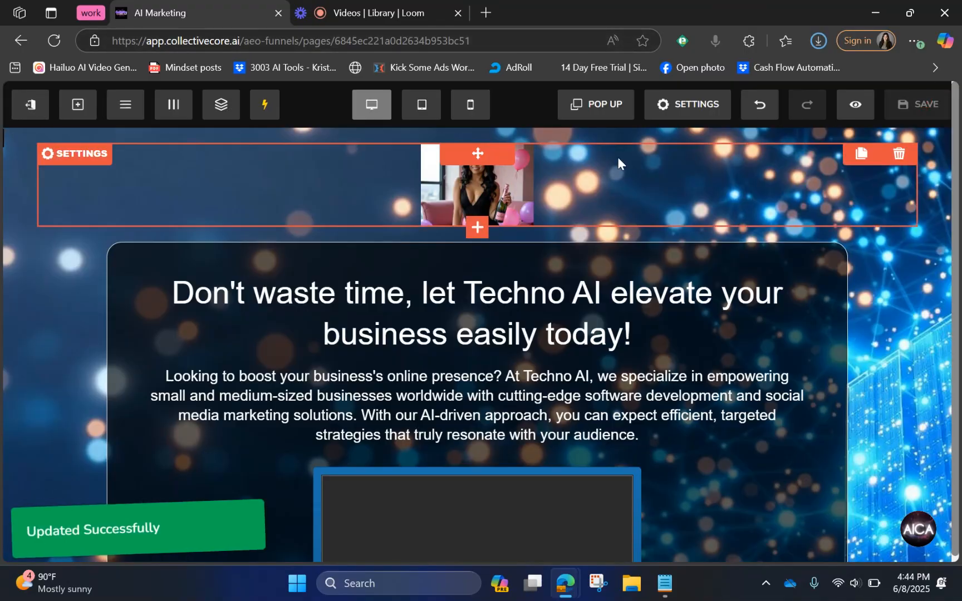
click(31, 107)
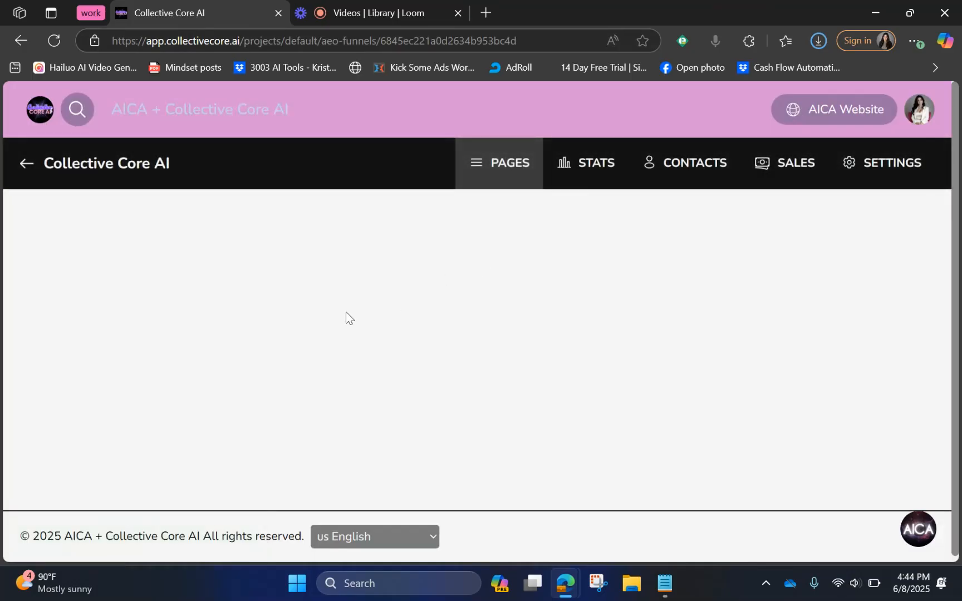
scroll(345, 311, down, 1)
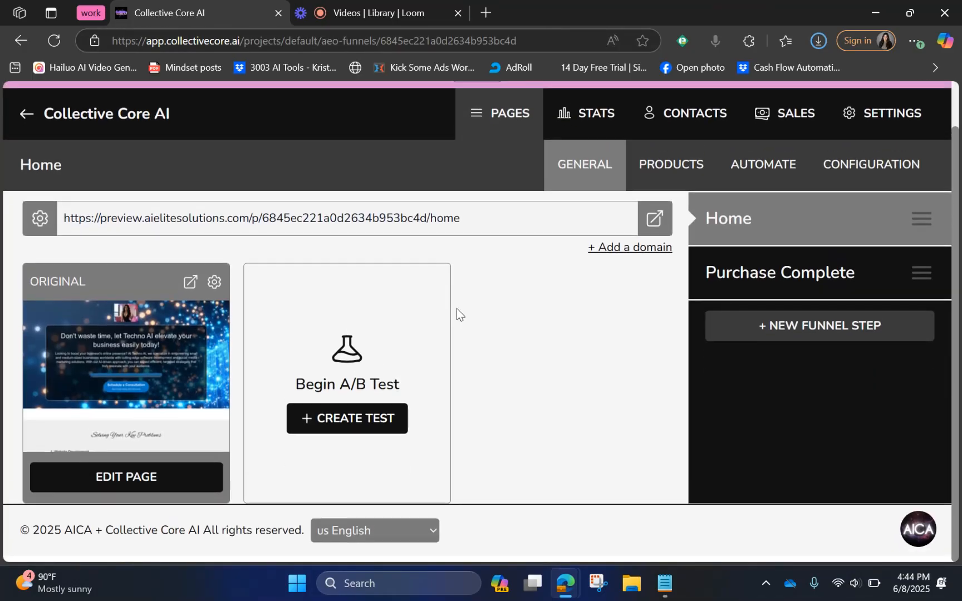
click(723, 278)
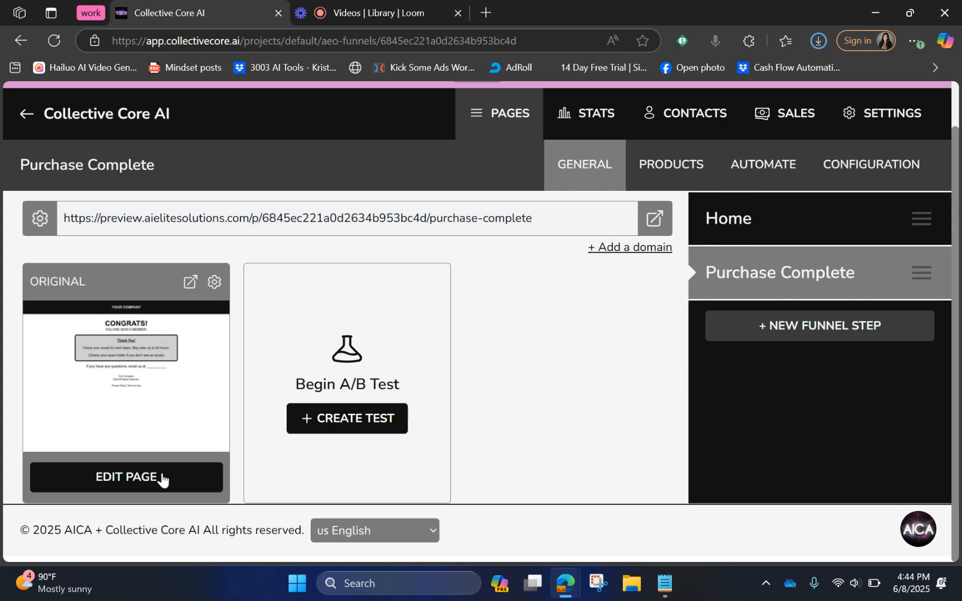
click(127, 478)
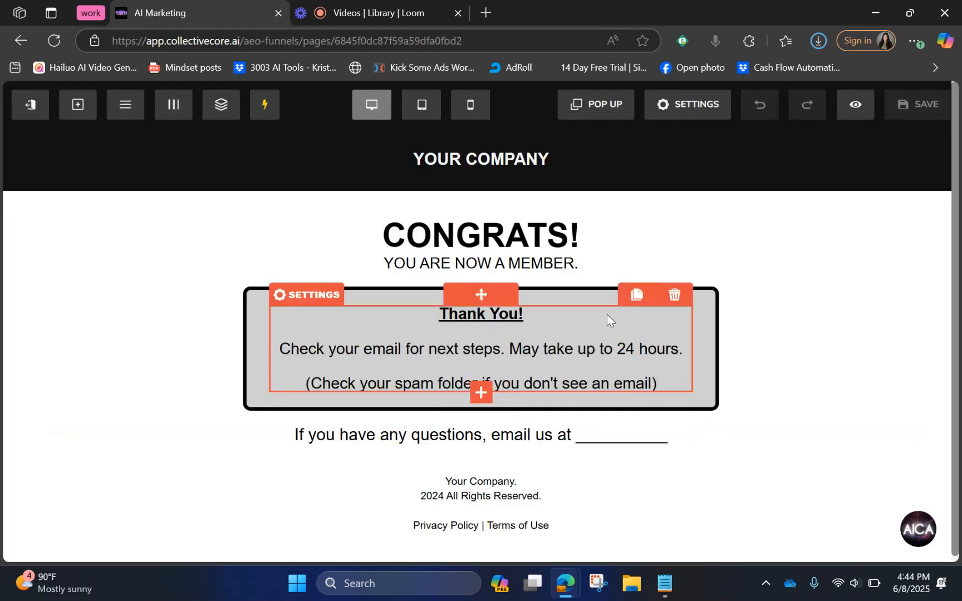
Step: Replace the "YOUR COMPANY" header text with "COLLECTIVE CORE AI"
triple_click(525, 162)
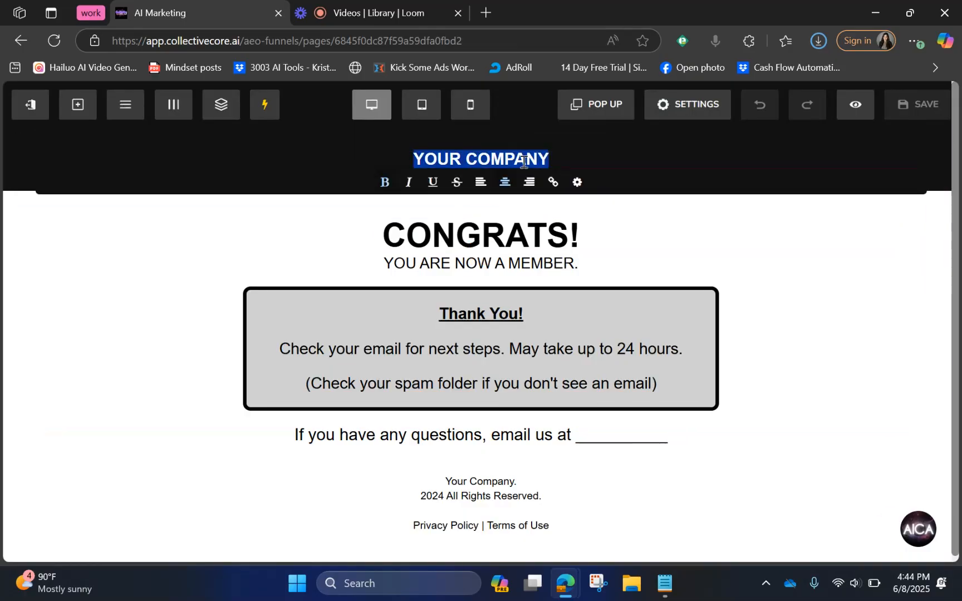
text(SA)
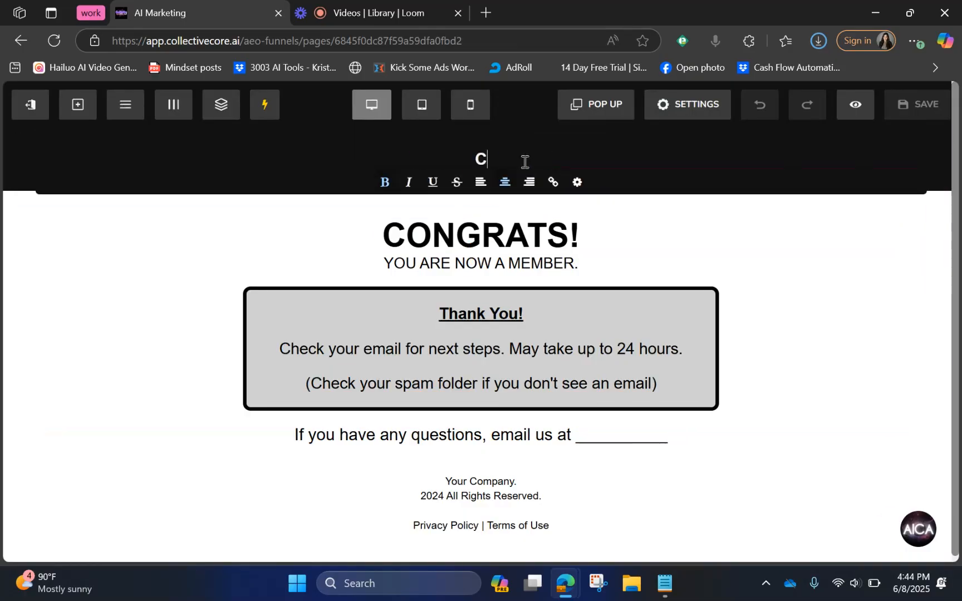
text(llecti)
key(BackSpace)
key(BackSpace)
key(BackSpace)
key(BackSpace)
key(BackSpace)
key(BackSpace)
text(LLECTIVE CORE AI)
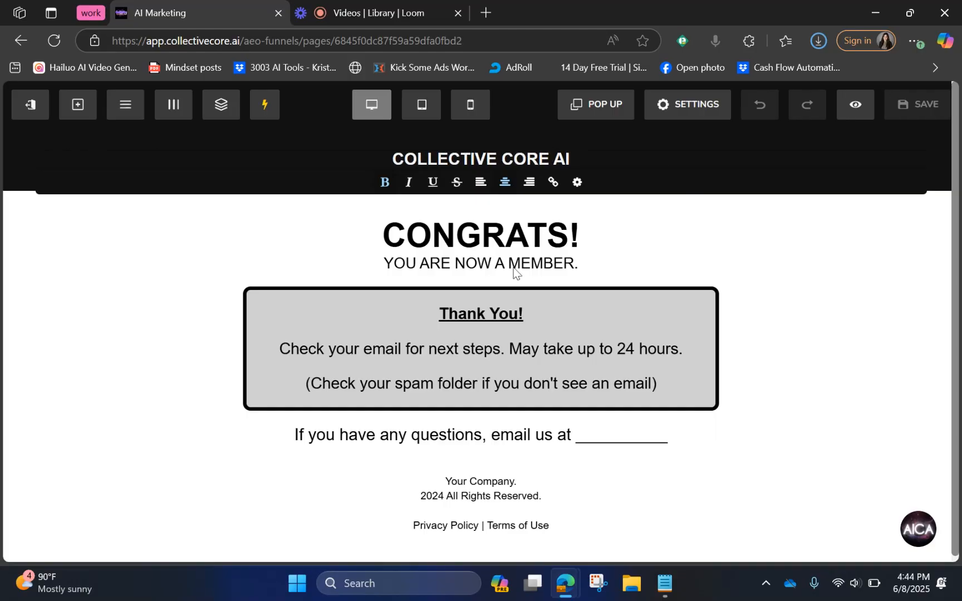
Step: Change the "CONGRATS!" headline to "CONGRATULATIONS!"
click(576, 244)
click(553, 230)
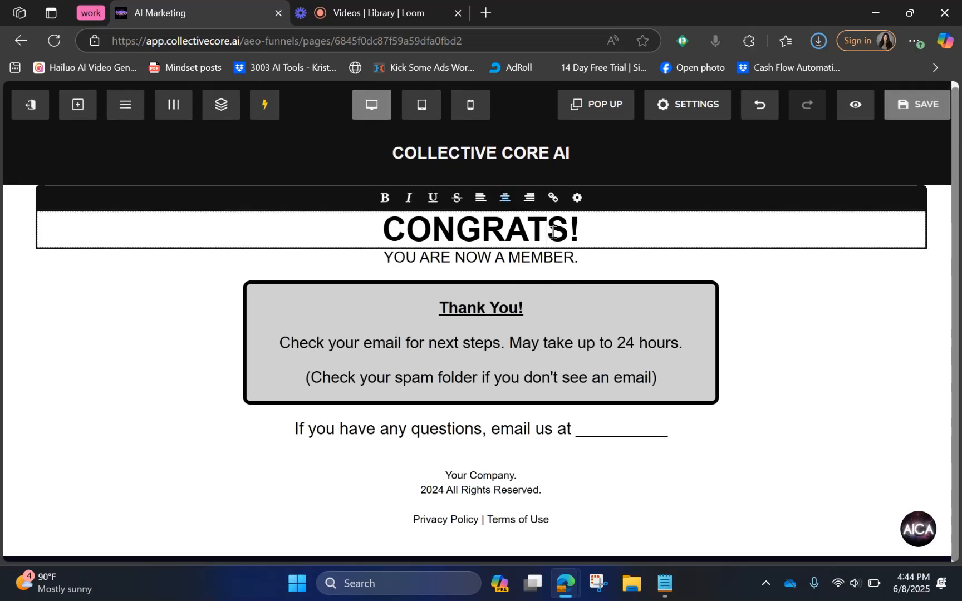
text(ULAT)
key(BackSpace)
key(BackSpace)
key(BackSpace)
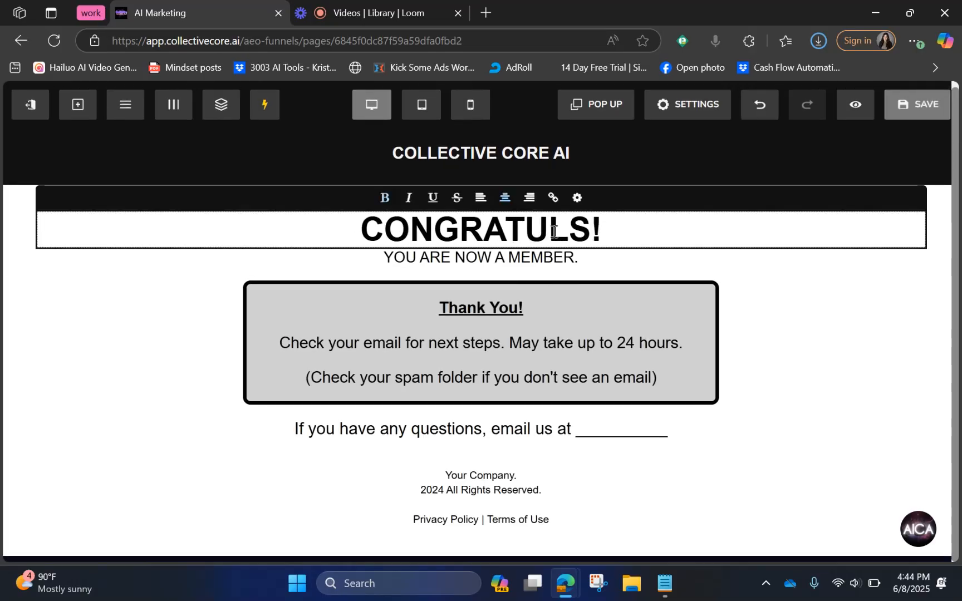
text(LATIONS)
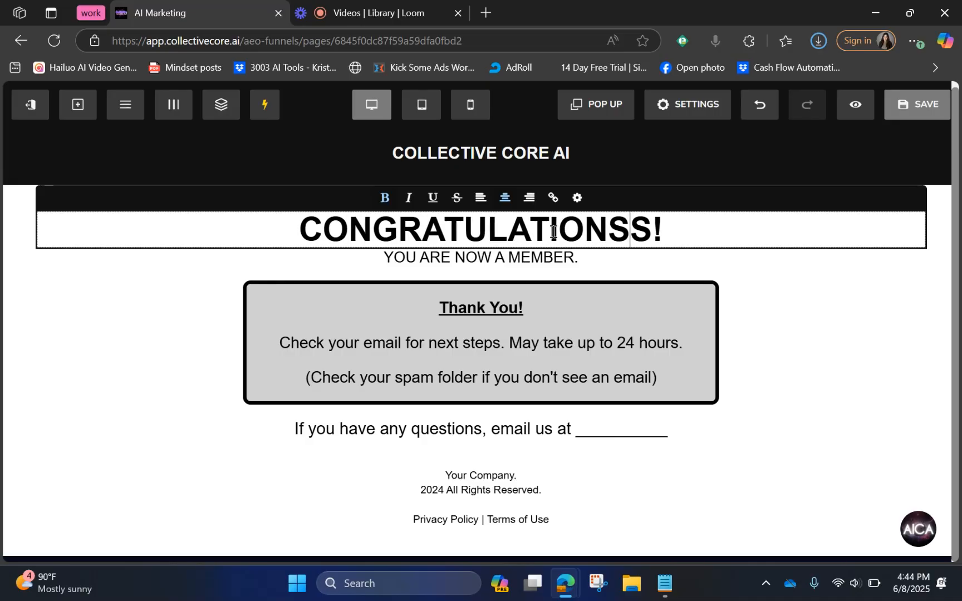
key(BackSpace)
click(841, 375)
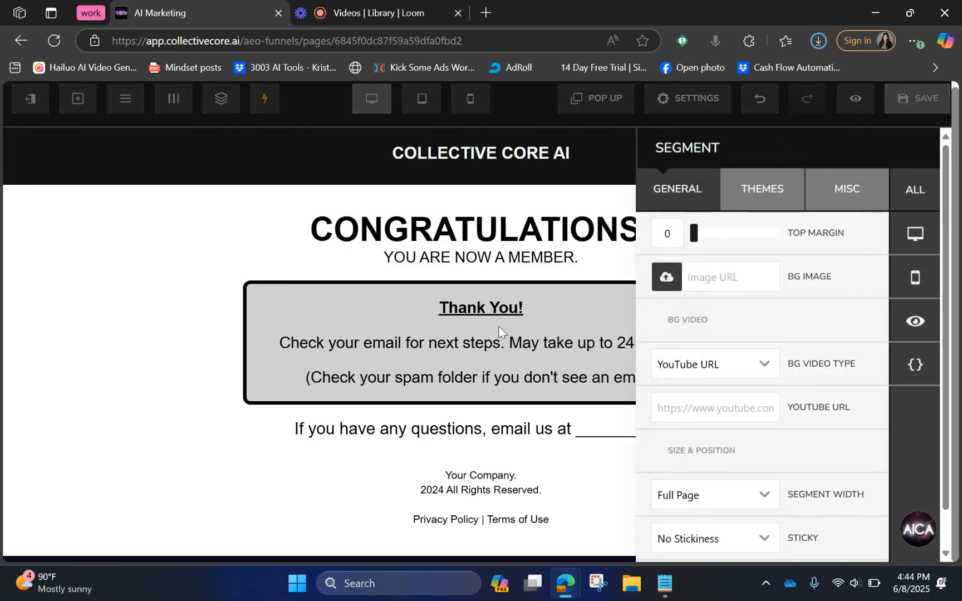
click(253, 416)
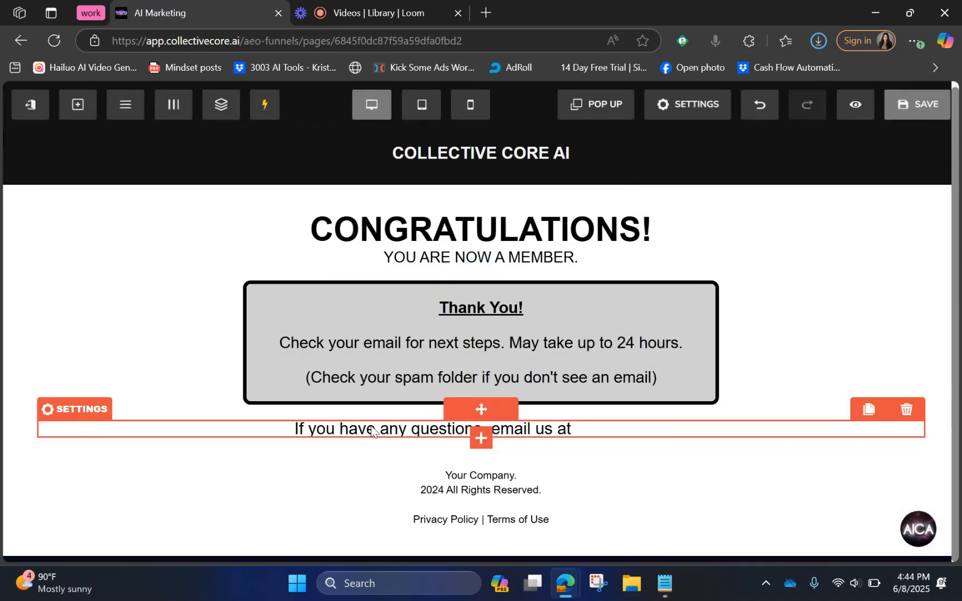
click(857, 262)
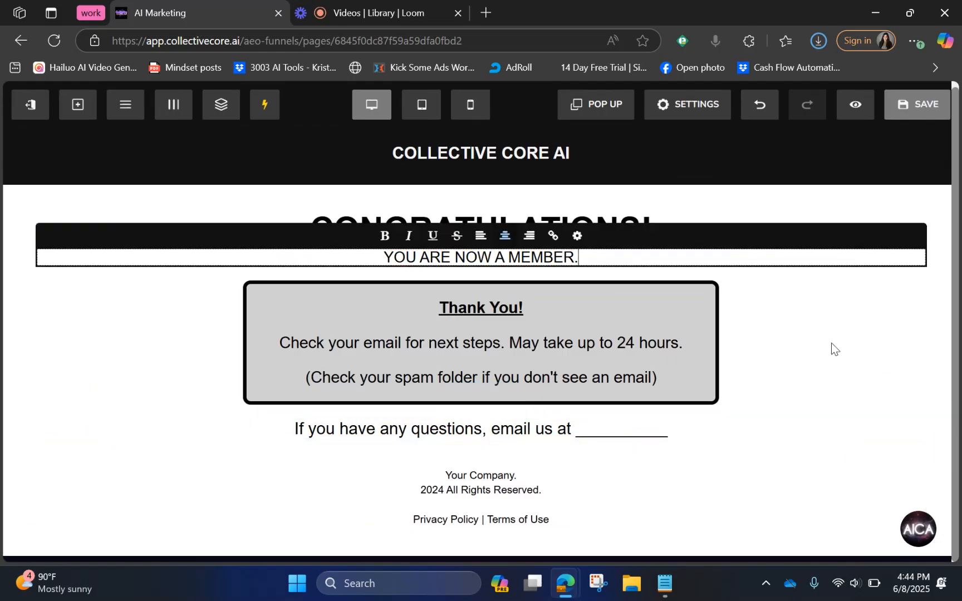
click(830, 343)
click(927, 334)
click(920, 333)
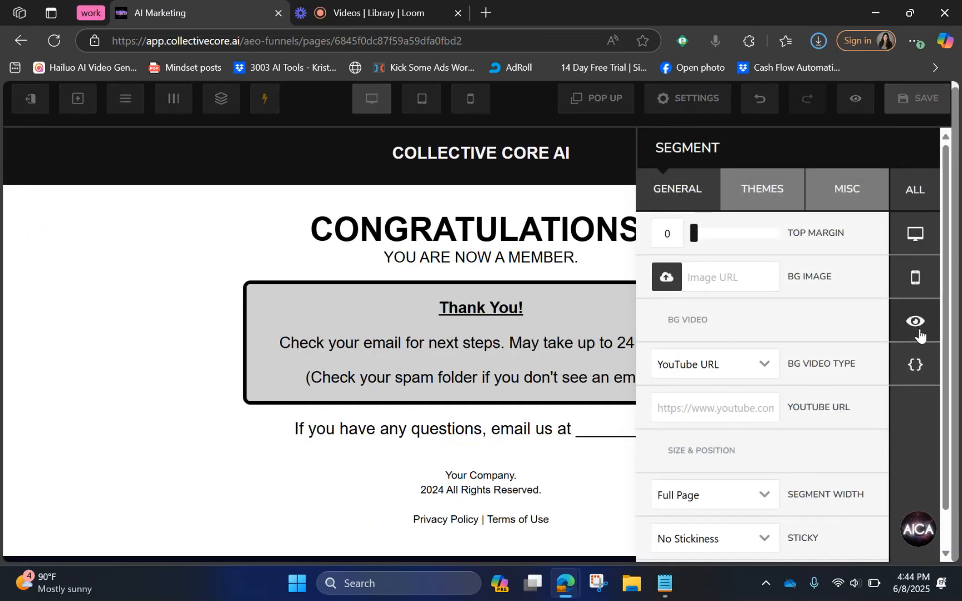
click(41, 272)
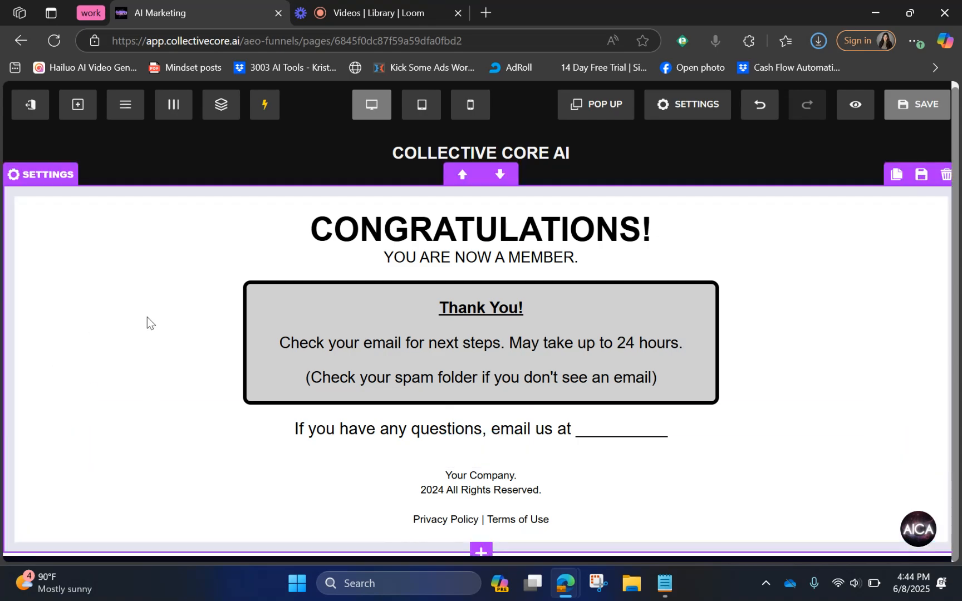
Step: Upload the image f047af80-b308-40a0-9785-b0fed573aafb from Downloads for the background of the segment containing the congratulations message
click(147, 319)
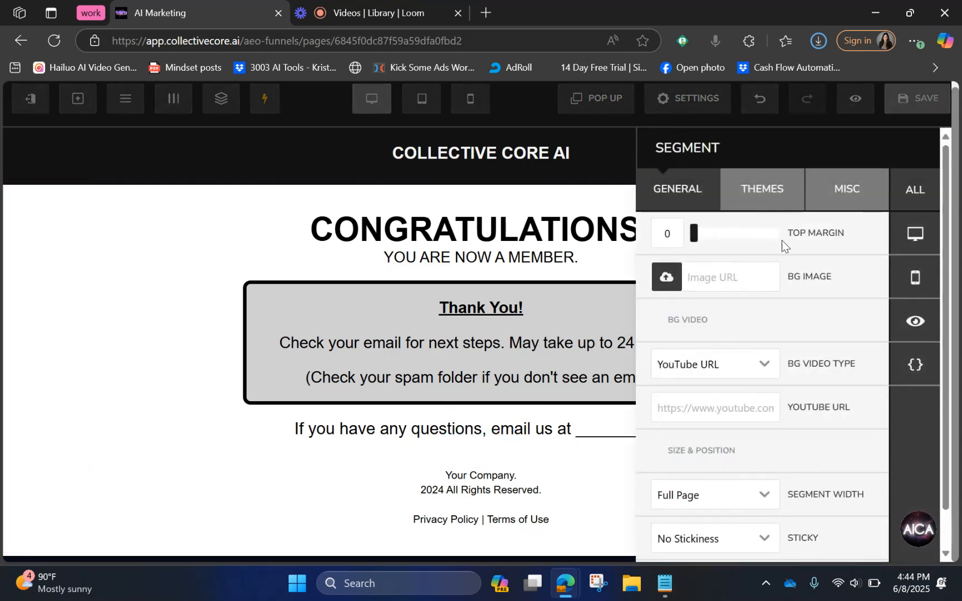
click(666, 276)
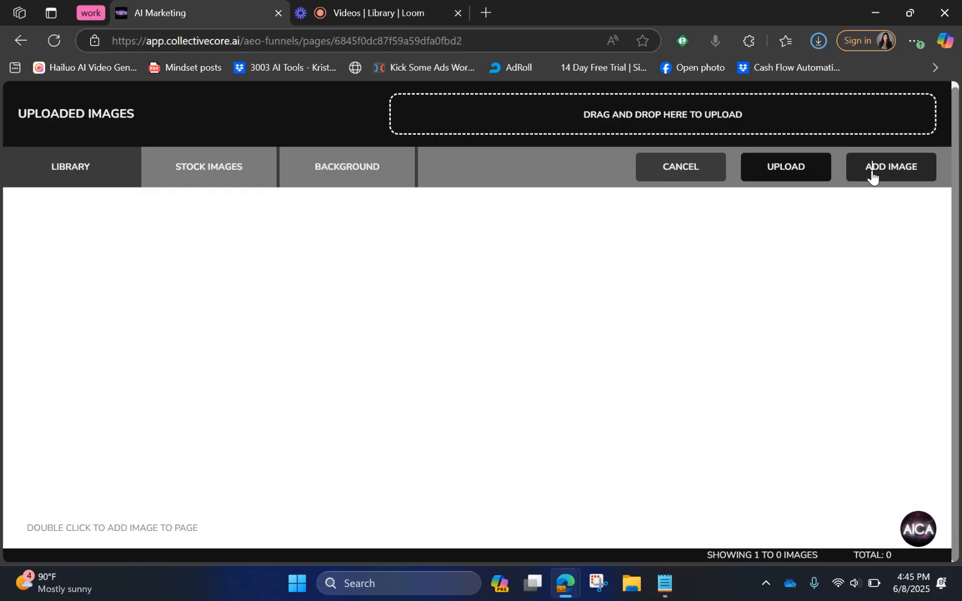
click(794, 164)
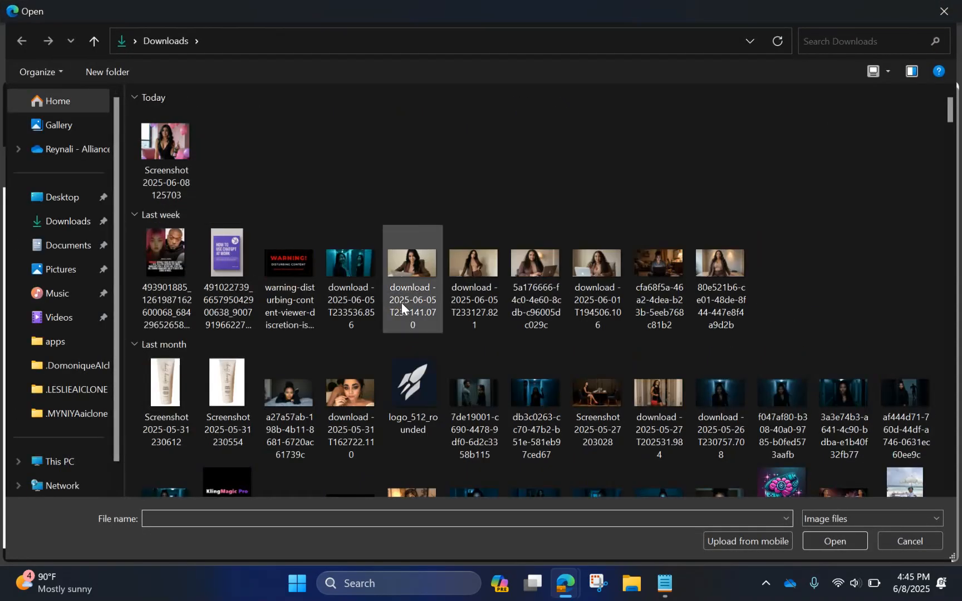
scroll(523, 272, down, 5)
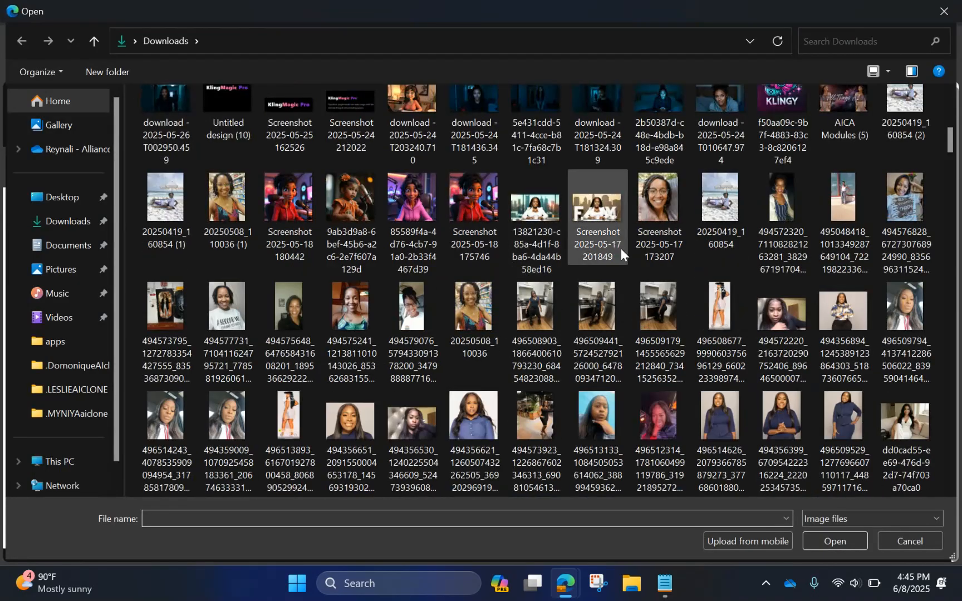
scroll(620, 249, up, 3)
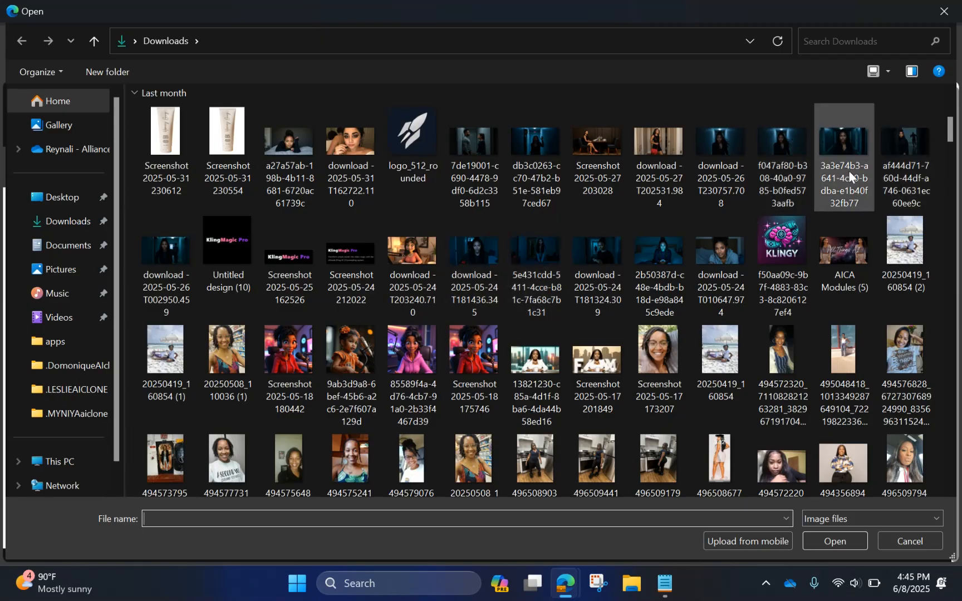
click(786, 168)
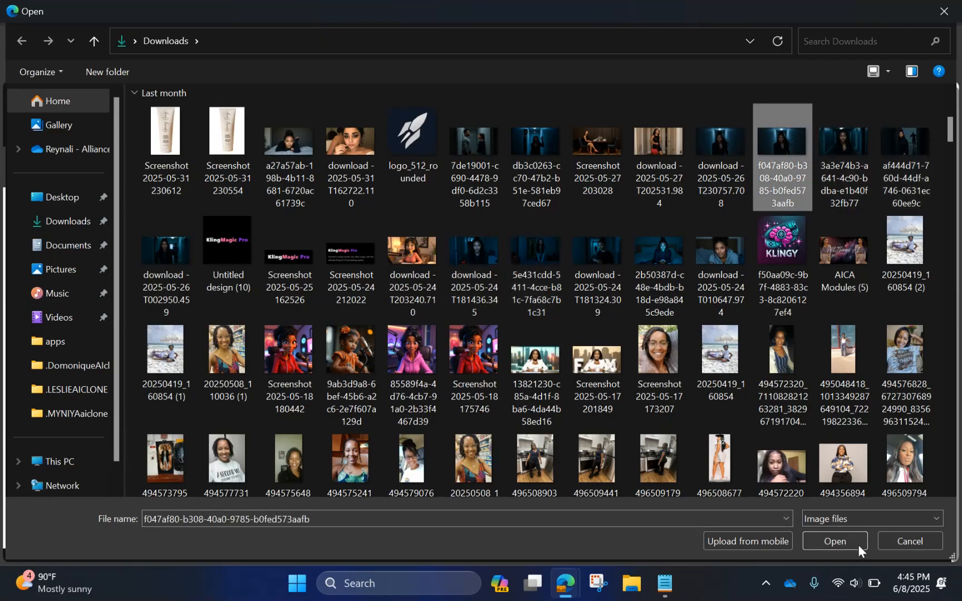
click(834, 541)
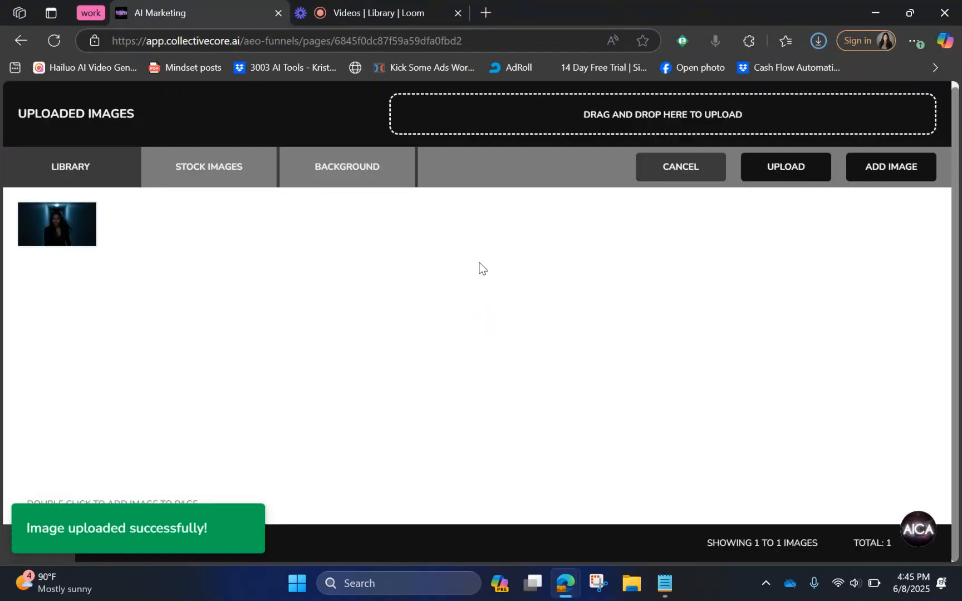
Step: Apply the uploaded dark hallway image as the congratulations segment's background
click(63, 238)
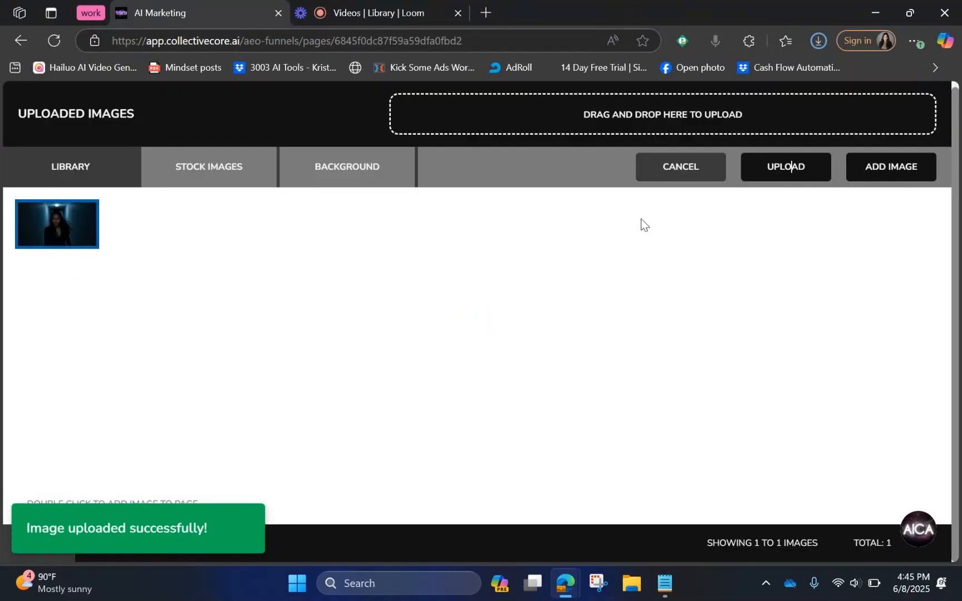
click(897, 166)
scroll(729, 290, down, 1)
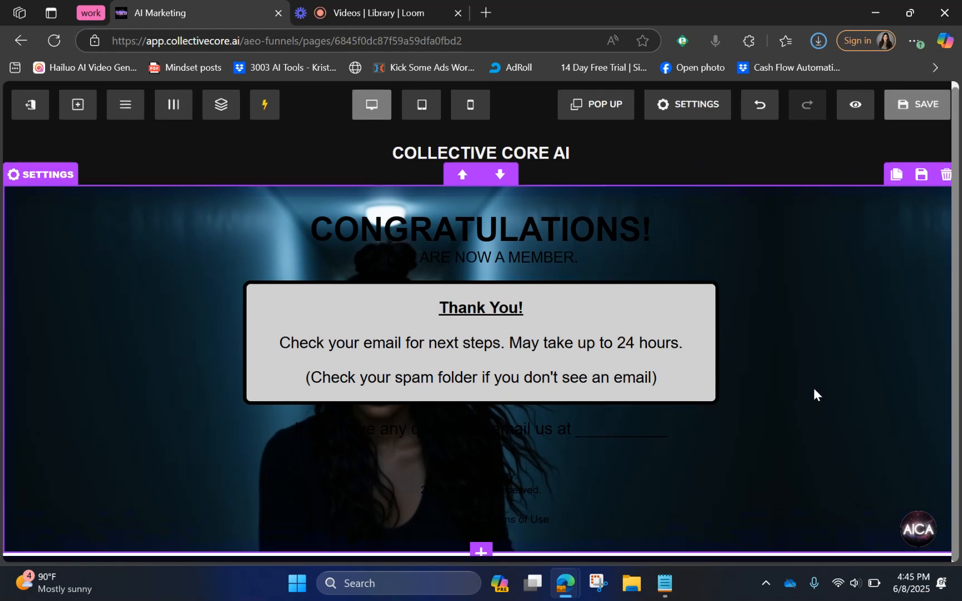
Step: Examine the Thank You message box and its row settings, including background, colors, width, alignment and padding
scroll(812, 388, down, 1)
scroll(812, 388, up, 1)
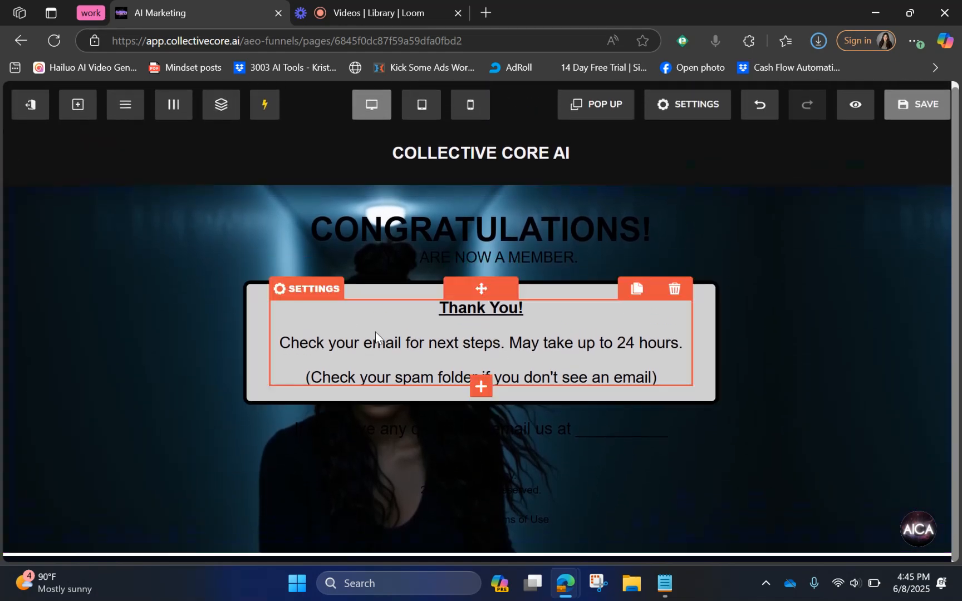
click(595, 353)
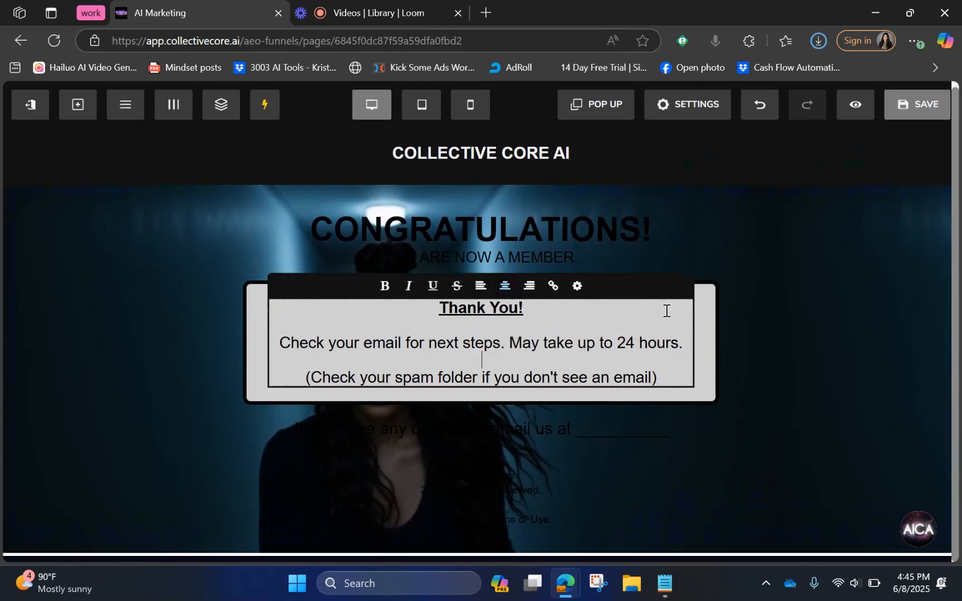
click(724, 320)
click(717, 321)
click(499, 259)
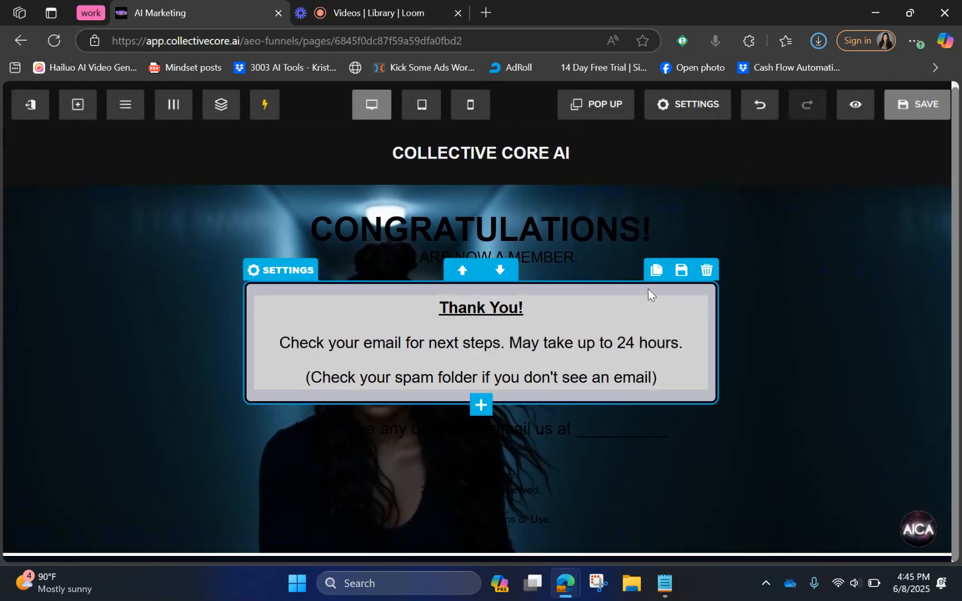
click(706, 298)
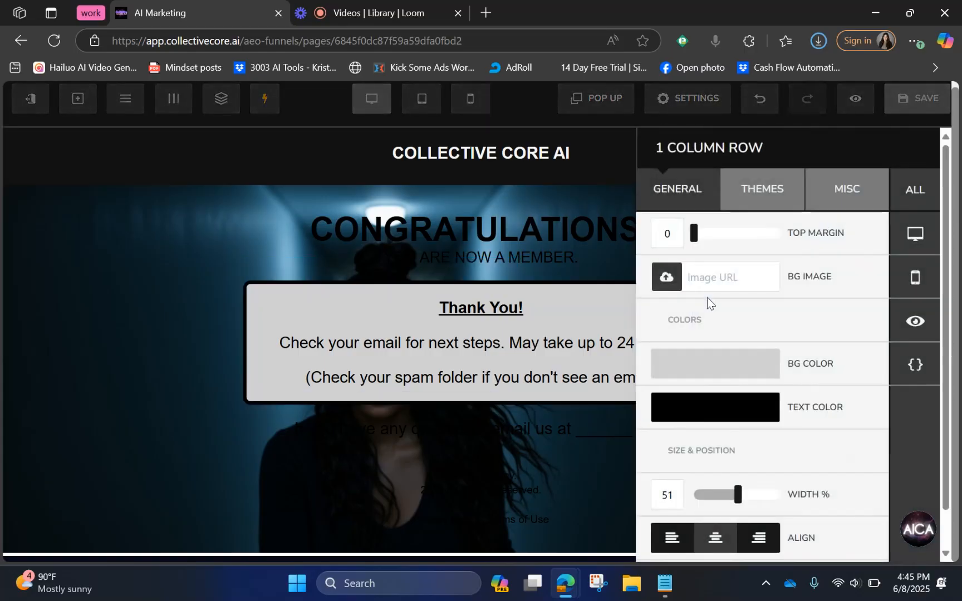
click(615, 303)
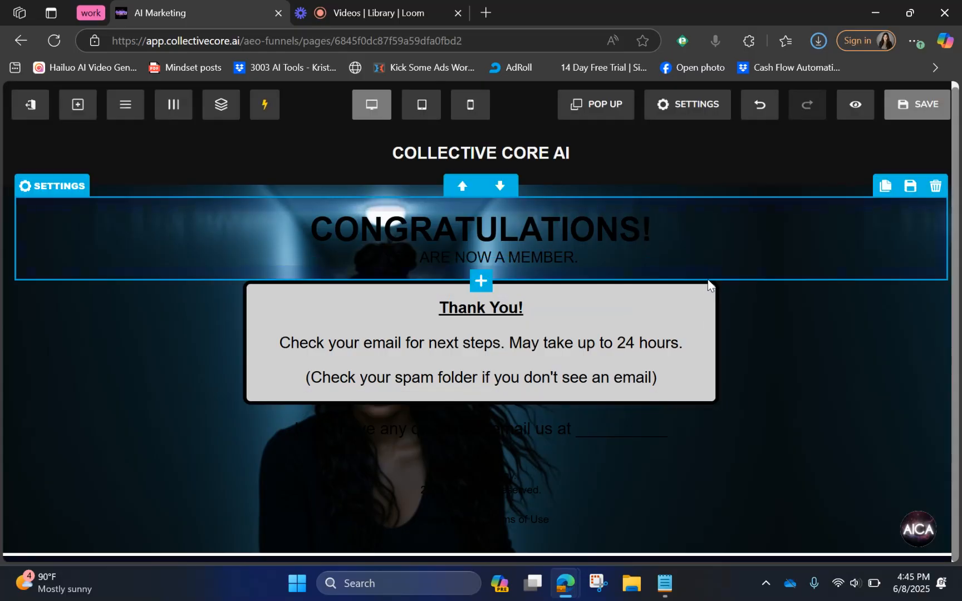
click(710, 298)
scroll(802, 288, down, 4)
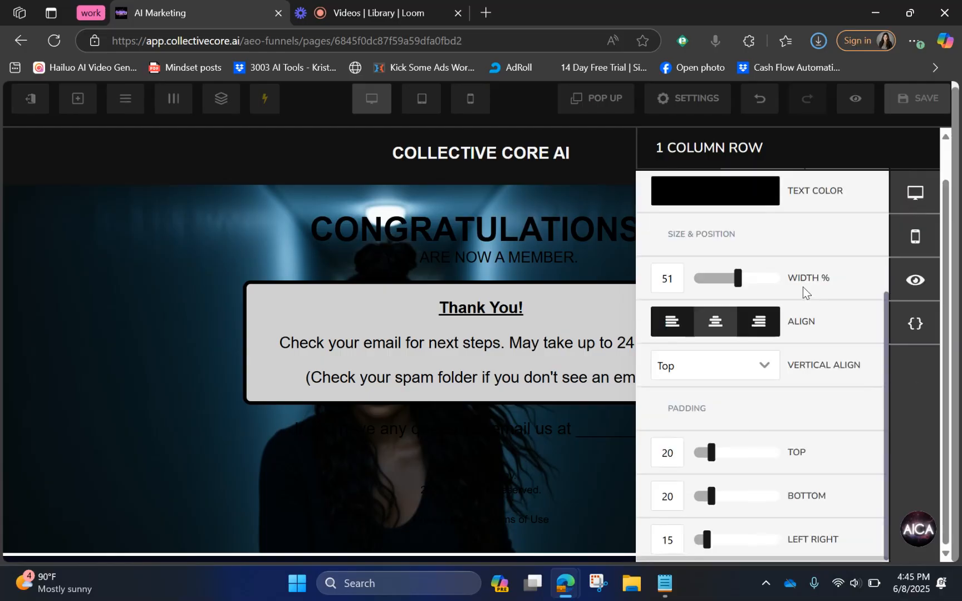
click(536, 306)
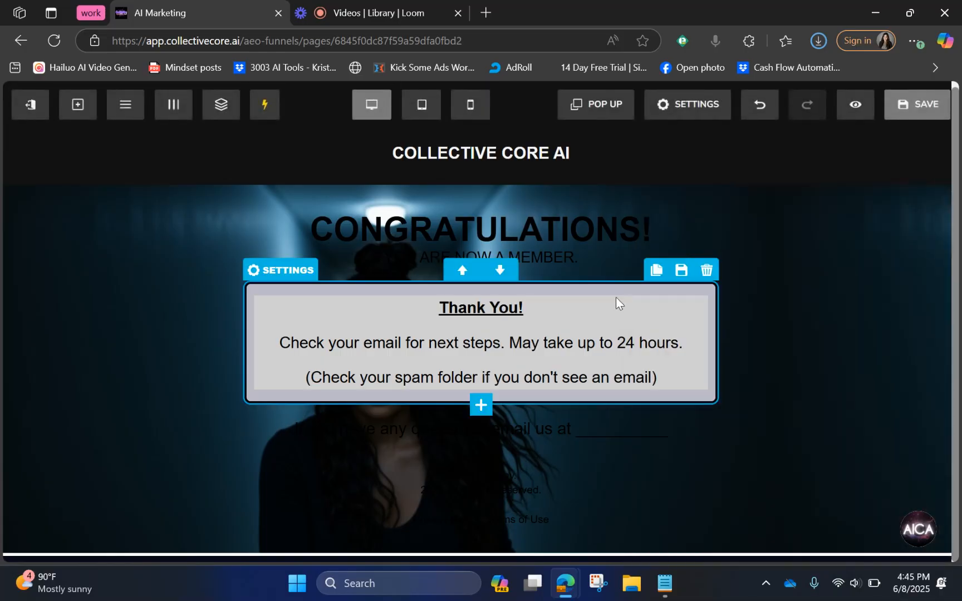
click(652, 306)
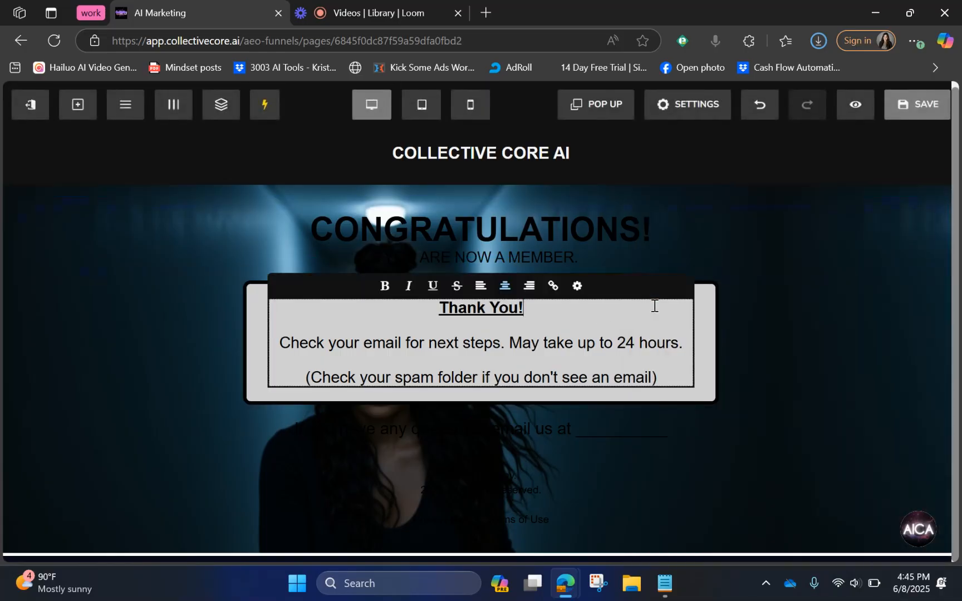
click(702, 397)
Step: Preview the Purchase Complete page in the tablet and mobile layouts
click(98, 300)
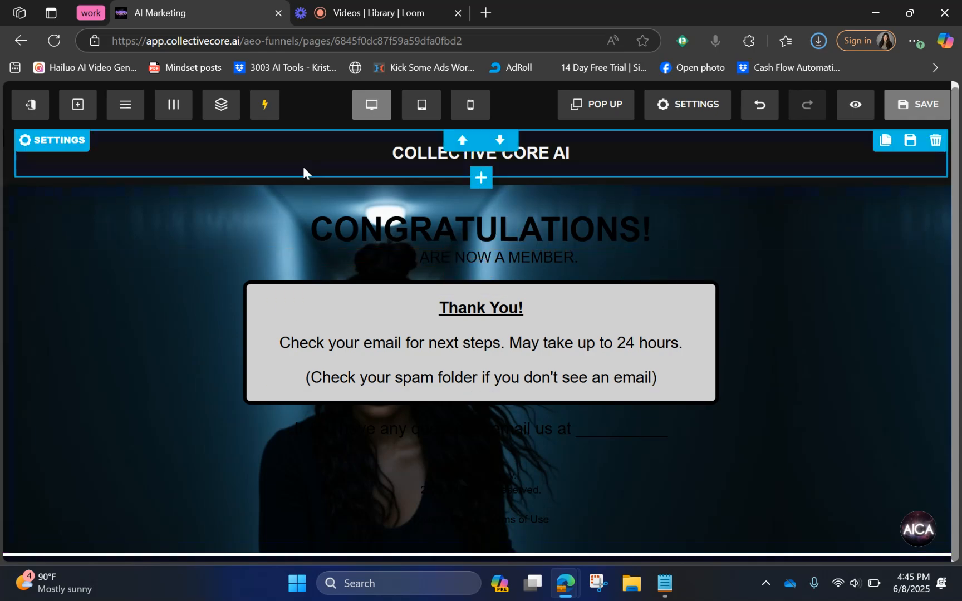
click(422, 112)
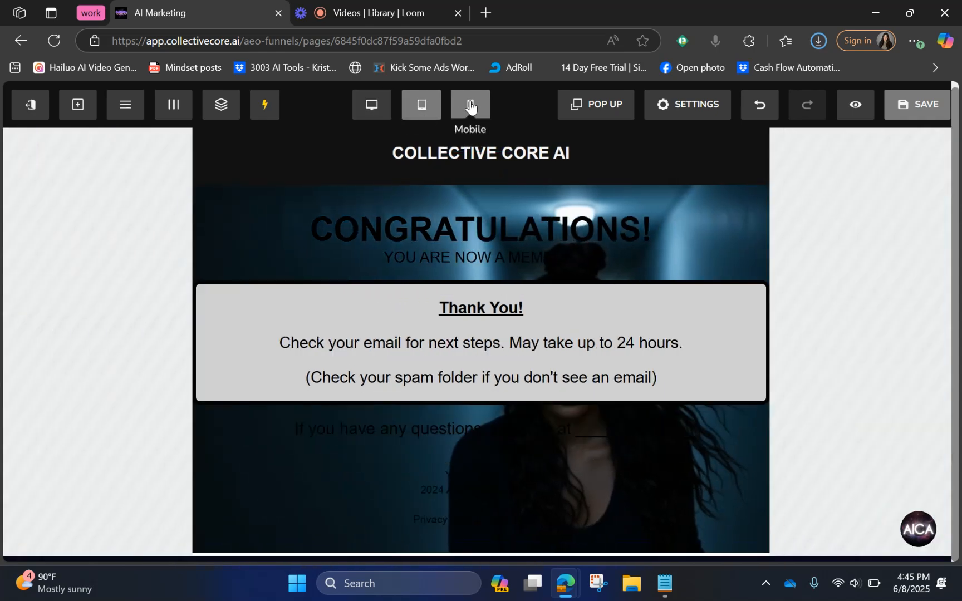
click(474, 110)
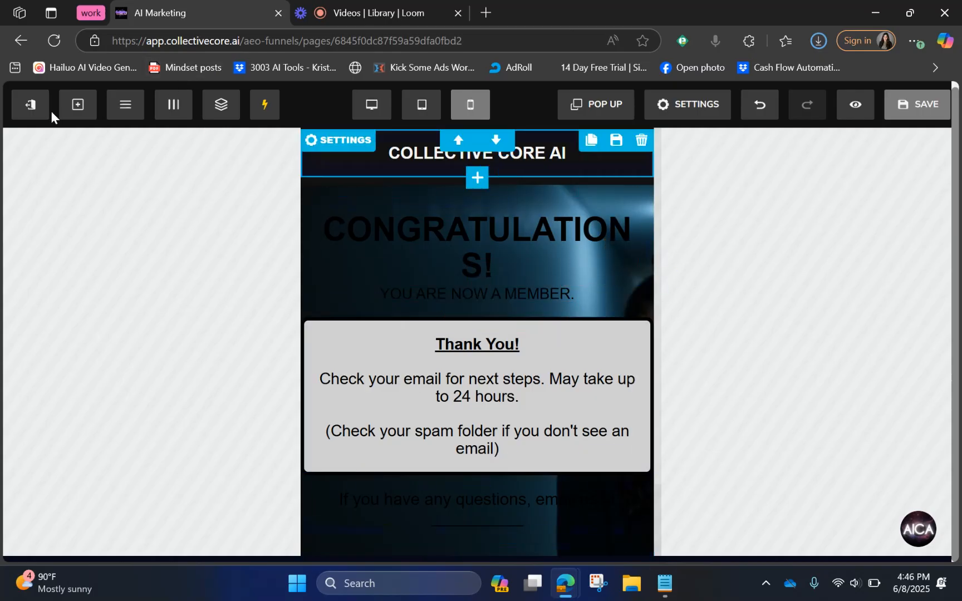
Step: Leave the page editor without saving and return to the list of all AEO funnels
click(26, 113)
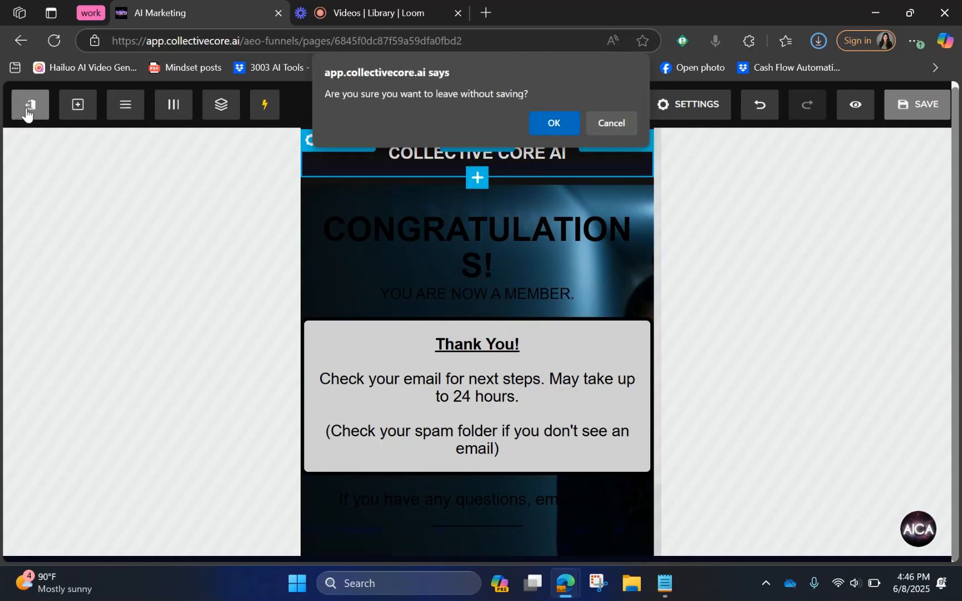
click(562, 121)
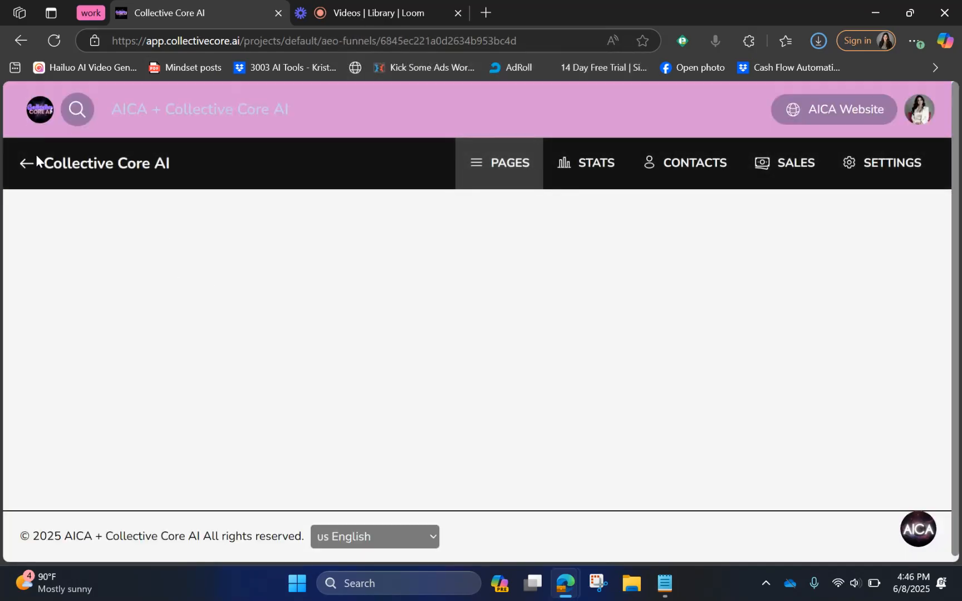
click(29, 163)
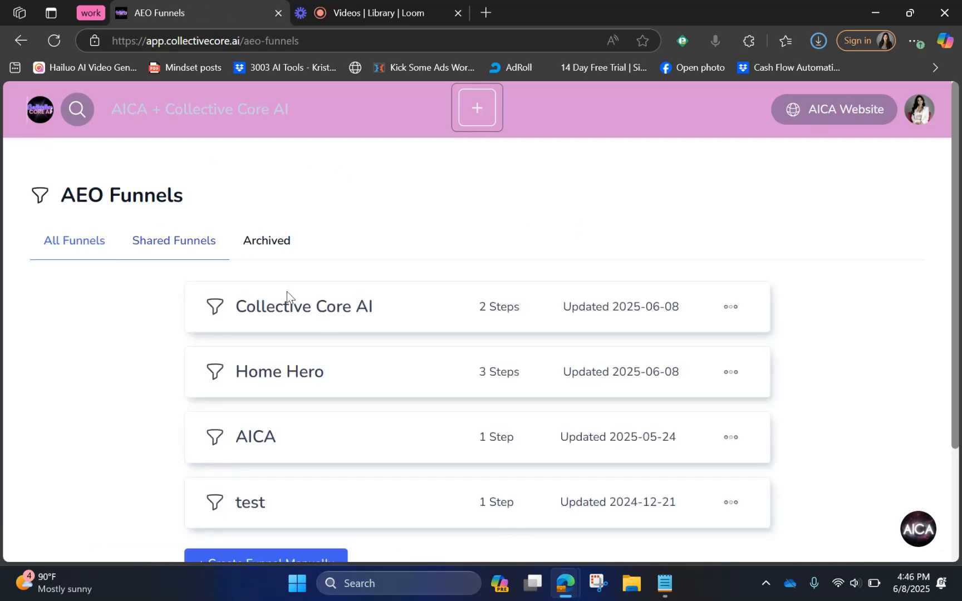
Step: Go to the home screen and open Hyper Realistic AI Images from the Visual AI Studio folder
click(40, 109)
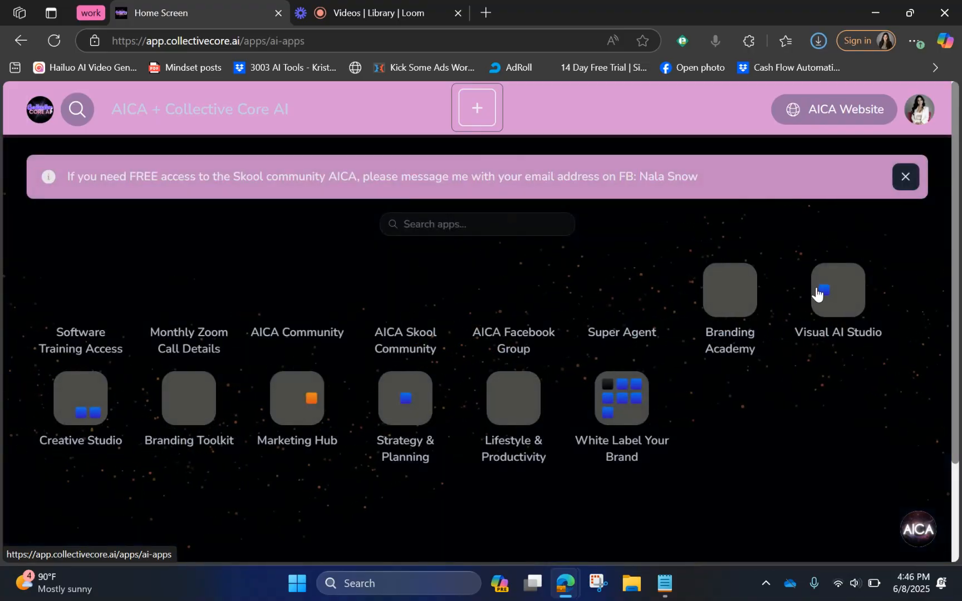
click(849, 310)
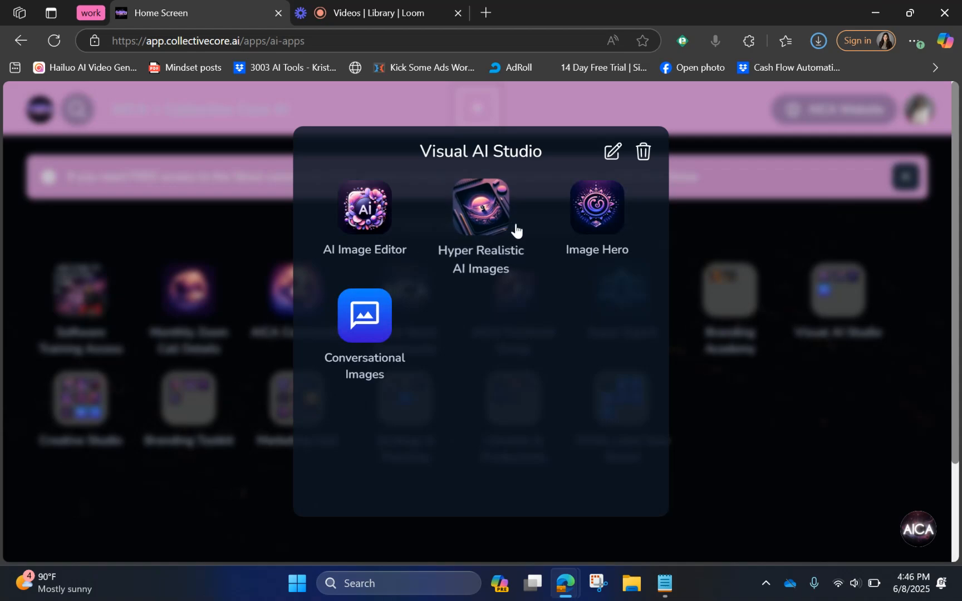
click(475, 220)
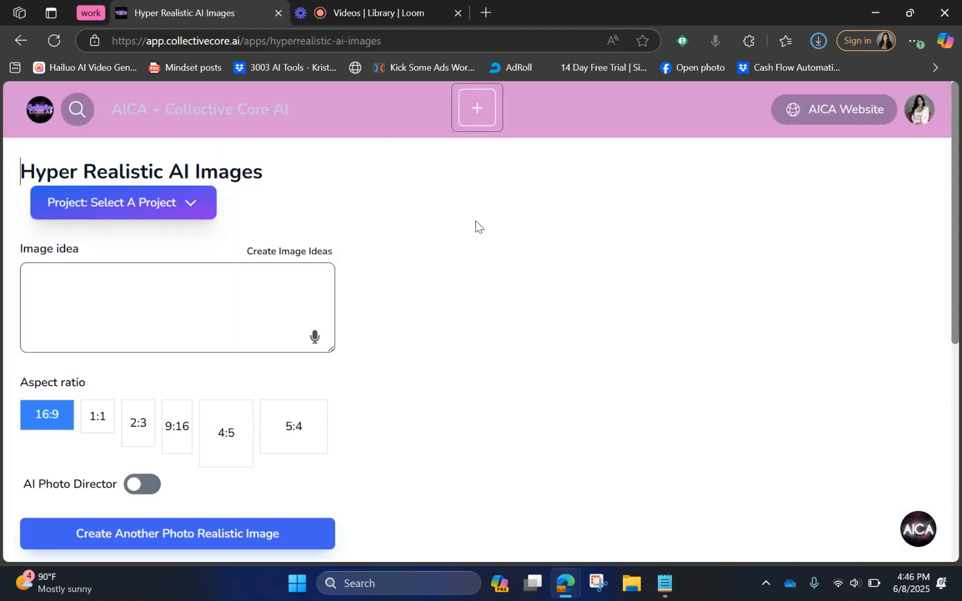
Step: Look through the gallery of previously generated hyper-realistic images
scroll(374, 315, down, 5)
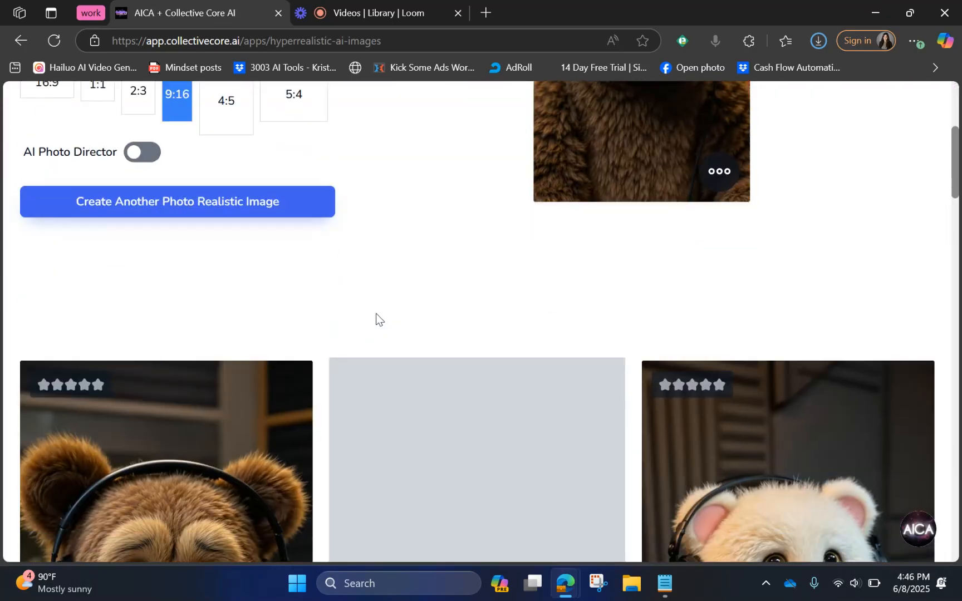
scroll(376, 316, down, 15)
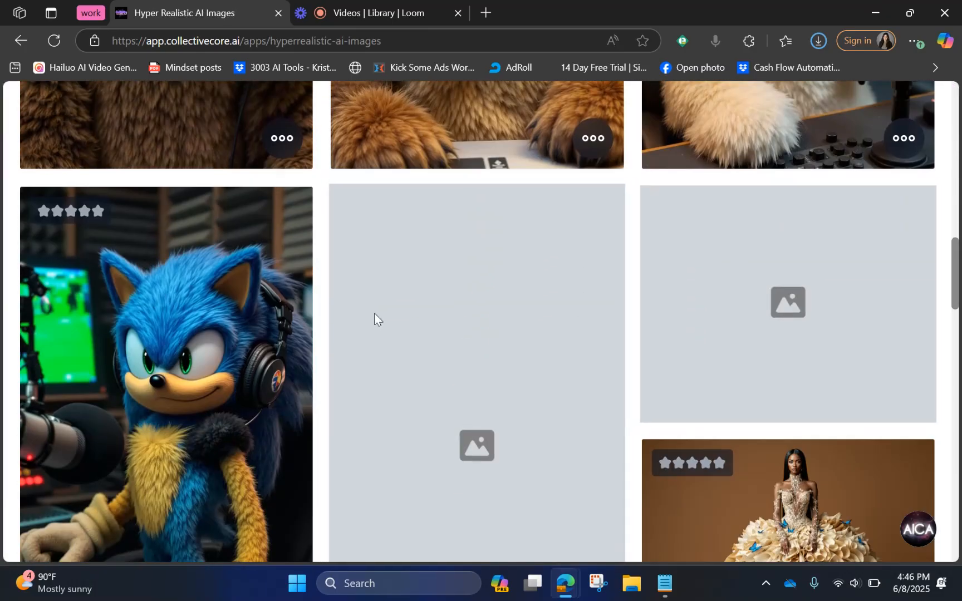
scroll(375, 317, down, 10)
scroll(377, 318, down, 4)
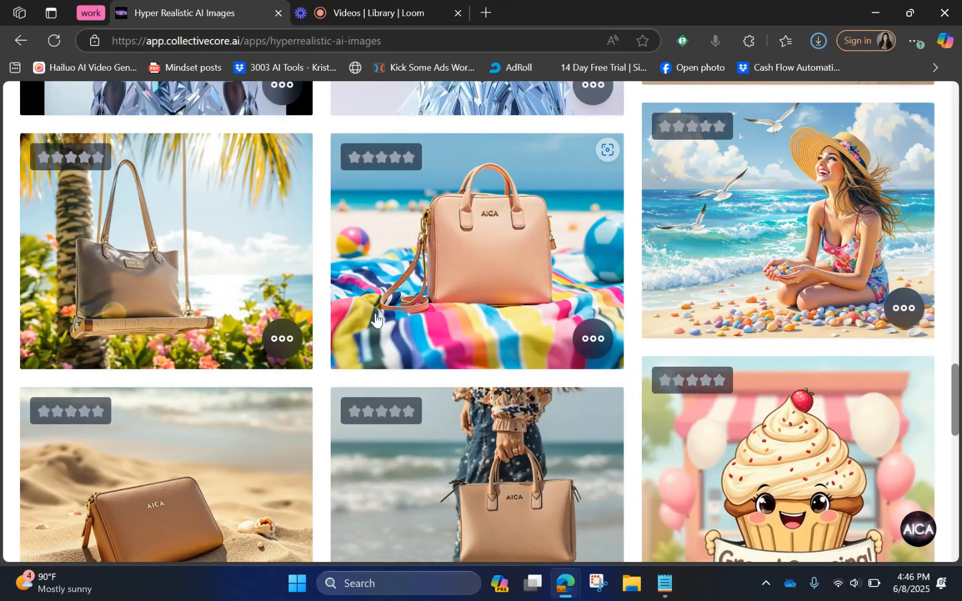
scroll(375, 317, up, 5)
scroll(376, 318, down, 12)
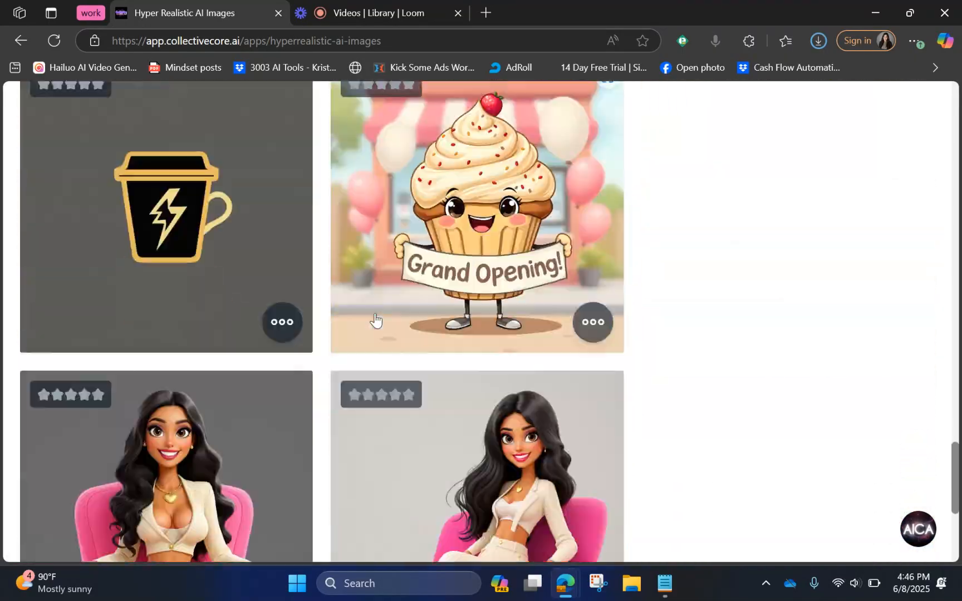
scroll(375, 317, down, 5)
scroll(375, 317, up, 15)
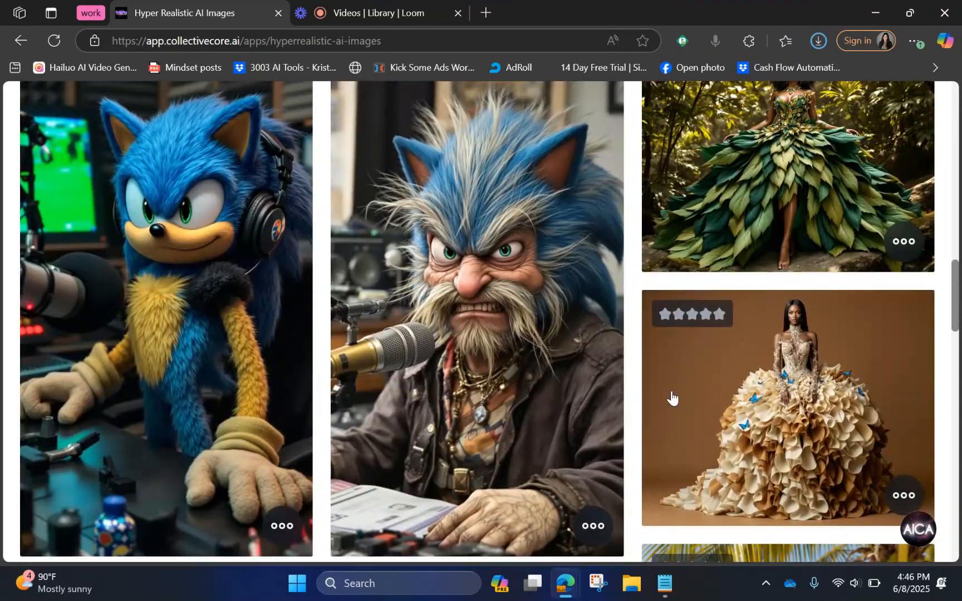
Step: Enlarge the image of the woman in the cream and brown petal gown, check its download format options, and close it
click(729, 407)
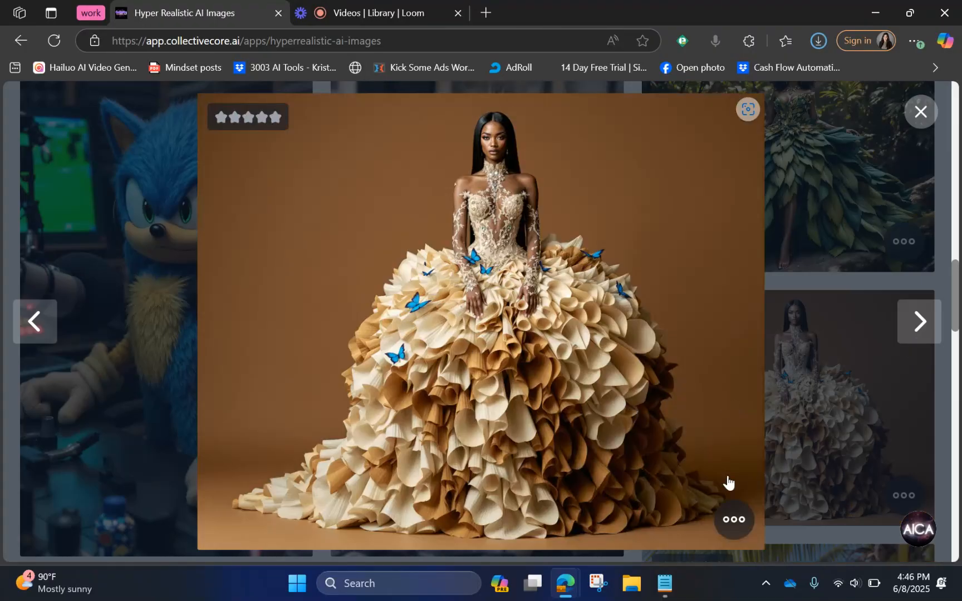
click(734, 519)
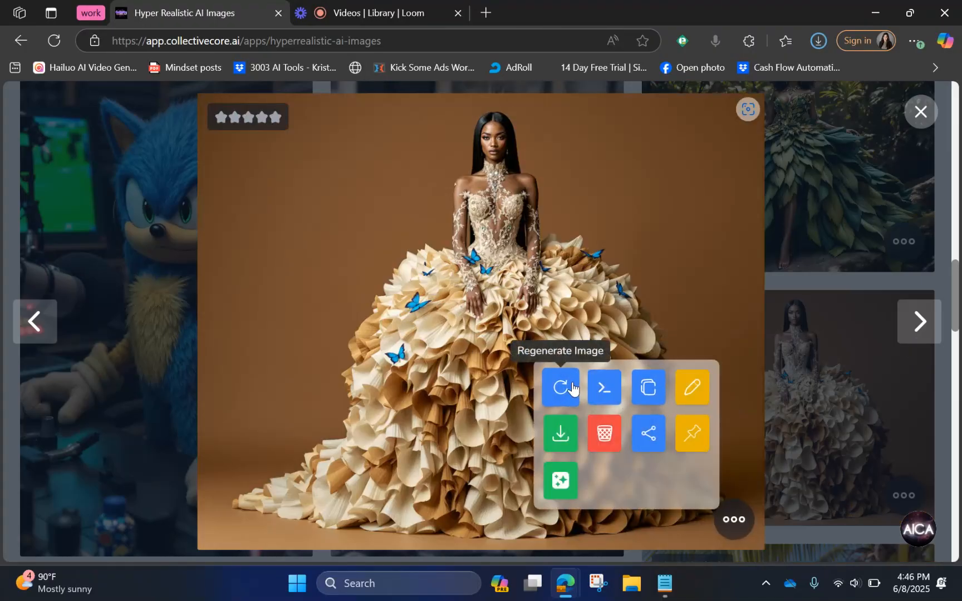
click(567, 440)
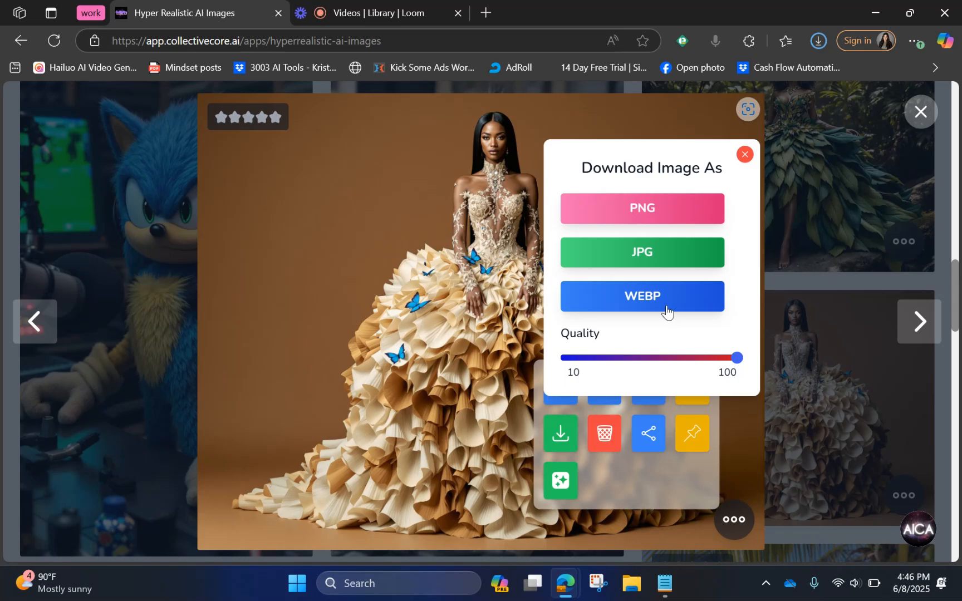
click(745, 154)
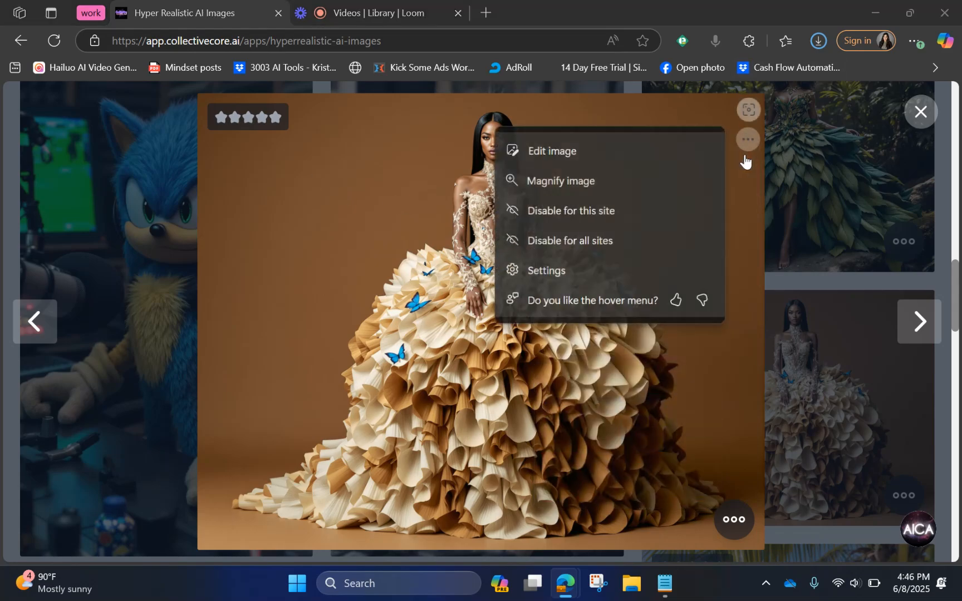
click(920, 111)
scroll(361, 334, up, 15)
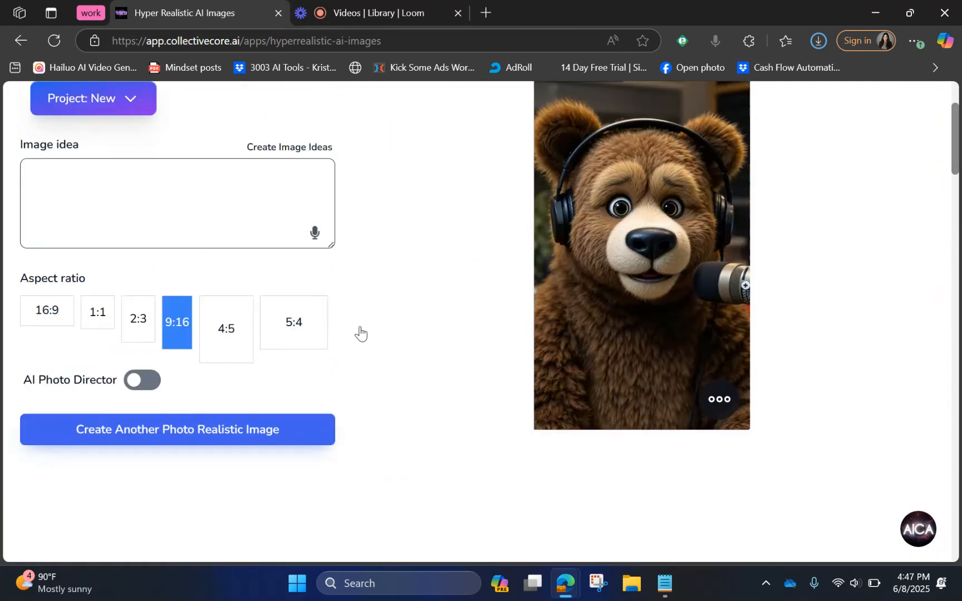
Step: Return to the home screen and open AEO Funnels from the Marketing Hub folder
click(51, 114)
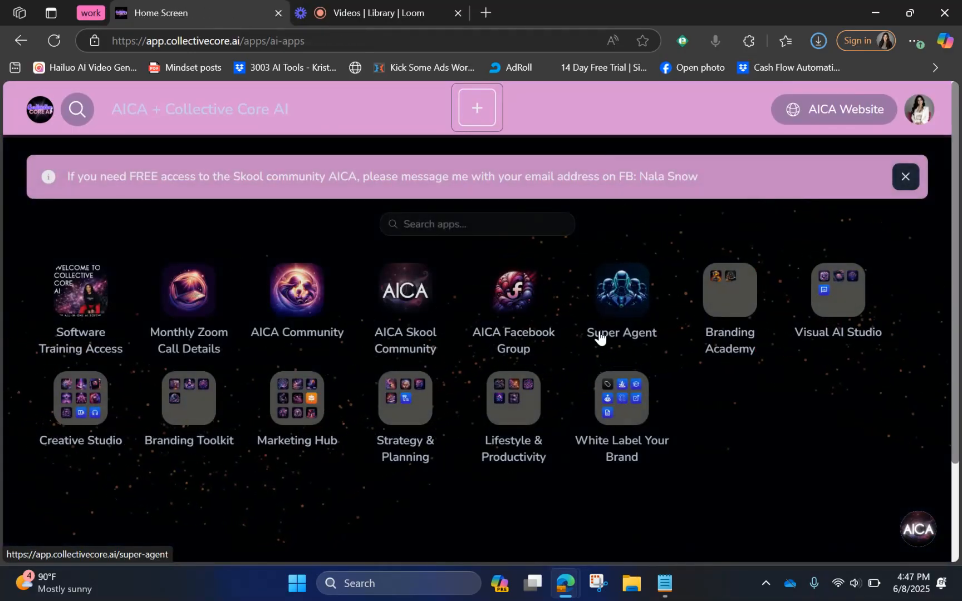
click(281, 384)
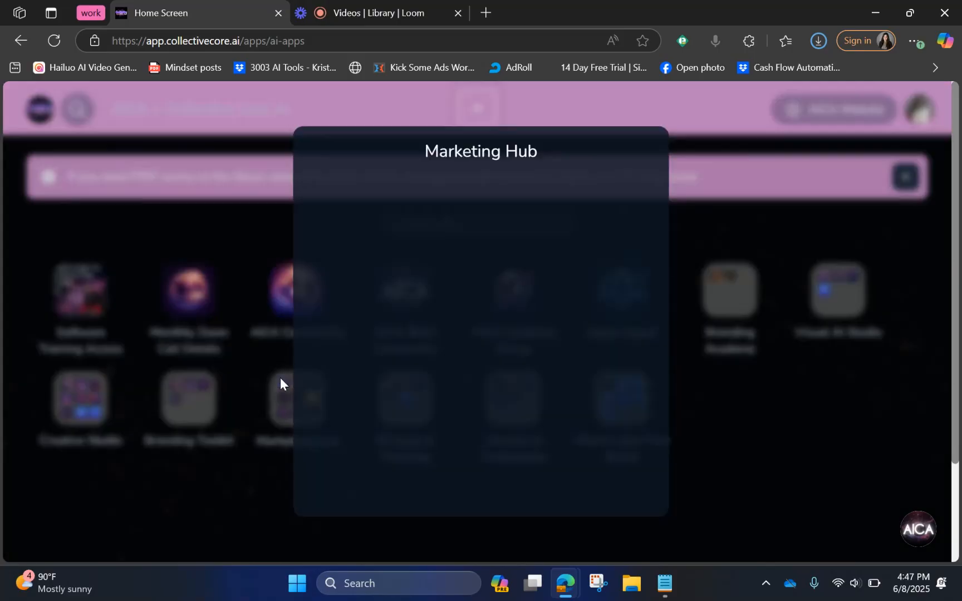
click(285, 429)
click(286, 424)
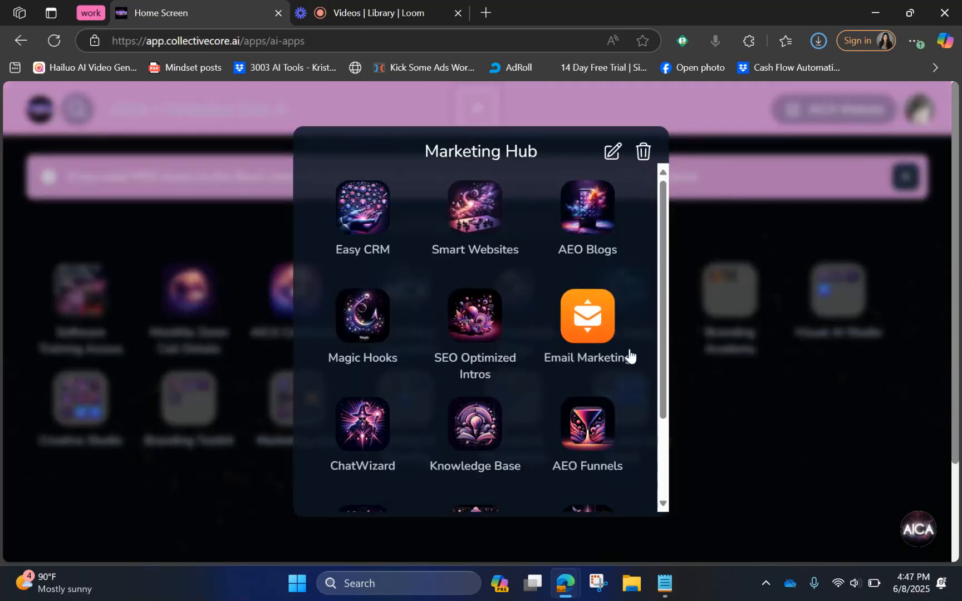
click(574, 430)
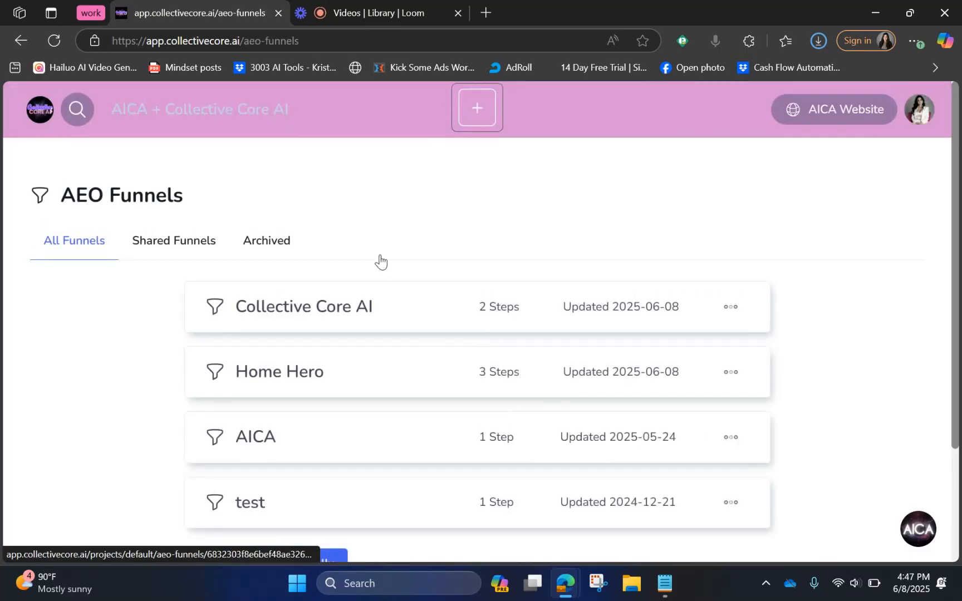
Step: Check the Collective Core AI funnel's pages, return to the funnel list, and examine the pin, share, clone and archive options
click(365, 305)
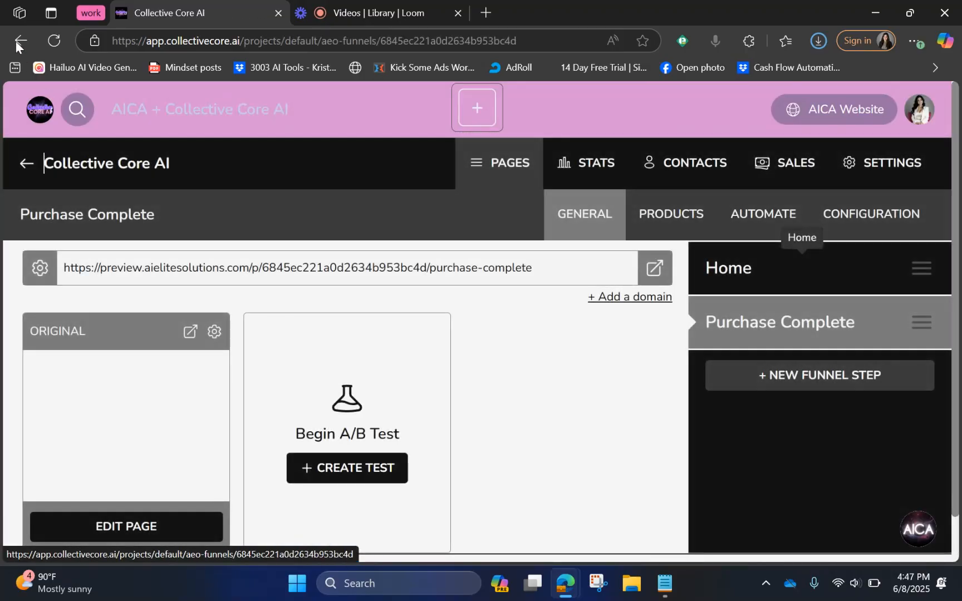
click(17, 41)
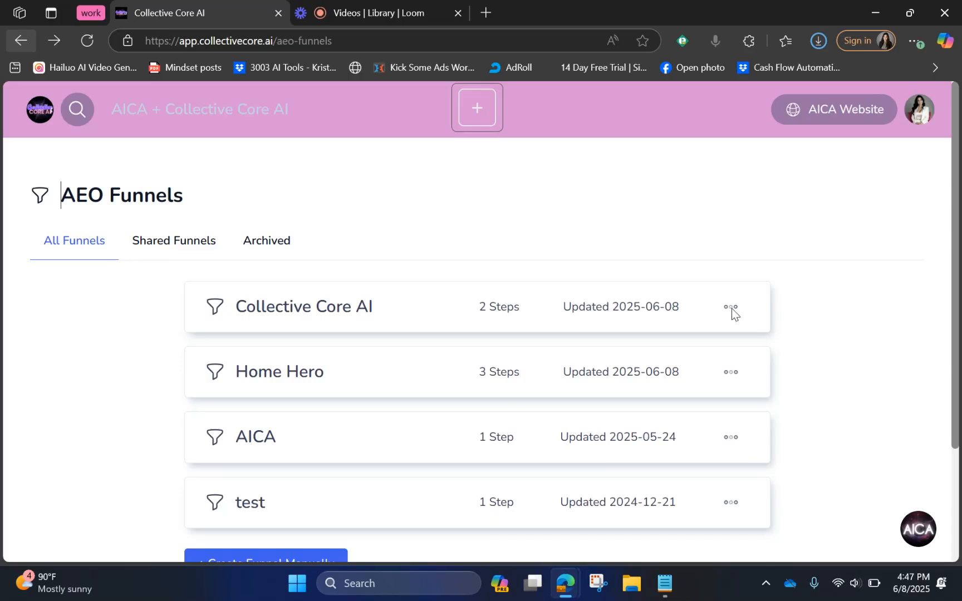
click(732, 308)
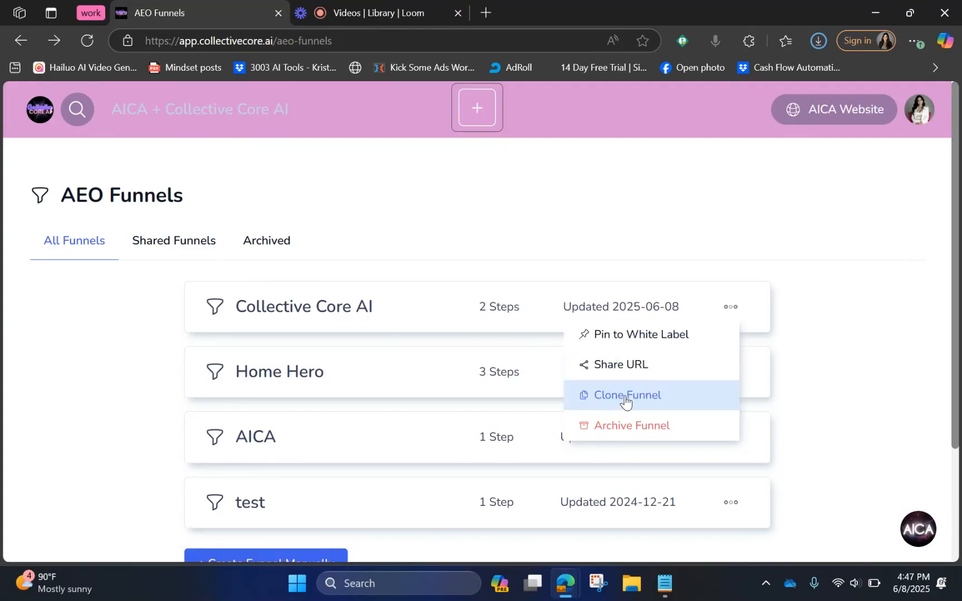
click(822, 454)
click(729, 503)
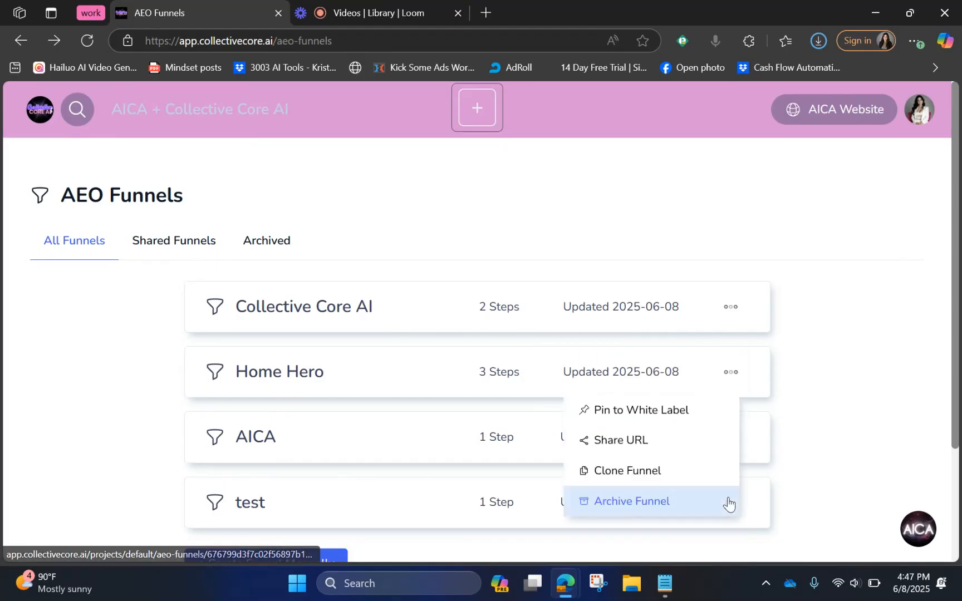
Step: Archive the "test" funnel, confirm the archiving, and open the Home Hero funnel
click(700, 518)
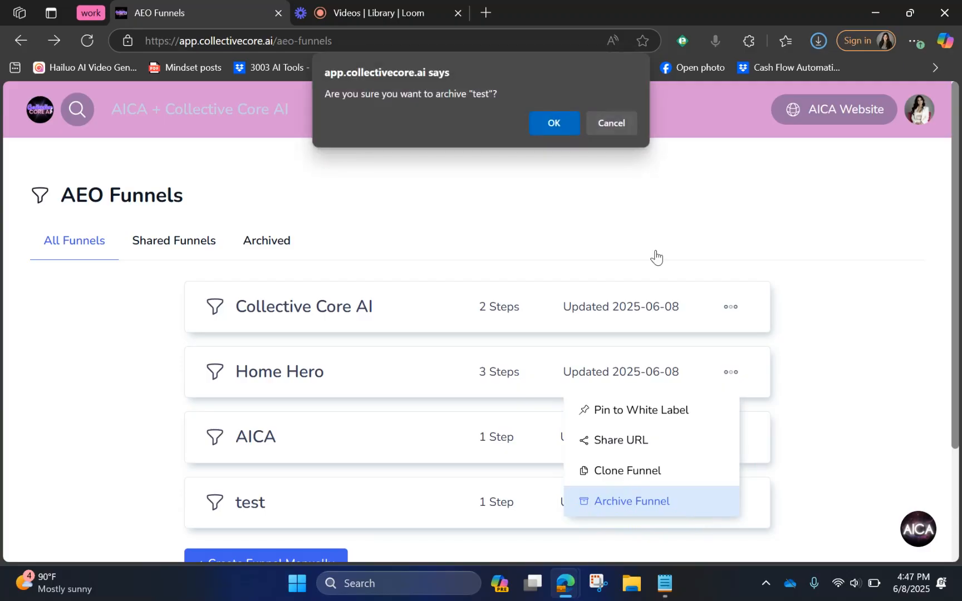
click(551, 127)
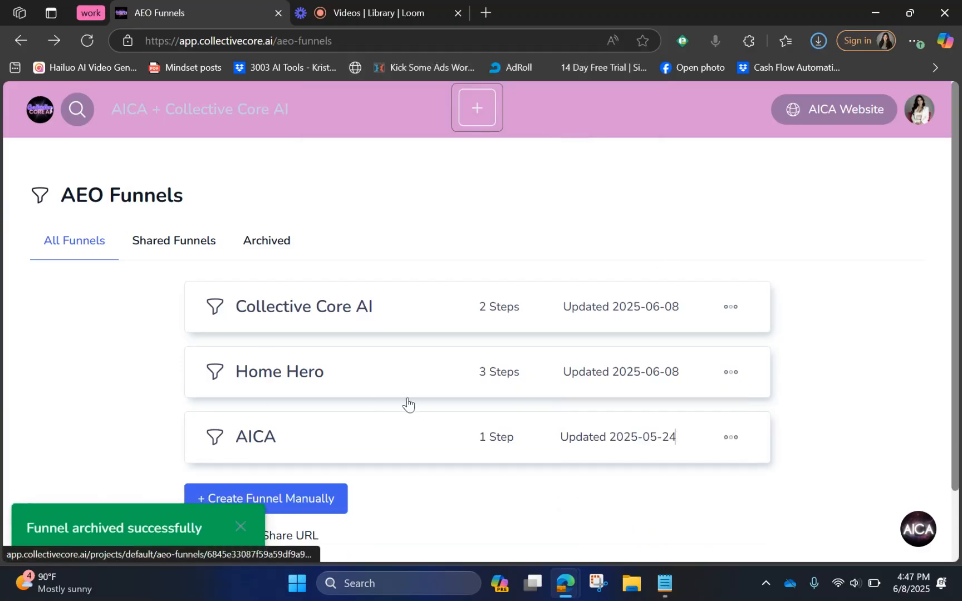
click(293, 375)
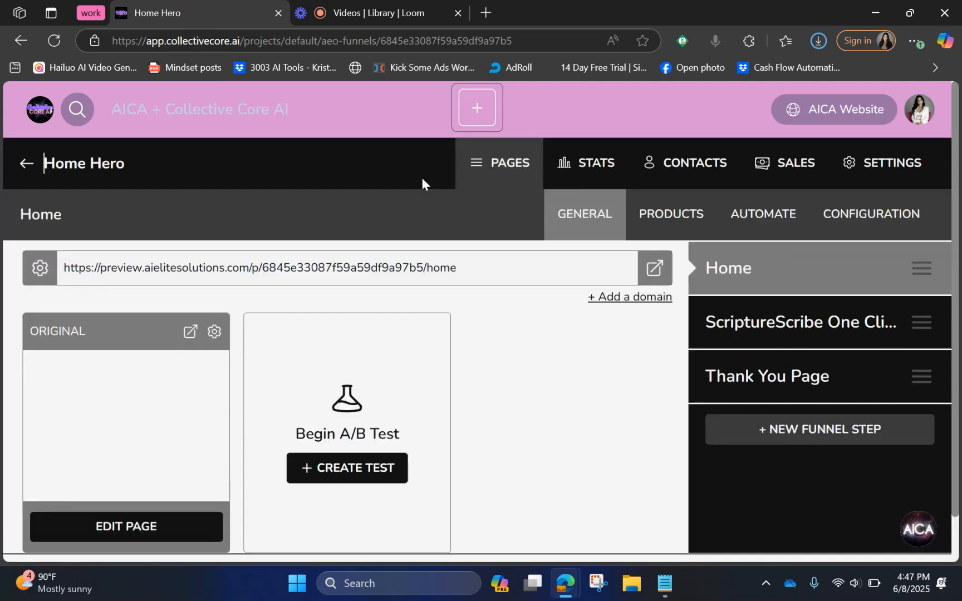
Step: Open a preview of the Home Hero funnel's Home page and switch its intro video's sound on and off again
scroll(676, 420, down, 1)
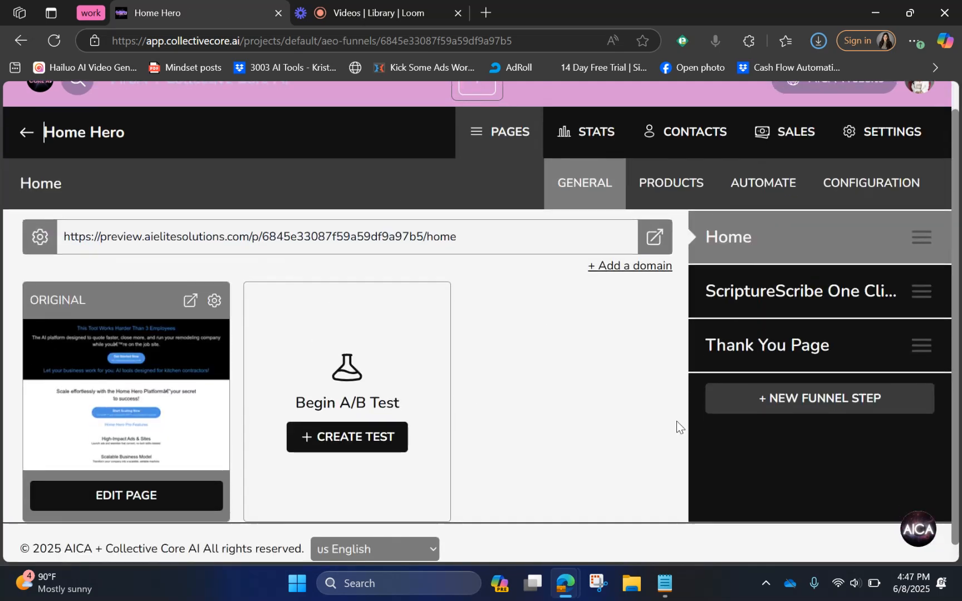
scroll(474, 327, down, 1)
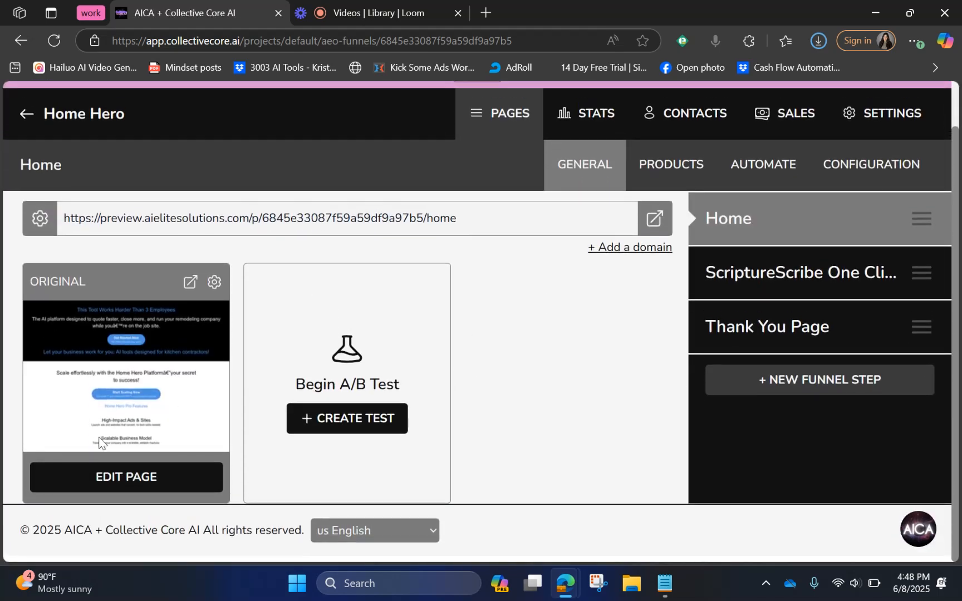
scroll(549, 284, up, 1)
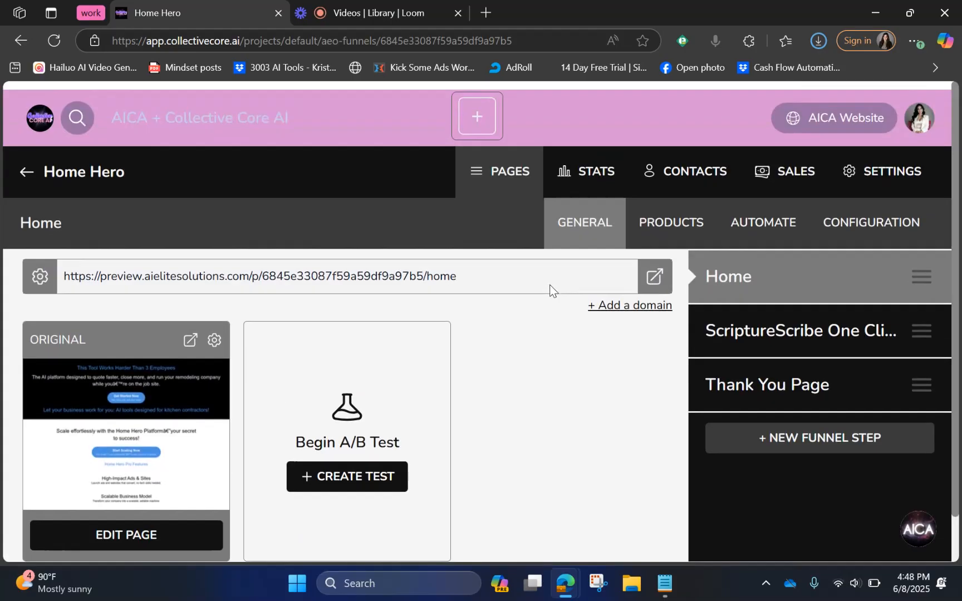
scroll(163, 284, down, 1)
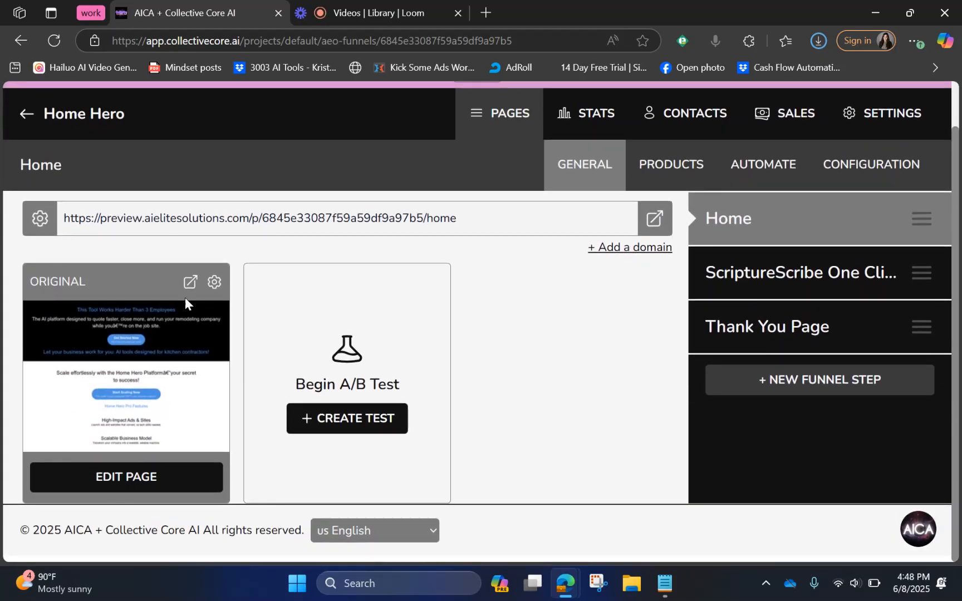
click(190, 282)
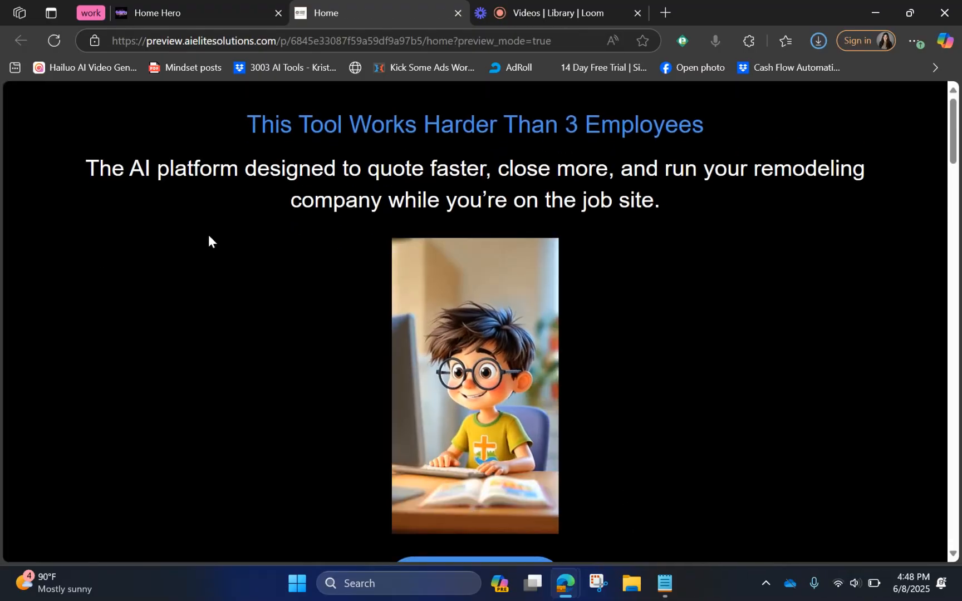
scroll(554, 248, down, 1)
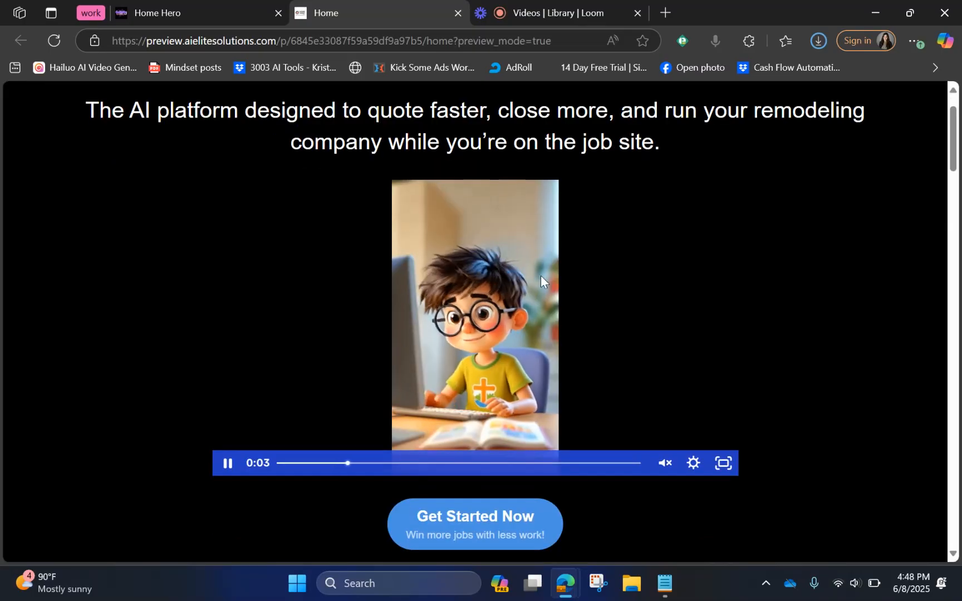
click(665, 463)
click(665, 470)
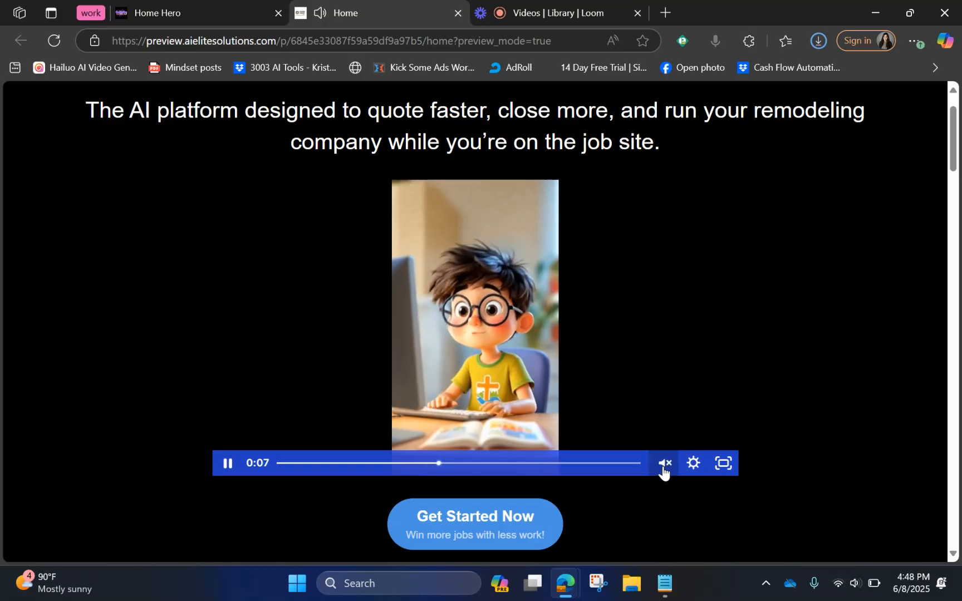
Step: Look through the Home page's features, free bonus offer, "Why You Need This Right Now" section and FAQ
scroll(668, 472, down, 5)
scroll(666, 472, down, 4)
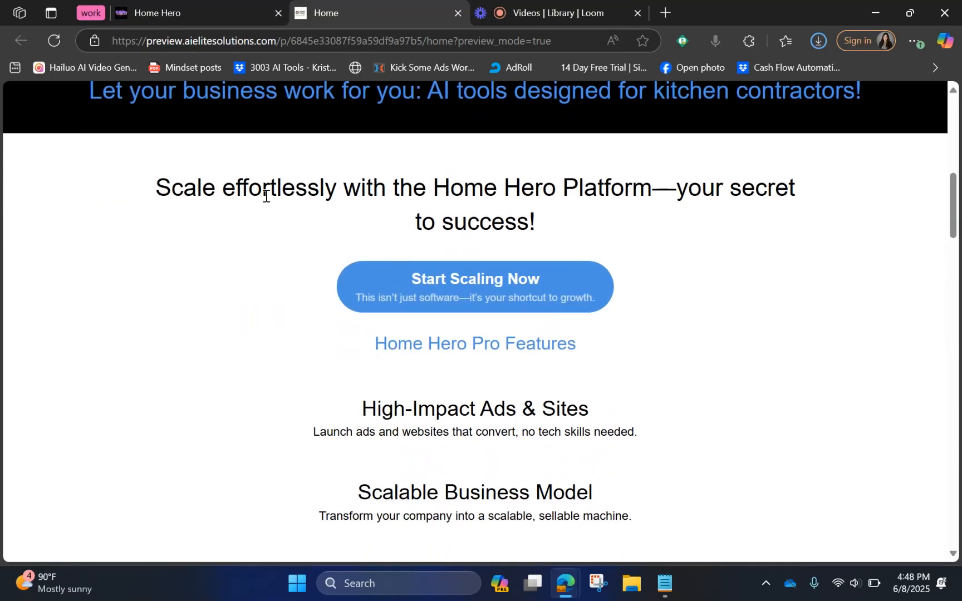
scroll(537, 345, down, 8)
scroll(537, 345, down, 7)
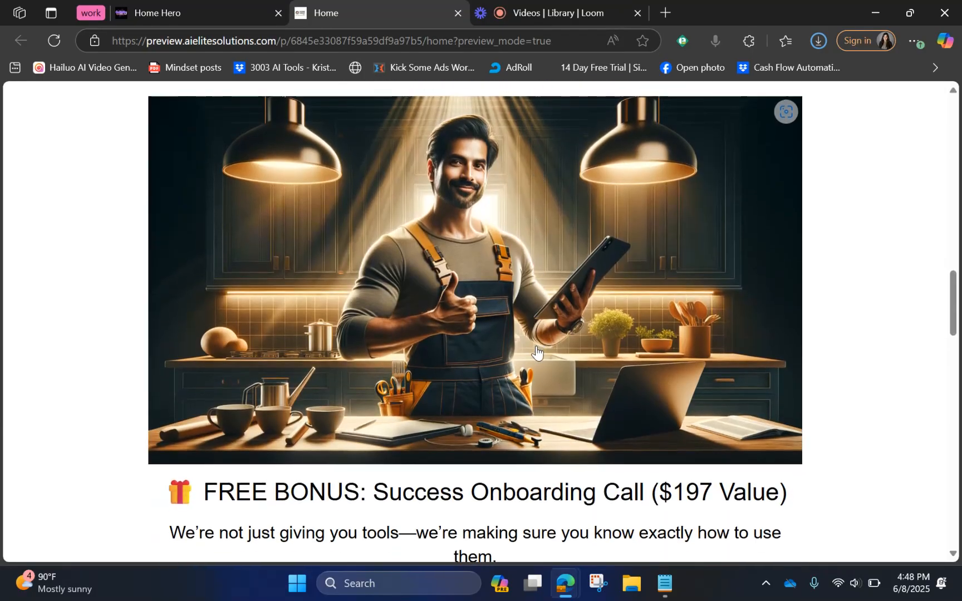
scroll(536, 349, down, 5)
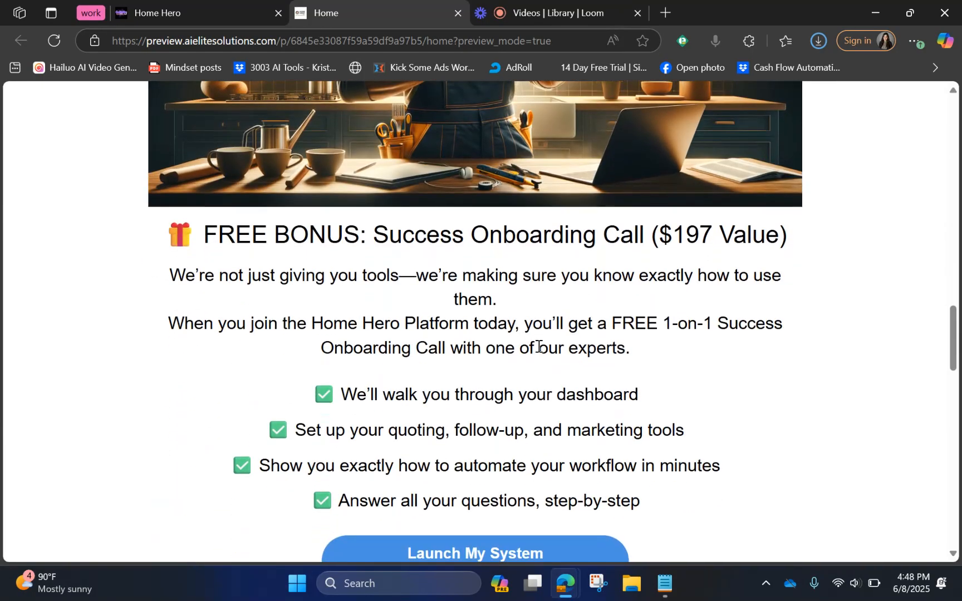
scroll(536, 346, down, 6)
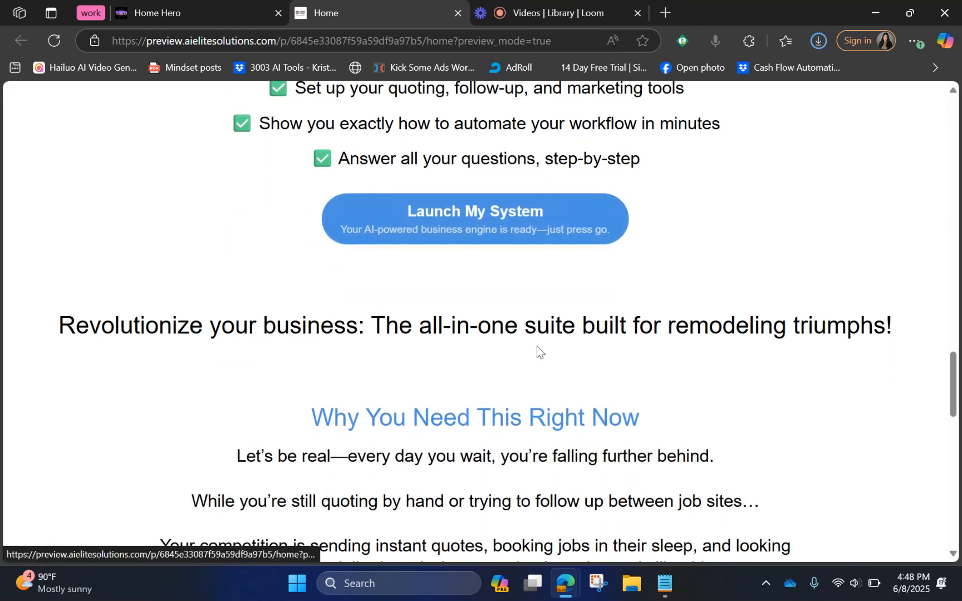
scroll(538, 346, down, 7)
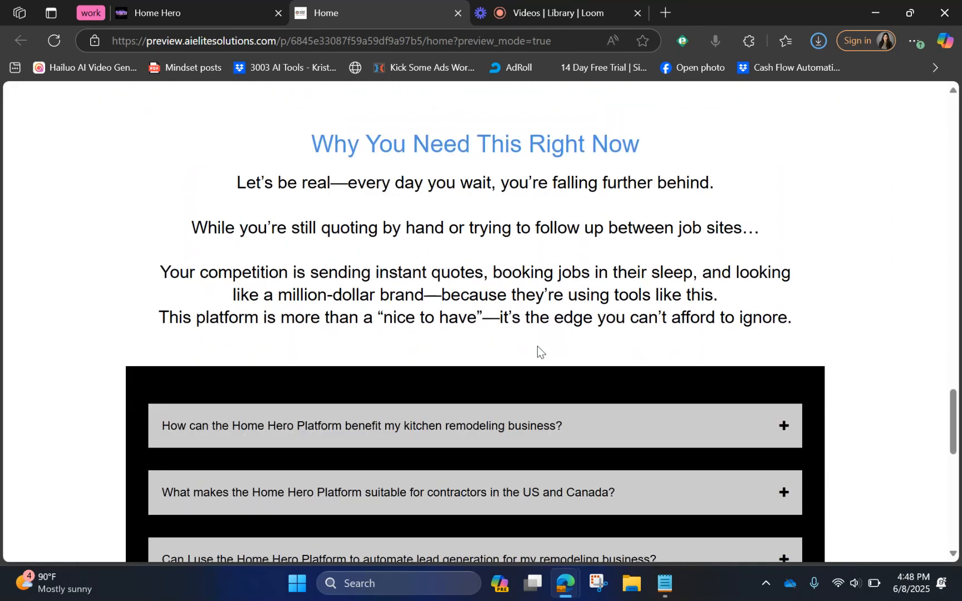
scroll(536, 350, down, 8)
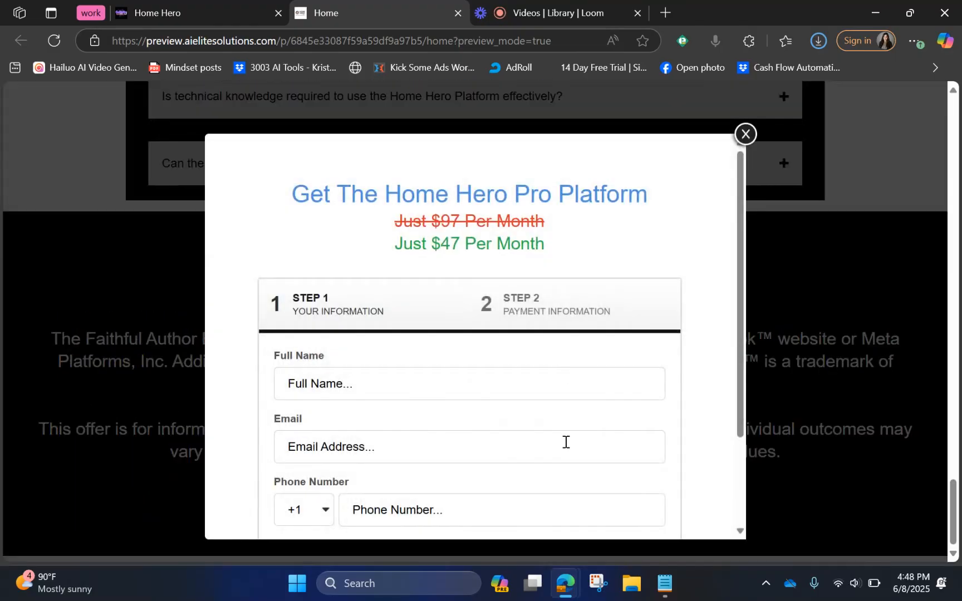
Step: Examine the two-step order form in the Home Hero Pro Platform popup, then close the popup and the page preview
scroll(729, 266, up, 5)
scroll(731, 229, up, 5)
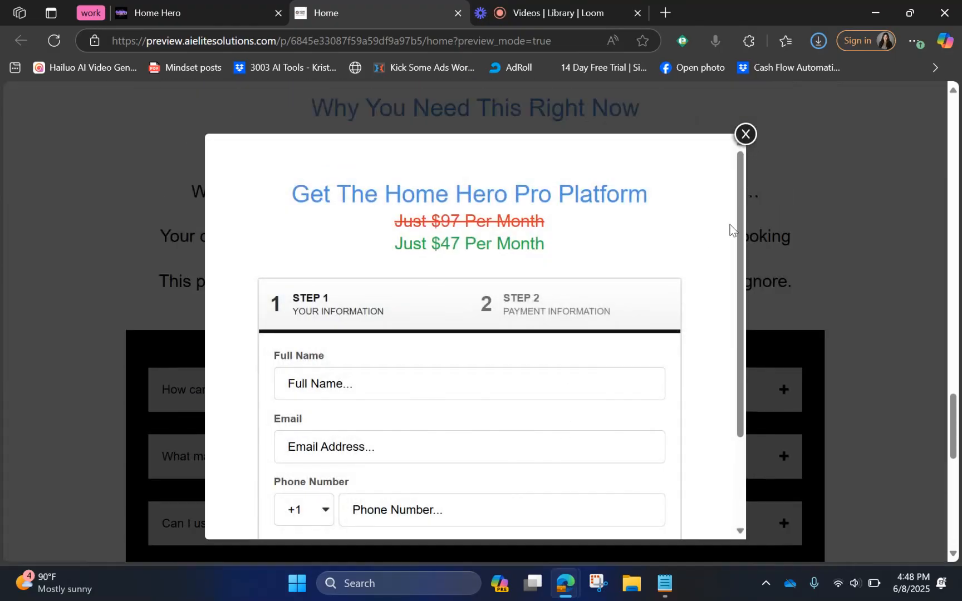
scroll(731, 229, down, 2)
scroll(696, 266, up, 2)
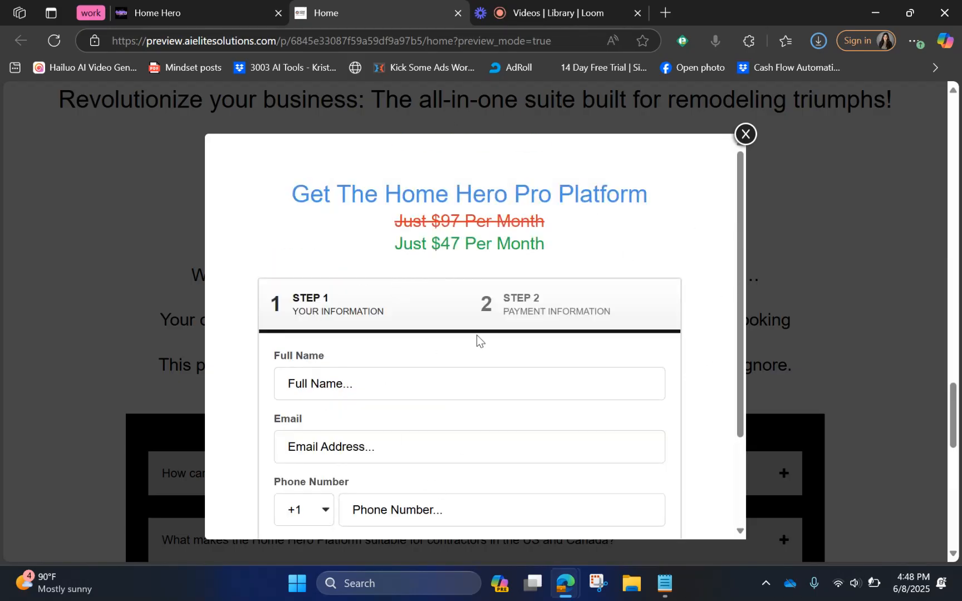
scroll(337, 360, down, 2)
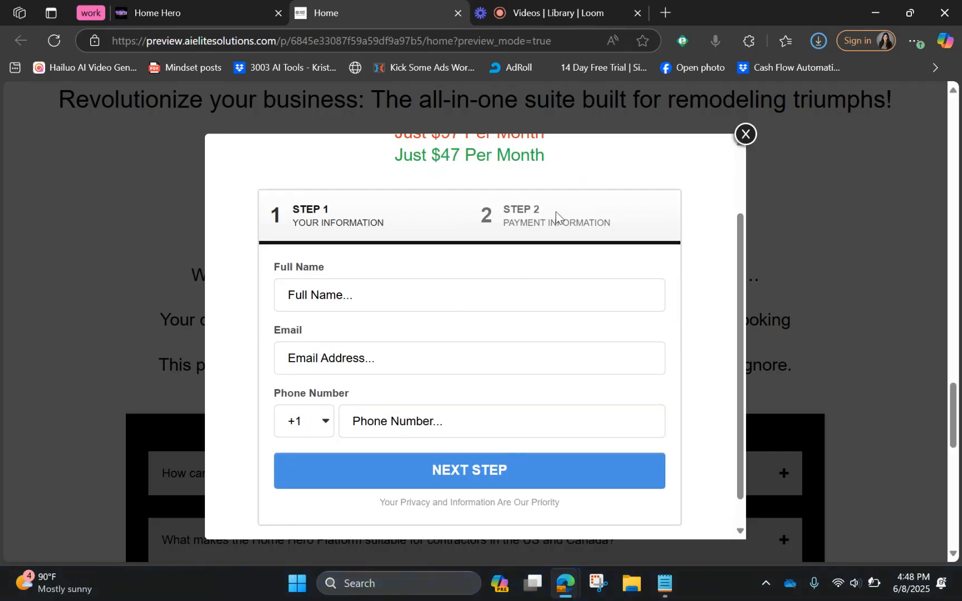
scroll(585, 344, up, 2)
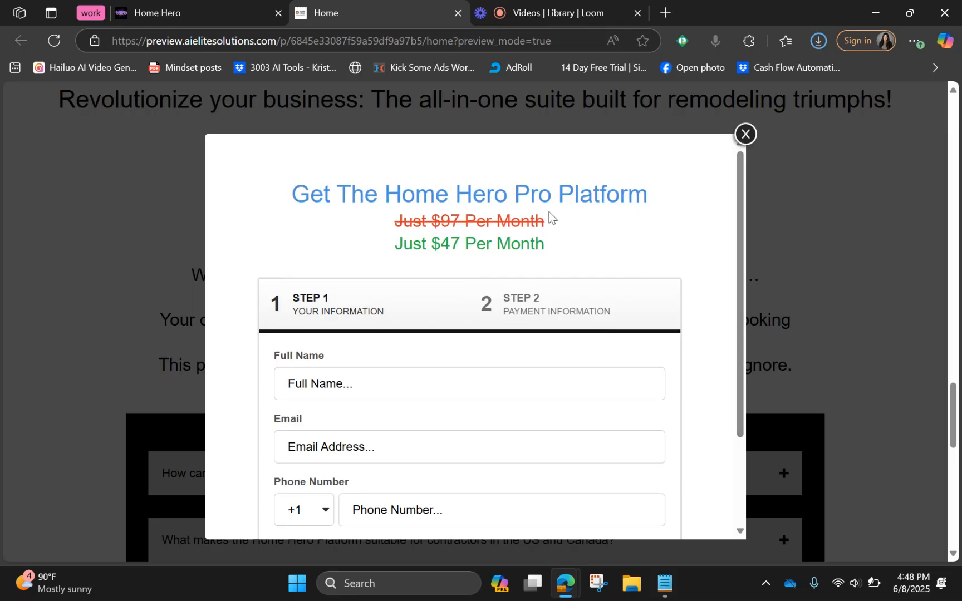
click(745, 134)
scroll(708, 225, up, 15)
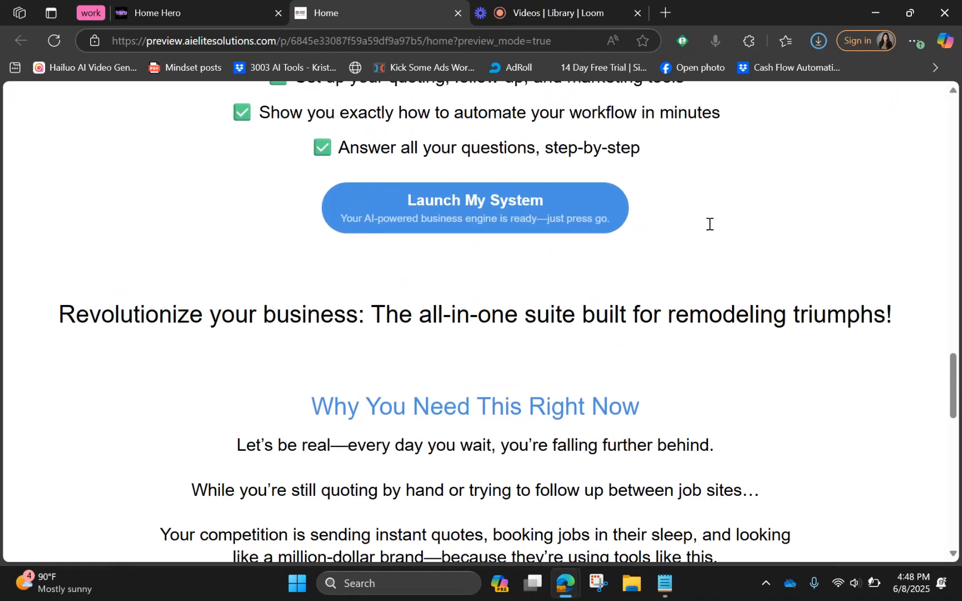
scroll(708, 229, up, 20)
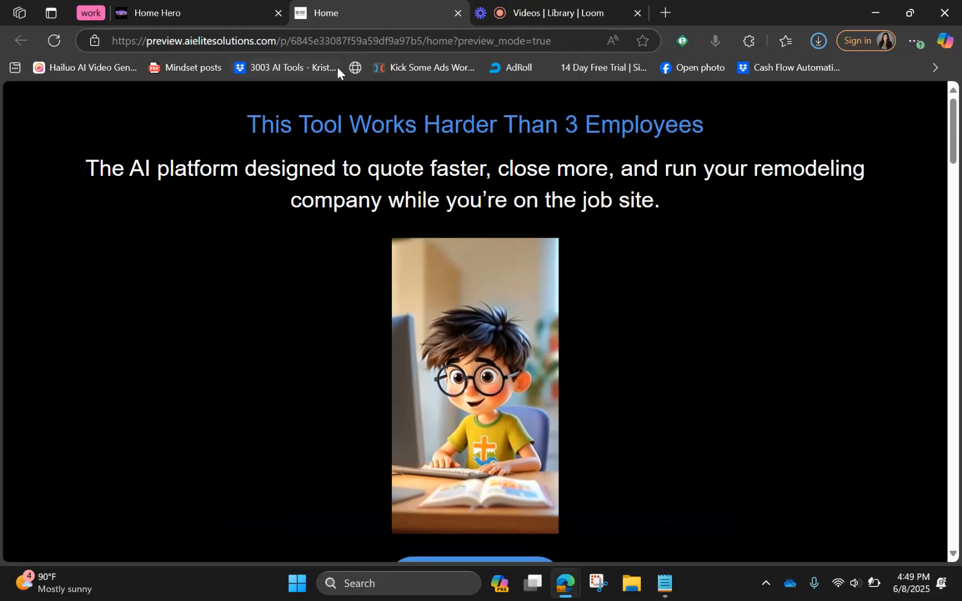
click(459, 14)
Step: Preview the ScriptureScribe One Click Upsell step and look through its offer buttons and page sections
click(822, 284)
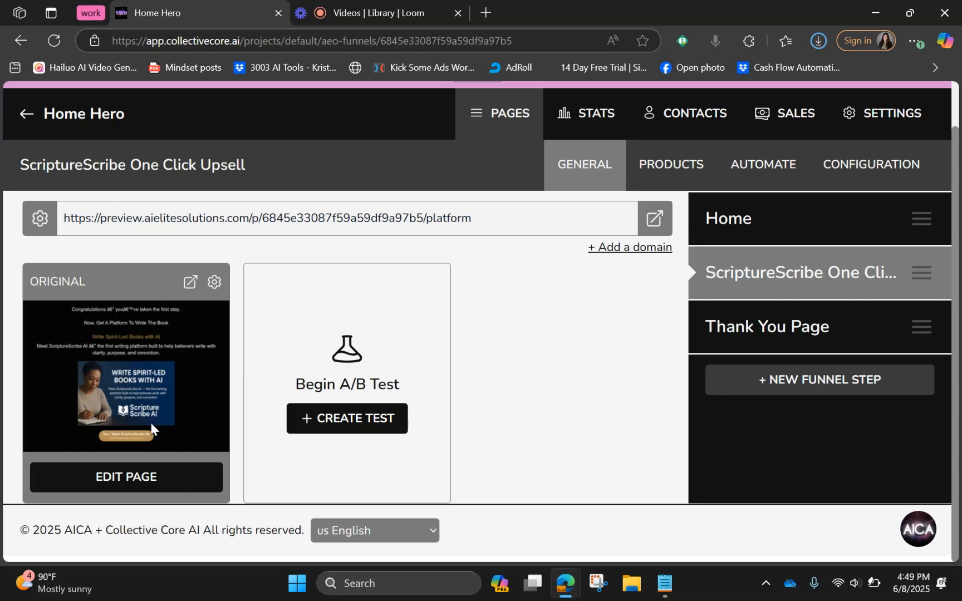
click(190, 284)
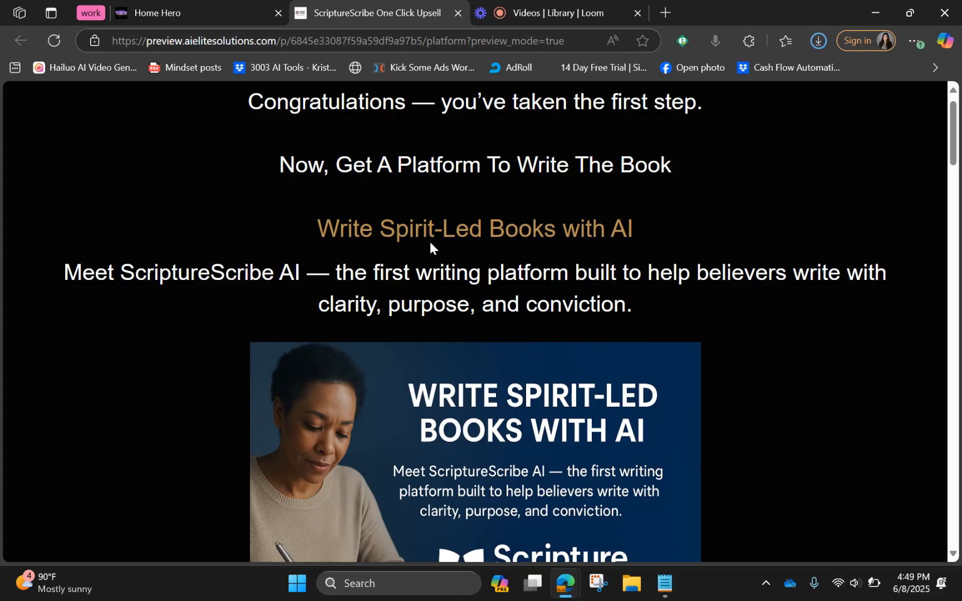
scroll(702, 234, down, 5)
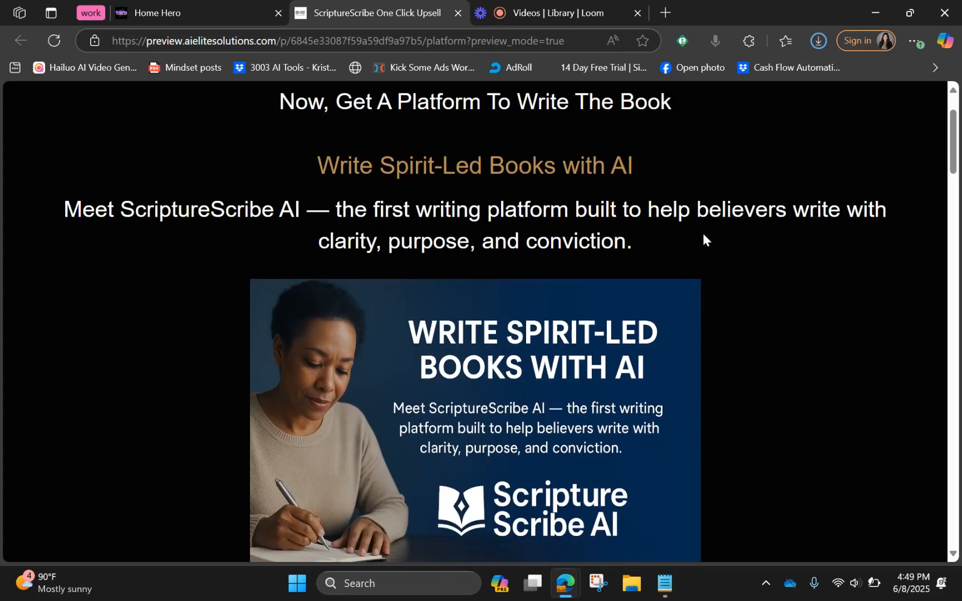
scroll(703, 232, down, 5)
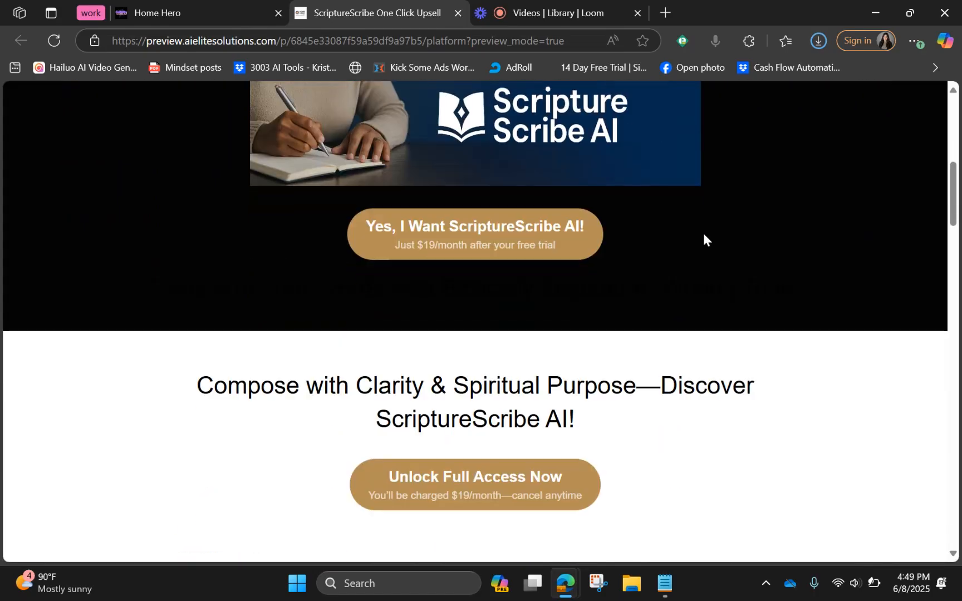
scroll(704, 233, up, 3)
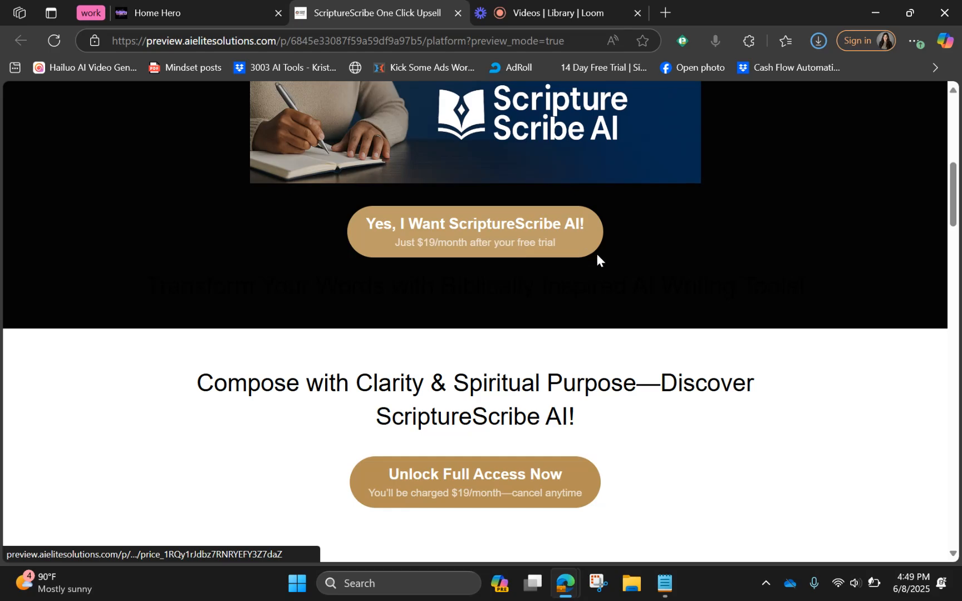
scroll(576, 333, down, 12)
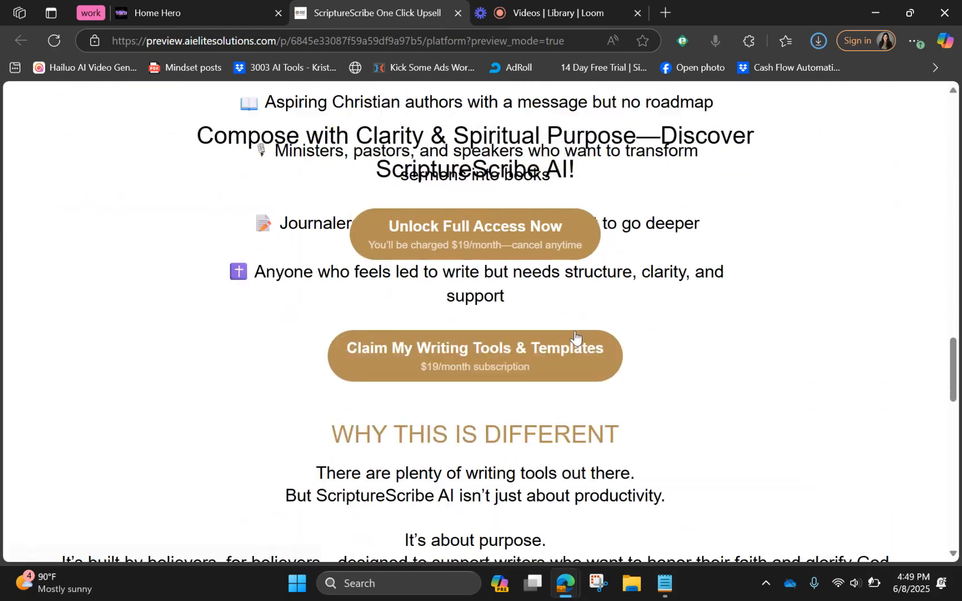
scroll(574, 333, down, 10)
scroll(574, 333, up, 20)
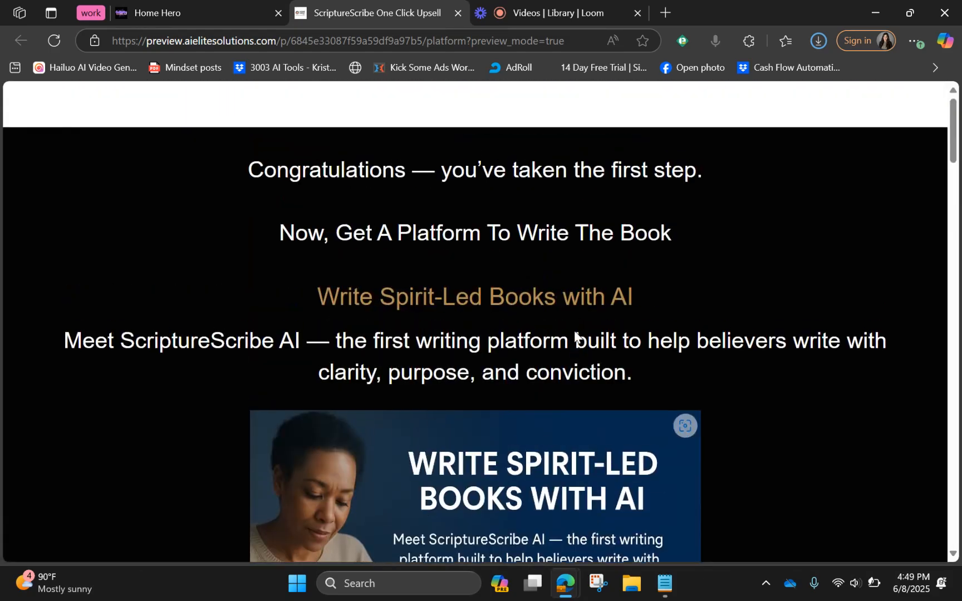
scroll(575, 334, down, 1)
Step: Return to the Home Hero funnel, preview its Thank You Page, and test the add-to-calendar link before going back to the page
click(192, 5)
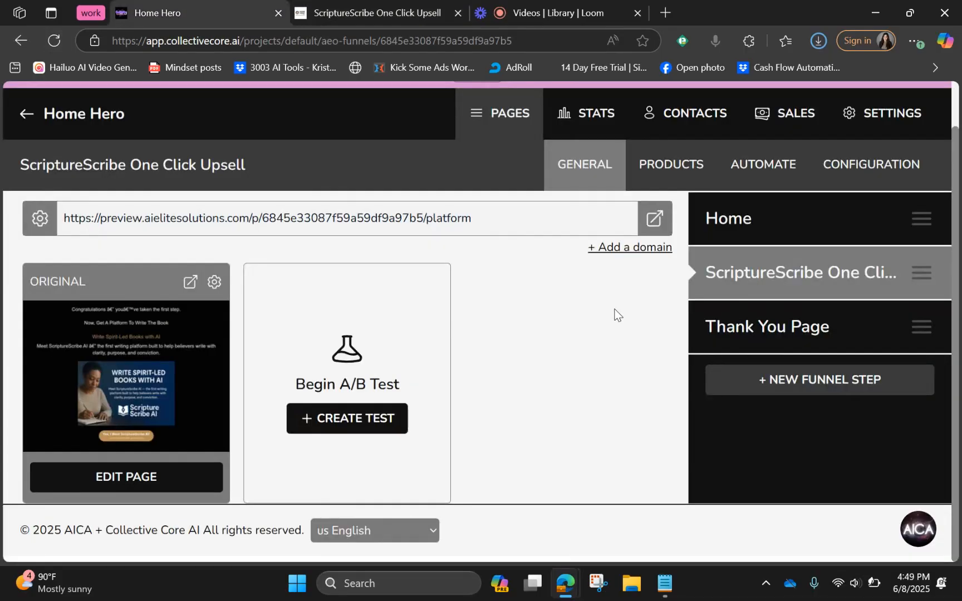
click(773, 326)
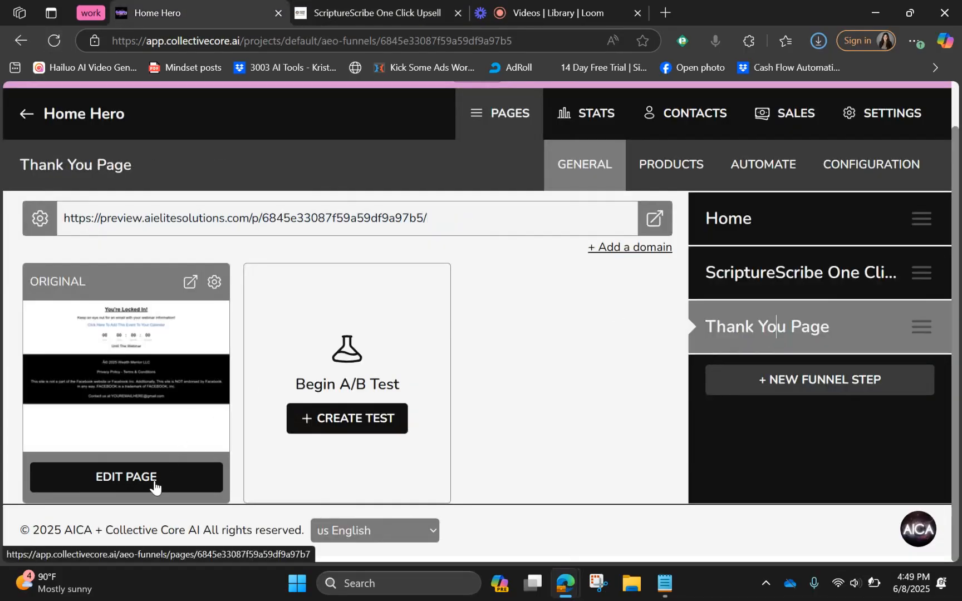
click(190, 282)
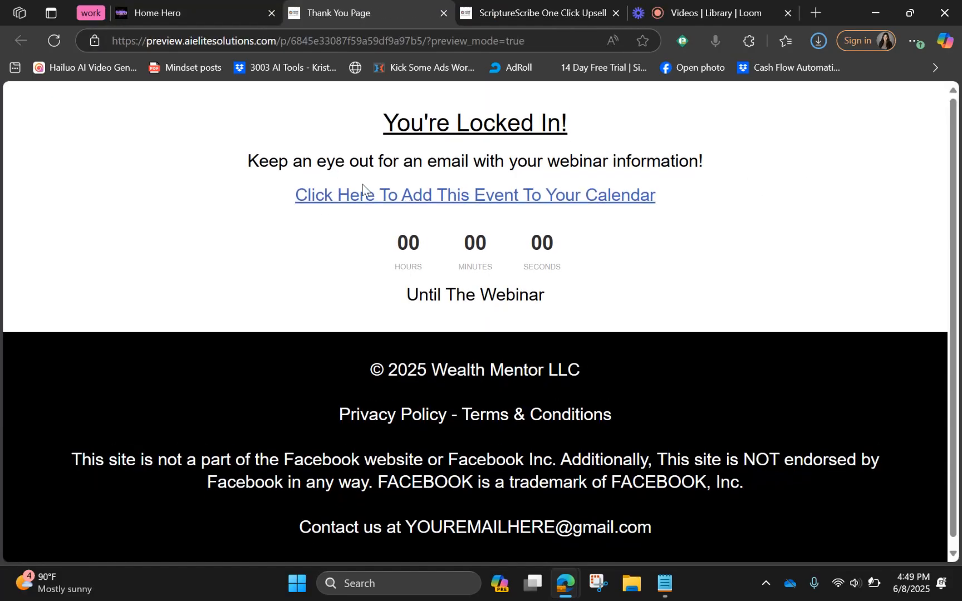
click(570, 195)
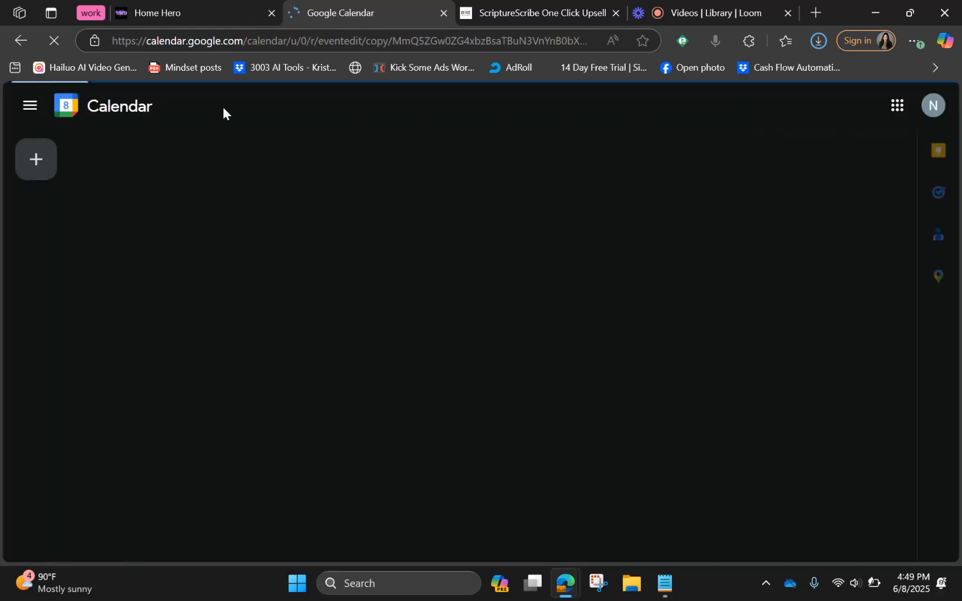
click(21, 40)
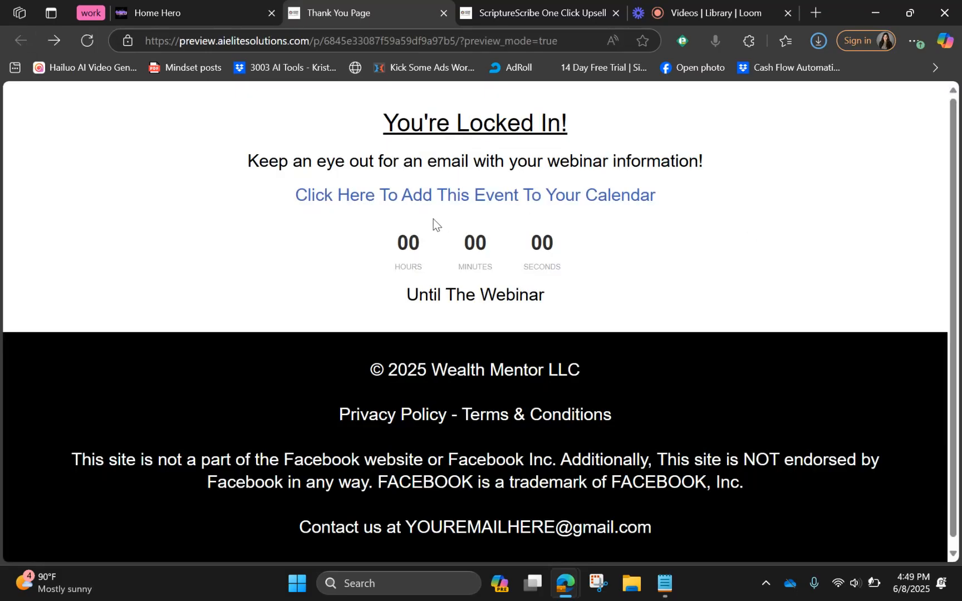
scroll(553, 264, down, 1)
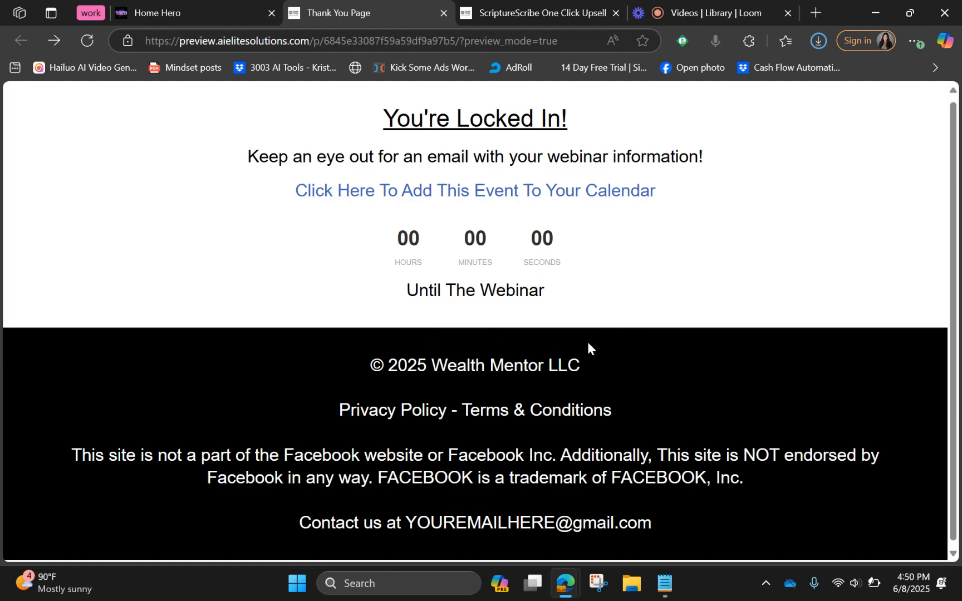
Step: Look over the Thank You Page's webinar countdown and footer, and close its preview to return to the Home Hero funnel
scroll(579, 339, up, 1)
scroll(579, 339, down, 1)
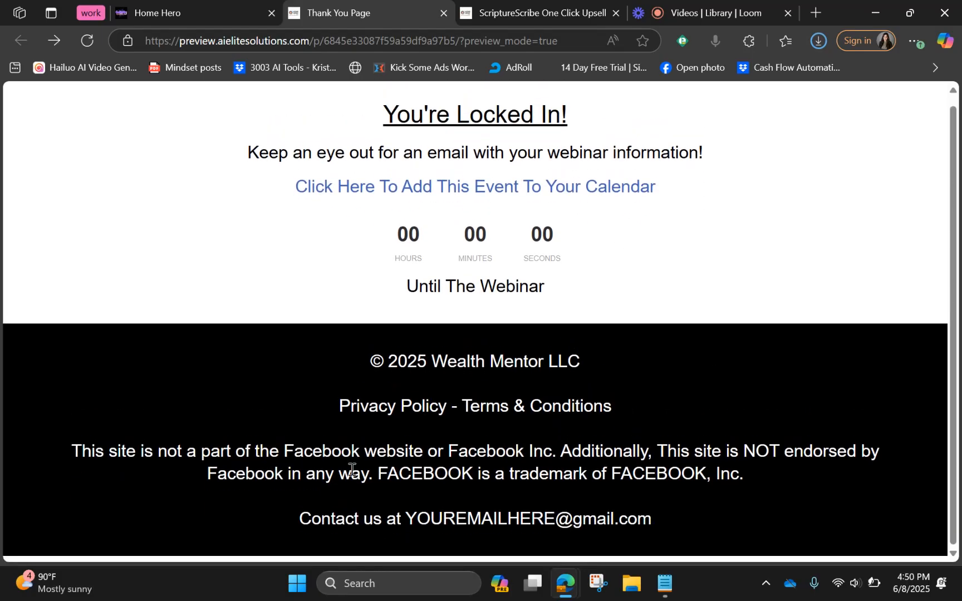
scroll(676, 426, up, 1)
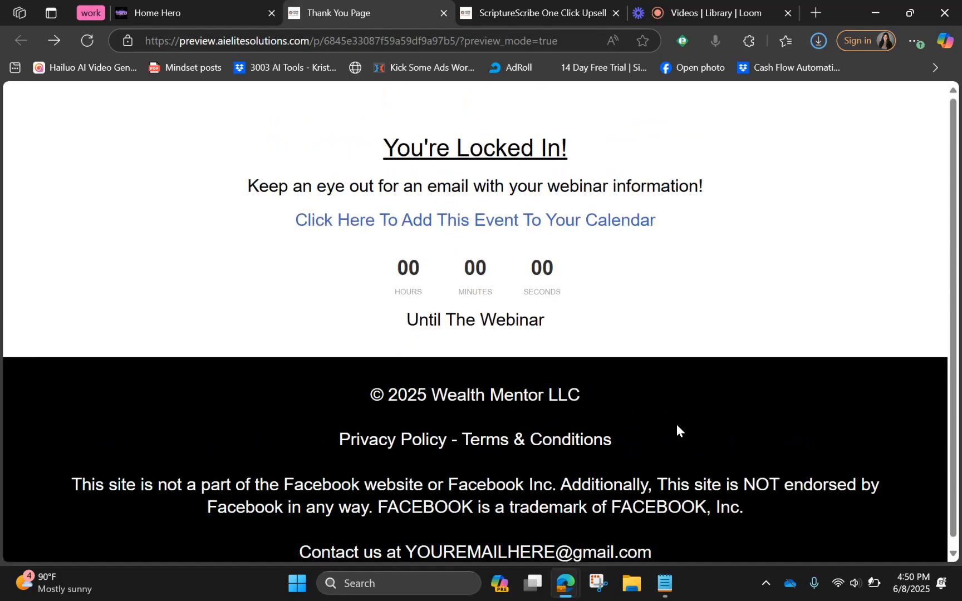
scroll(676, 426, down, 1)
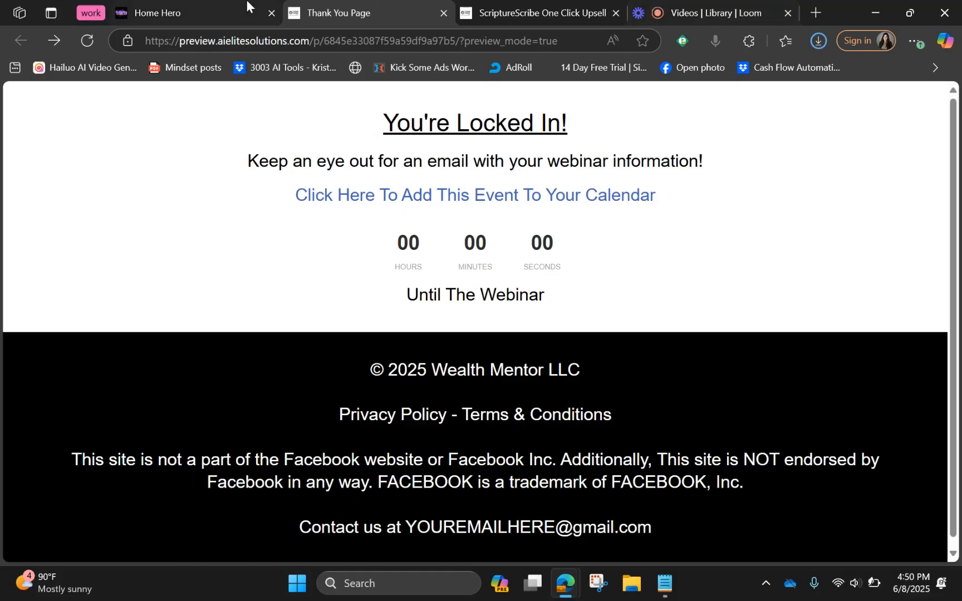
click(443, 14)
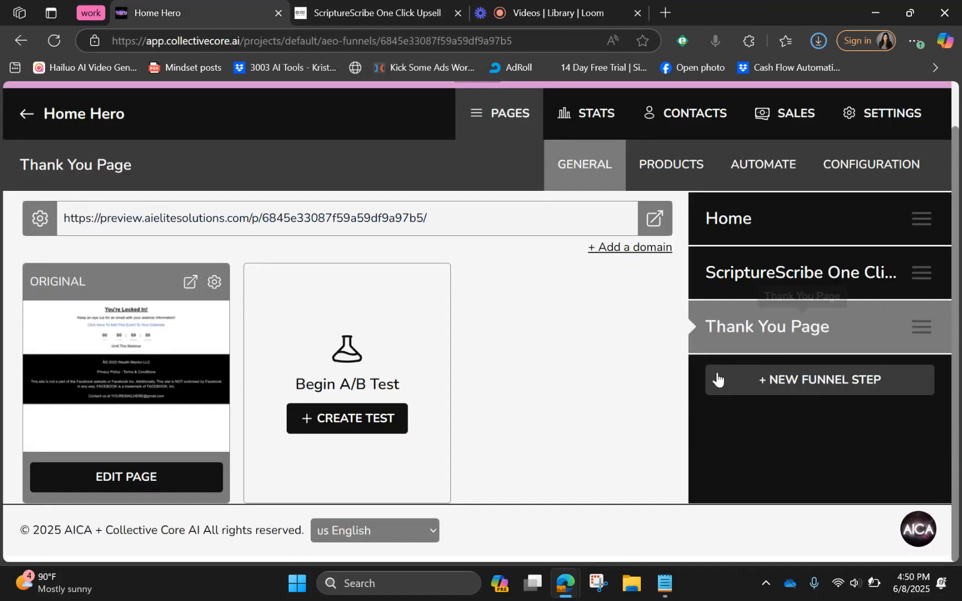
Step: Select the Home funnel step and look through its Products, Automate and Configuration settings
scroll(666, 311, down, 2)
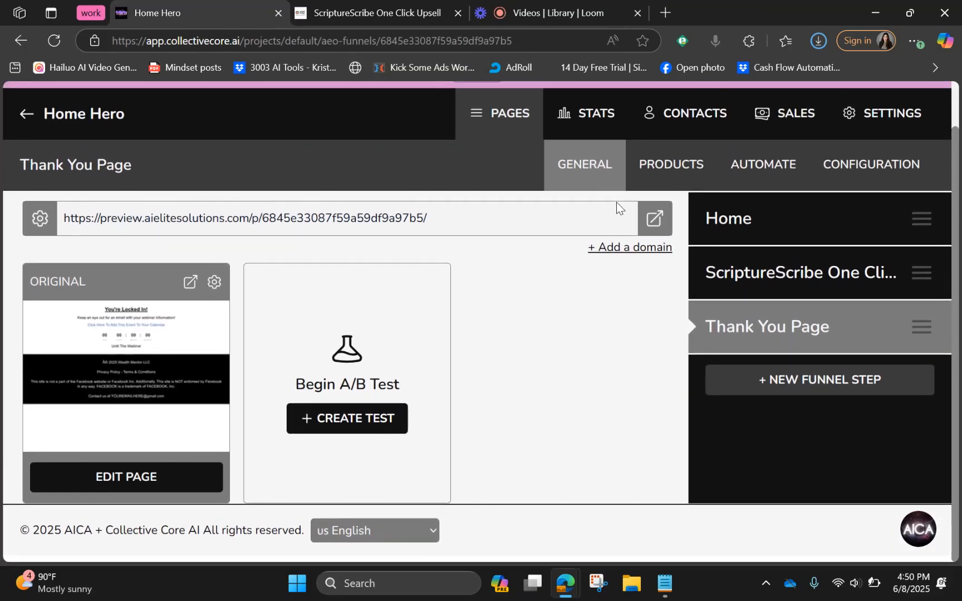
click(758, 221)
scroll(174, 443, down, 1)
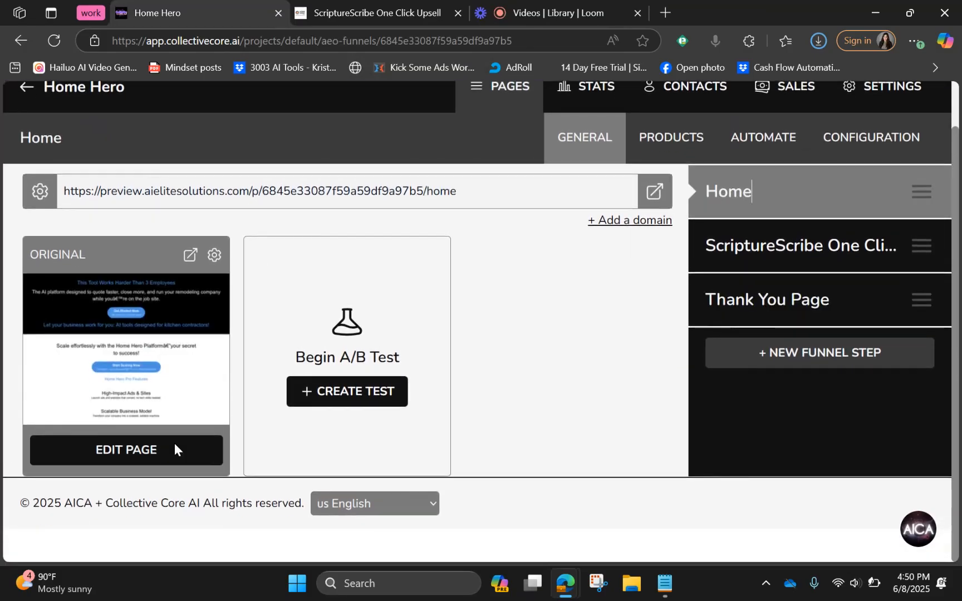
scroll(176, 443, up, 2)
click(639, 223)
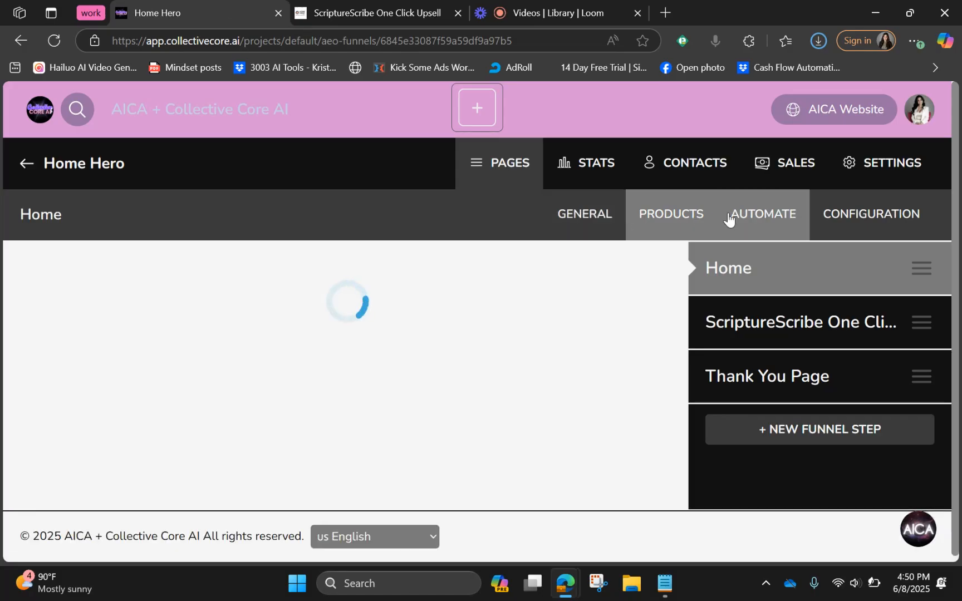
click(747, 217)
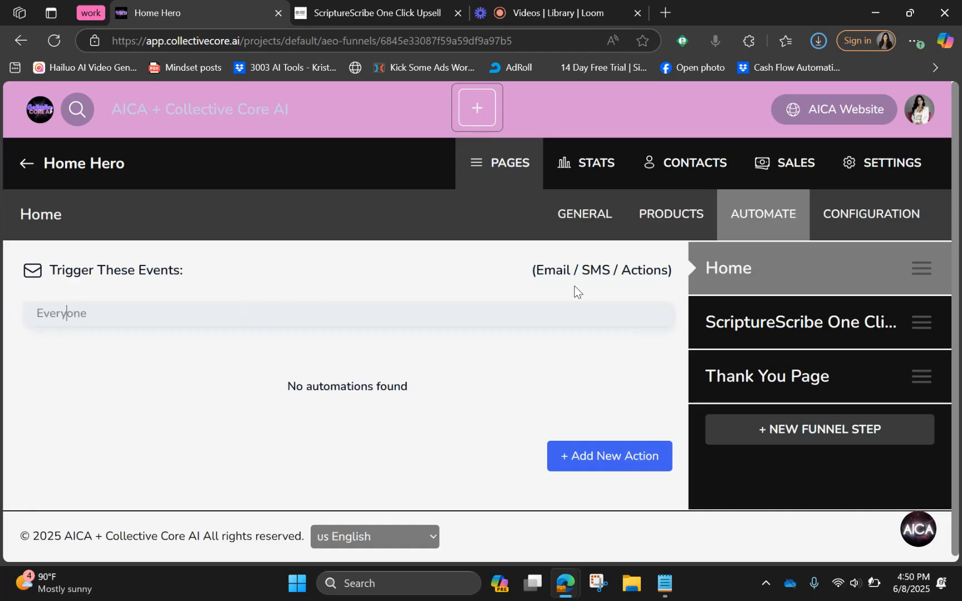
click(855, 211)
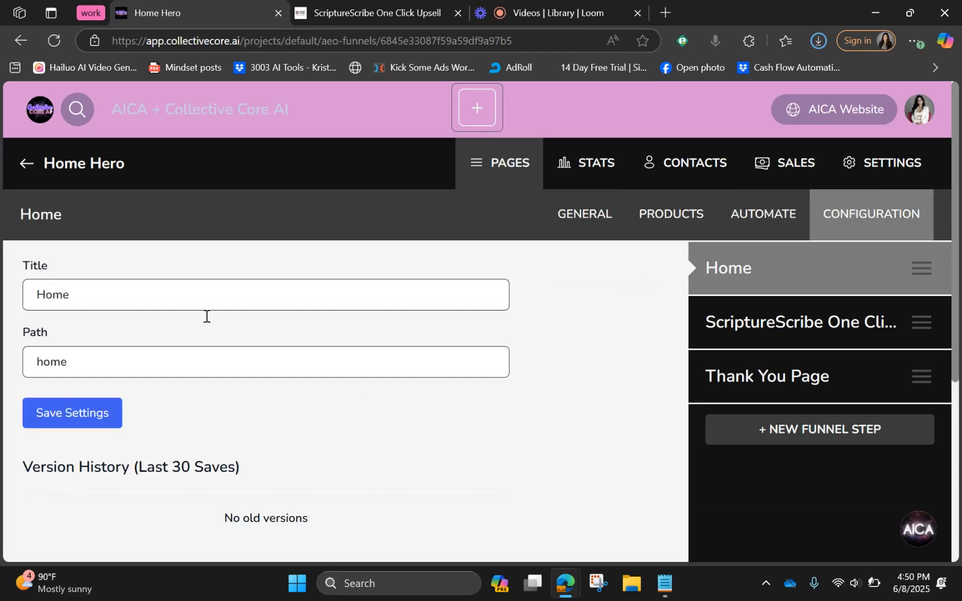
Step: Look through the Home Hero funnel's Settings, Sales, Contacts and Stats sections, ending back at its pages
click(918, 172)
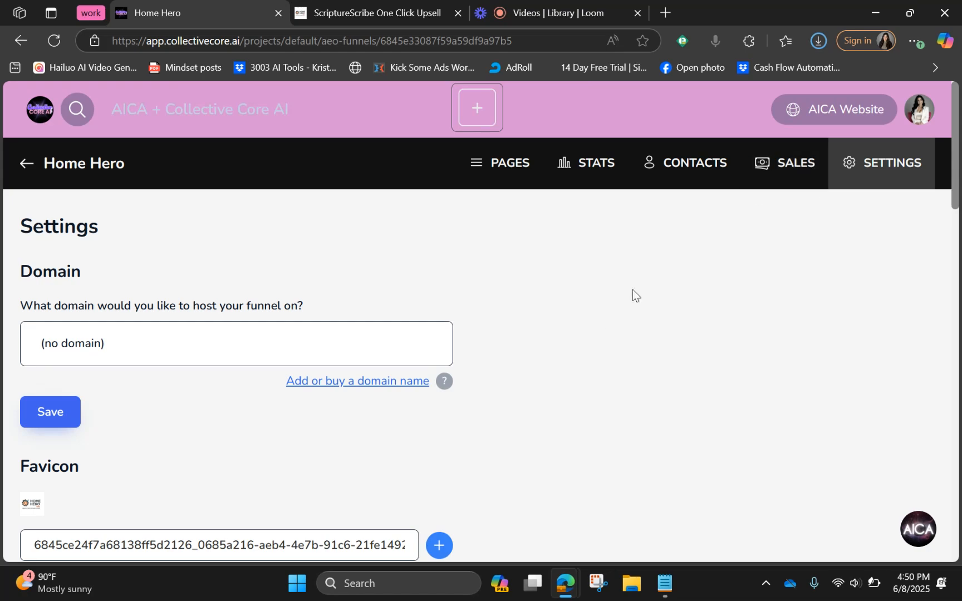
click(780, 176)
click(692, 161)
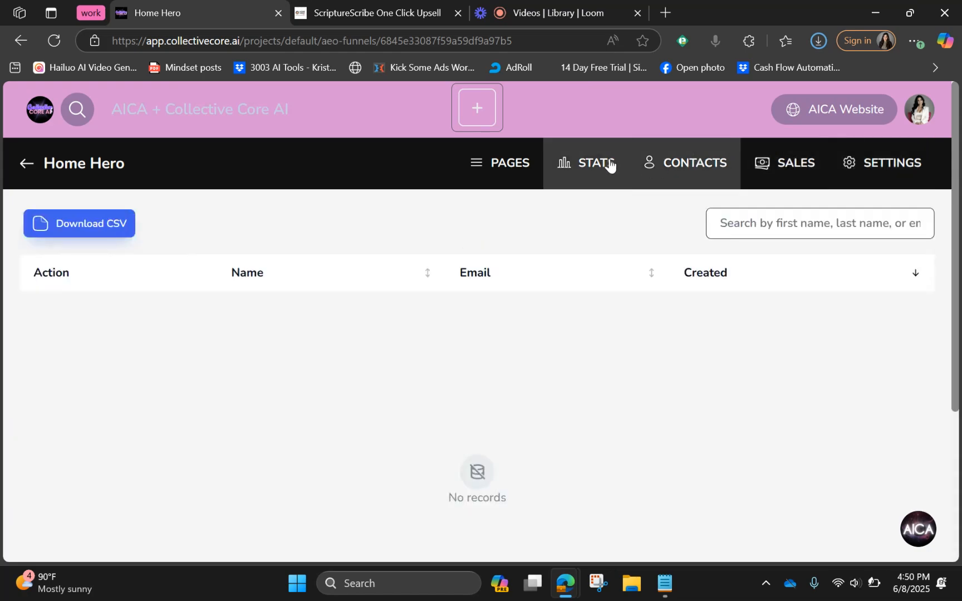
click(609, 166)
click(519, 164)
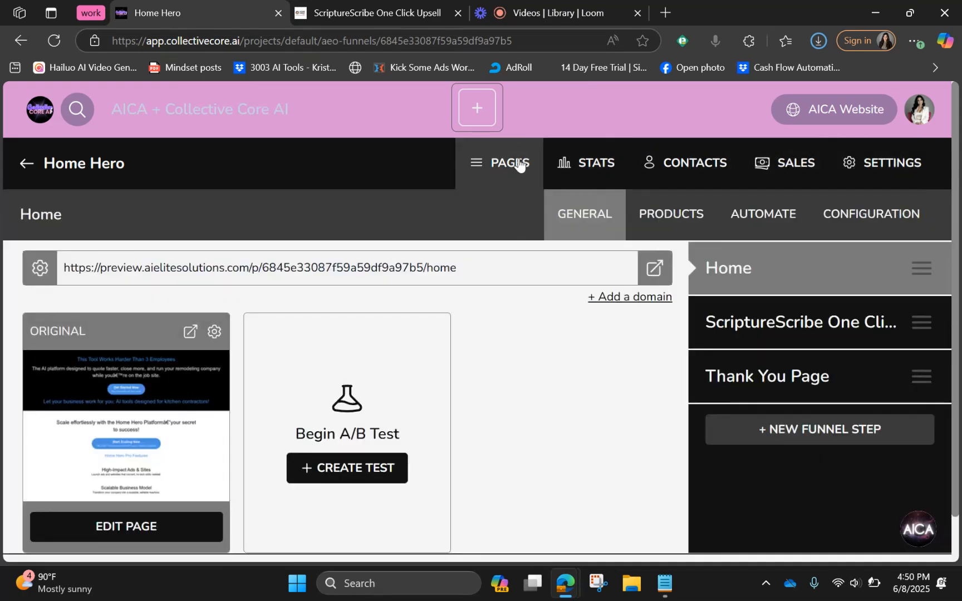
click(593, 164)
scroll(523, 452, down, 3)
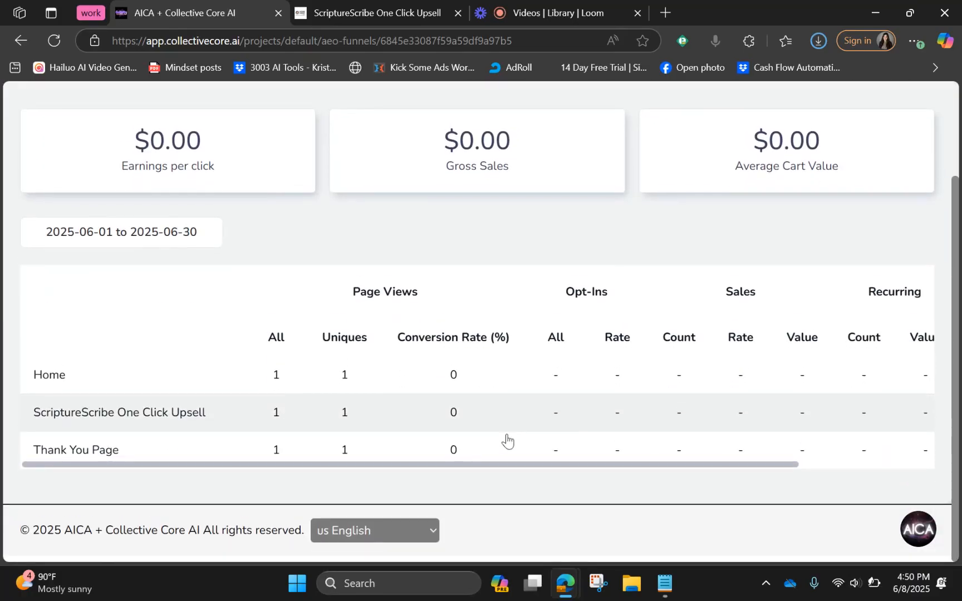
scroll(603, 375, up, 3)
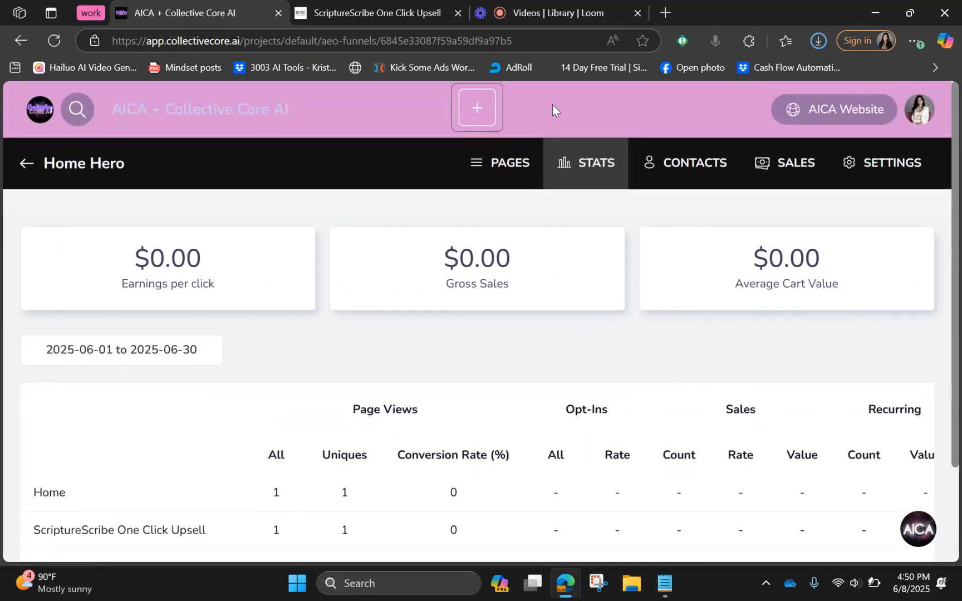
click(519, 161)
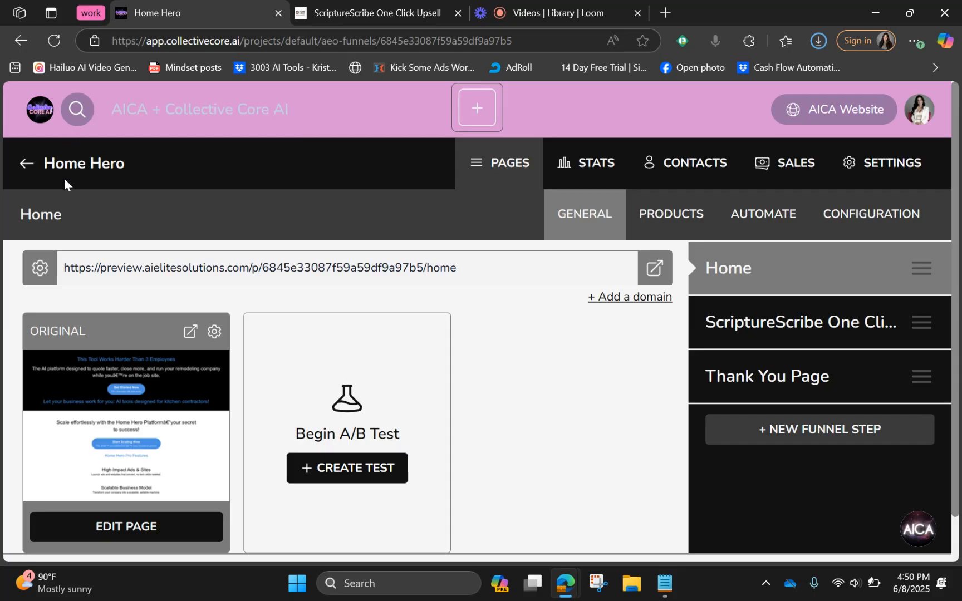
Step: Preview the live Home page down to its footer and back up, and close the preview
click(648, 267)
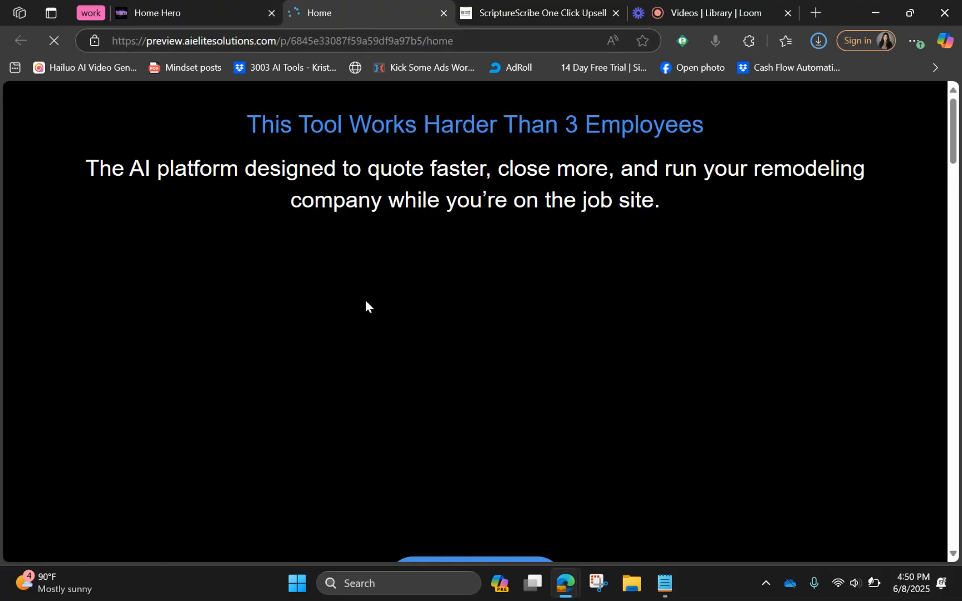
scroll(473, 337, down, 20)
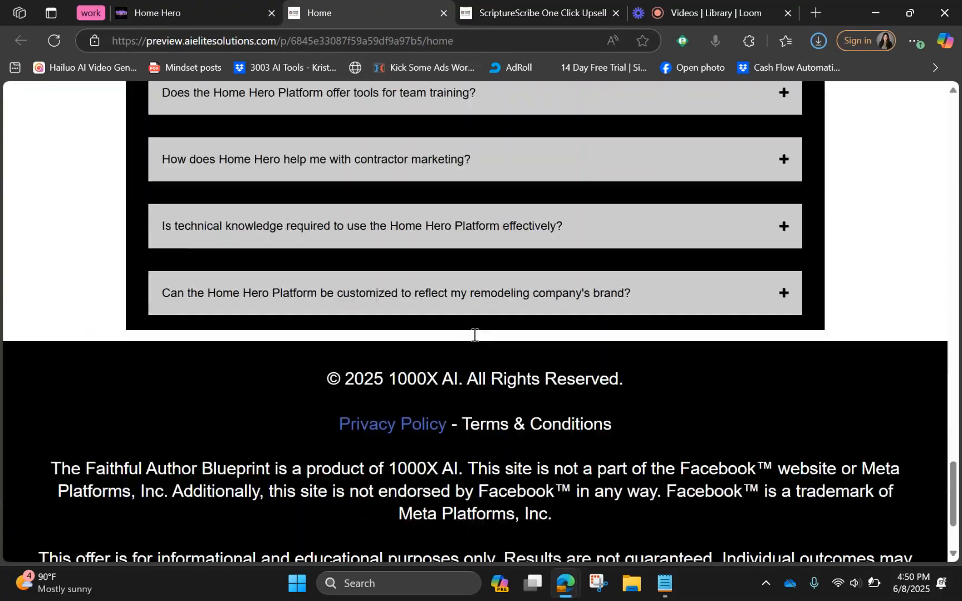
scroll(474, 337, up, 20)
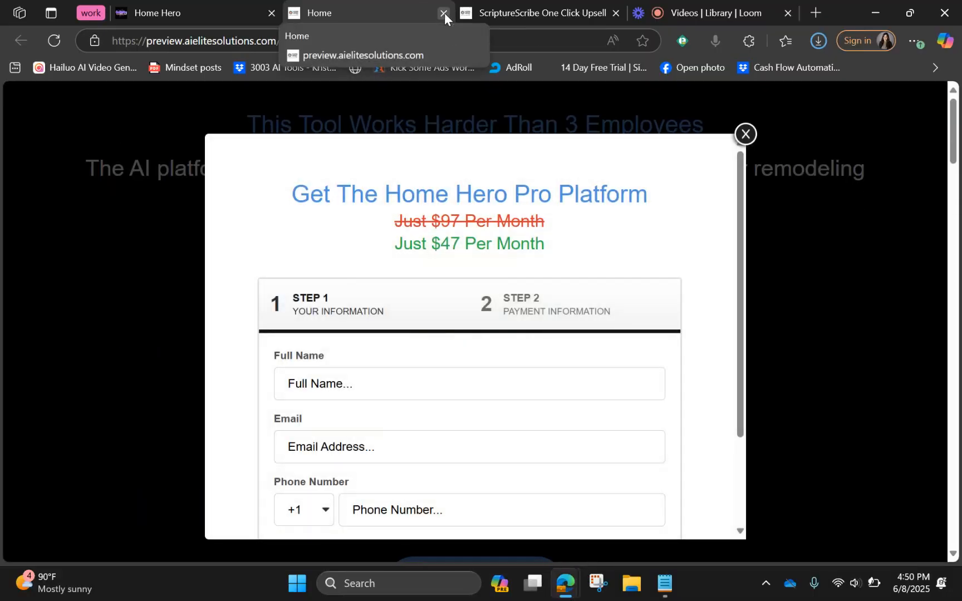
click(443, 12)
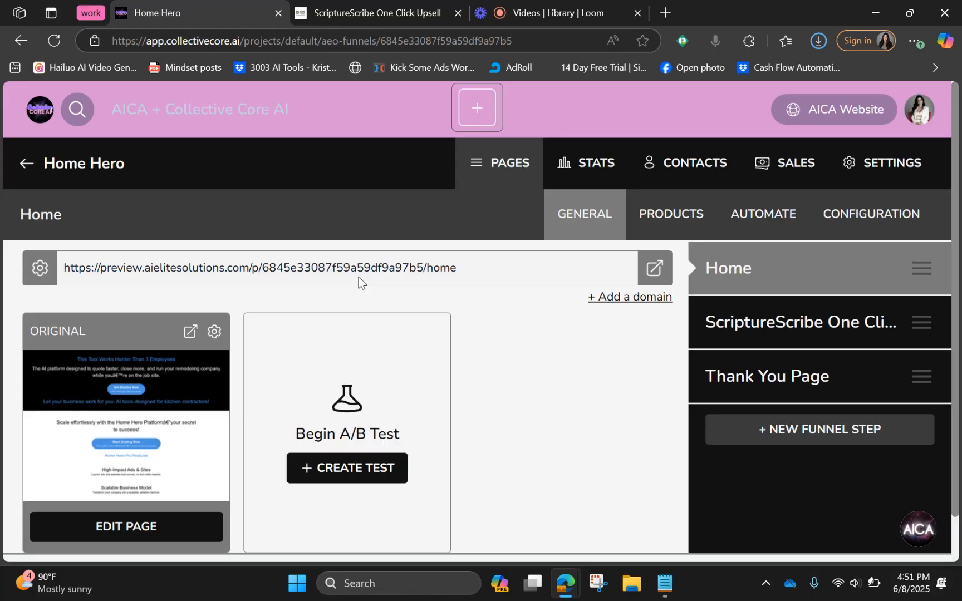
scroll(538, 417, down, 2)
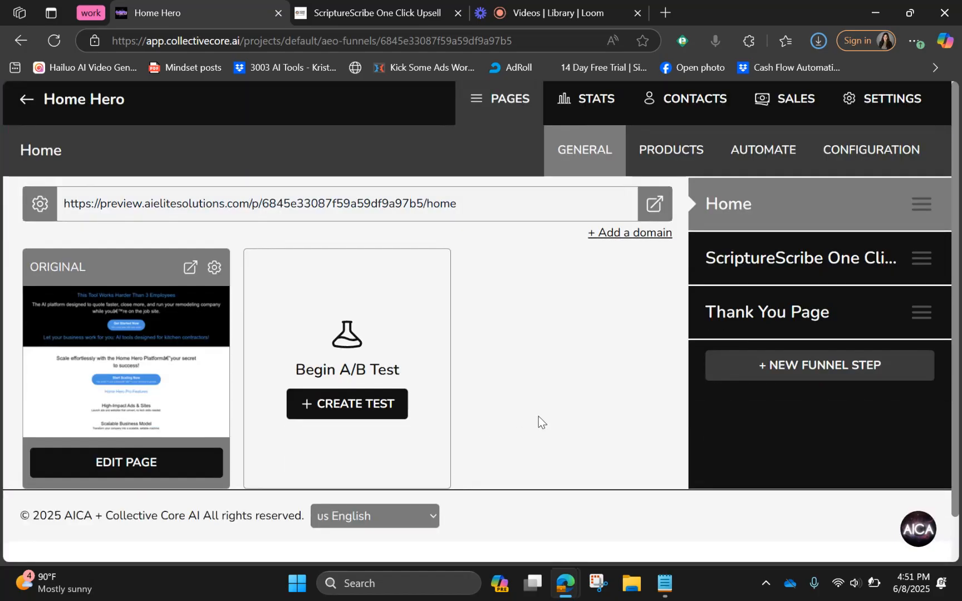
scroll(538, 416, up, 2)
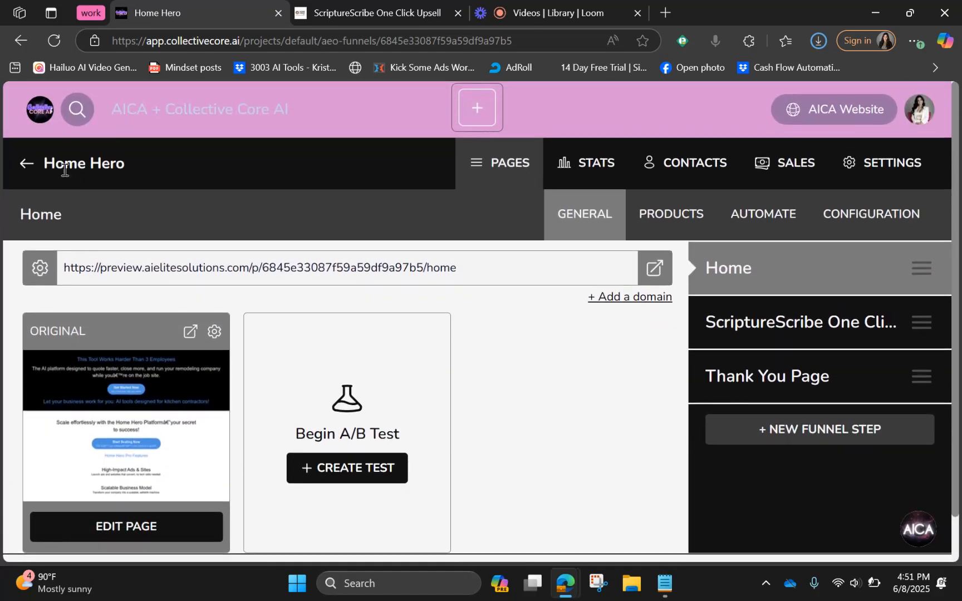
Step: Leave the Home Hero funnel for the AI apps home screen, and switch to the Loom video library
click(25, 163)
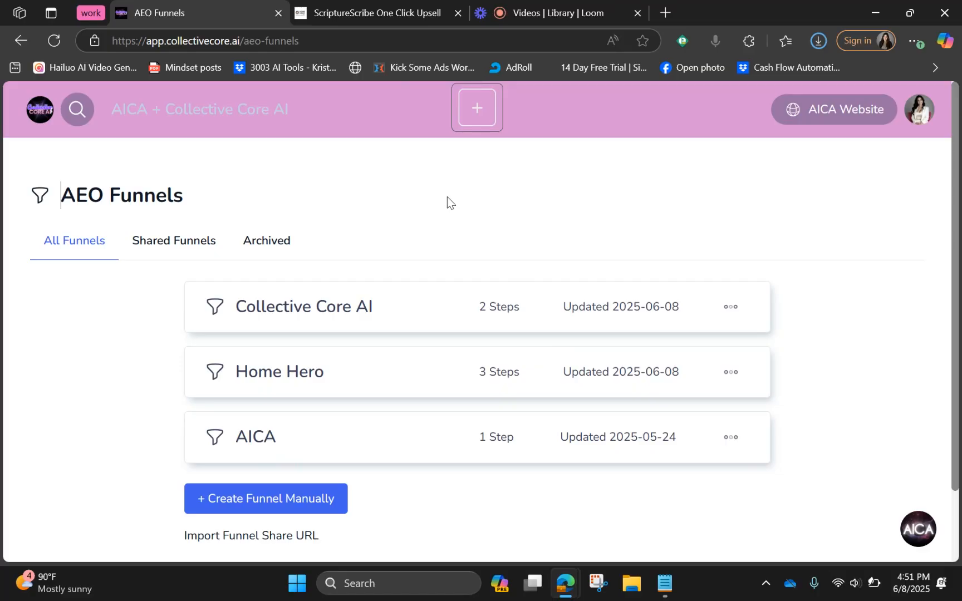
click(48, 111)
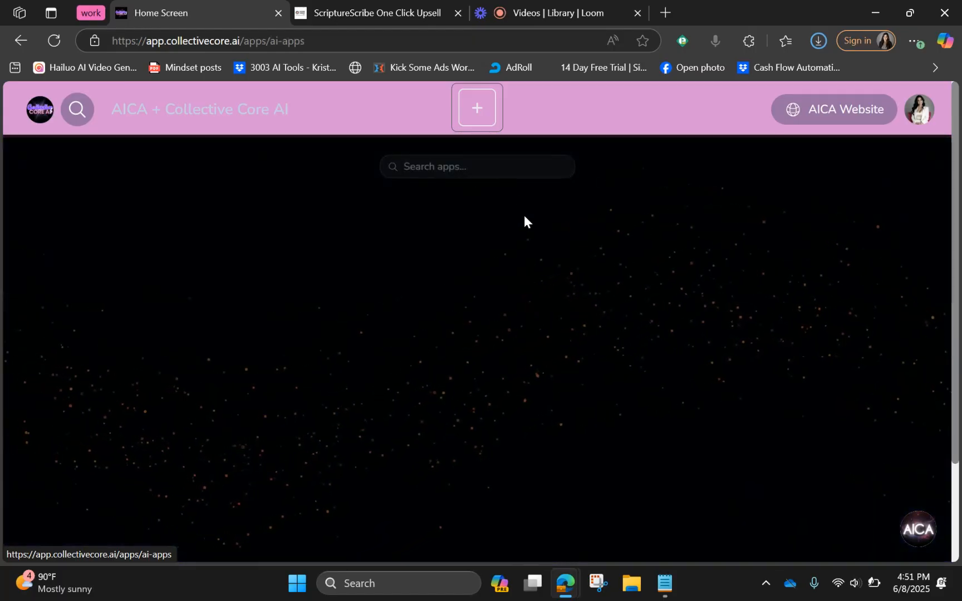
click(511, 12)
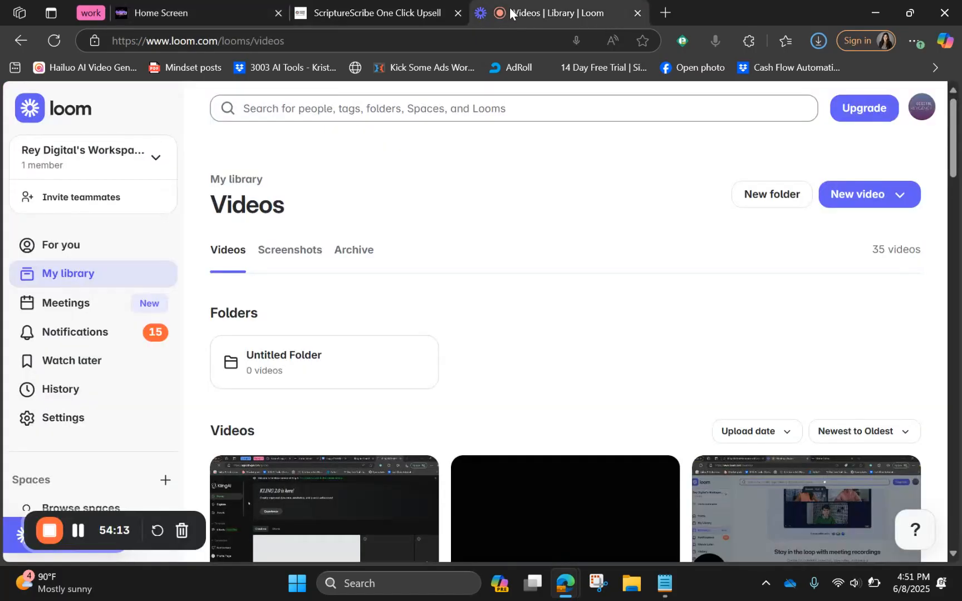